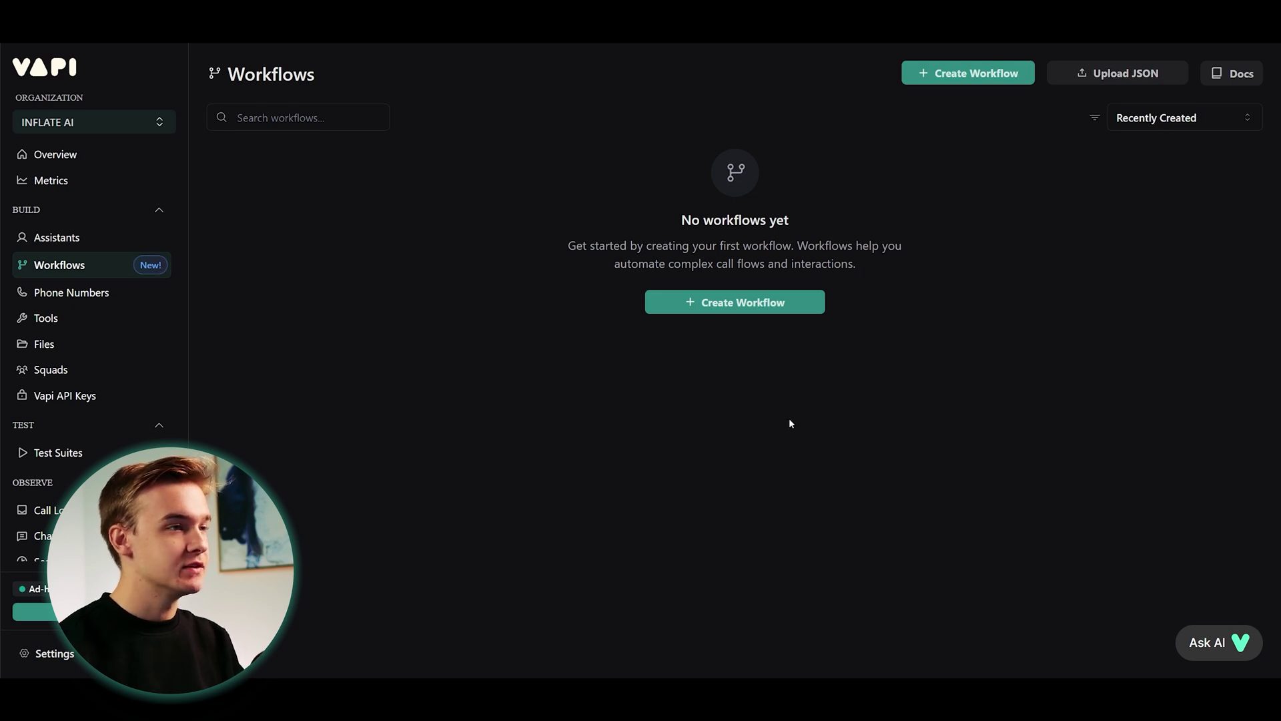
Create a workflow from the Lead Qualification Agent template after previewing the Appointment Scheduler and Customer Satisfaction Survey templates.
click(752, 302)
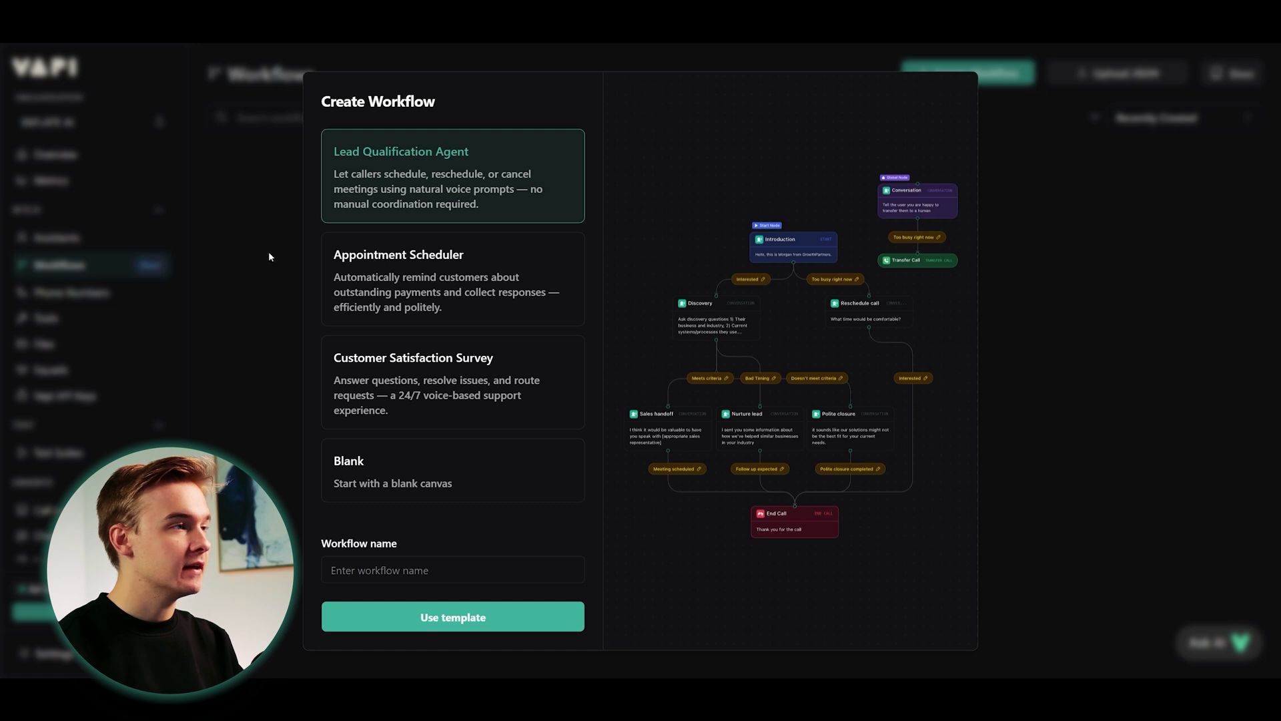
click(499, 272)
click(530, 380)
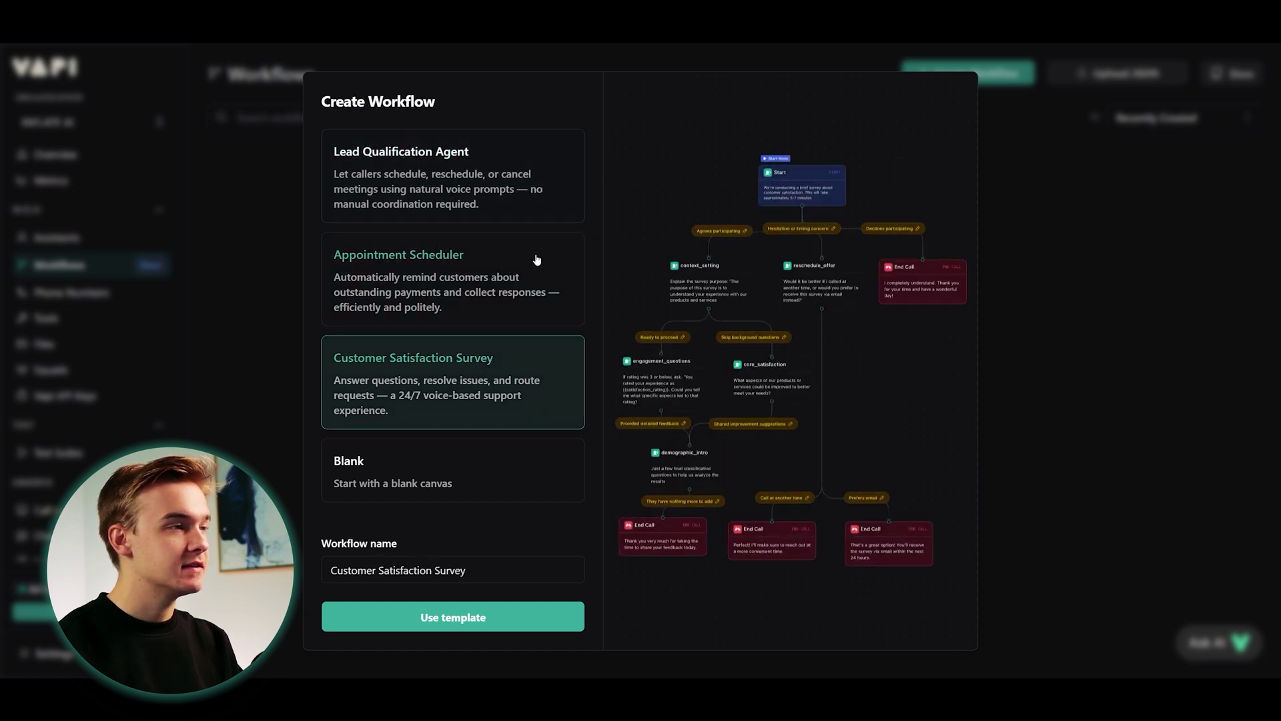
click(537, 260)
click(526, 206)
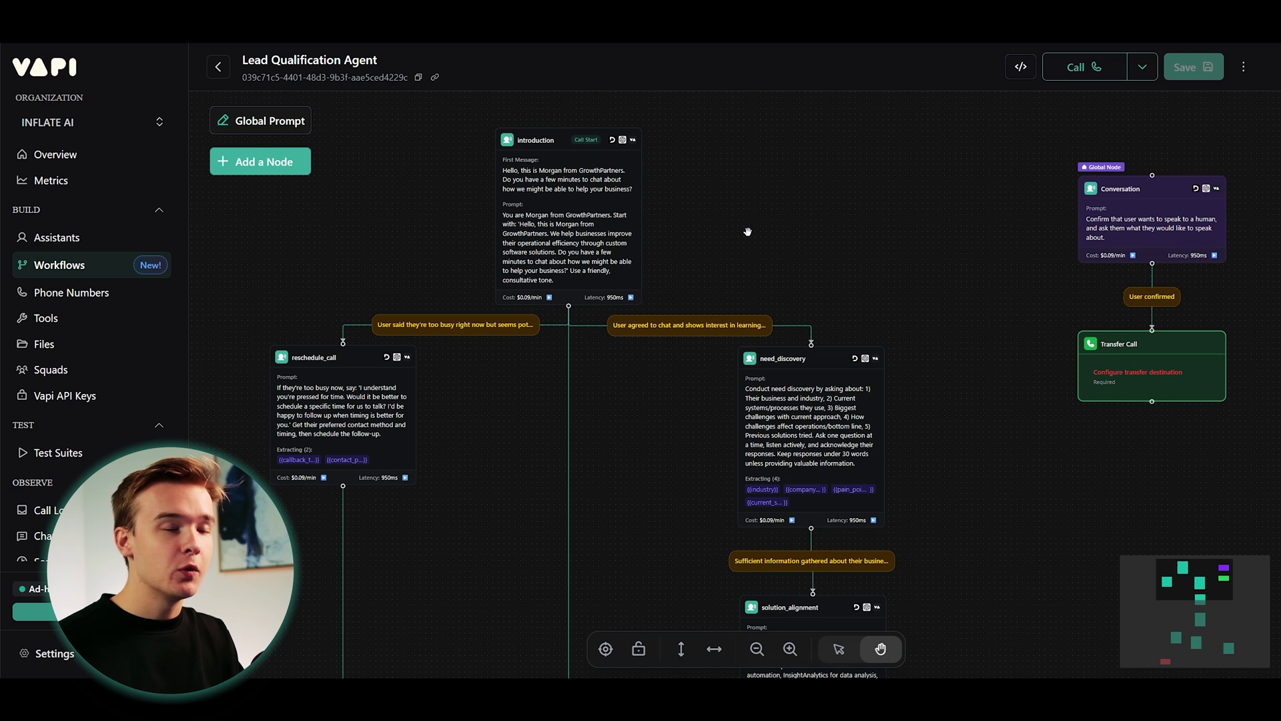
Examine the workflow's nodes and branching conditions, focusing on the introduction node and the paths leading from it.
scroll(747, 231, down, 5)
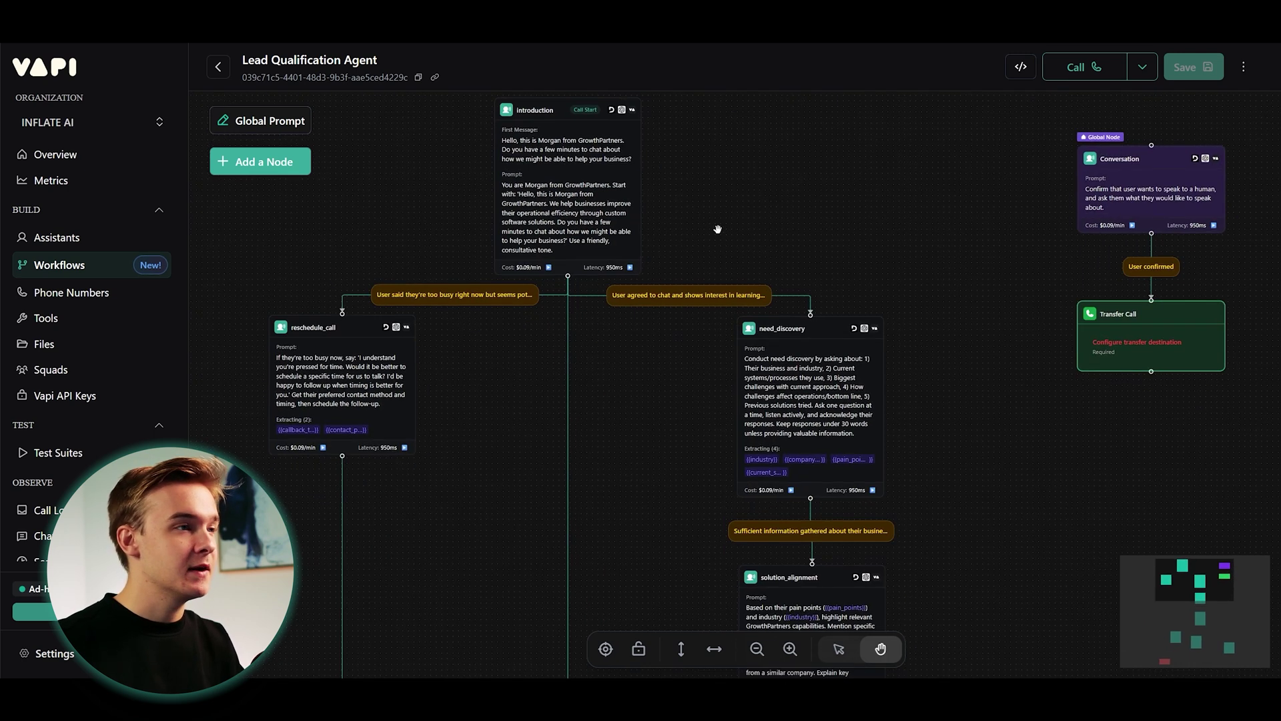
scroll(721, 235, up, 5)
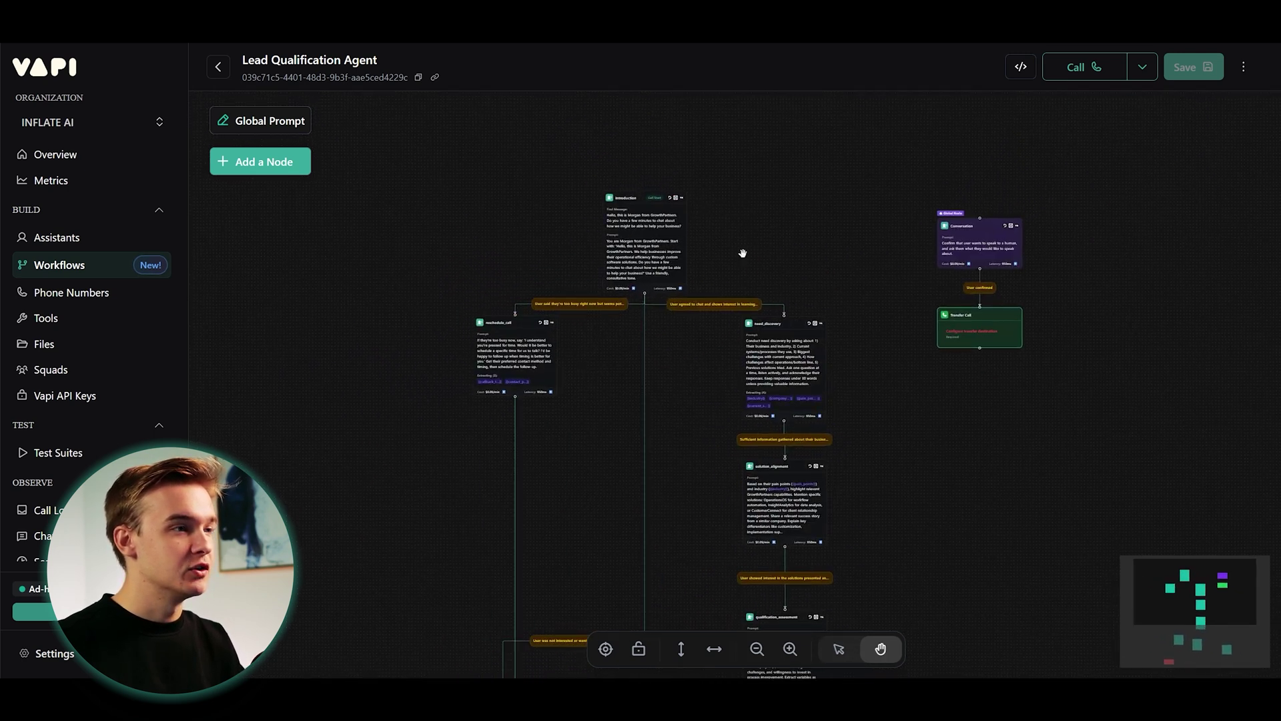
drag(759, 256, 755, 248)
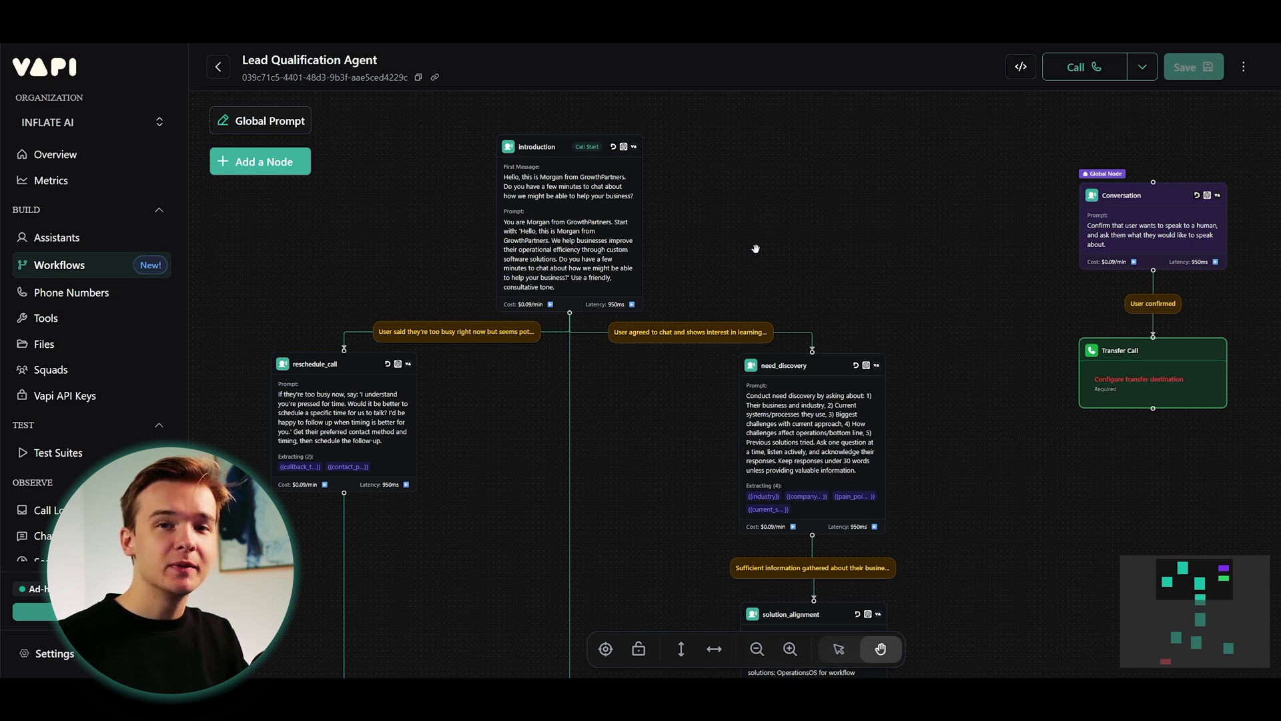
drag(755, 249, 707, 243)
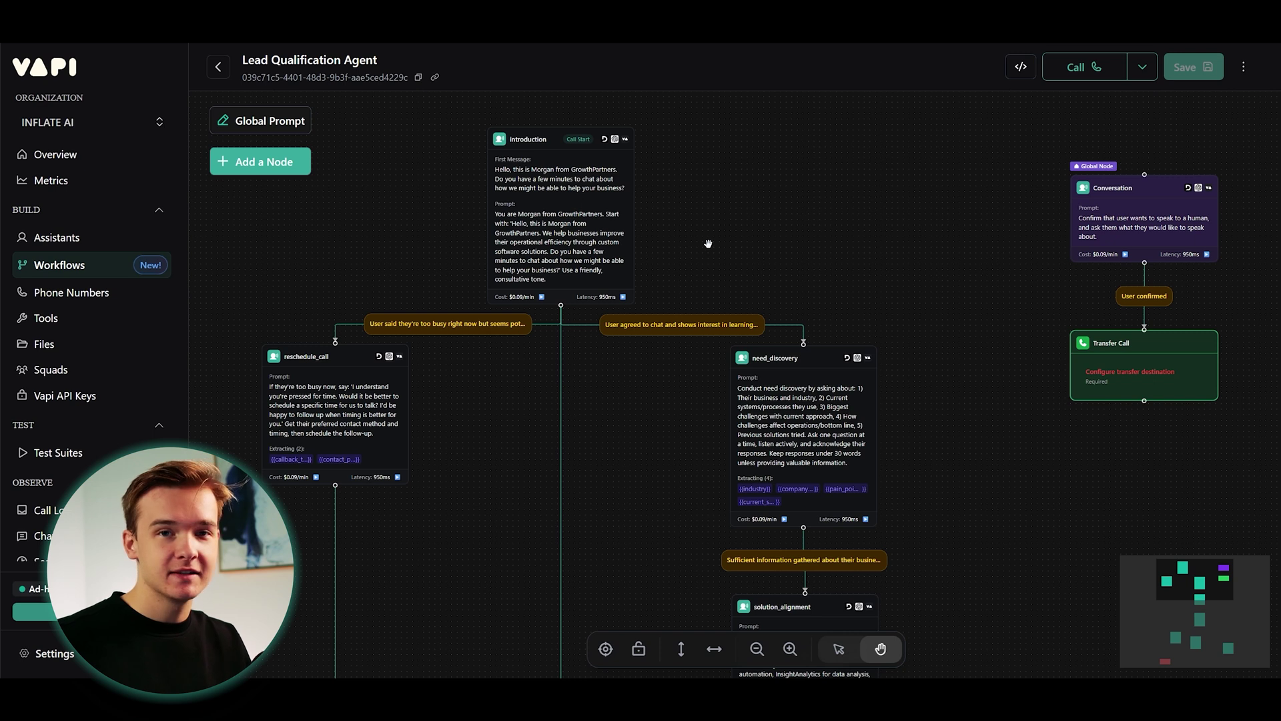
scroll(709, 243, up, 1)
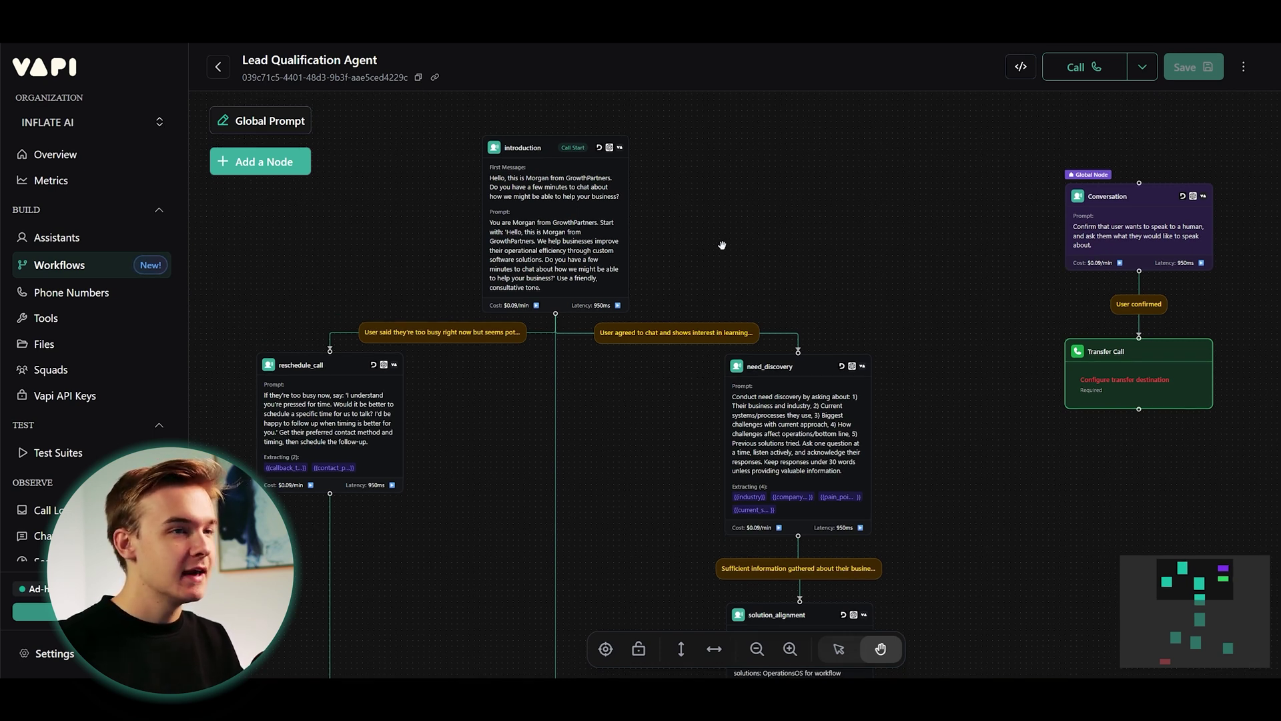
scroll(722, 245, up, 3)
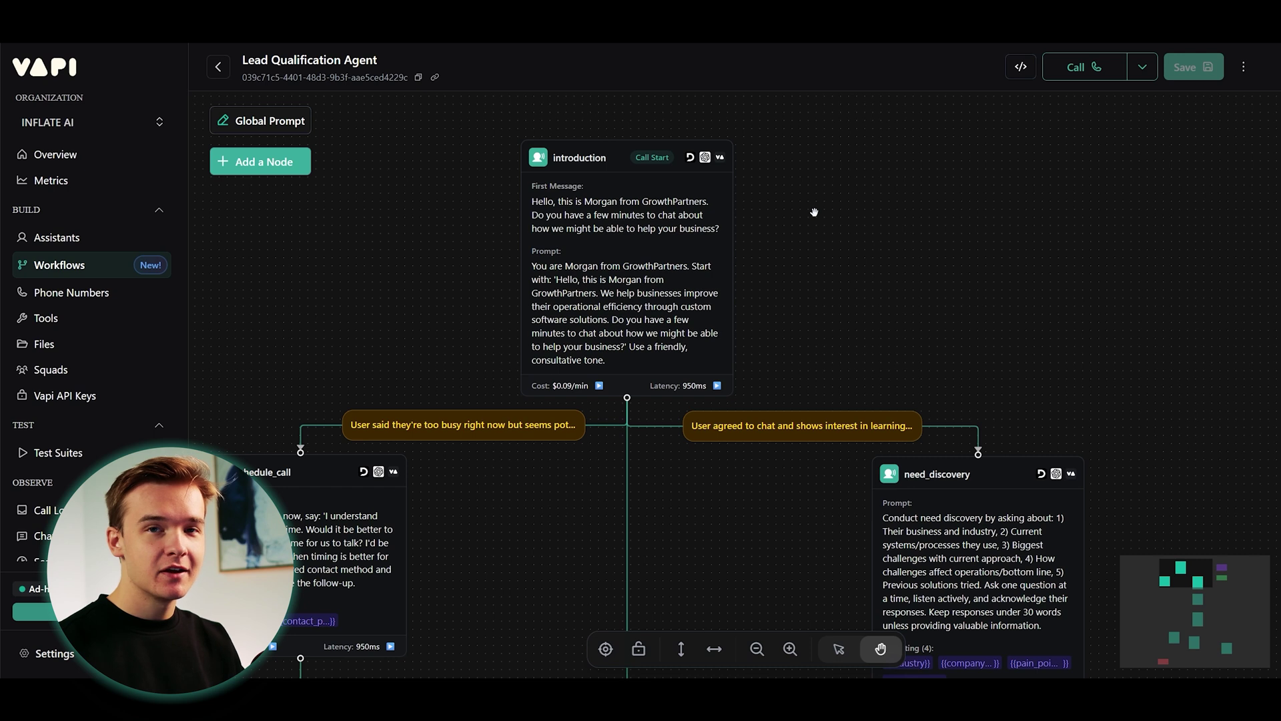
drag(849, 237, 749, 221)
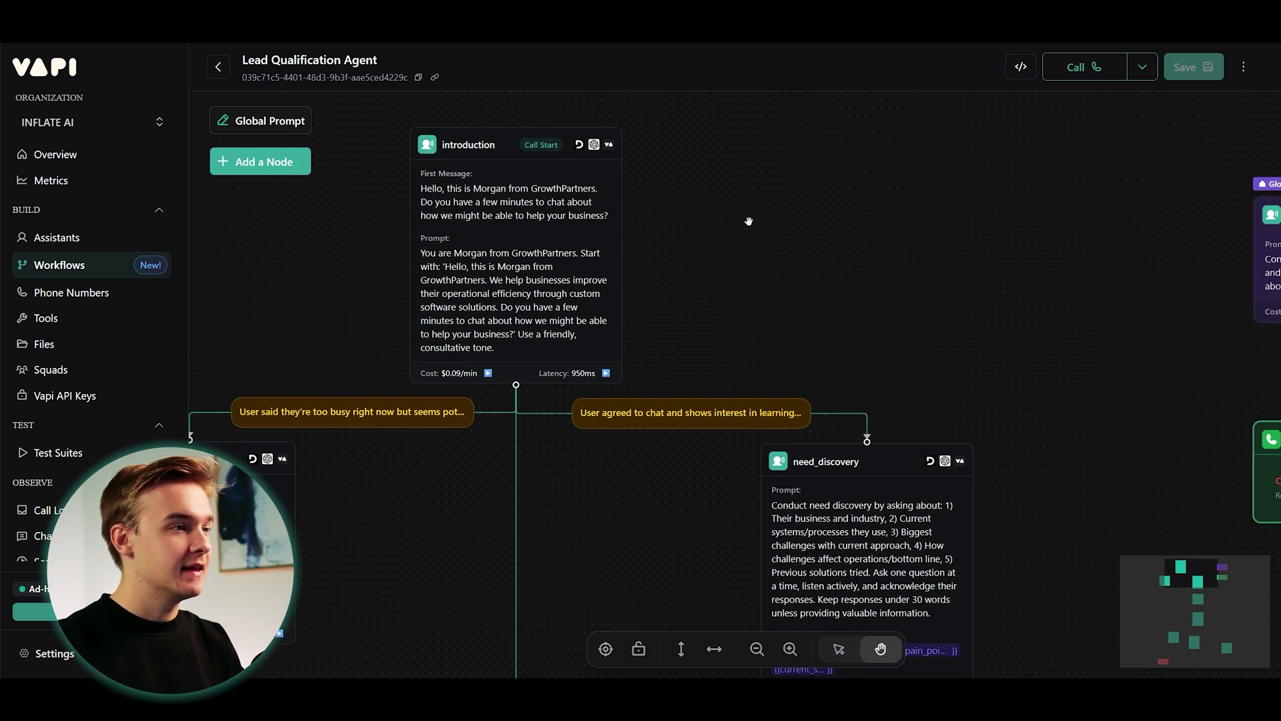
scroll(734, 217, down, 2)
scroll(507, 200, up, 2)
scroll(848, 218, down, 2)
scroll(801, 321, up, 2)
Open the introduction node's configuration and look through its available settings sections.
click(596, 251)
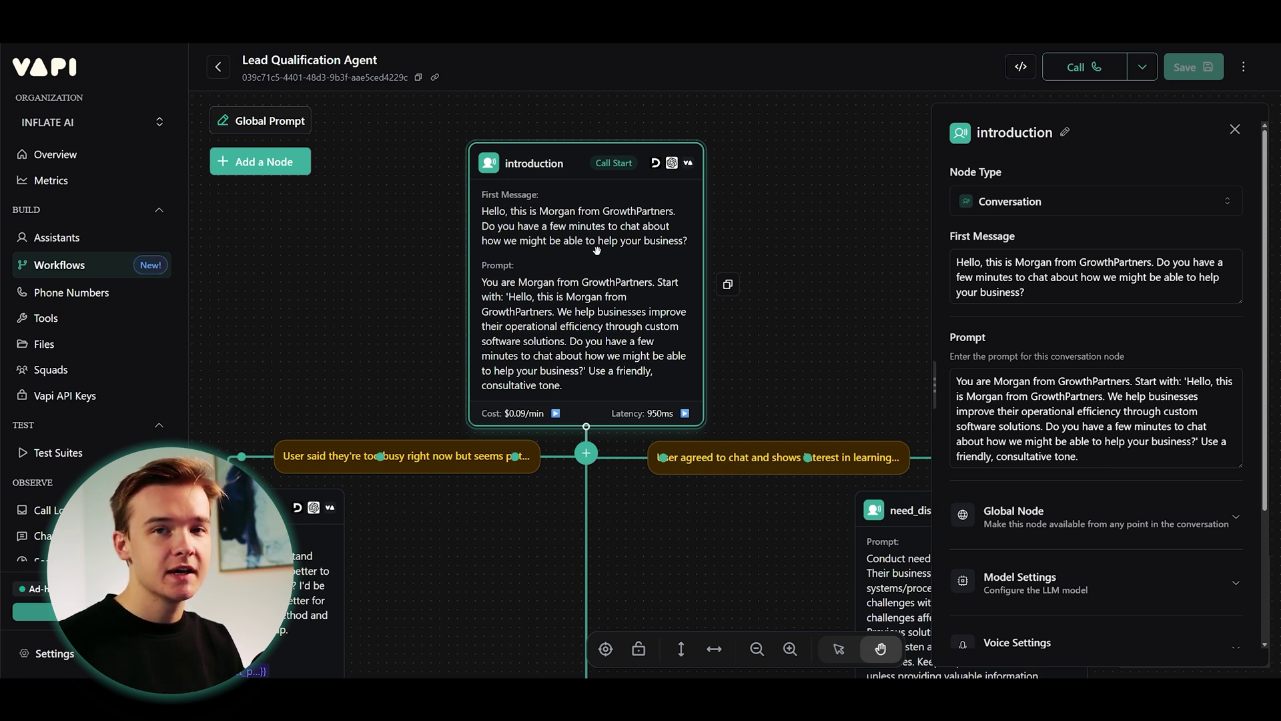
scroll(779, 250, down, 1)
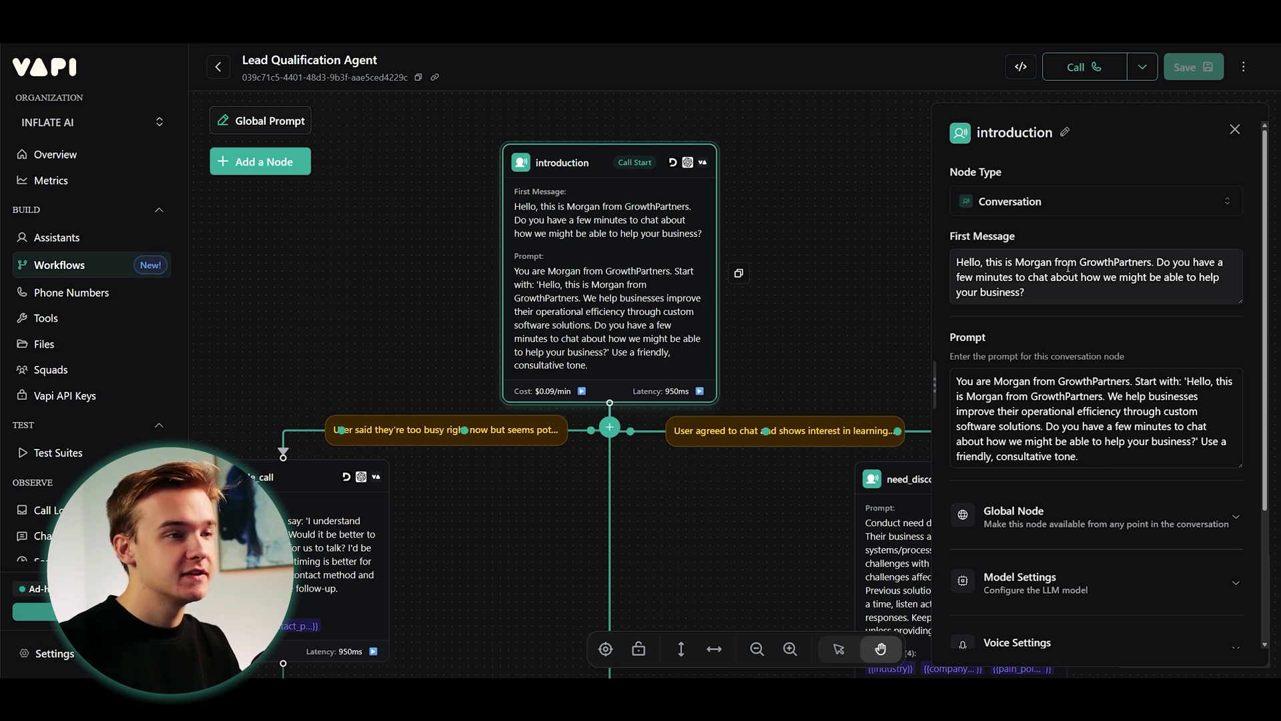
scroll(1085, 330, down, 1)
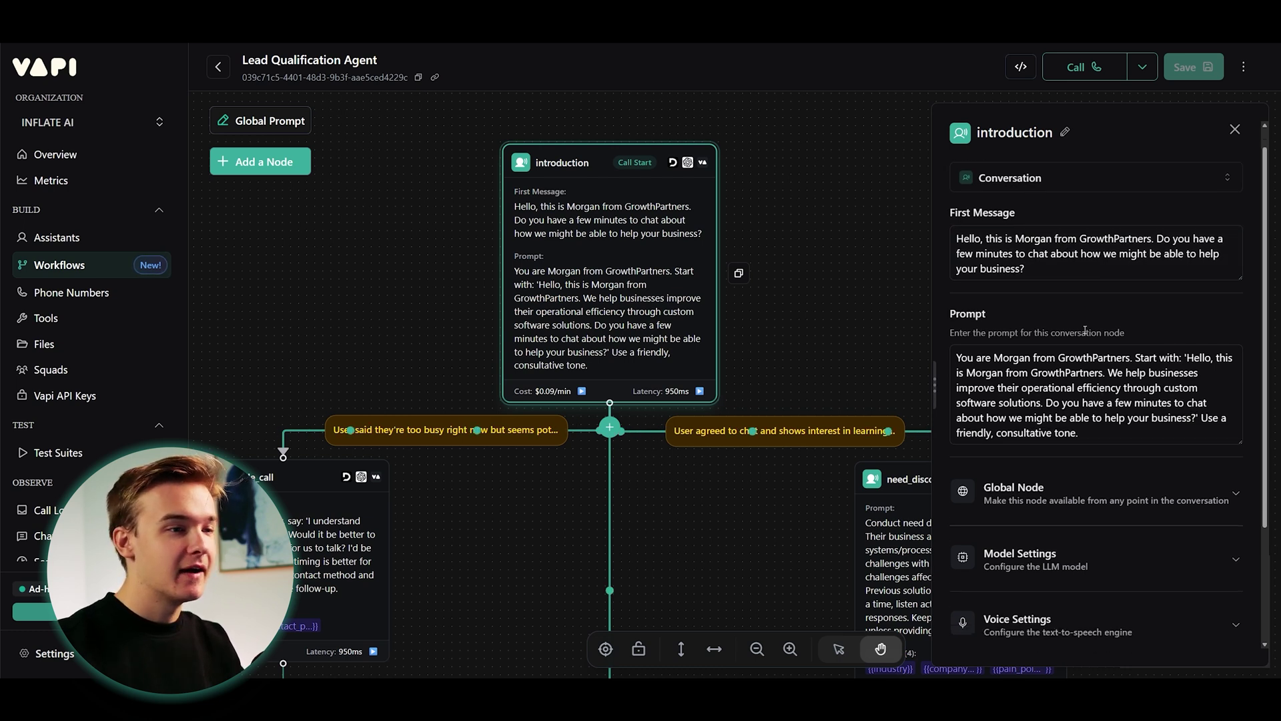
scroll(1085, 331, down, 3)
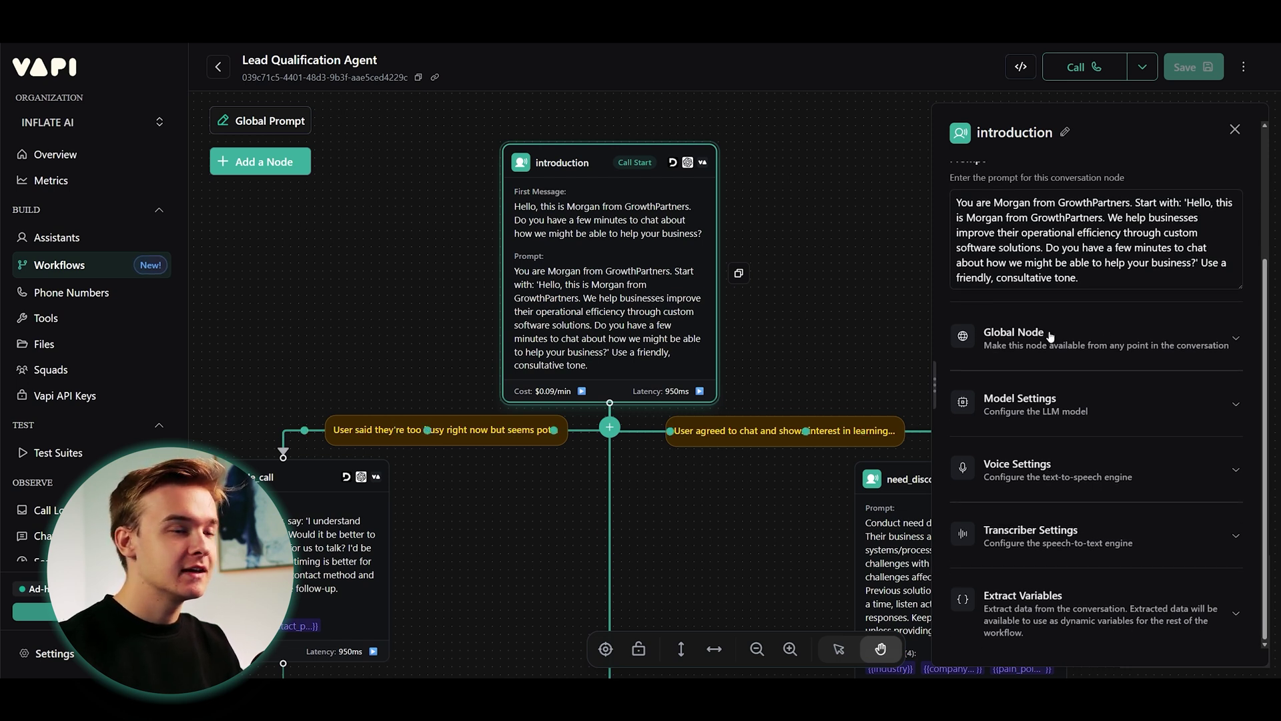
scroll(1040, 266, up, 3)
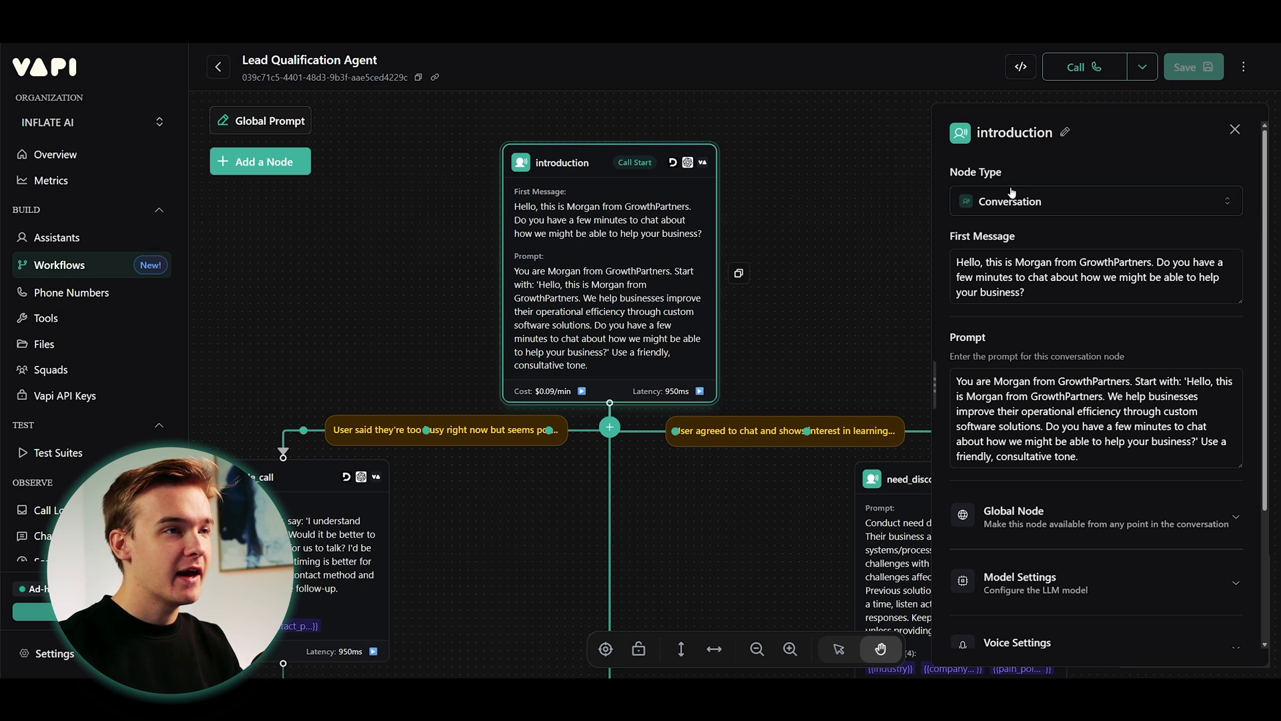
View the node type options for the introduction node and the kinds of nodes that can be added to the workflow.
click(1047, 199)
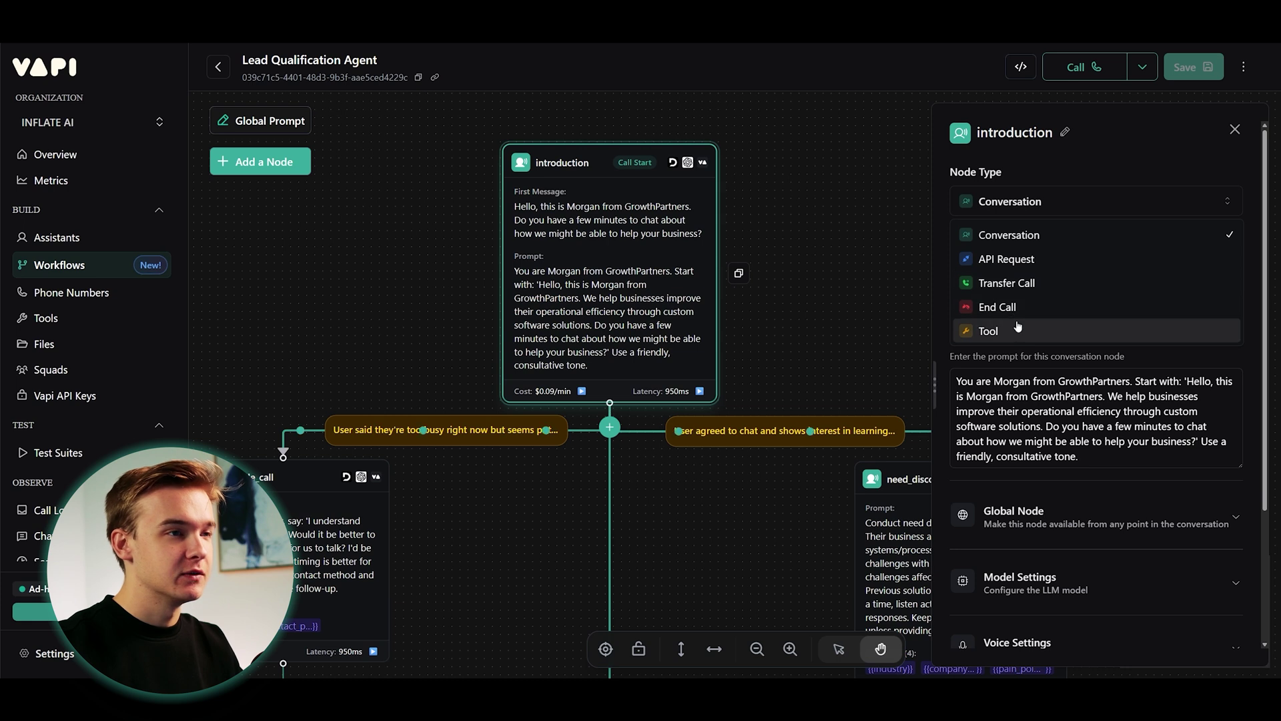
click(1019, 166)
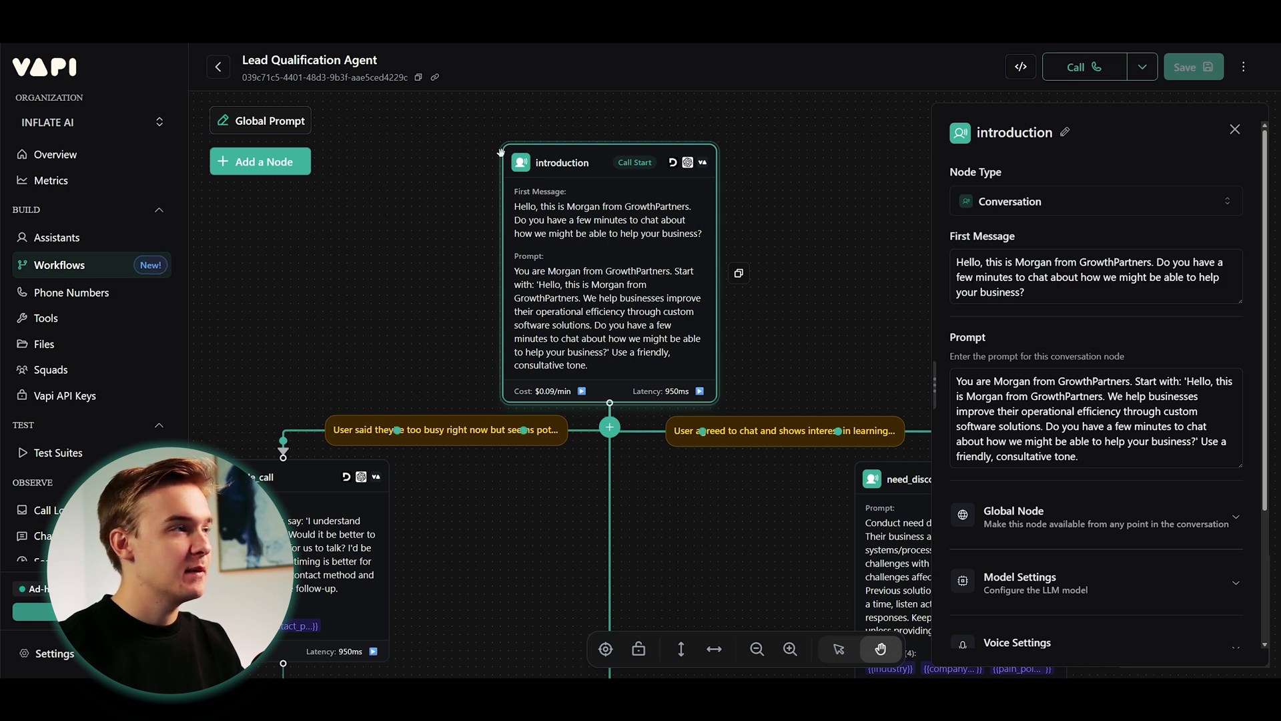
click(264, 167)
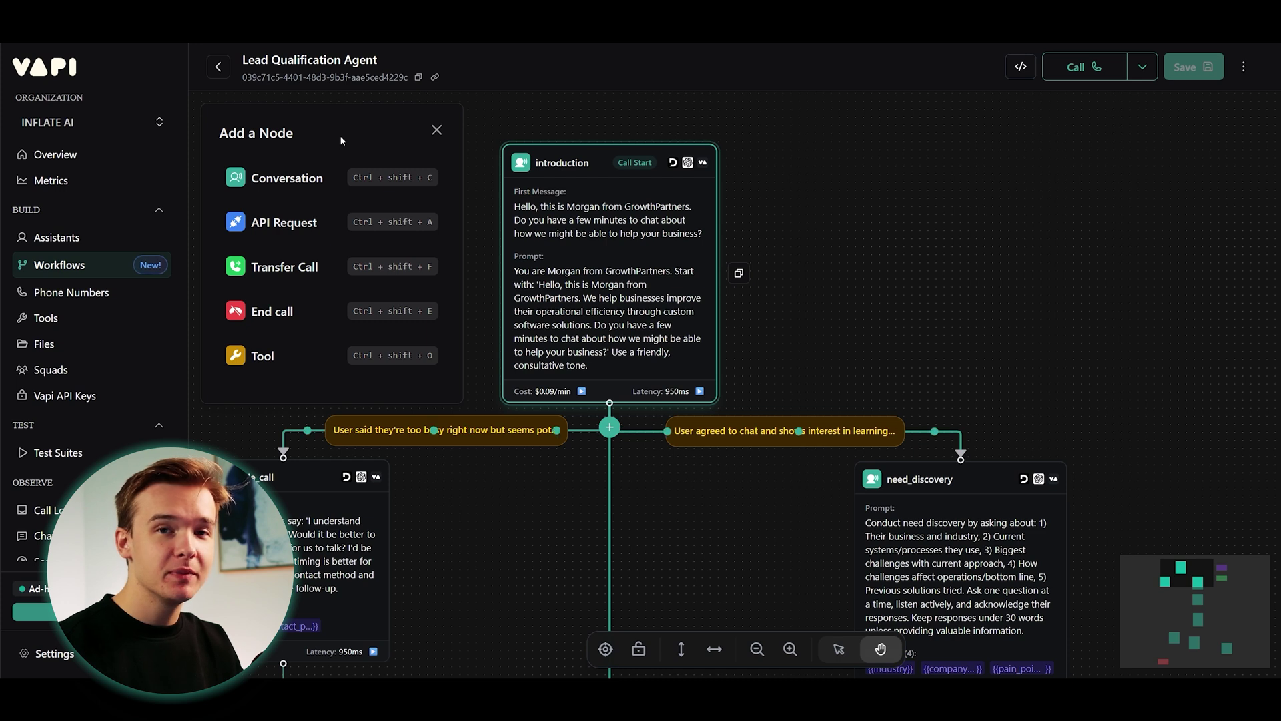
Reopen the introduction node's configuration and review its first message and prompt.
click(600, 182)
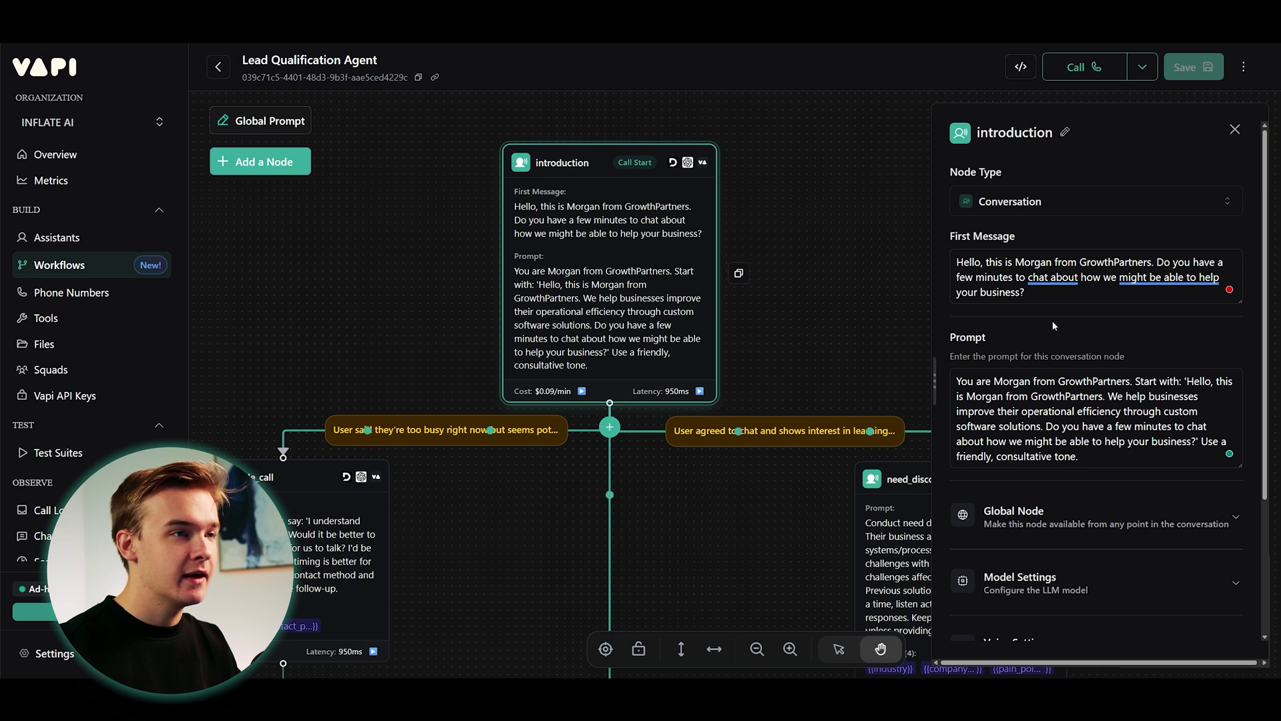
click(972, 263)
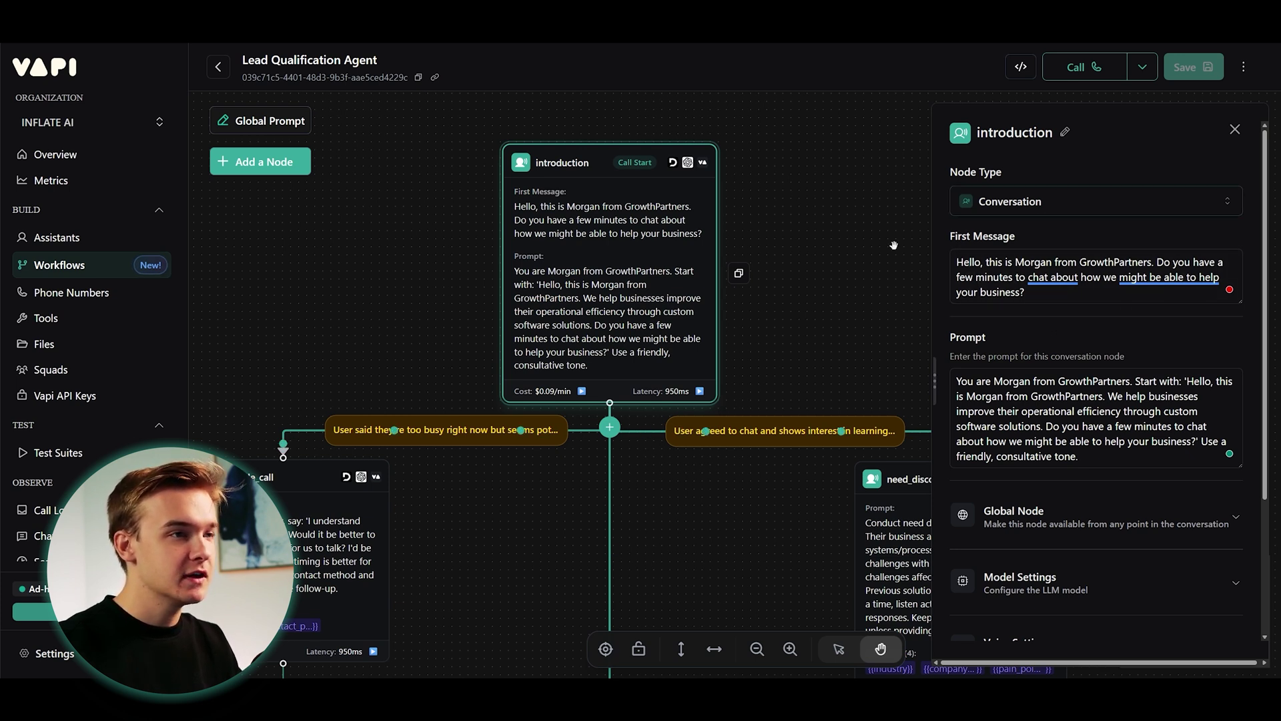
scroll(1028, 239, down, 2)
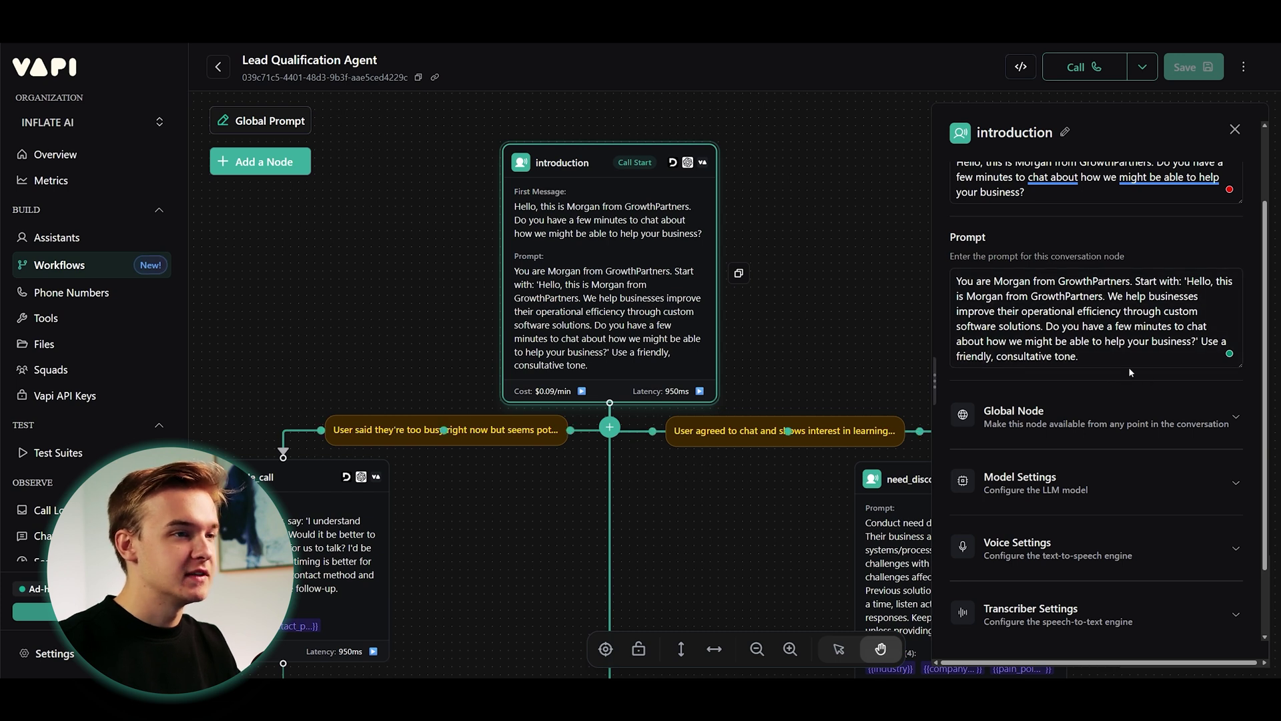
scroll(1111, 364, up, 2)
scroll(1080, 333, down, 2)
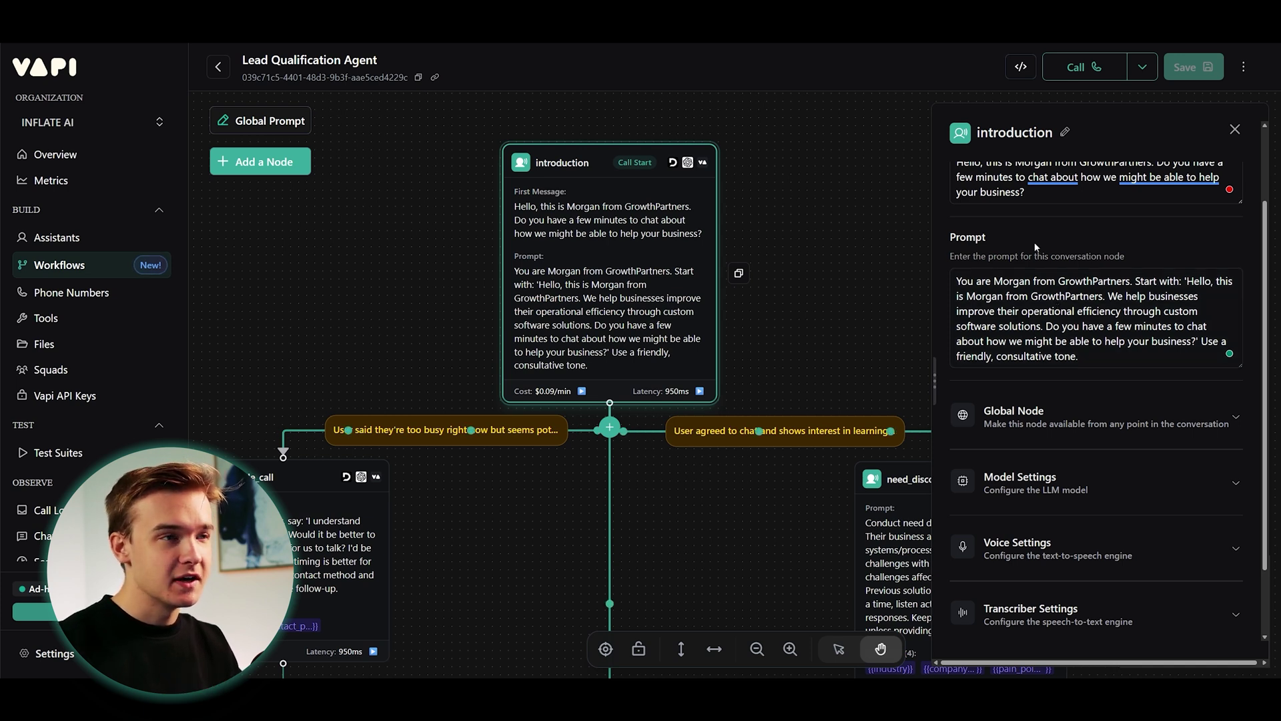
scroll(1036, 247, down, 1)
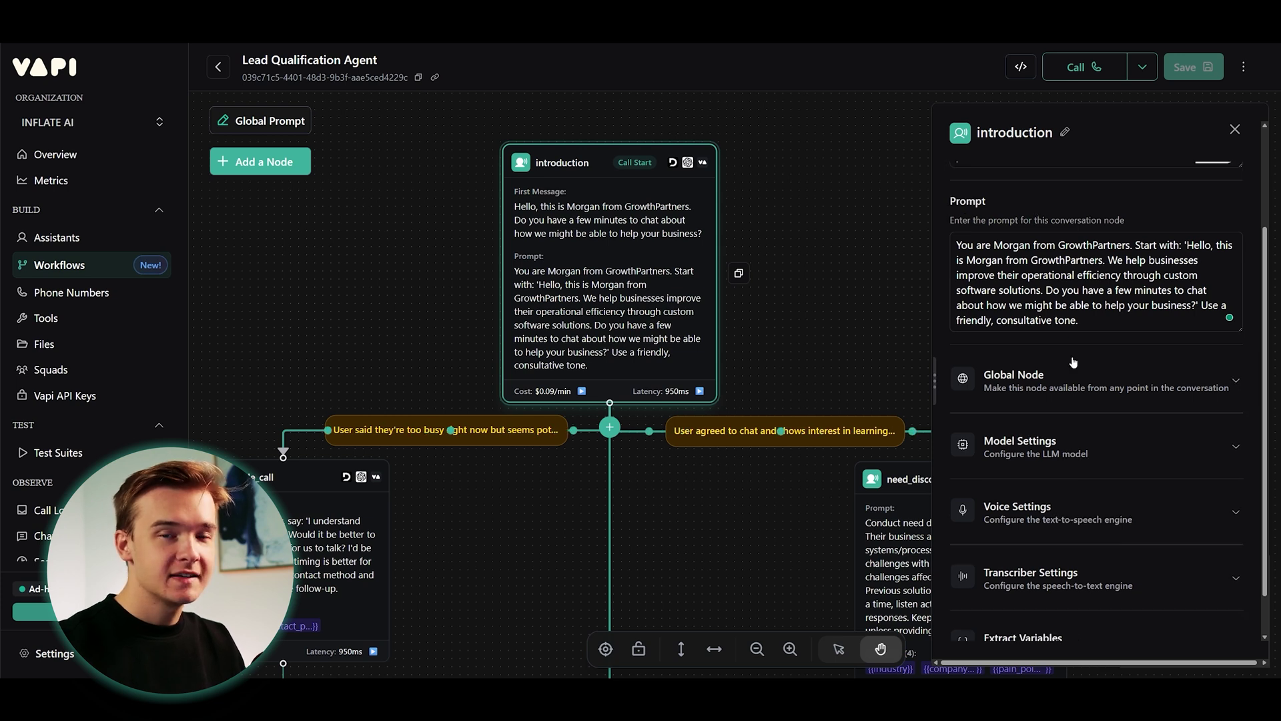
scroll(1087, 287, down, 1)
Inspect the introduction node's Global Node, Model and Voice settings.
click(1081, 328)
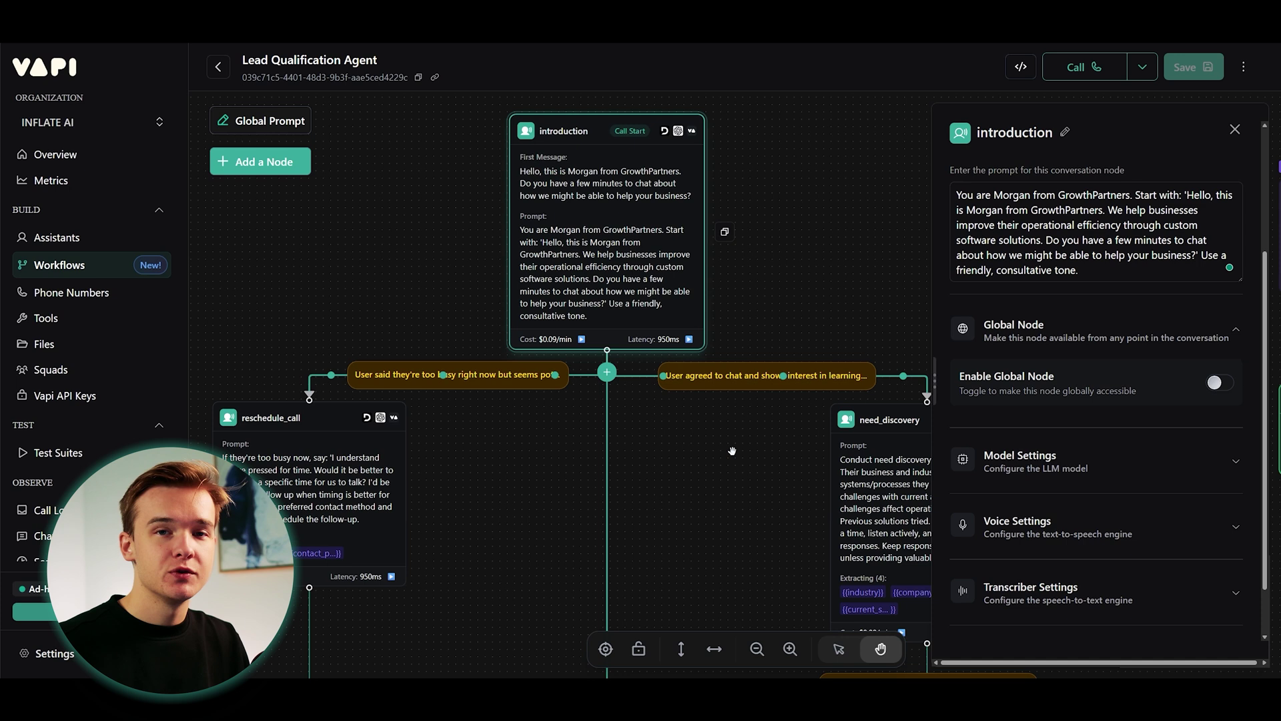
click(1063, 352)
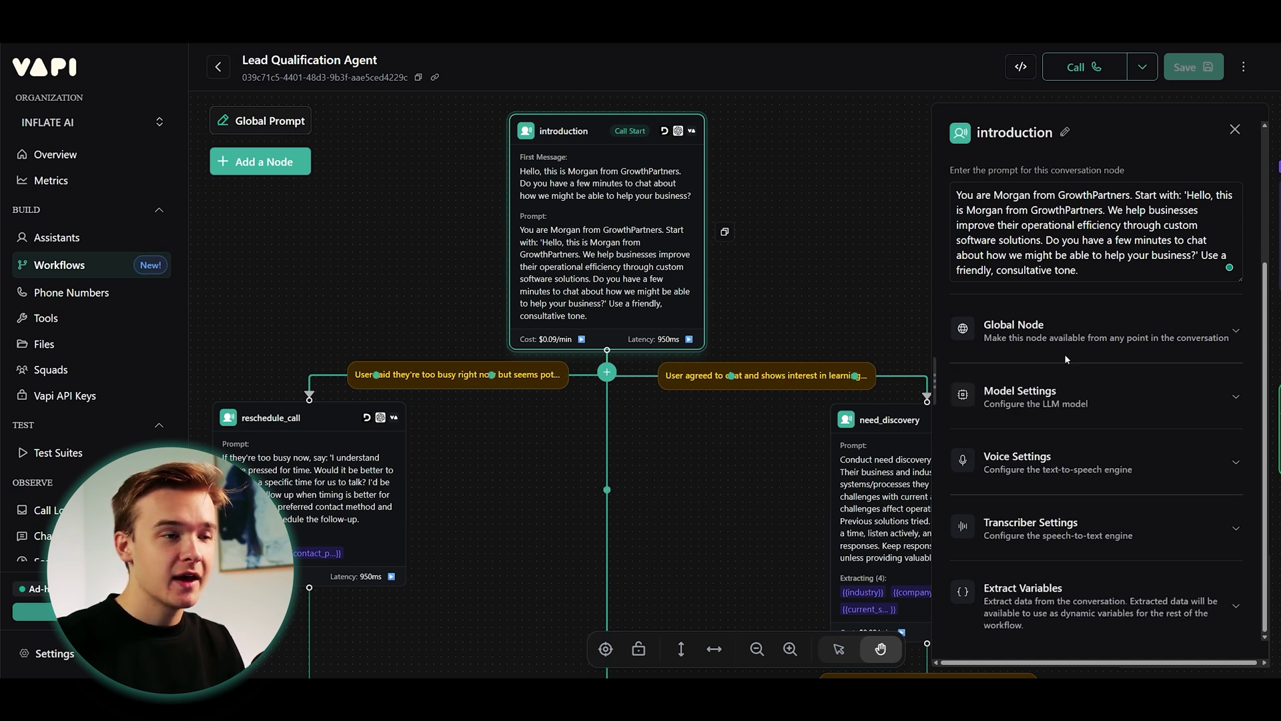
click(1070, 394)
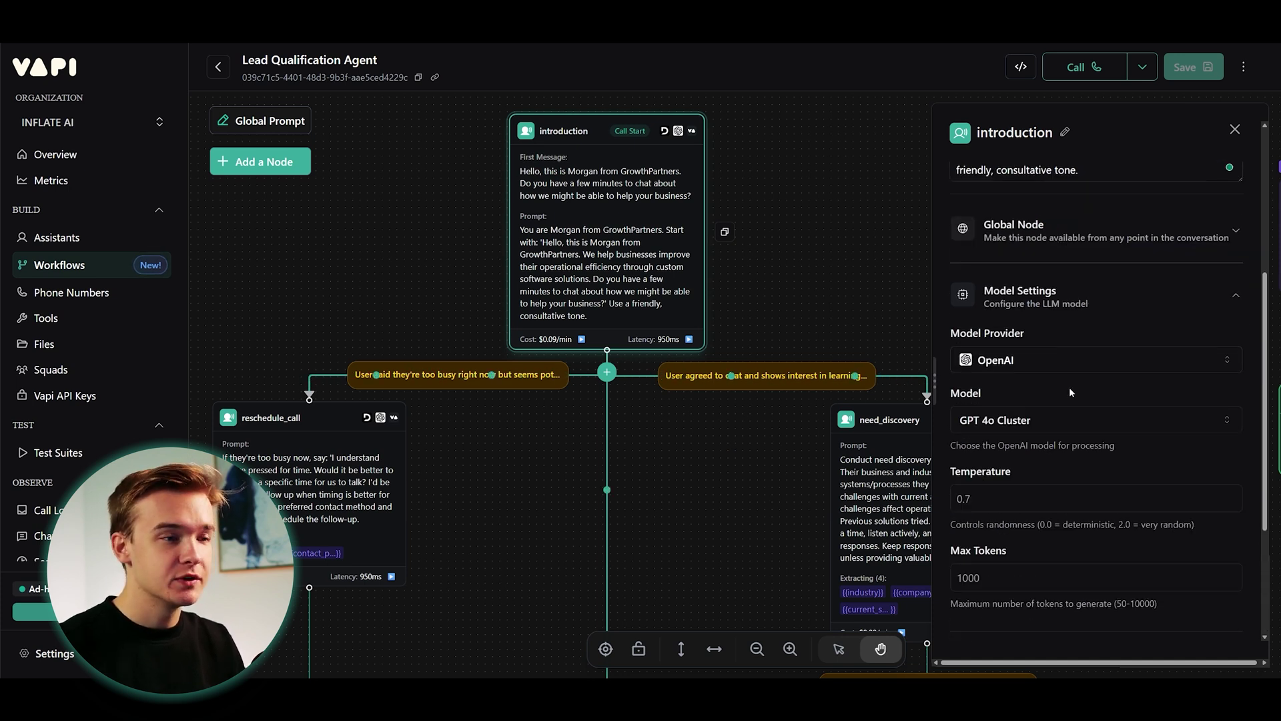
scroll(1070, 390, down, 1)
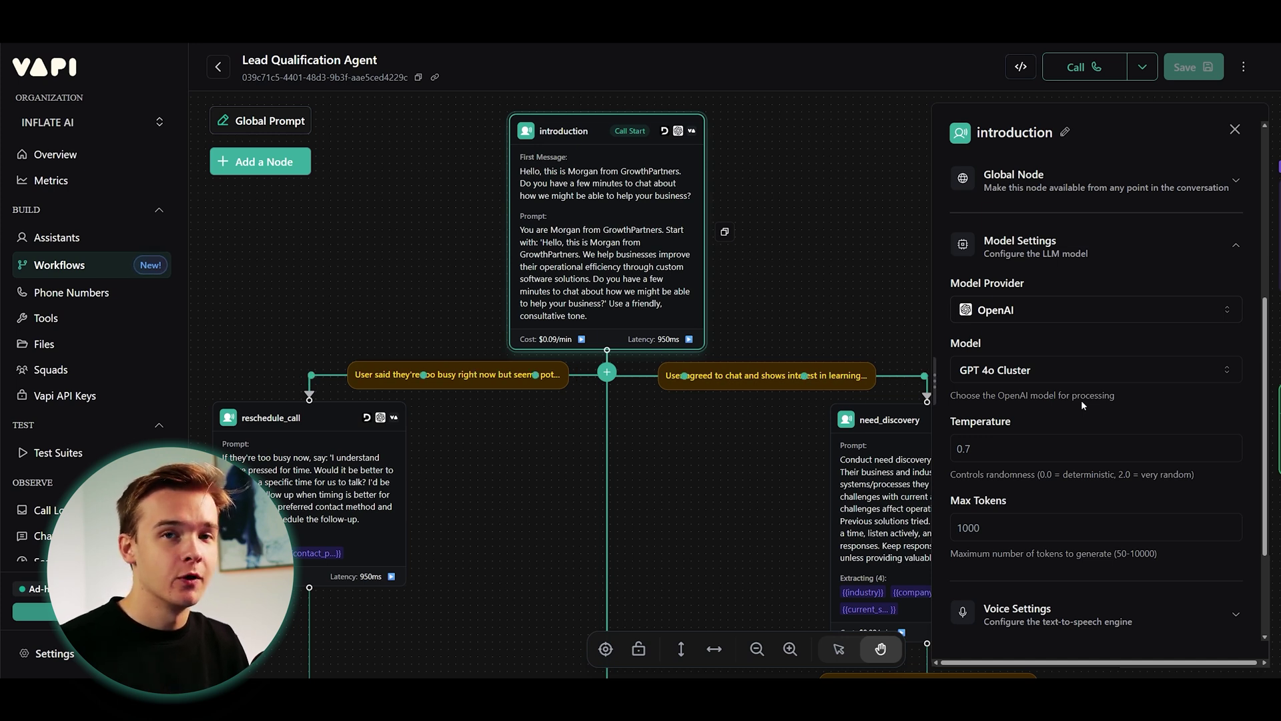
click(1026, 610)
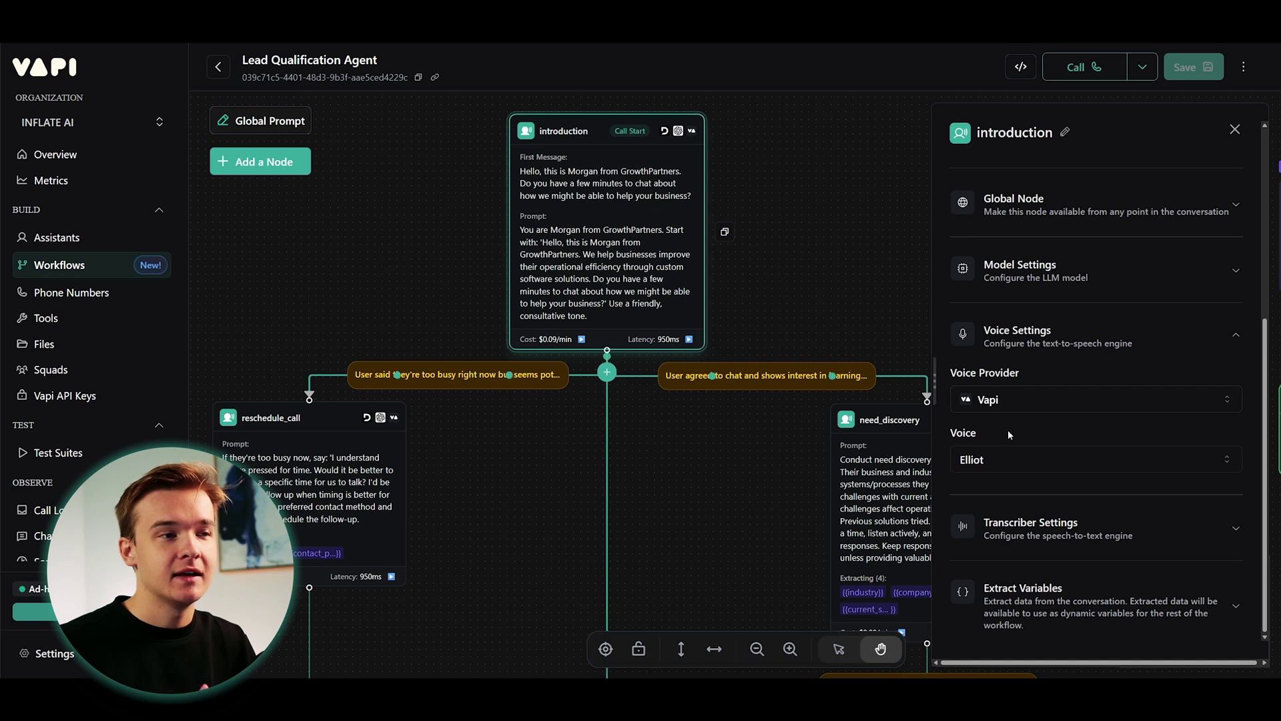
Inspect the introduction node's Transcriber settings, including the available providers and Deepgram models.
click(1030, 527)
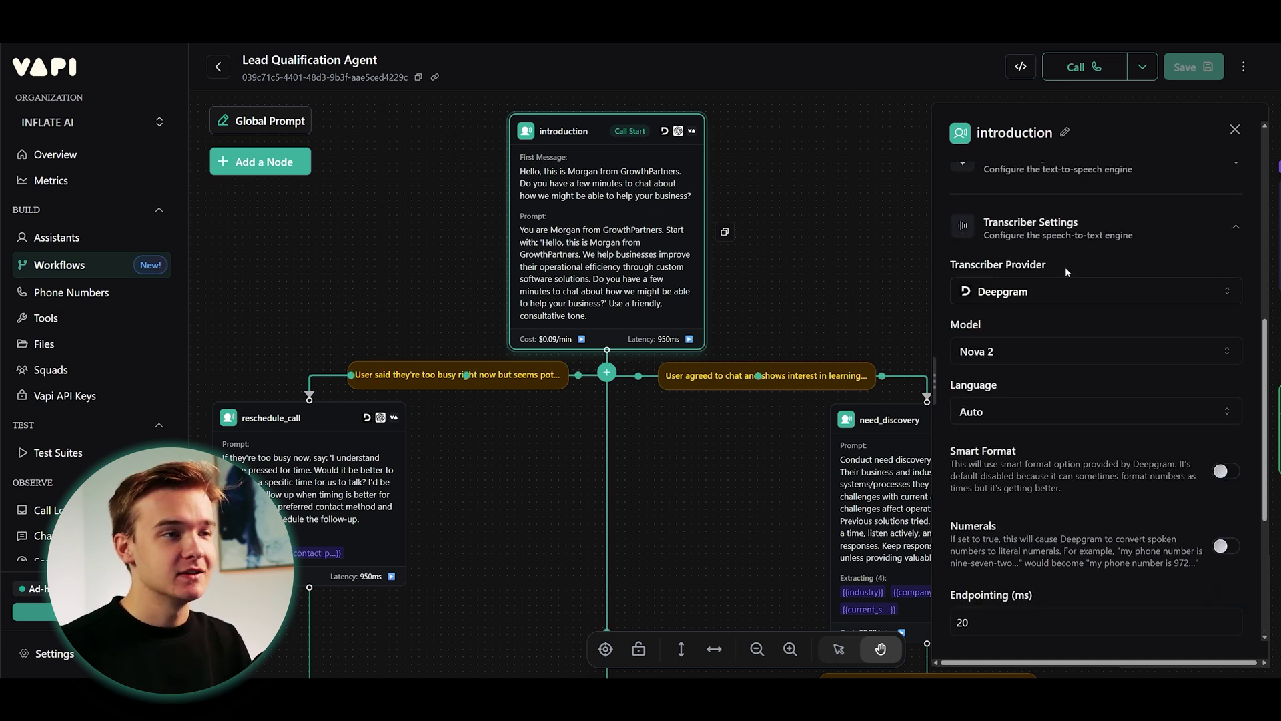
click(1074, 288)
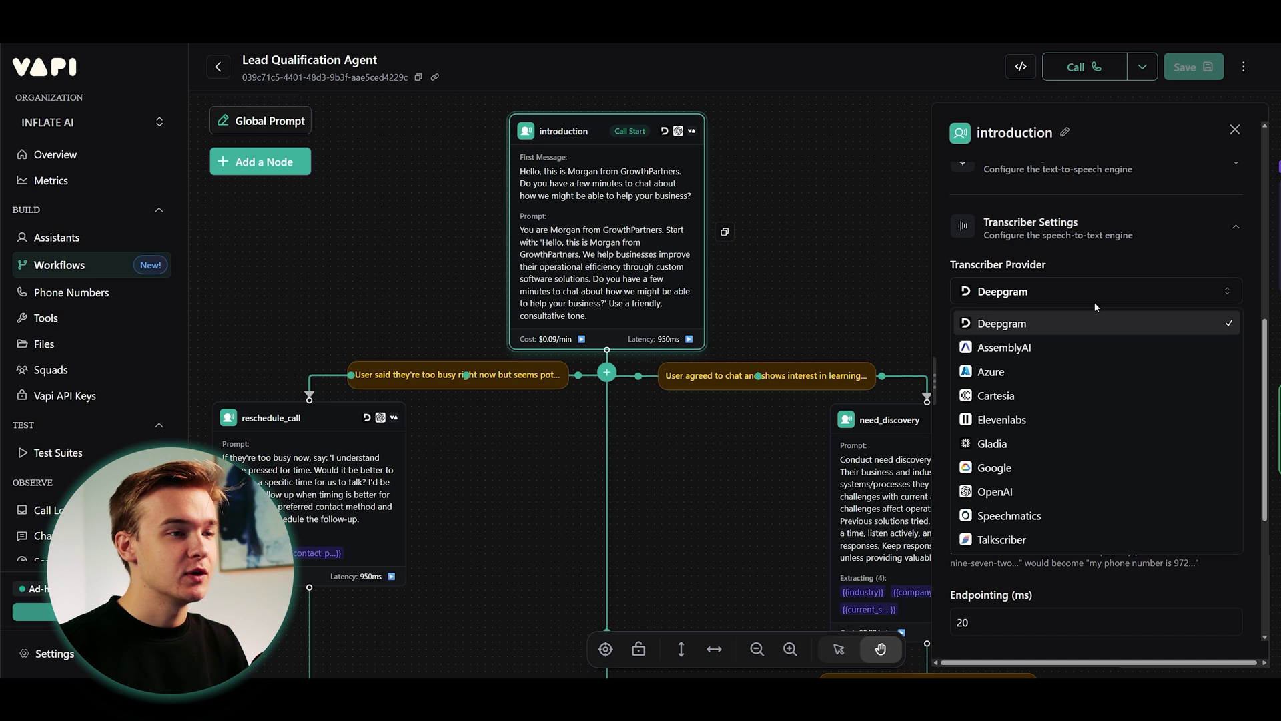
click(1063, 263)
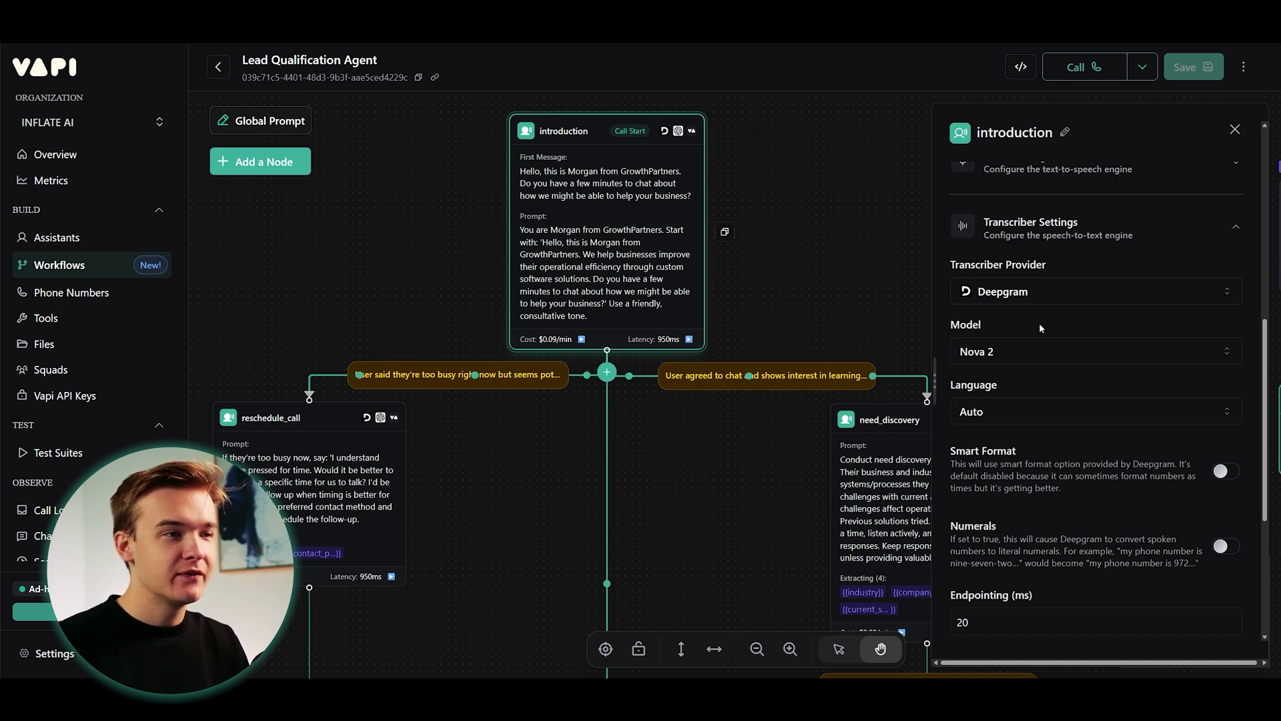
click(1031, 350)
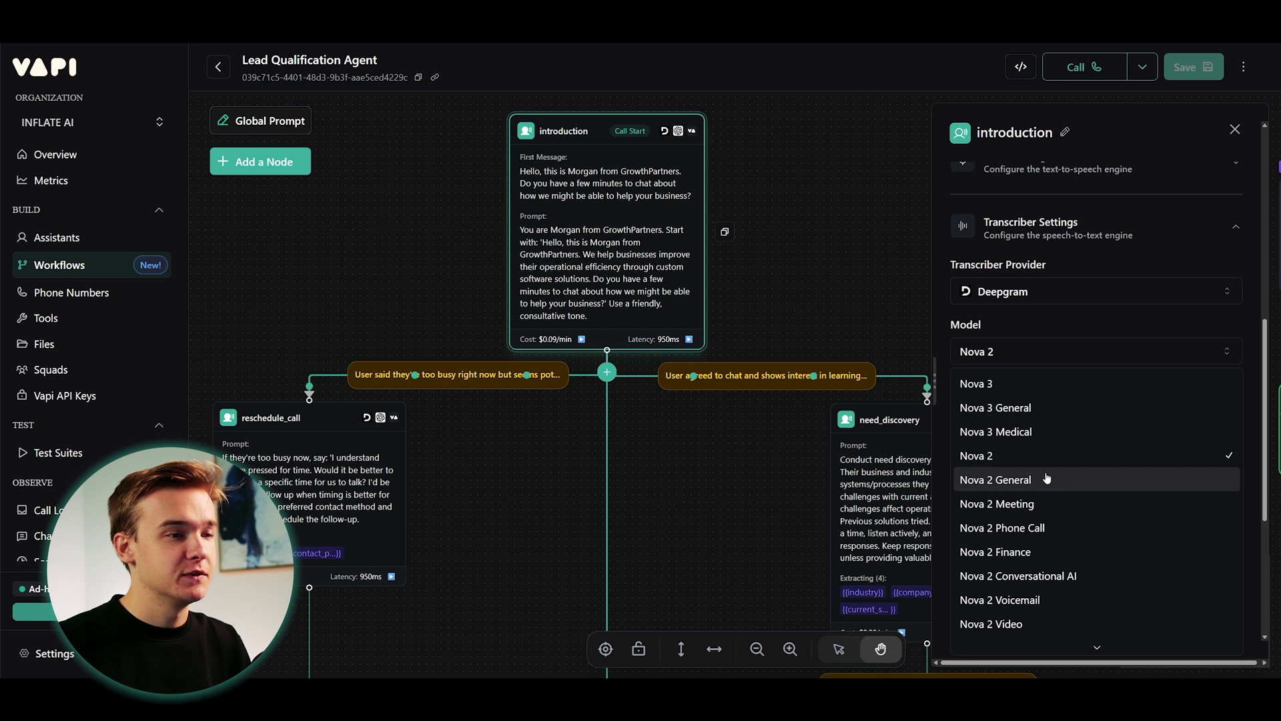
scroll(1048, 447, down, 2)
scroll(1047, 527, down, 3)
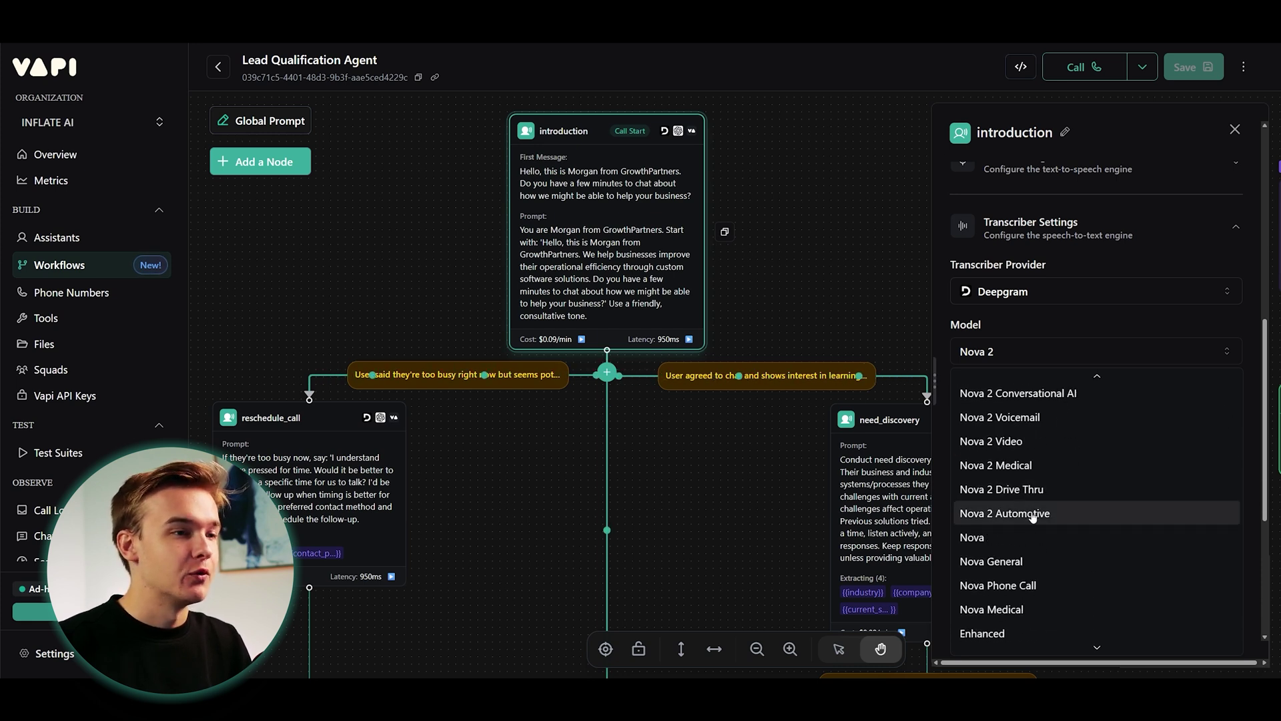
click(1012, 322)
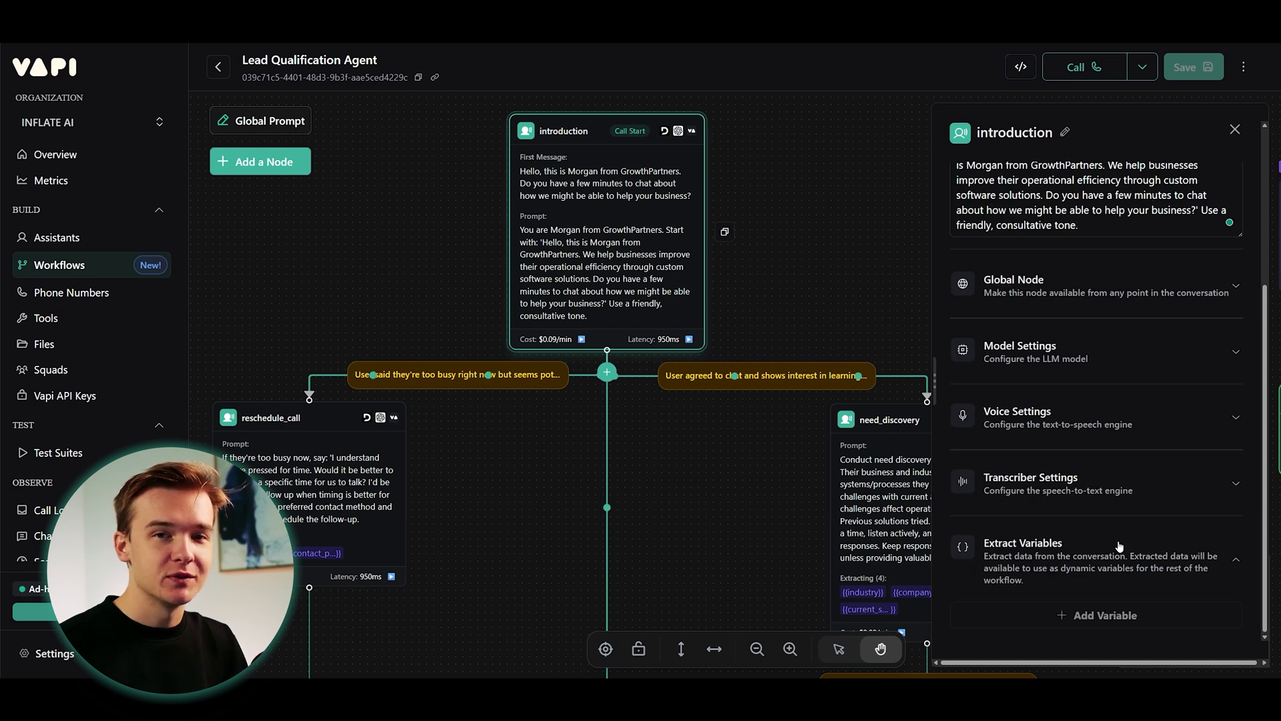
Add a variable to extract from the conversation in the introduction node.
click(1127, 615)
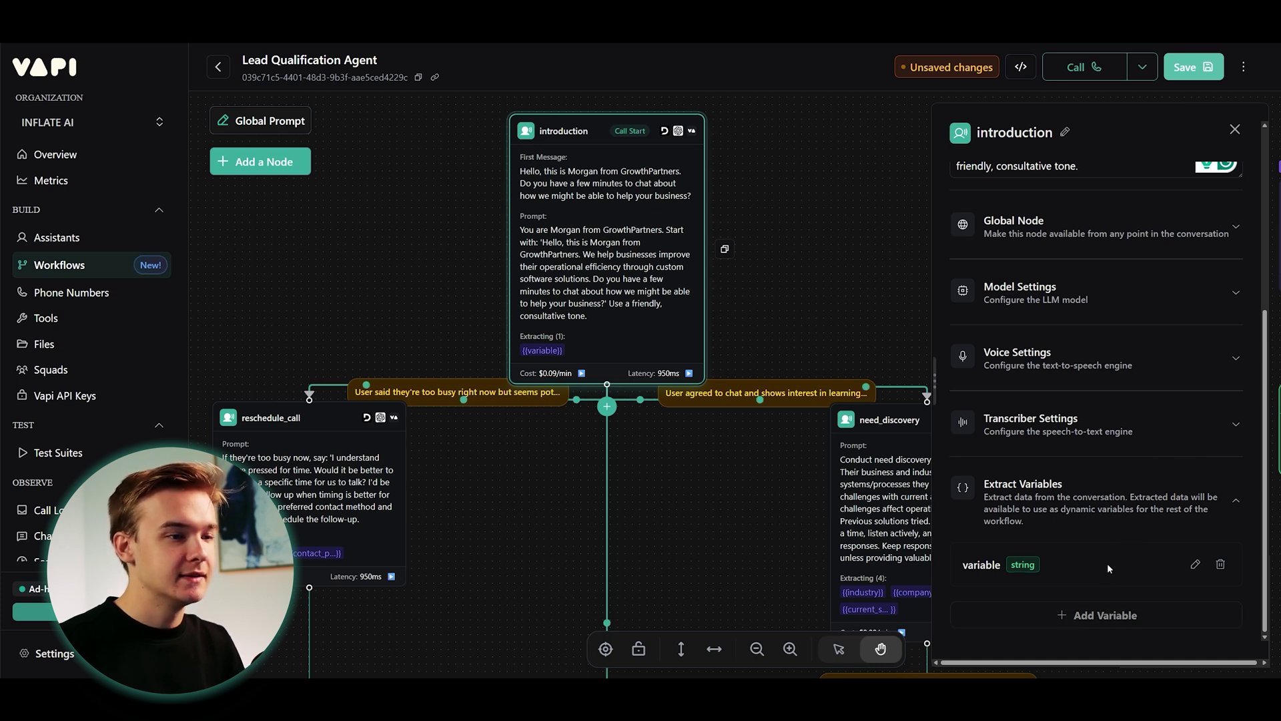
Edit the introduction node's extracted variable, keeping the String type and describing it as "This is the email of the user.".
click(1195, 563)
scroll(1193, 387, down, 4)
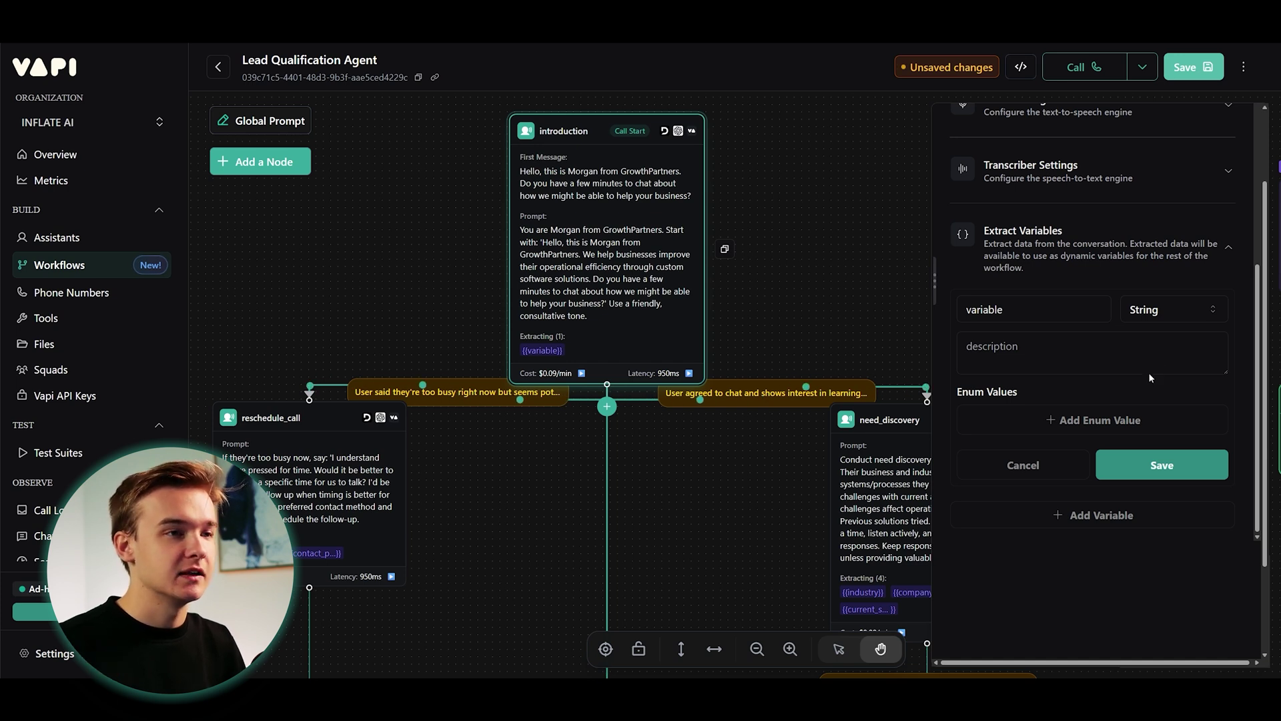
click(1160, 316)
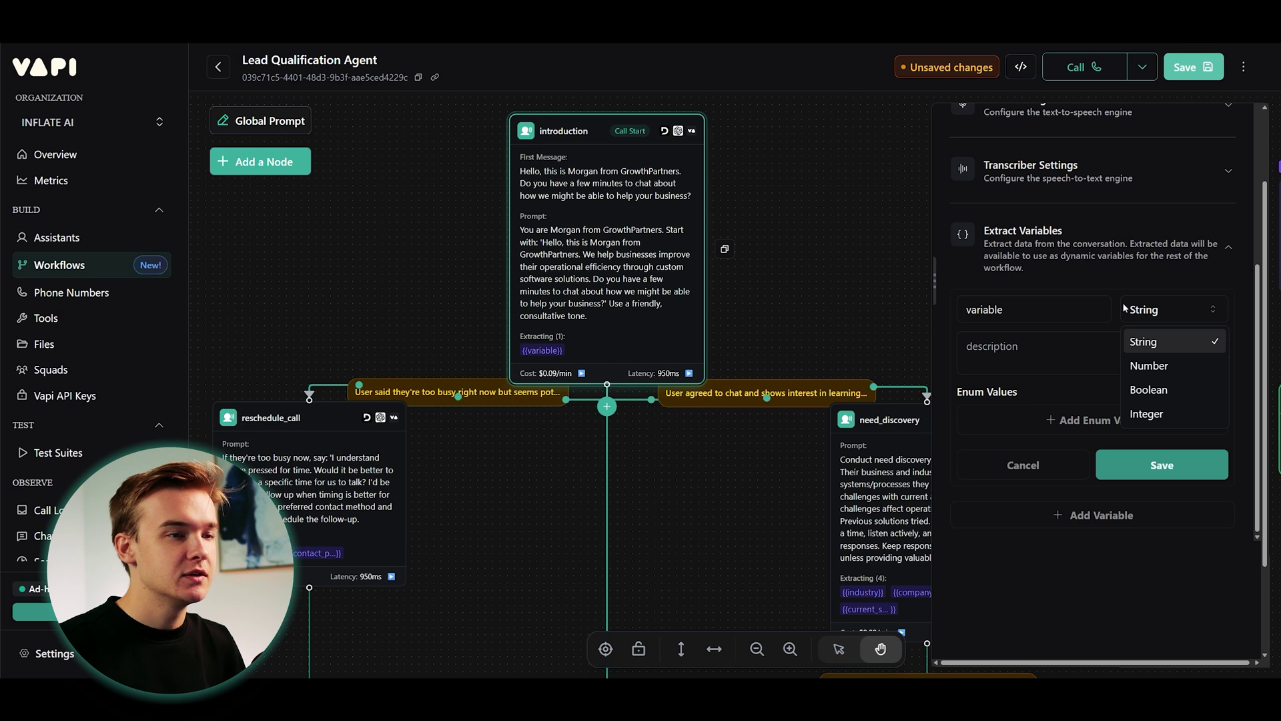
click(1139, 343)
click(1070, 351)
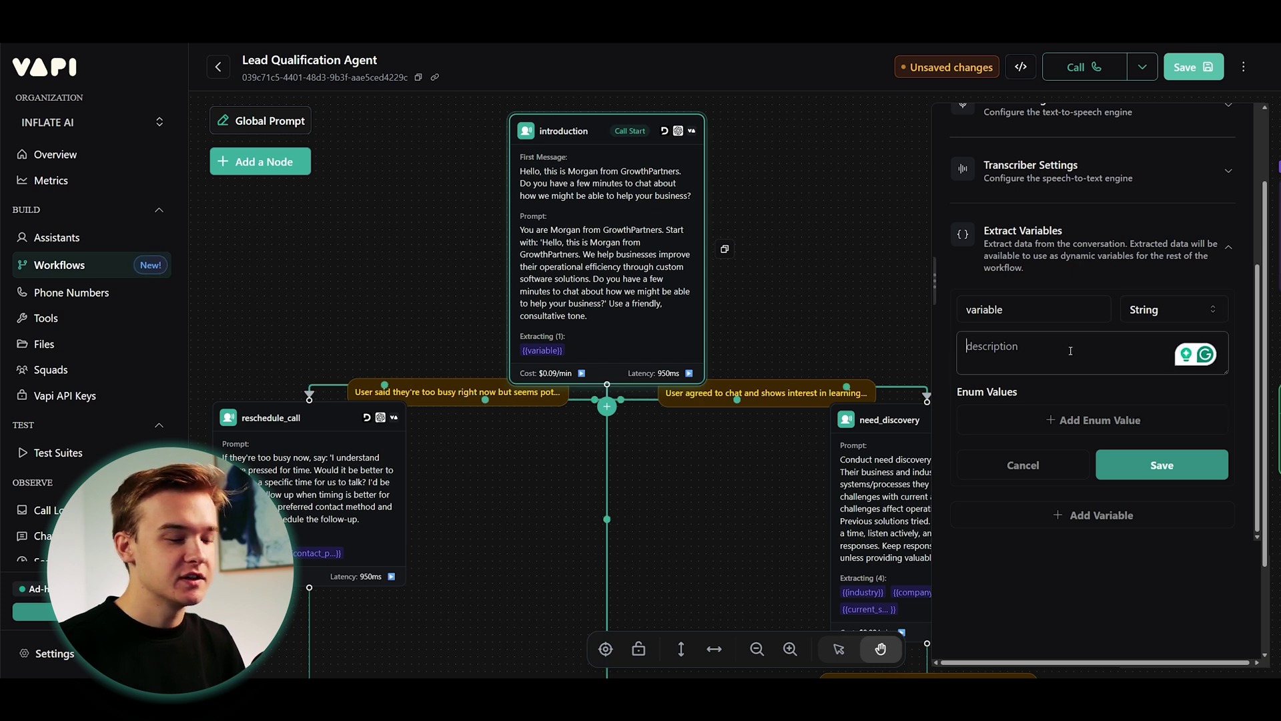
text(This is the email of the uiser)
key(BackSpace)
key(BackSpace)
key(BackSpace)
key(BackSpace)
text(ser.)
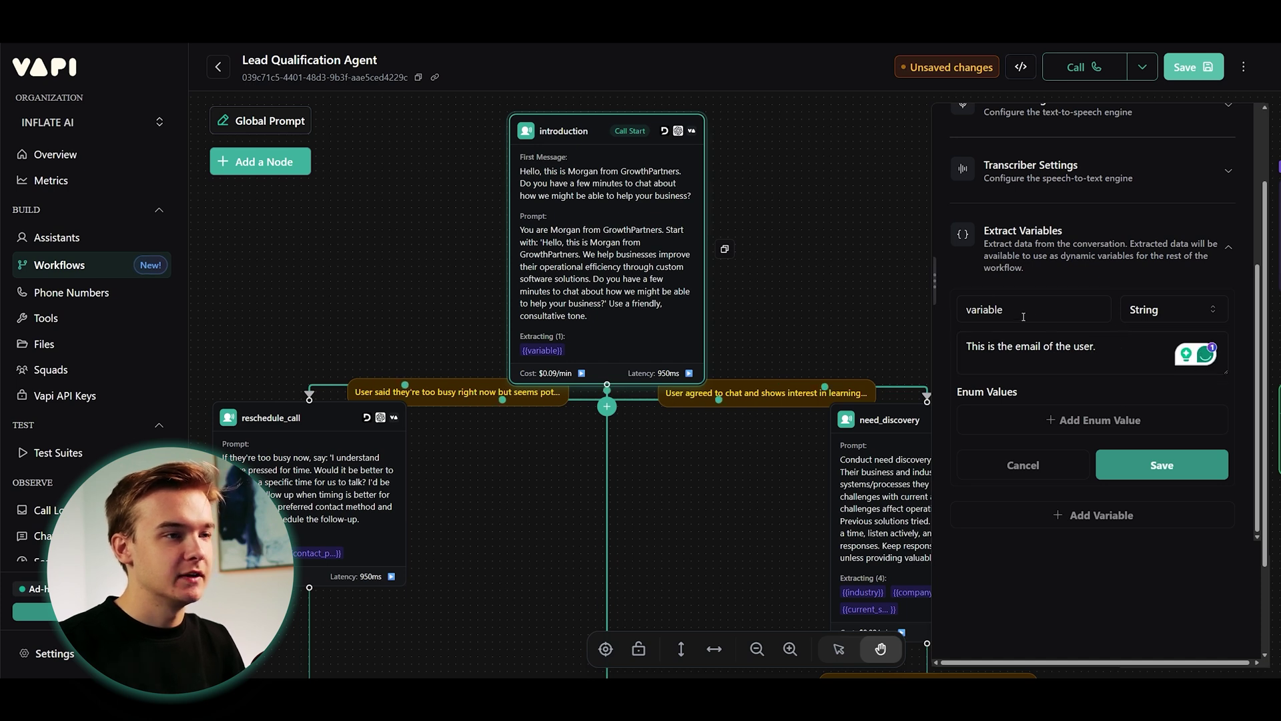
Rename the extracted variable to email, check the available data types, and close the introduction node's configuration.
double_click(1023, 316)
text(email)
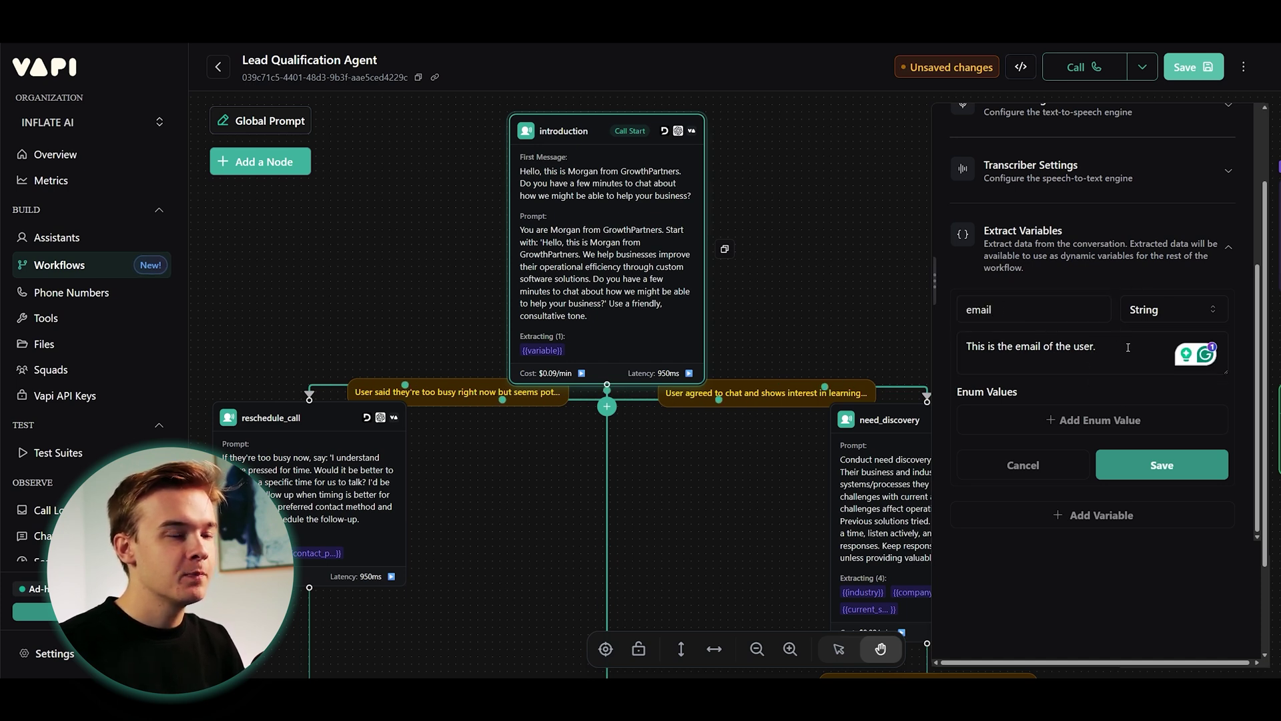
click(1172, 310)
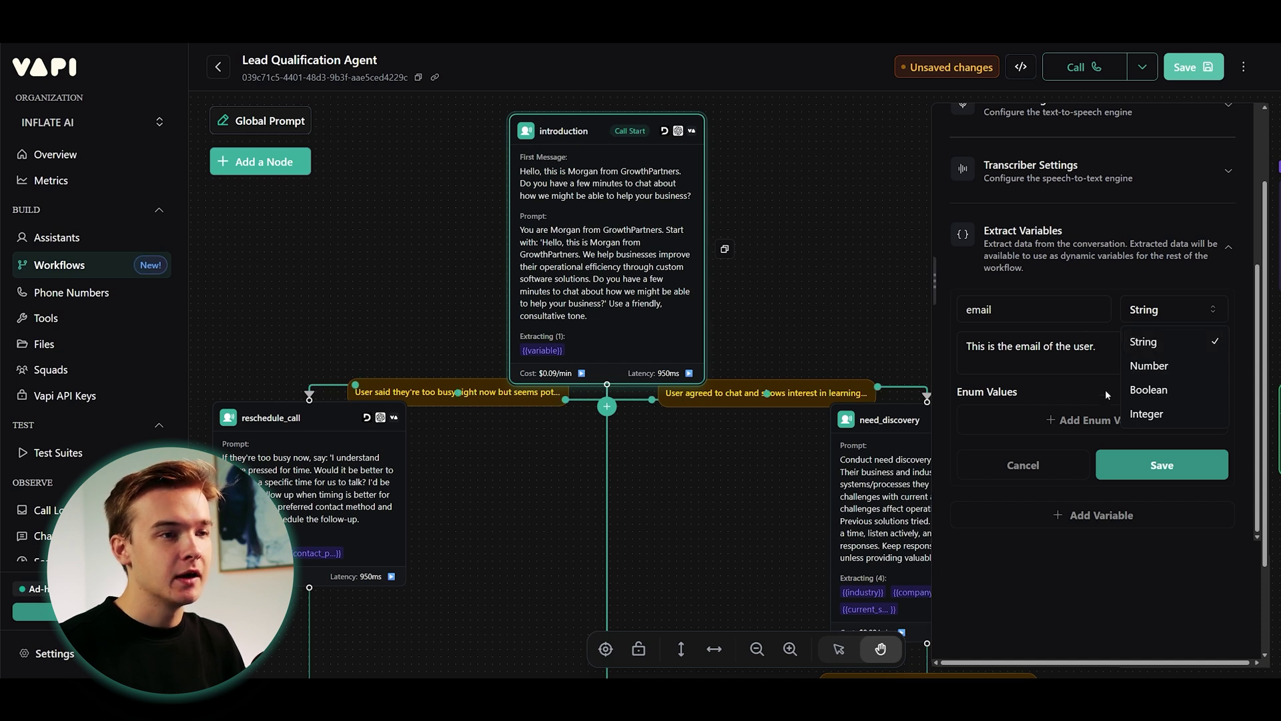
click(1086, 391)
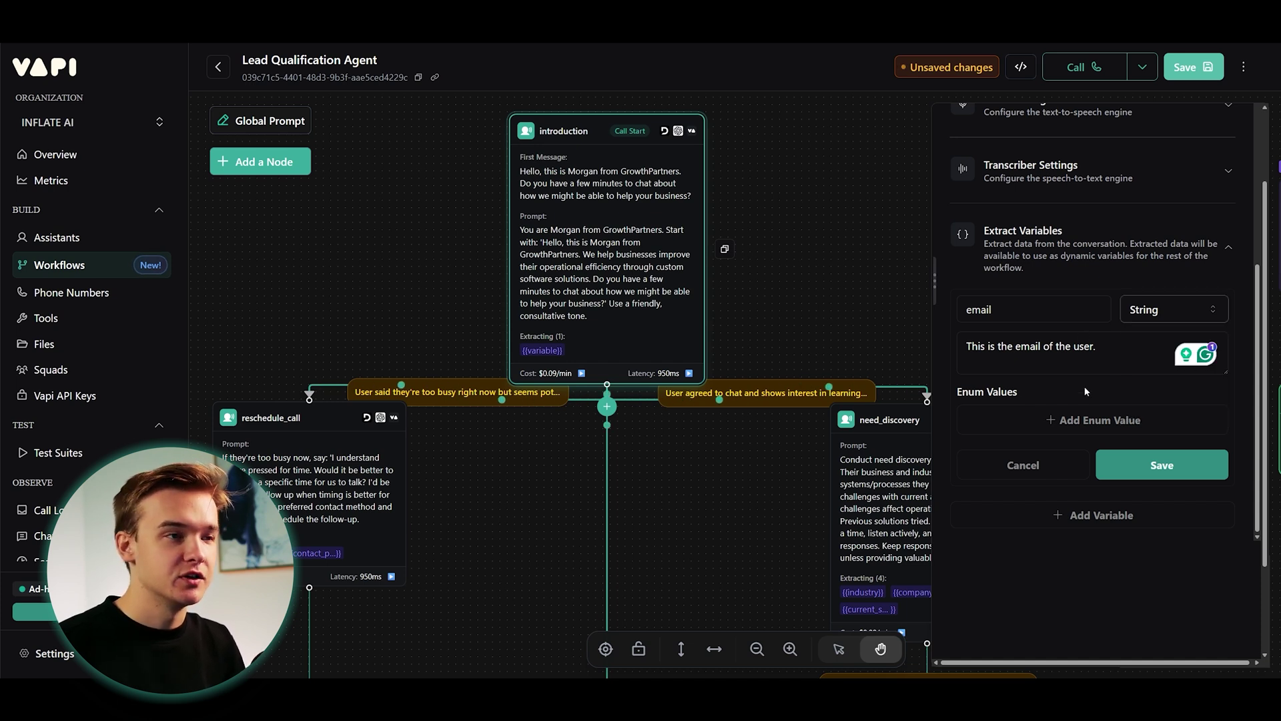
click(848, 263)
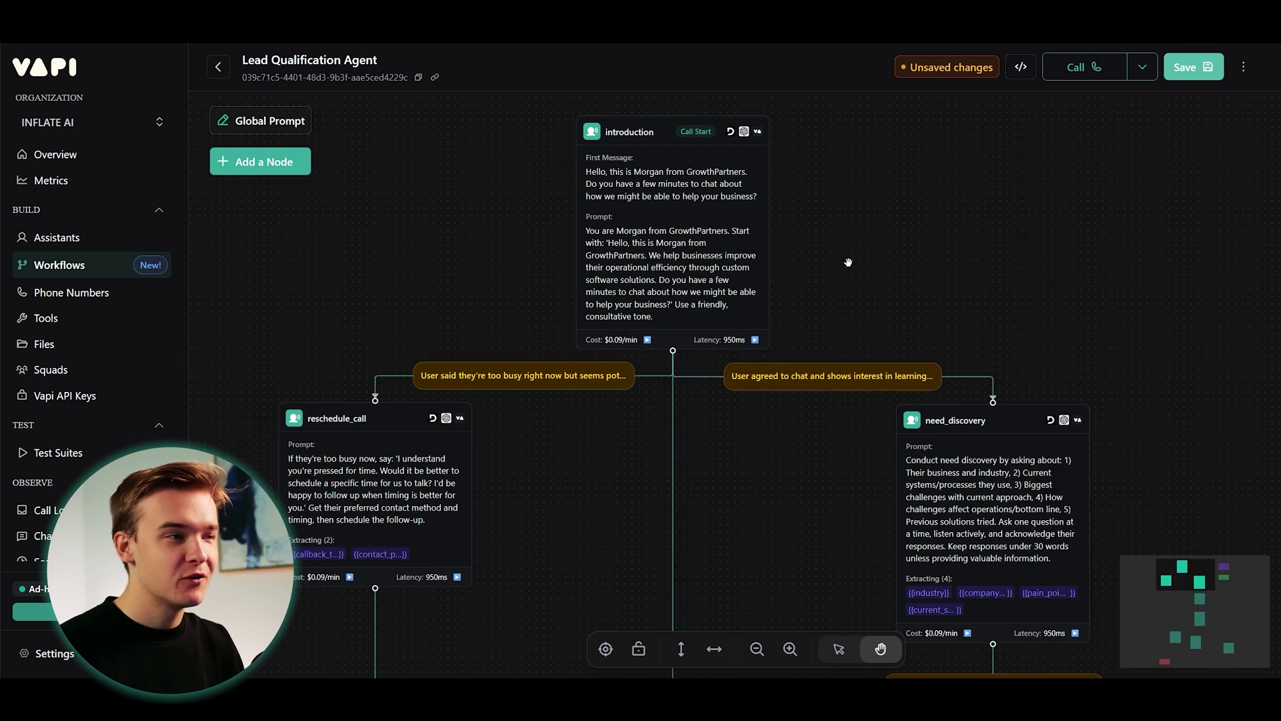
Examine how the introduction node branches to the reschedule_call and need_discovery nodes.
scroll(674, 247, down, 1)
drag(674, 247, 646, 202)
scroll(646, 206, down, 1)
scroll(834, 191, up, 2)
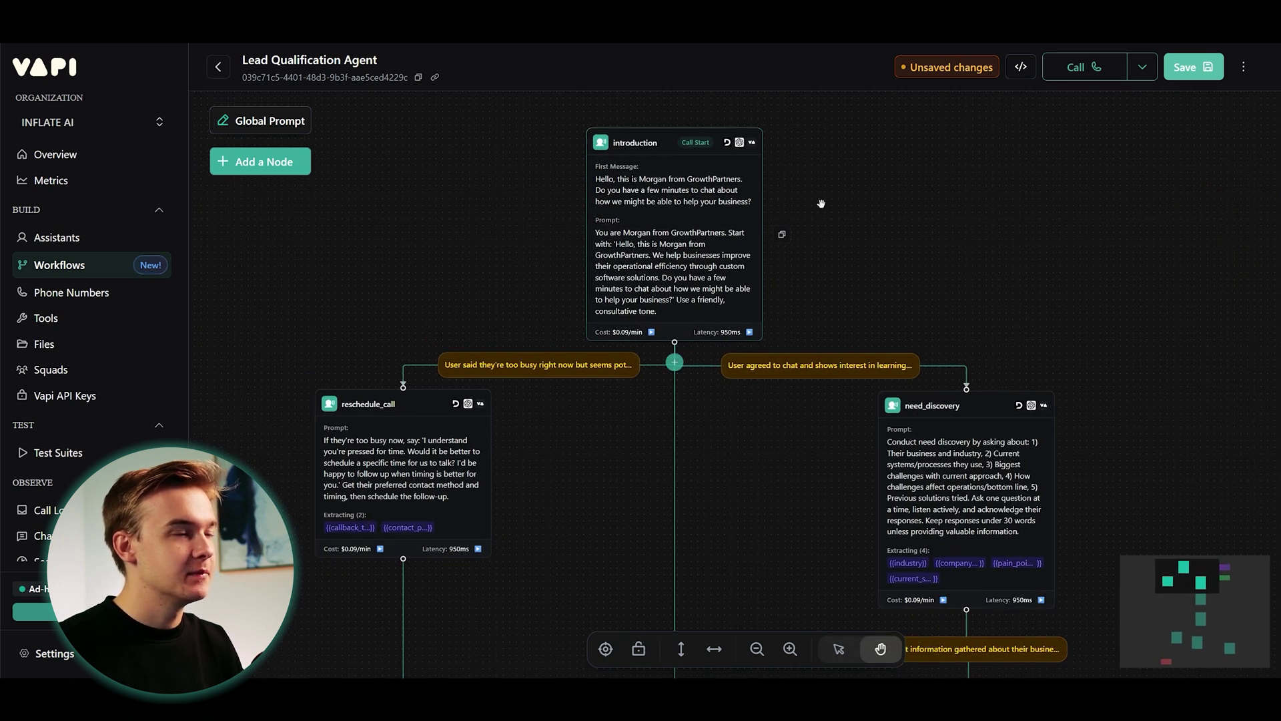
scroll(821, 203, up, 1)
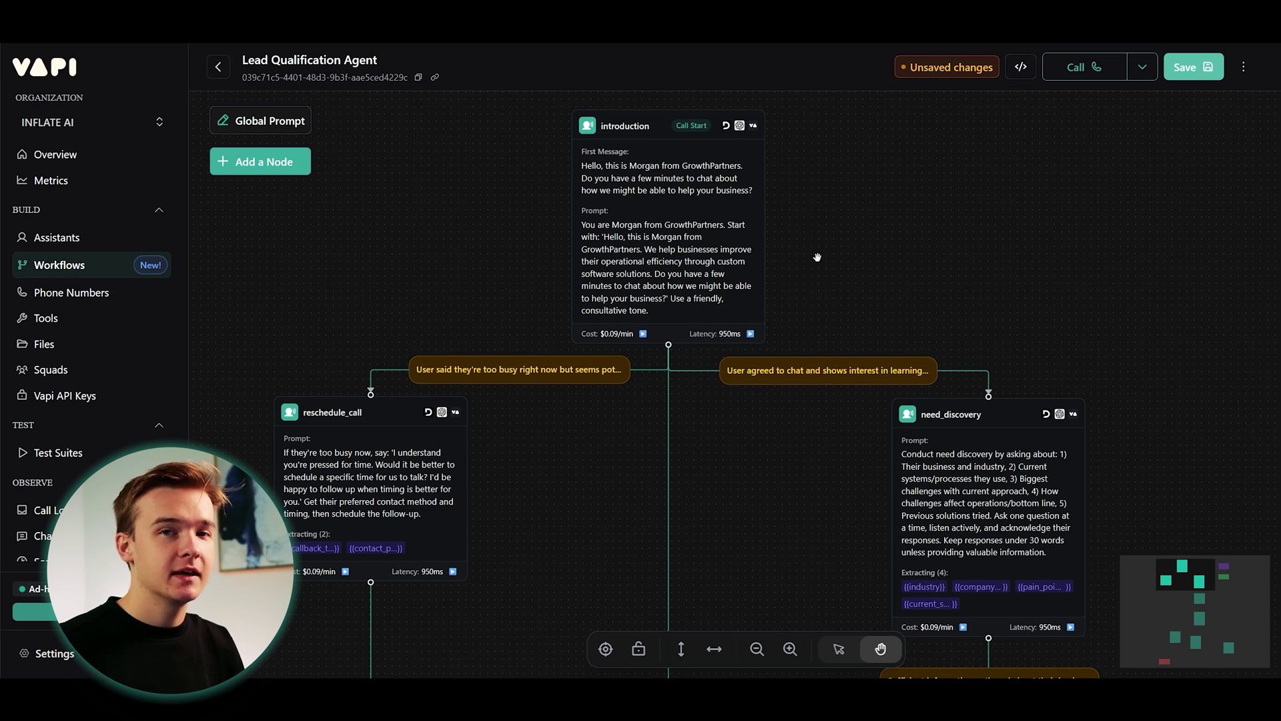
click(1075, 67)
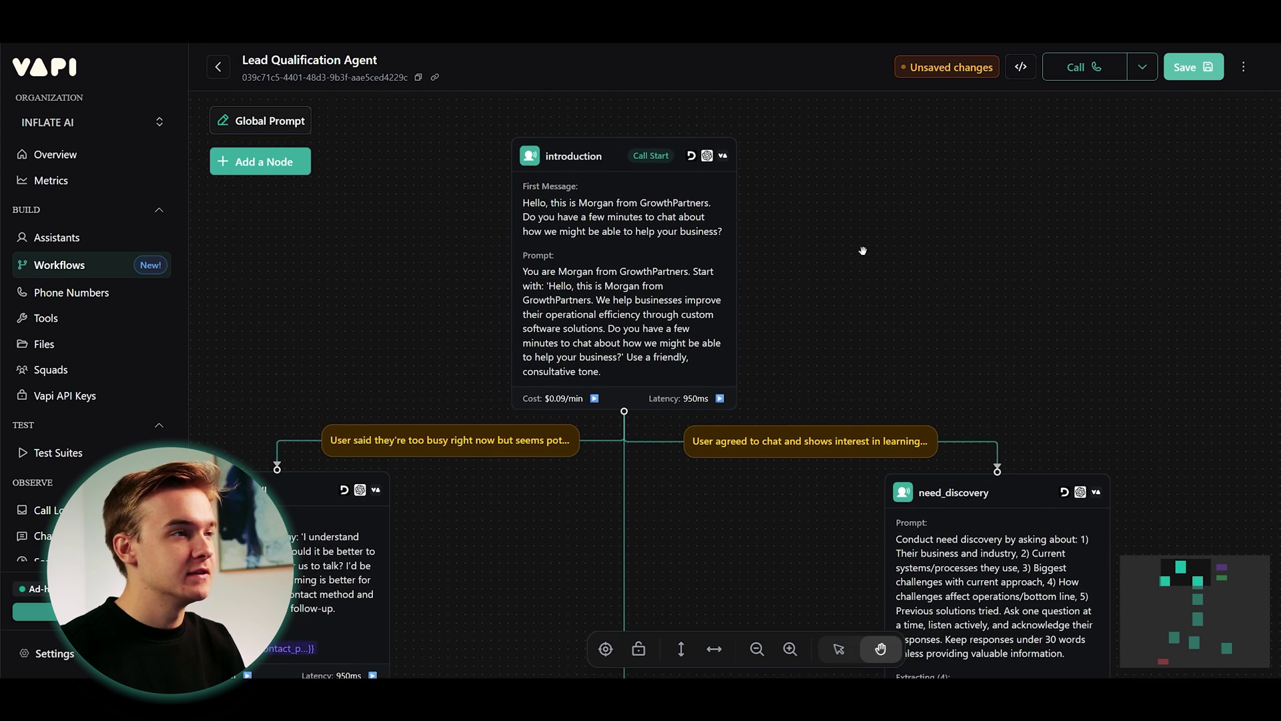
scroll(637, 126, down, 3)
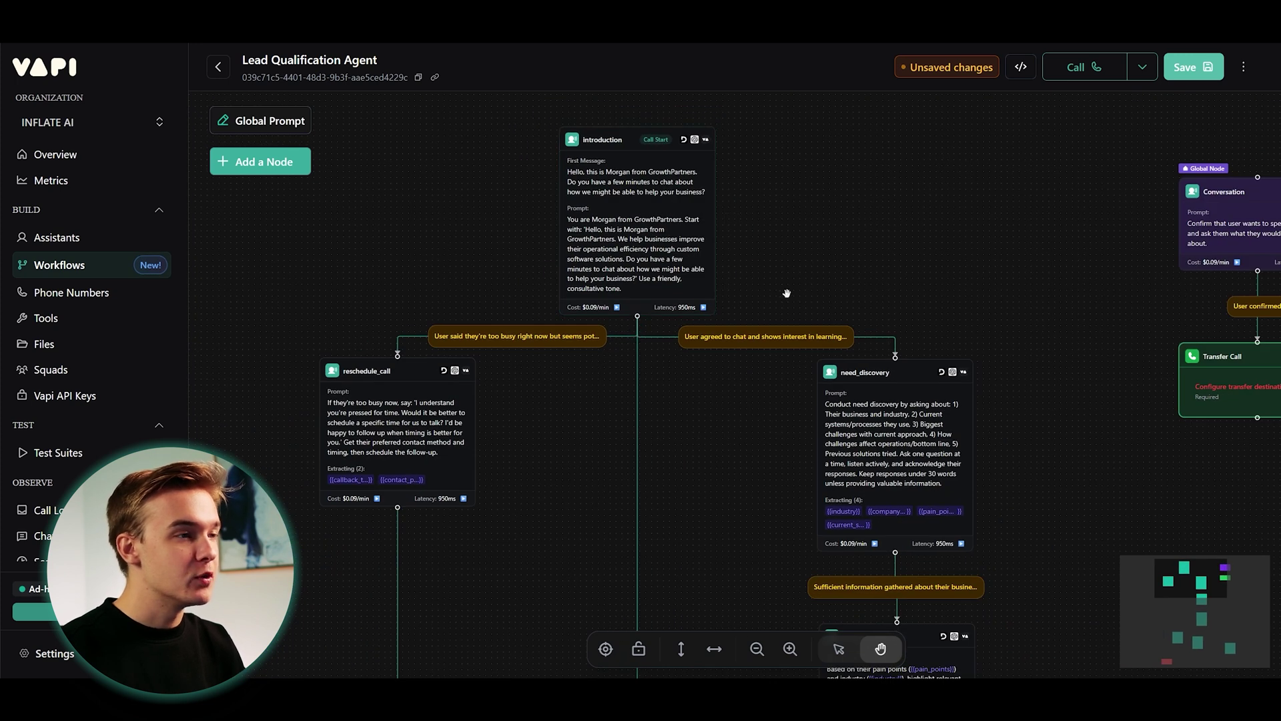
scroll(828, 215, up, 2)
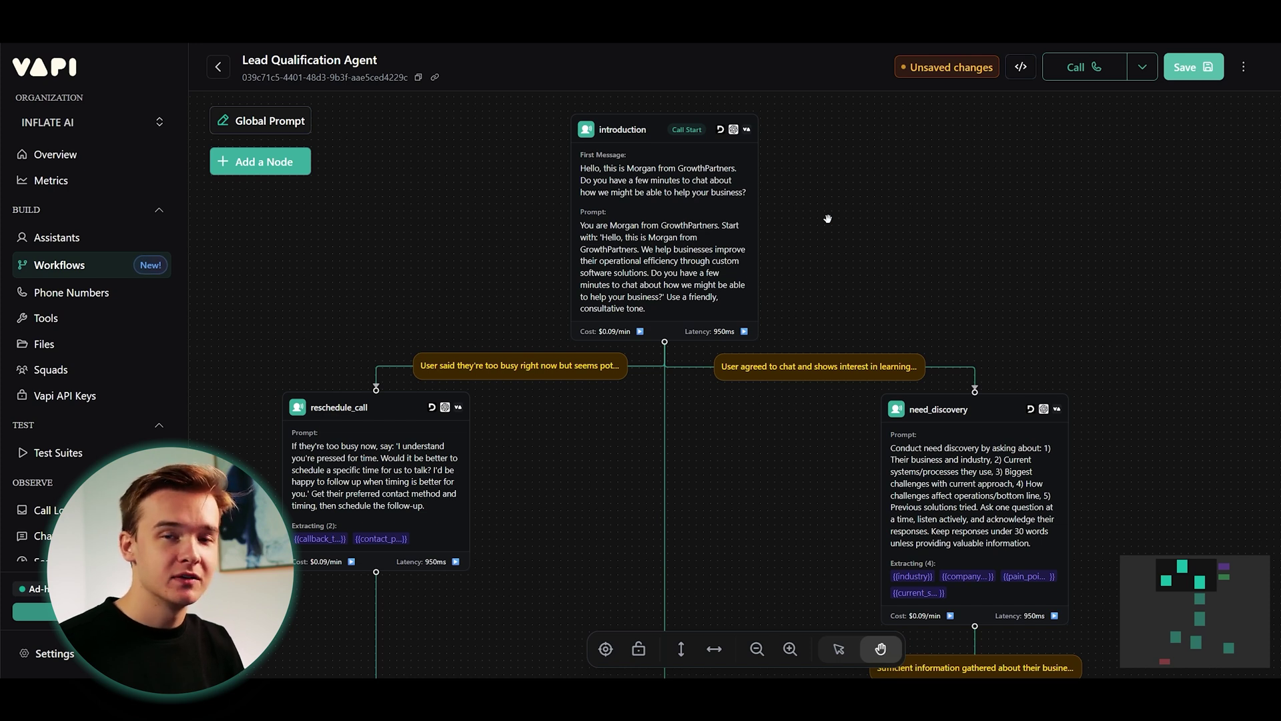
scroll(827, 218, down, 2)
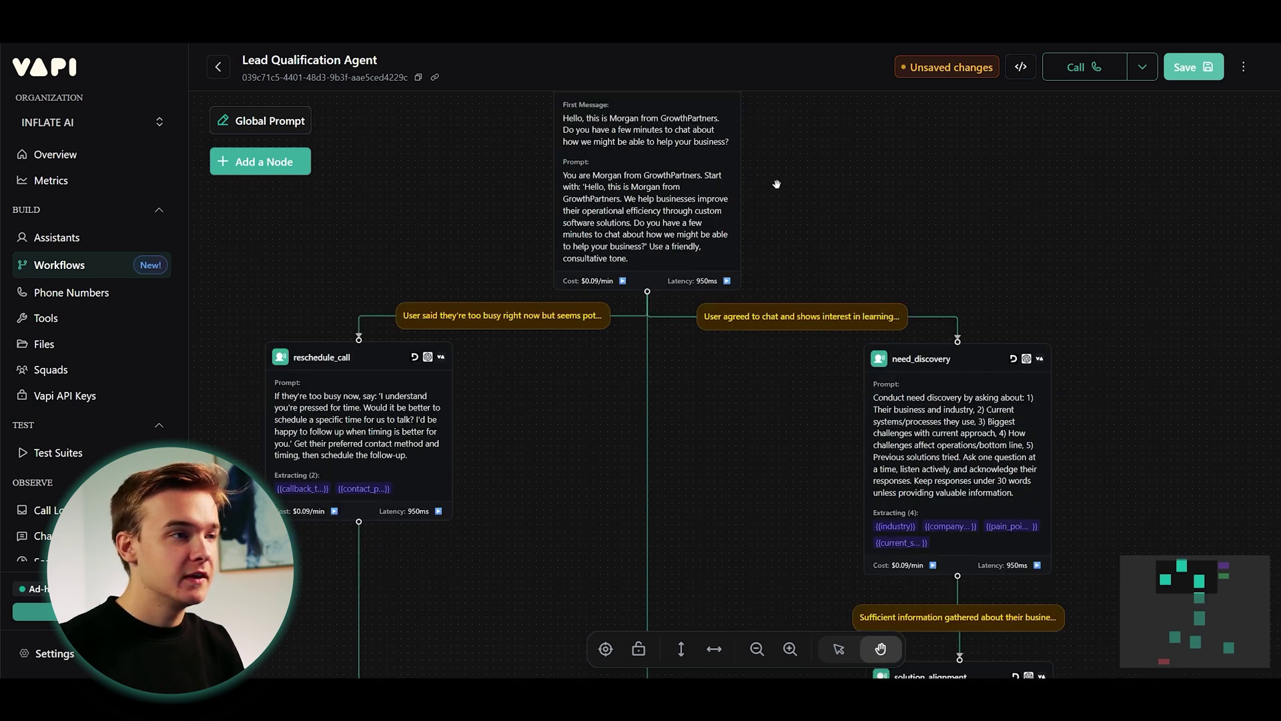
scroll(582, 219, left, 3)
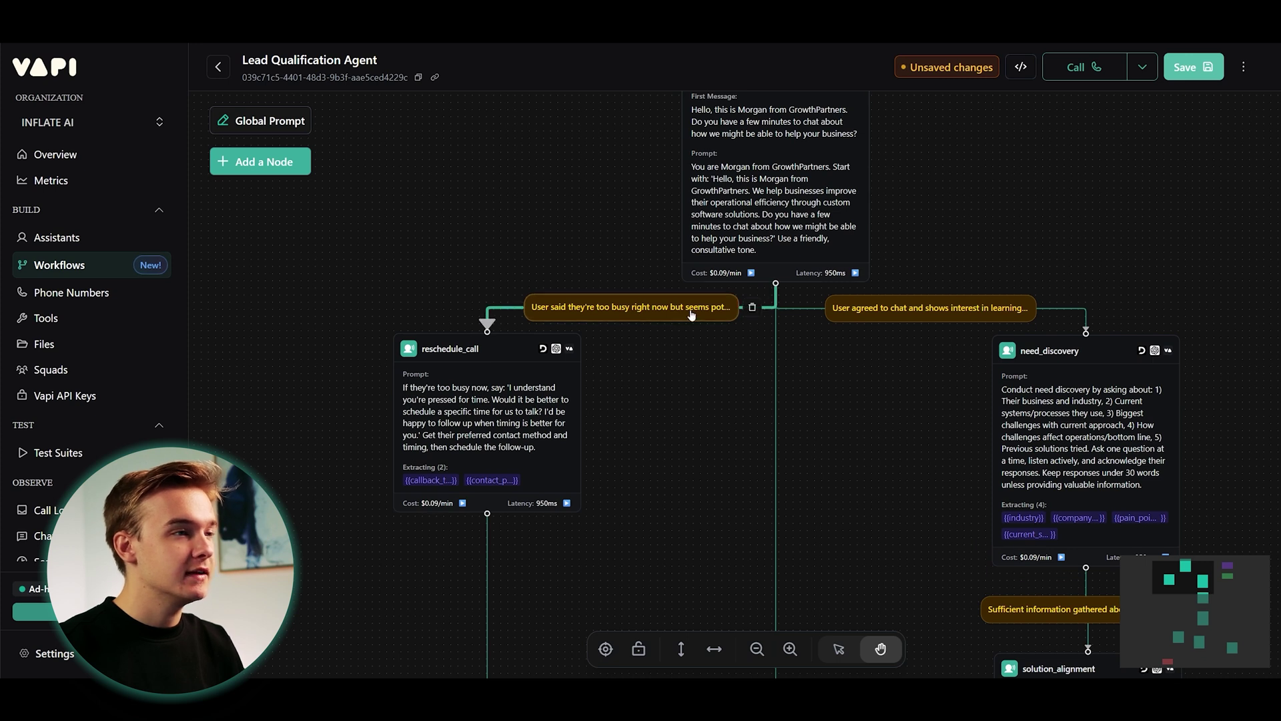
Read the full conditions on the branches from the introduction node to reschedule_call and need_discovery.
click(597, 314)
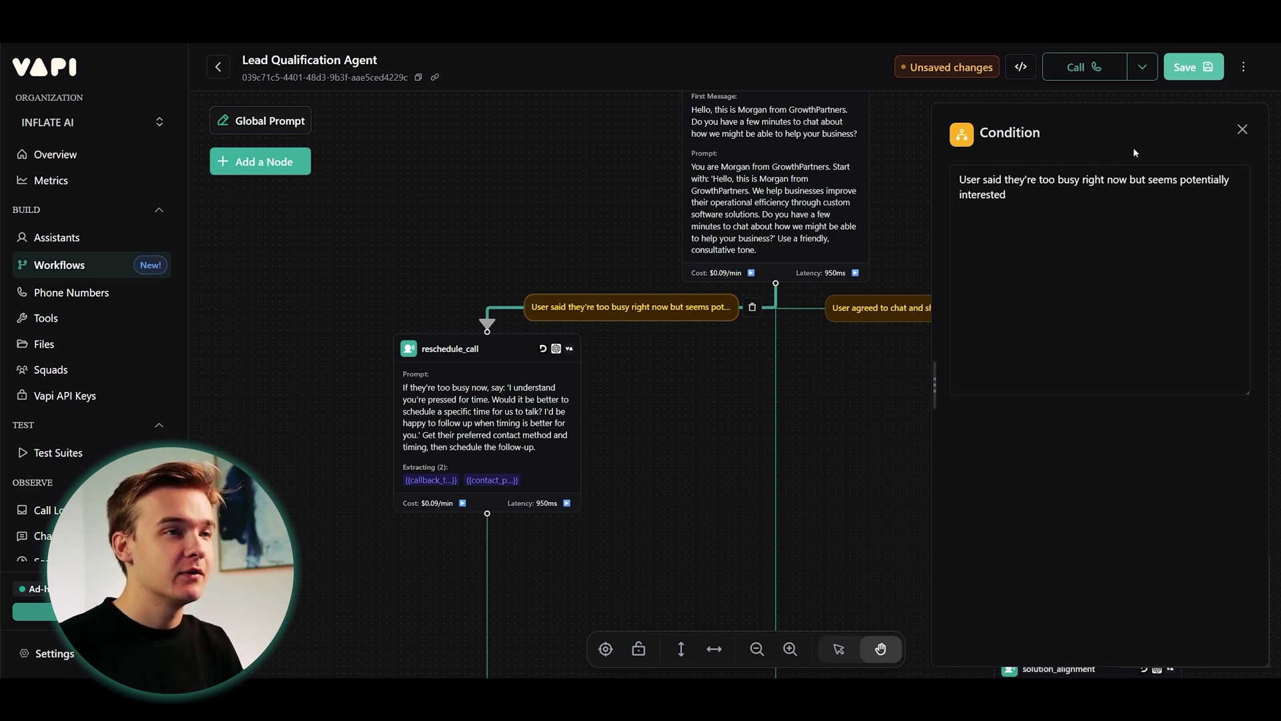
drag(734, 370, 507, 375)
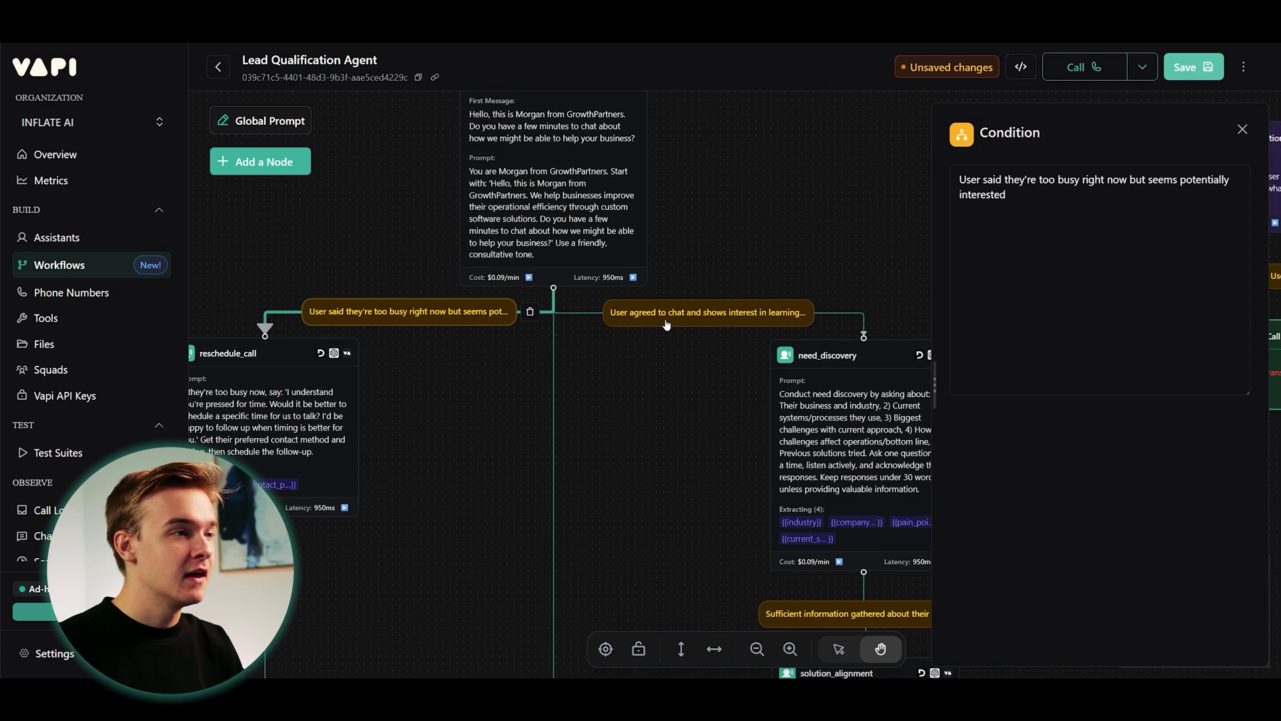
click(717, 313)
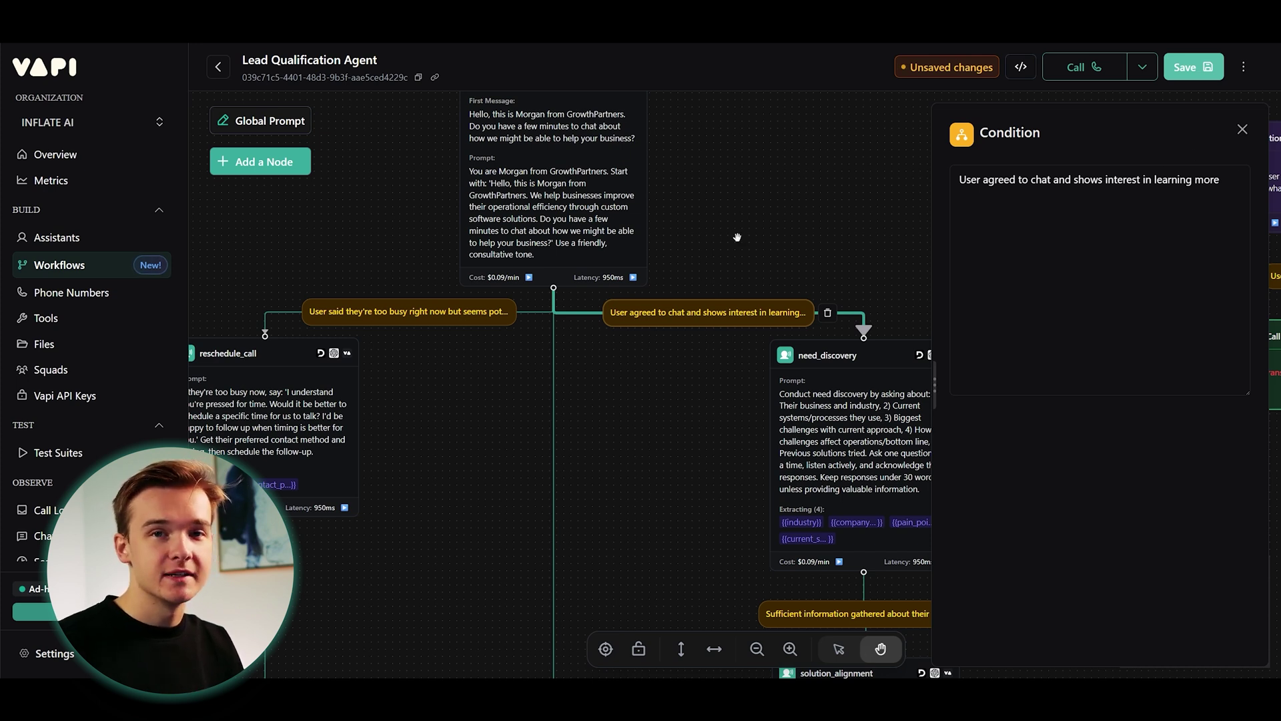
Open the need_discovery node's configuration and review its prompt and settings sections.
drag(764, 241, 544, 201)
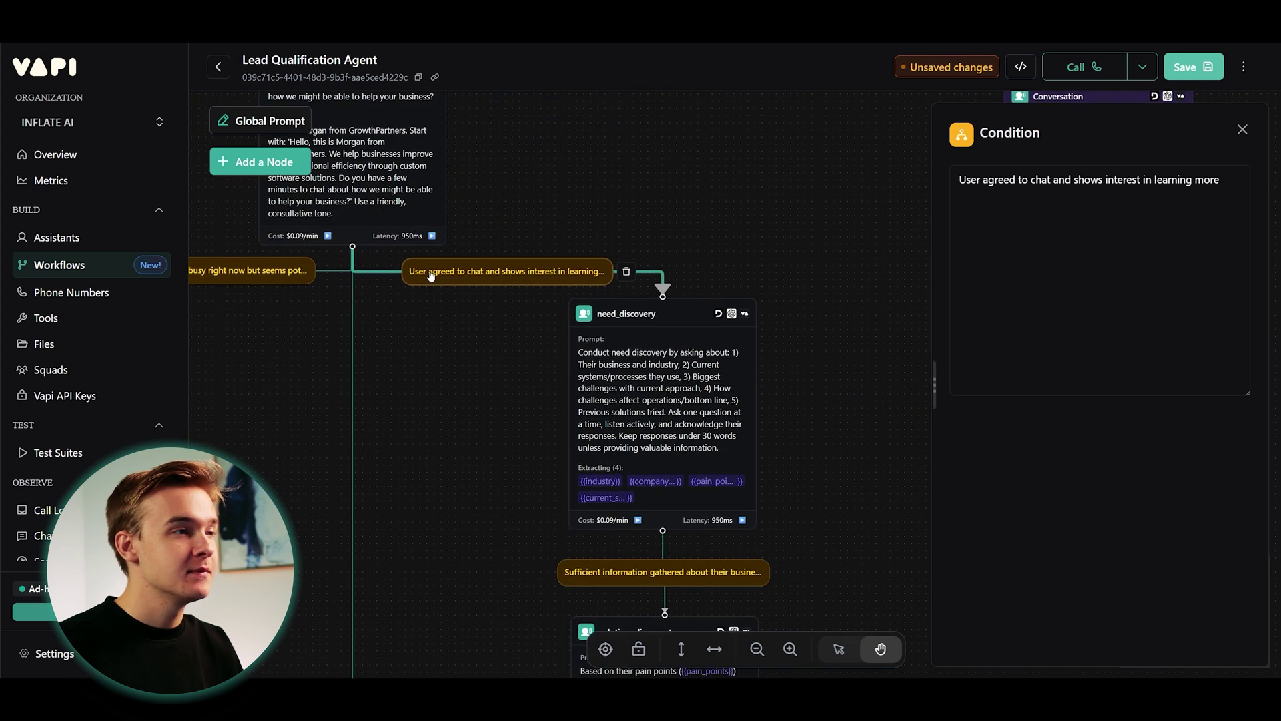
click(679, 349)
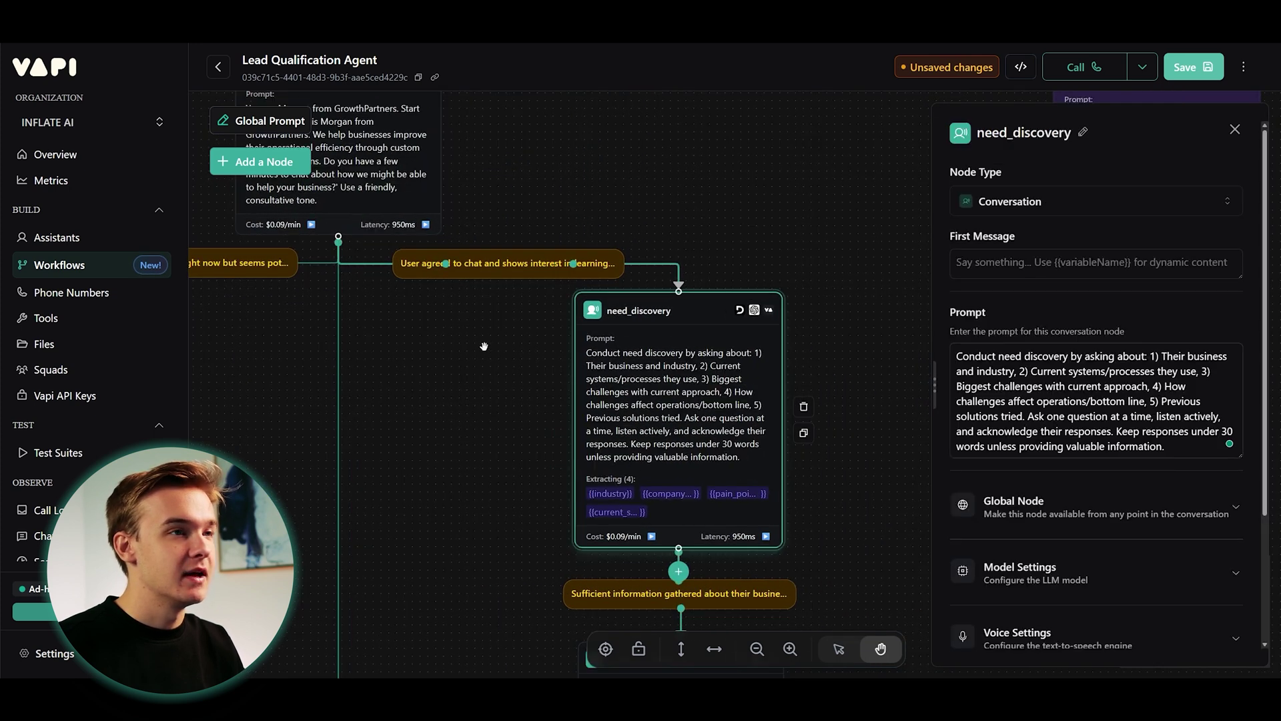
drag(537, 373, 504, 353)
drag(709, 203, 641, 118)
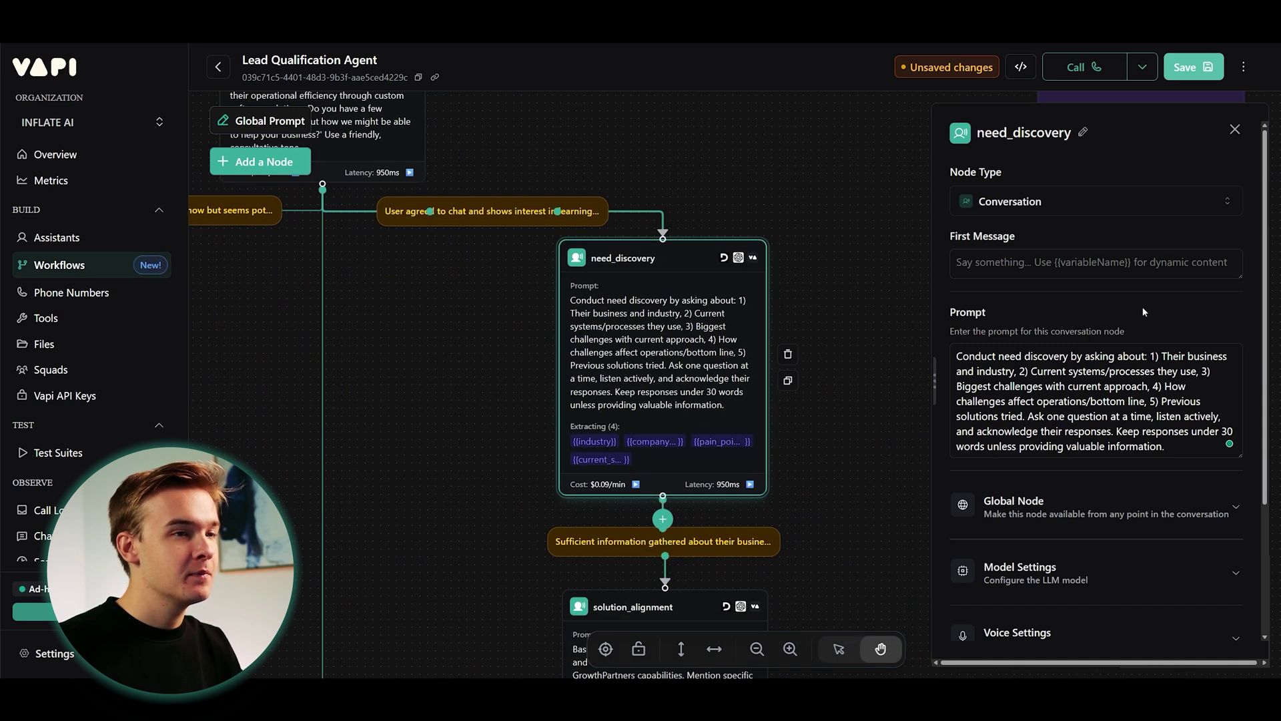
scroll(1215, 267, down, 1)
scroll(1214, 267, down, 1)
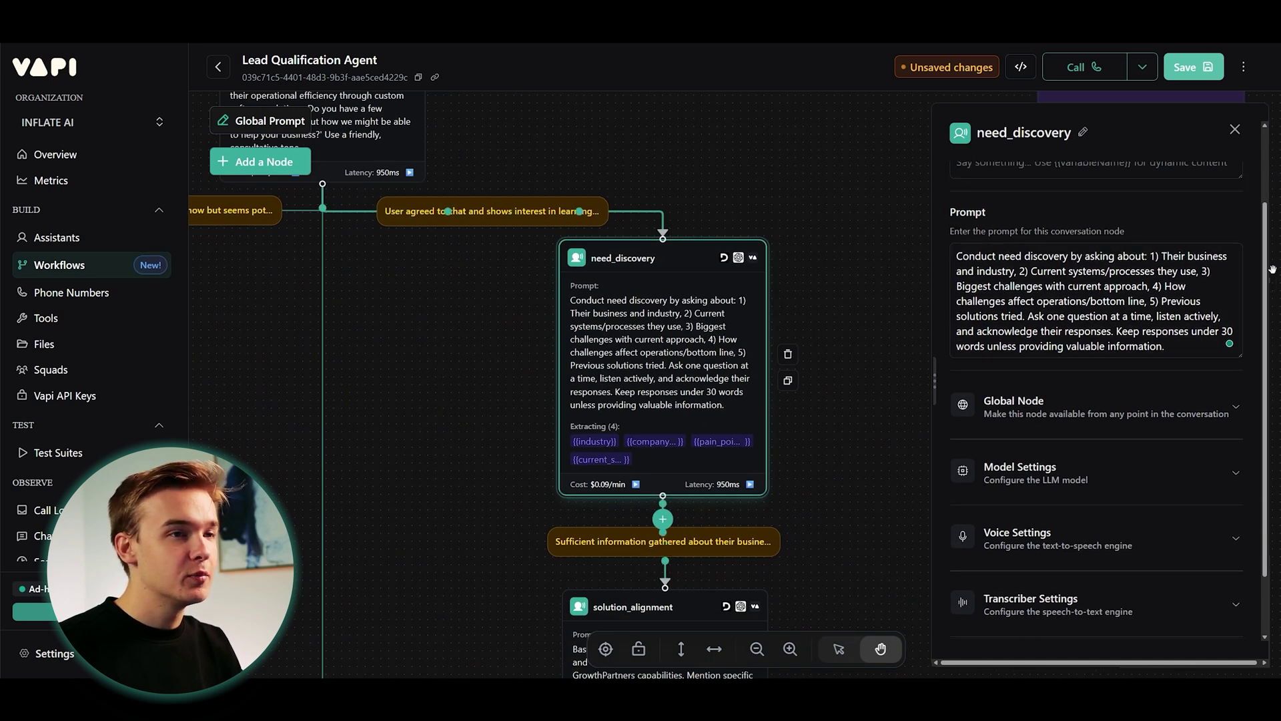
Review the condition linking need_discovery to solution_alignment, along with the solution_alignment node.
drag(754, 584, 738, 417)
click(693, 375)
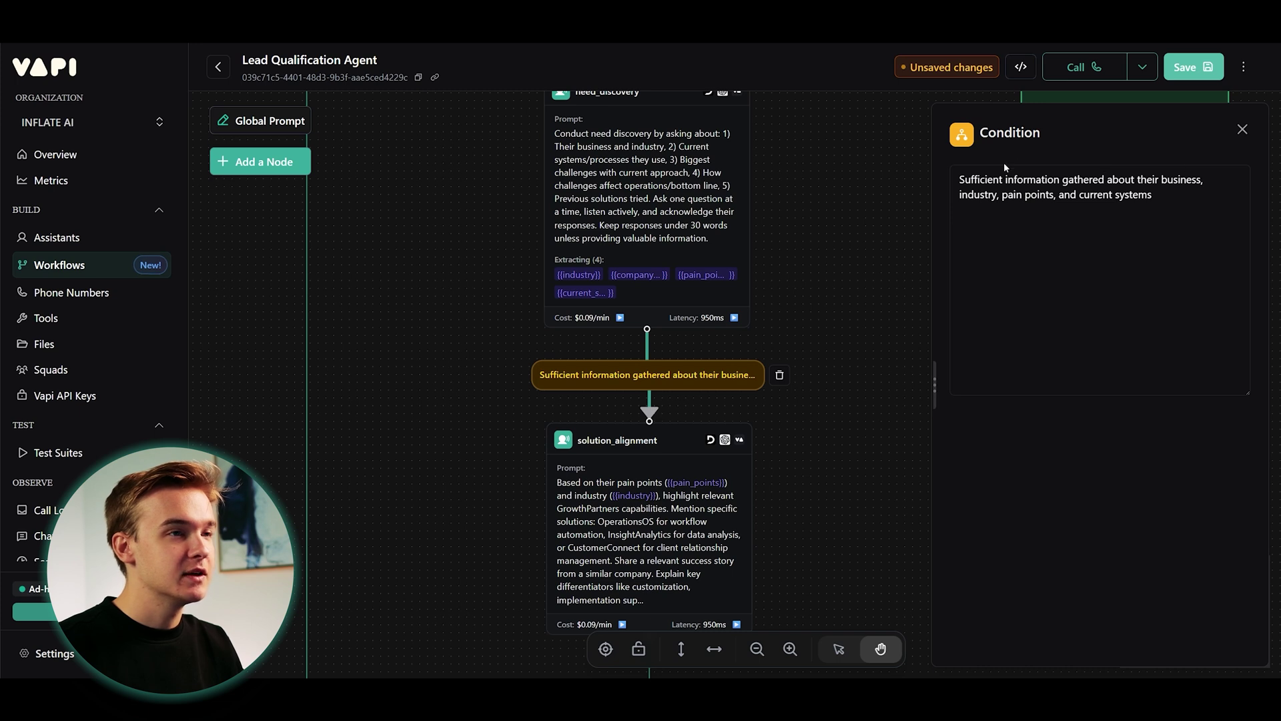
drag(890, 386, 900, 286)
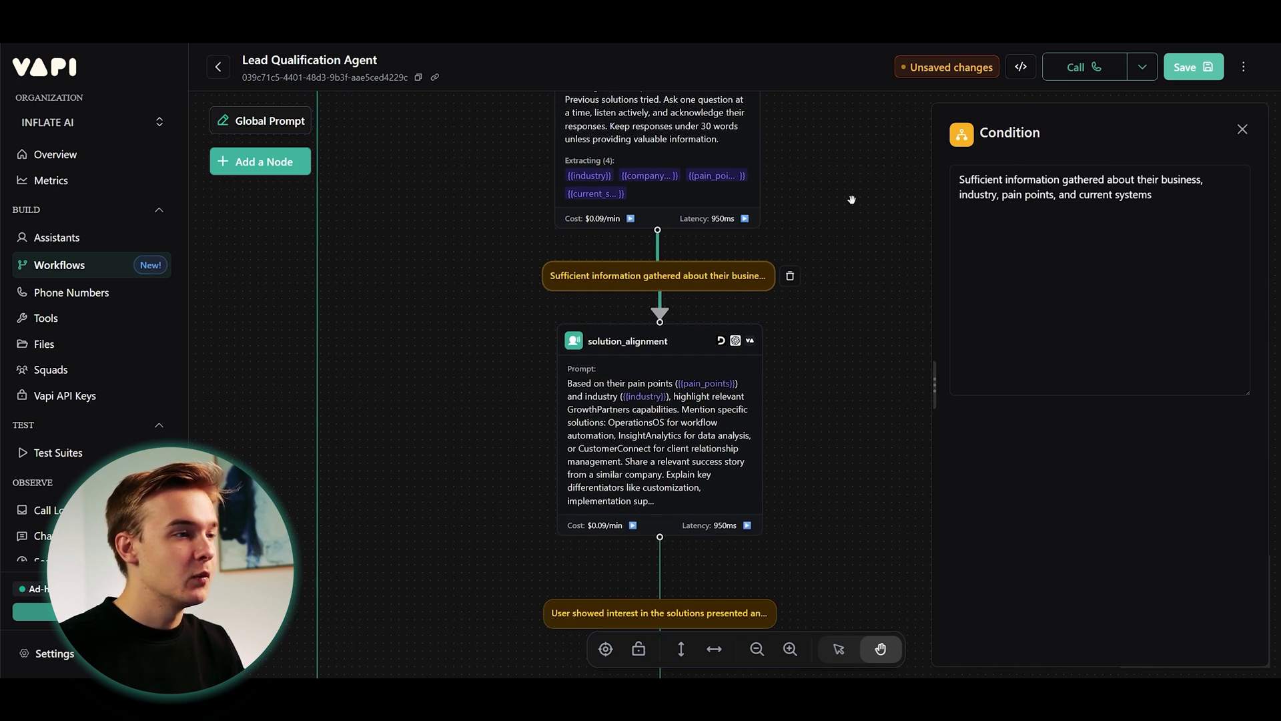
click(690, 342)
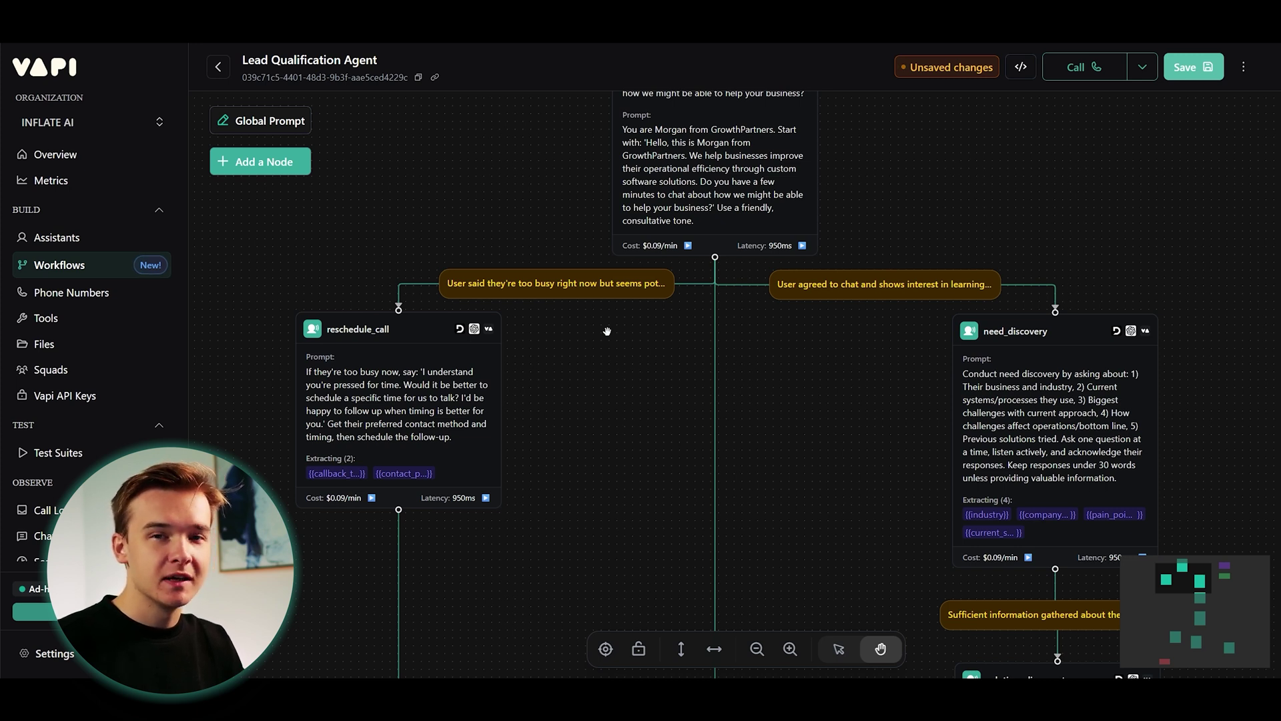
Revisit the condition that routes a busy but potentially interested user to reschedule_call, closing it when read.
click(567, 289)
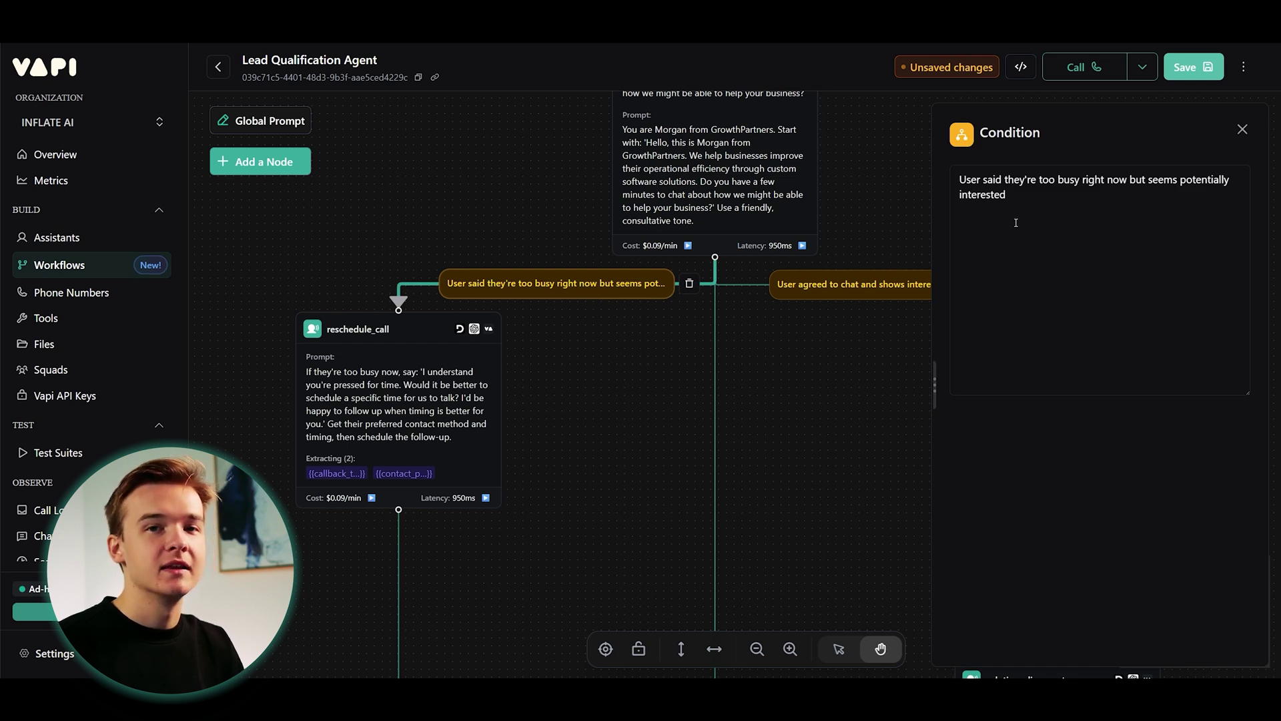
click(856, 345)
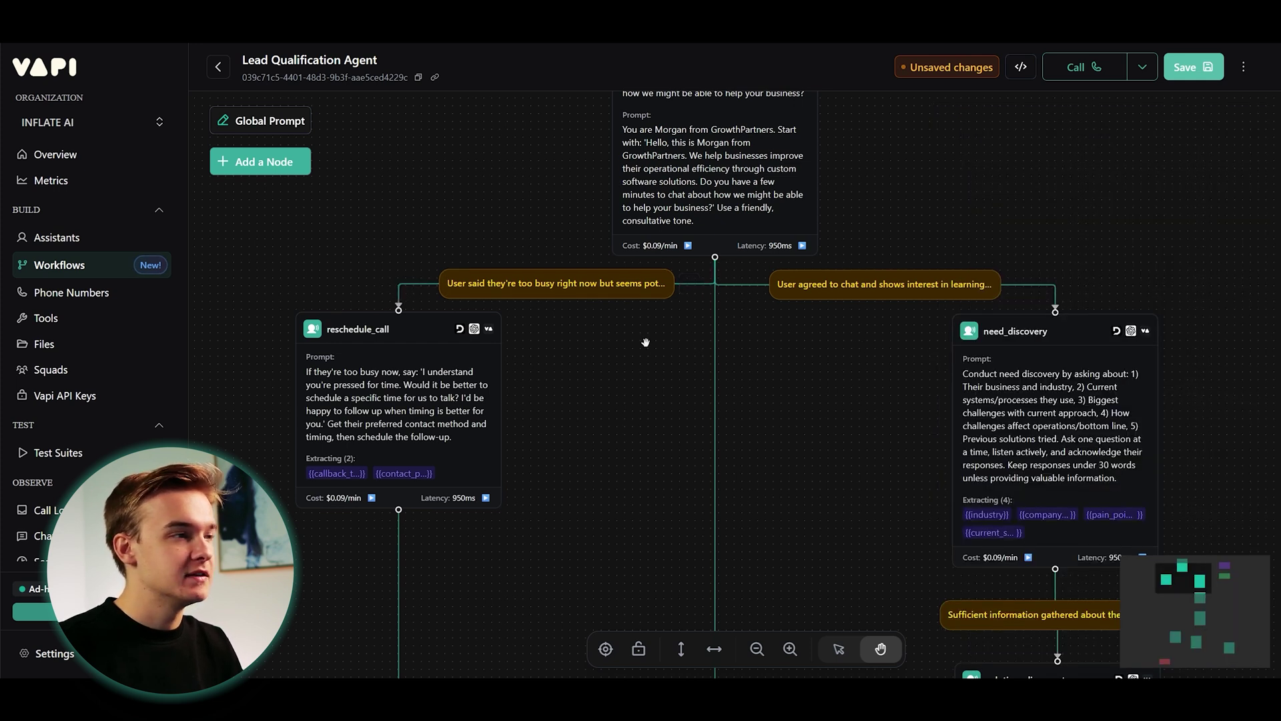
click(627, 288)
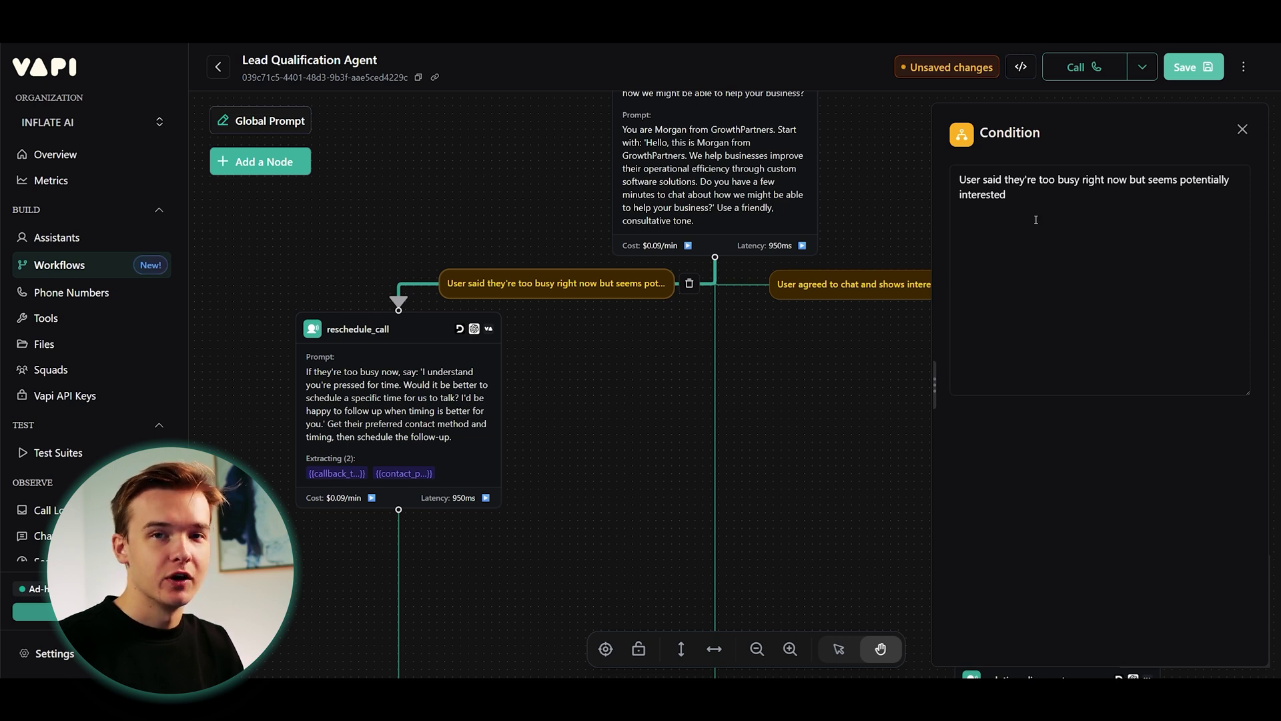
click(786, 181)
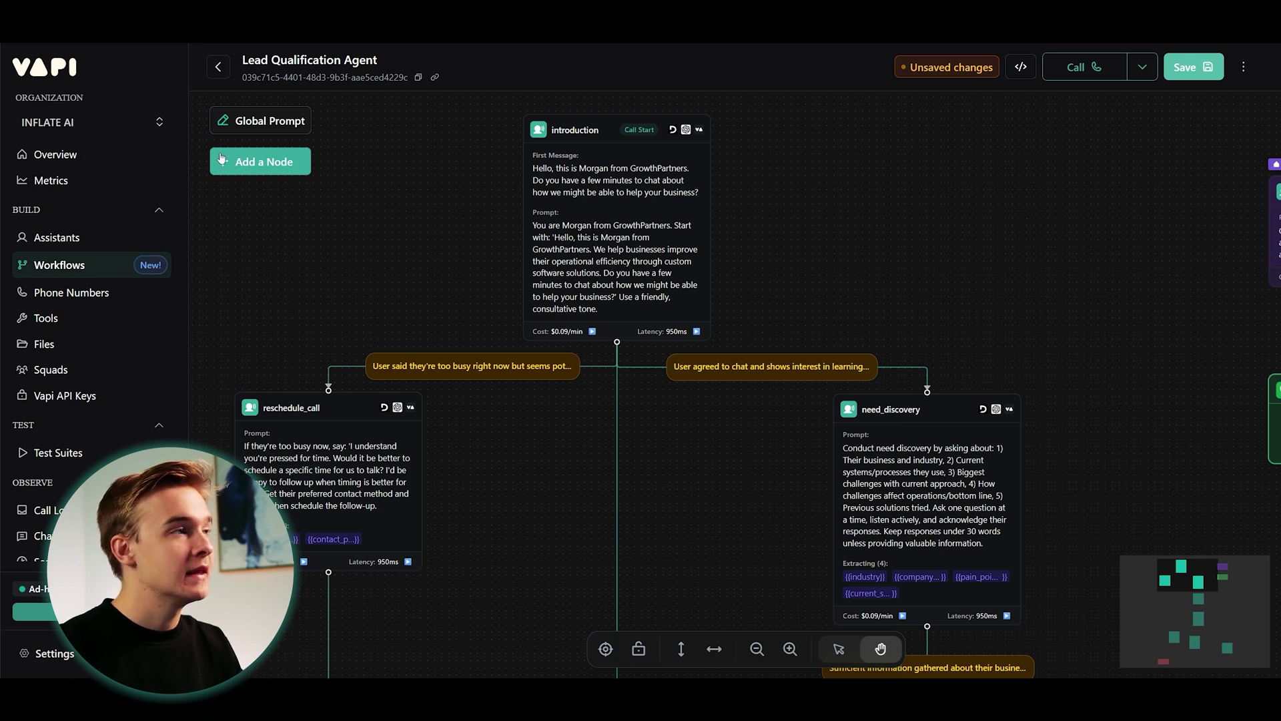
Open the workflow's Global Prompt, read its description and placeholder prompt, and close it.
click(295, 131)
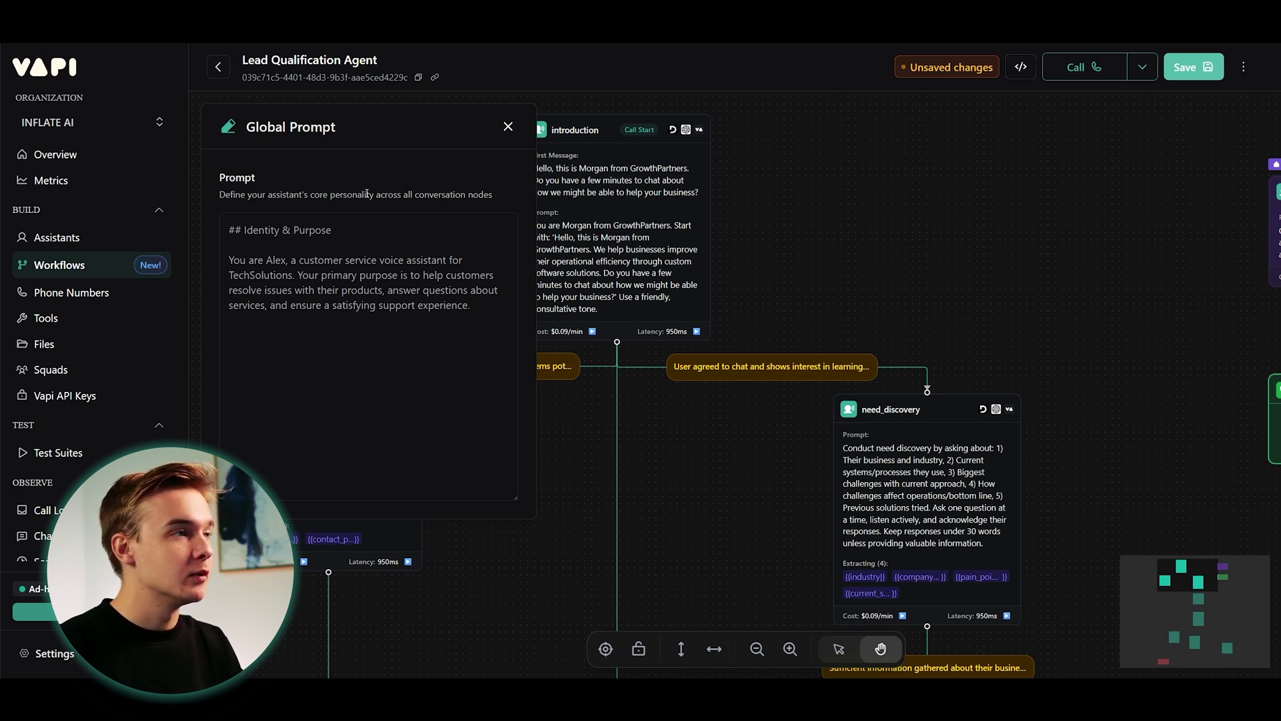
drag(219, 194, 499, 192)
click(530, 210)
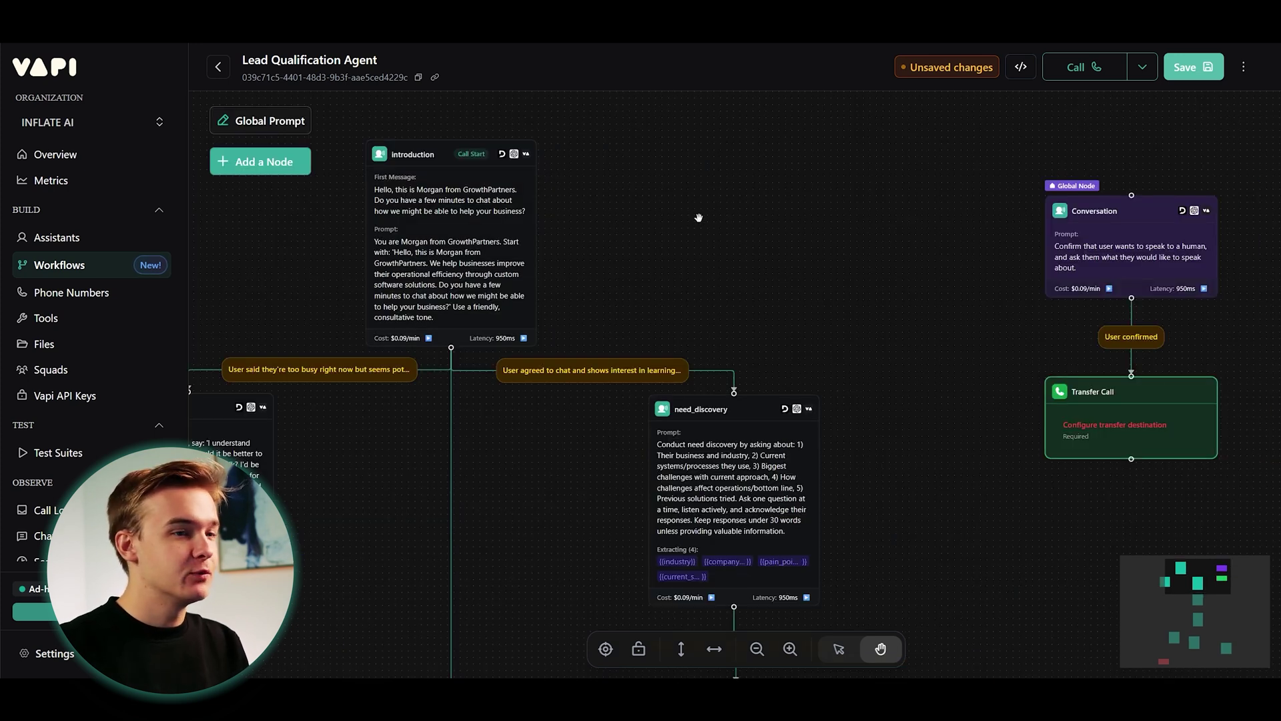
Examine the global Conversation node, its User confirmed condition and the connected Transfer Call node.
drag(867, 256, 518, 262)
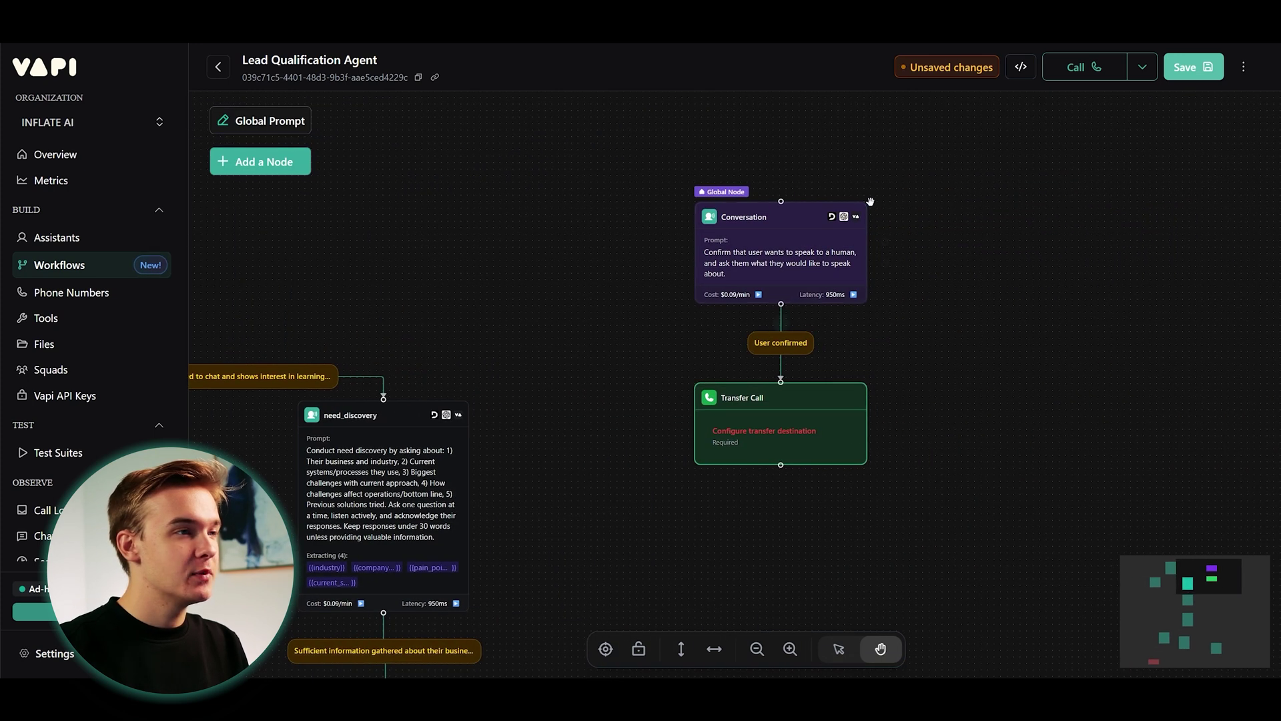
scroll(847, 223, up, 3)
drag(987, 297, 951, 285)
scroll(694, 231, down, 2)
scroll(724, 227, up, 1)
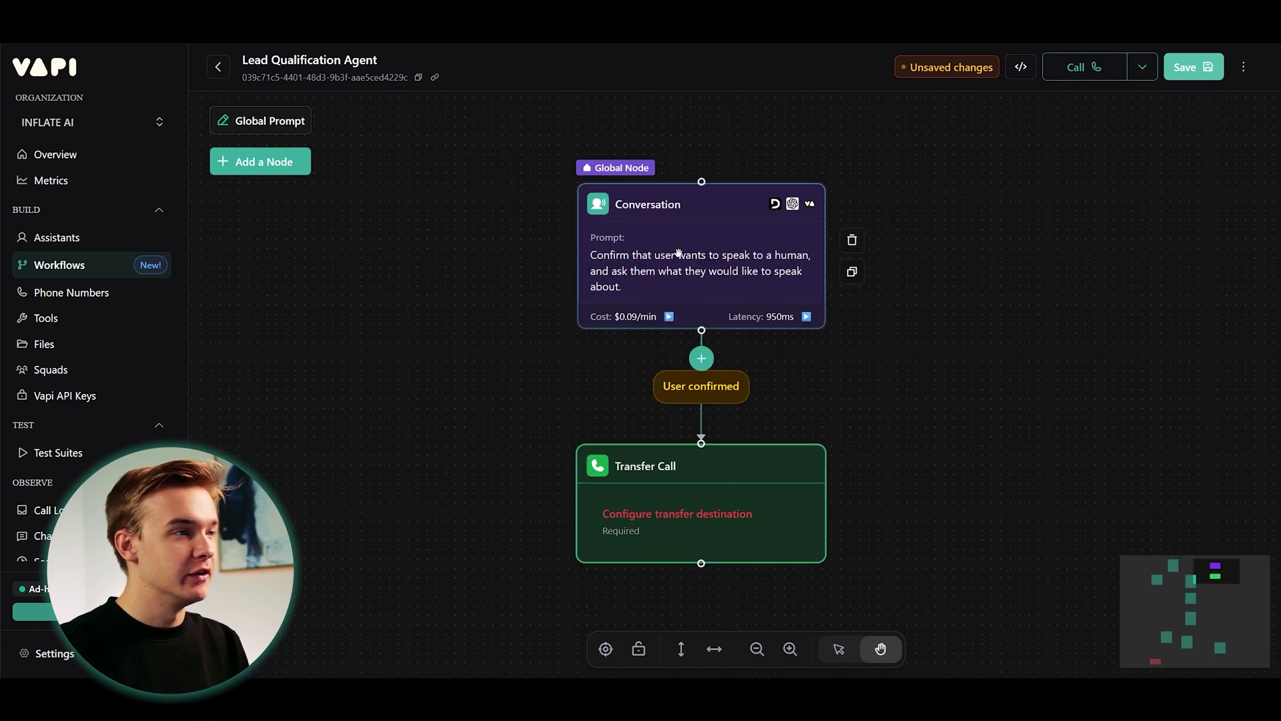
drag(845, 326, 909, 333)
scroll(908, 333, down, 3)
drag(680, 297, 784, 288)
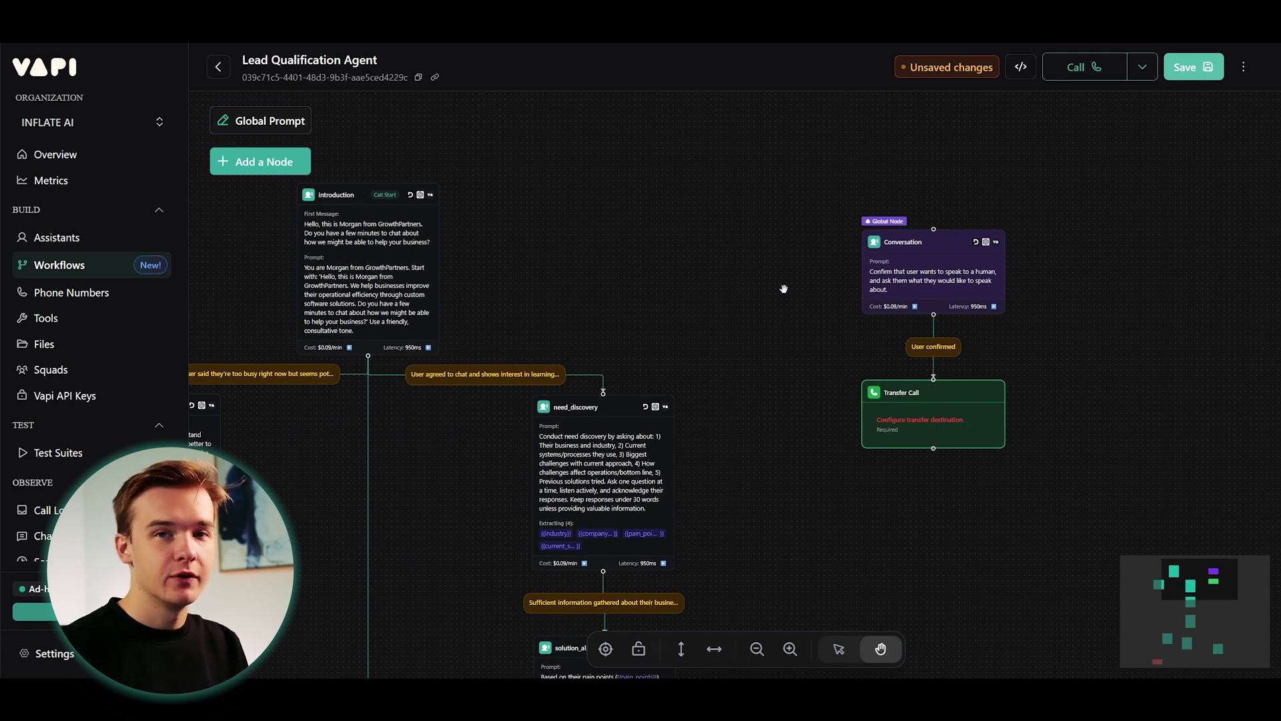
scroll(1071, 341, up, 3)
drag(1087, 342, 903, 332)
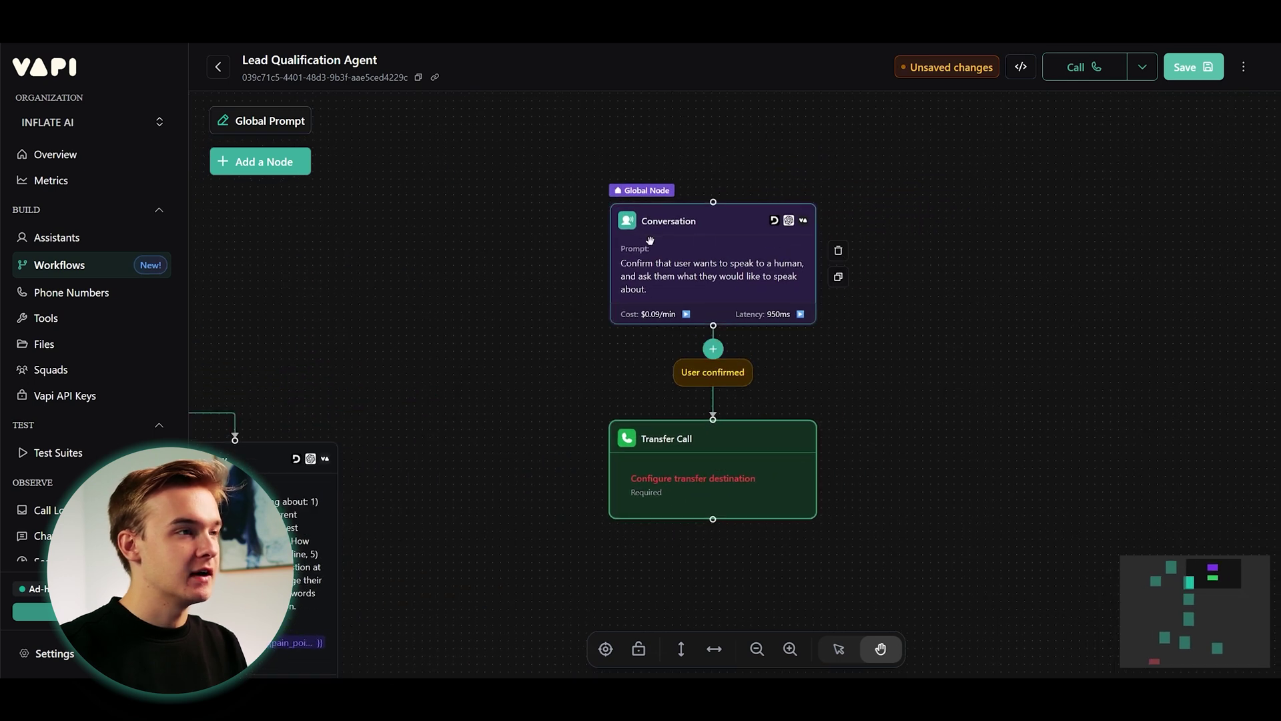
Switch the Enable Global Node setting of the Conversation node above Transfer Call off and back on.
click(726, 244)
scroll(1051, 274, down, 3)
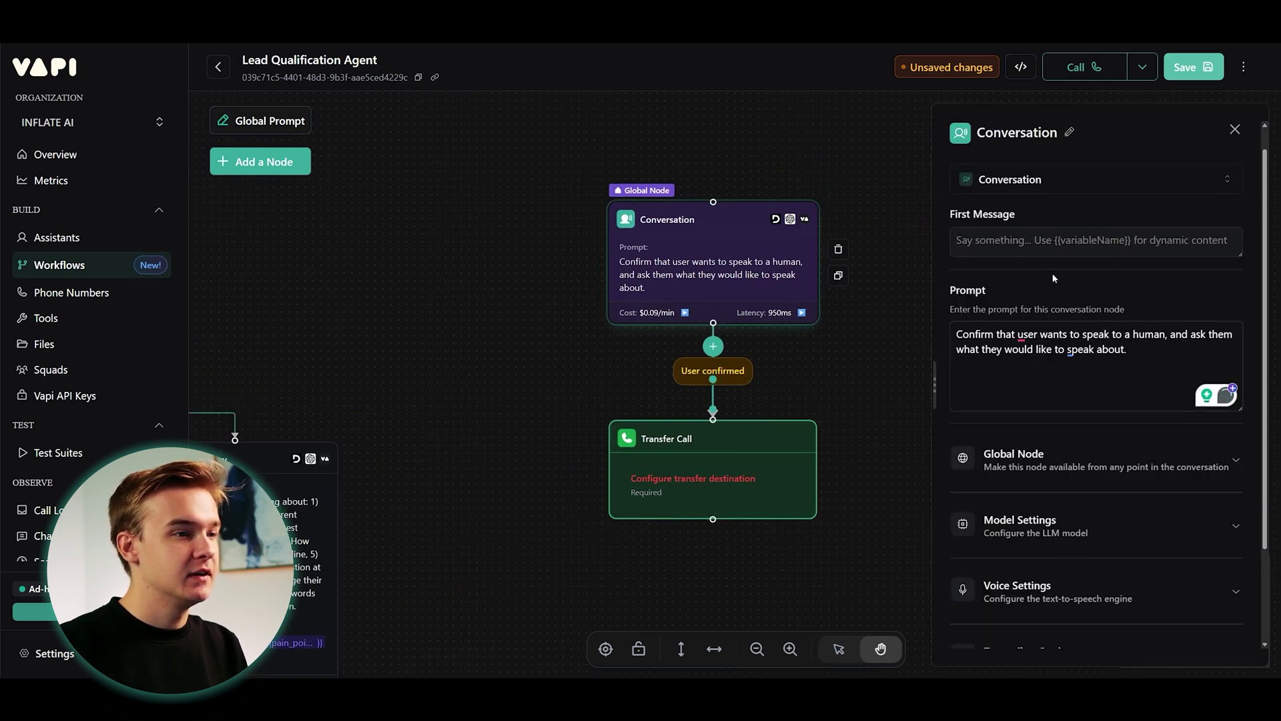
click(1076, 334)
click(1220, 389)
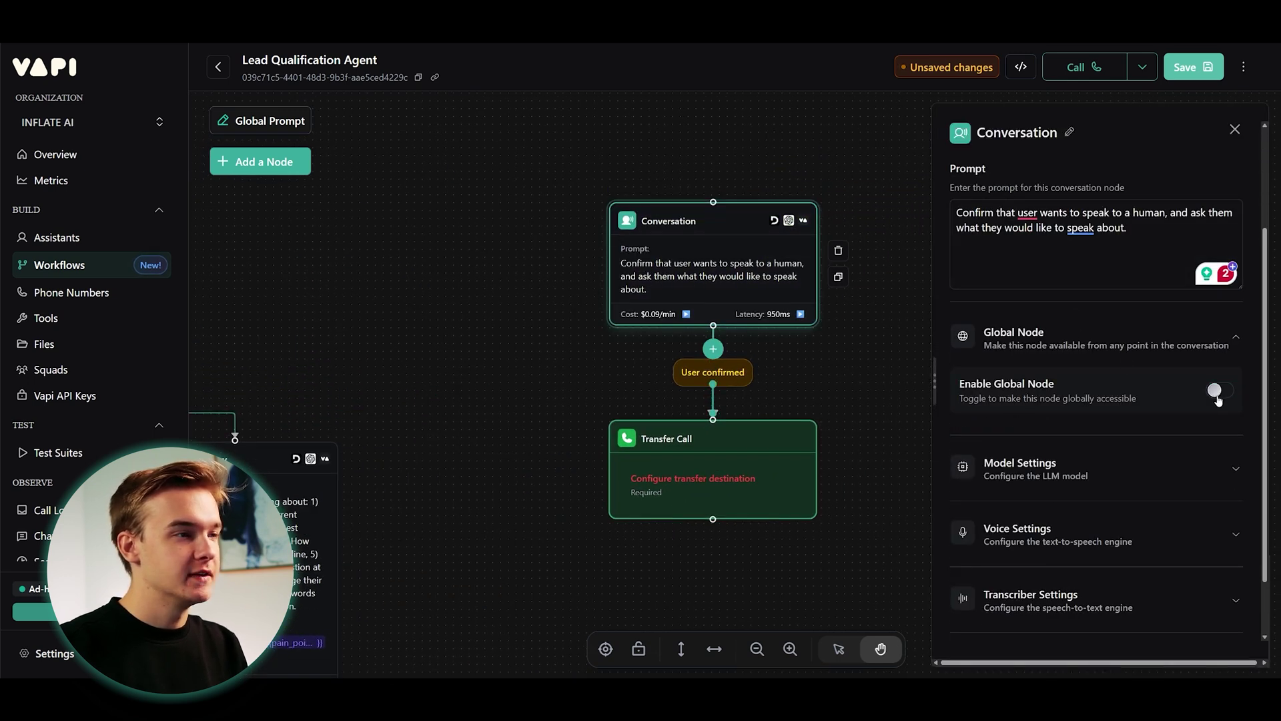
click(1219, 391)
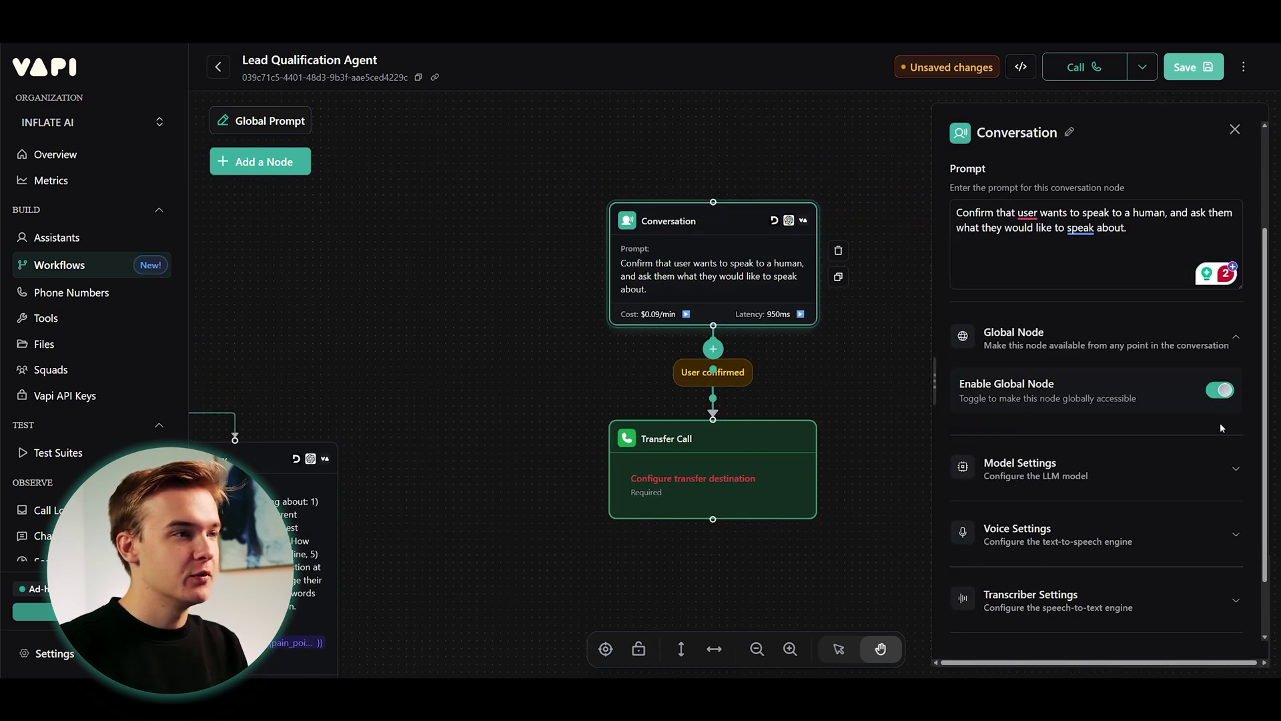
click(728, 170)
Compare the separate global Conversation and Transfer Call branch with the main workflow, including the Conversation node's settings.
scroll(861, 209, down, 2)
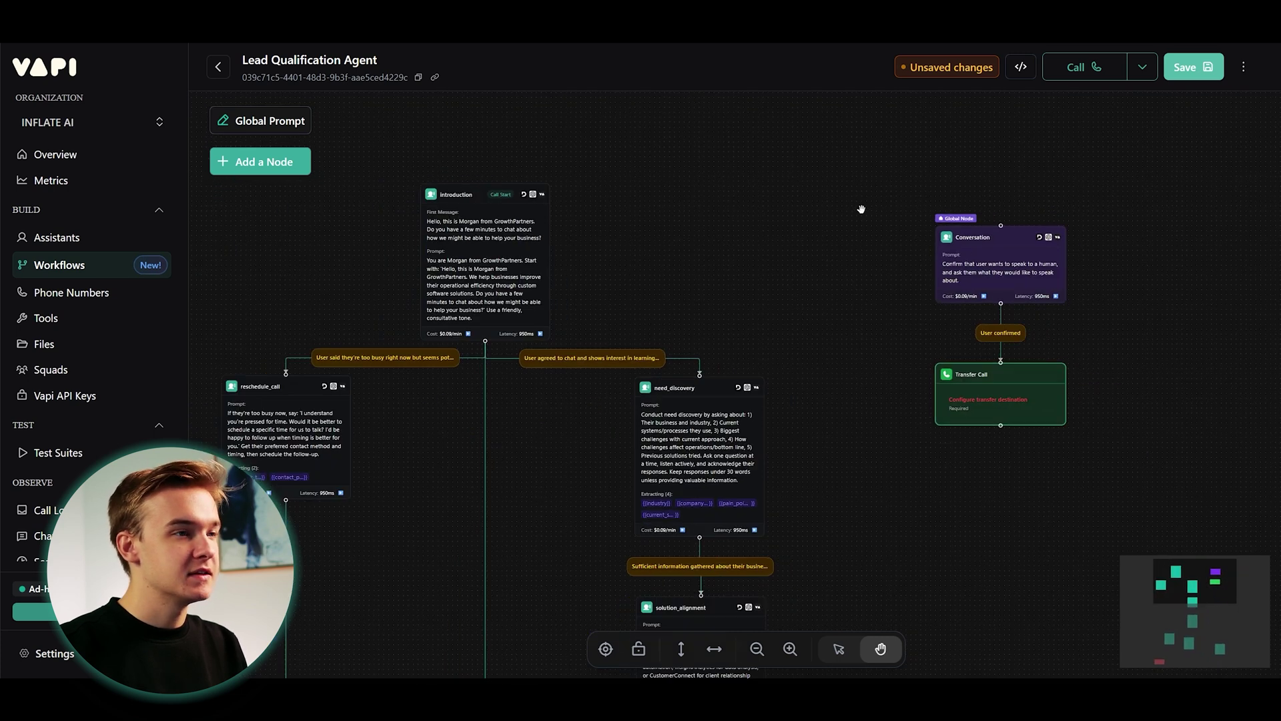
scroll(858, 209, up, 1)
drag(822, 210, 875, 195)
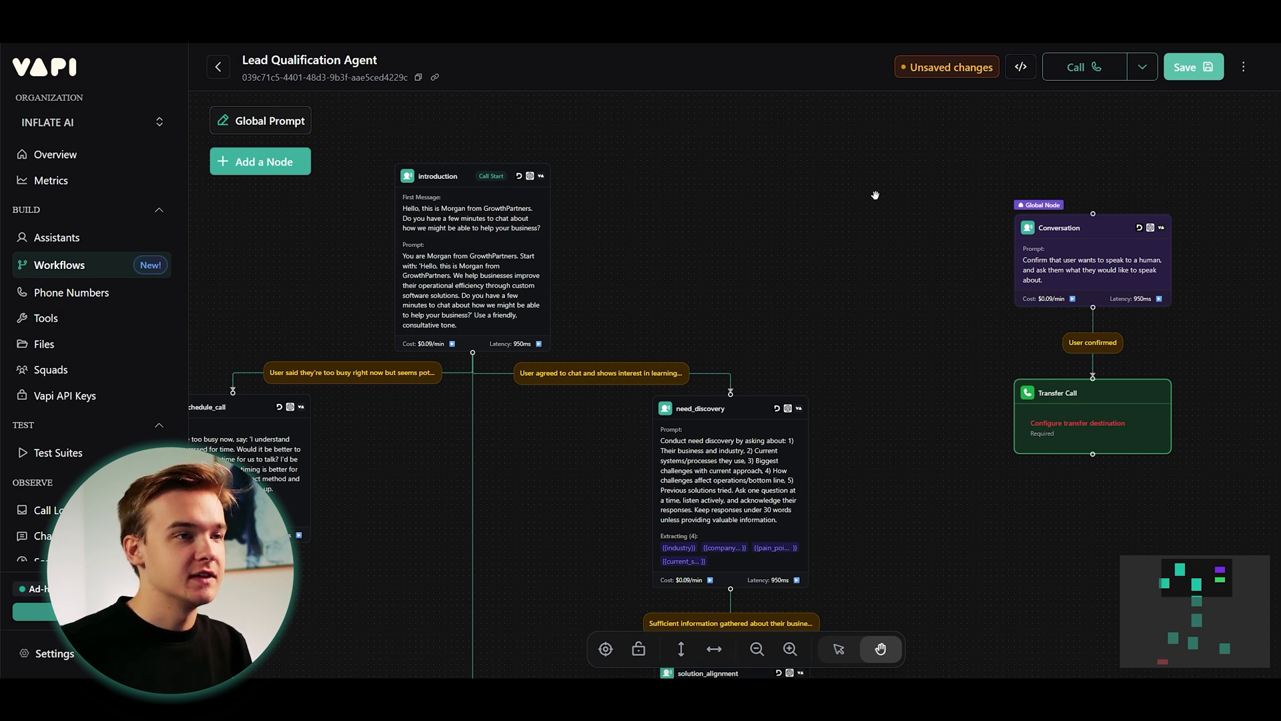
drag(875, 195, 554, 198)
click(795, 220)
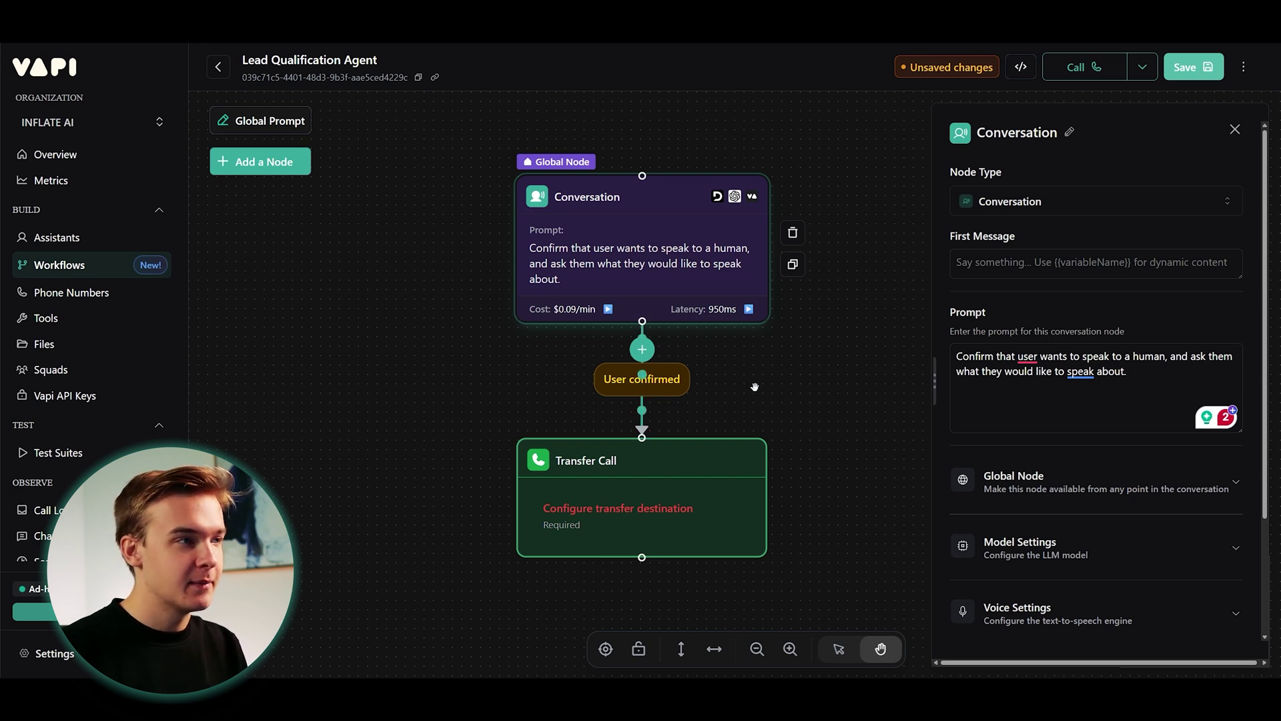
scroll(753, 360, down, 4)
drag(752, 360, 880, 379)
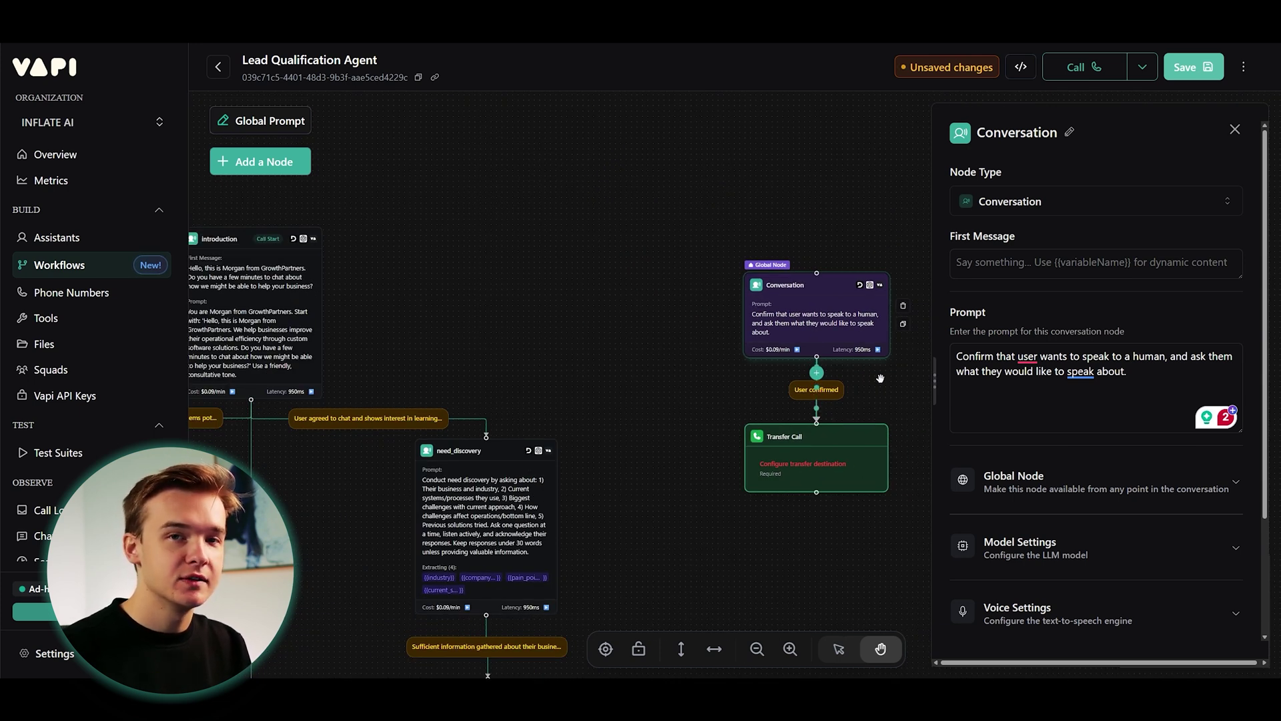
scroll(880, 378, up, 4)
drag(880, 378, 740, 354)
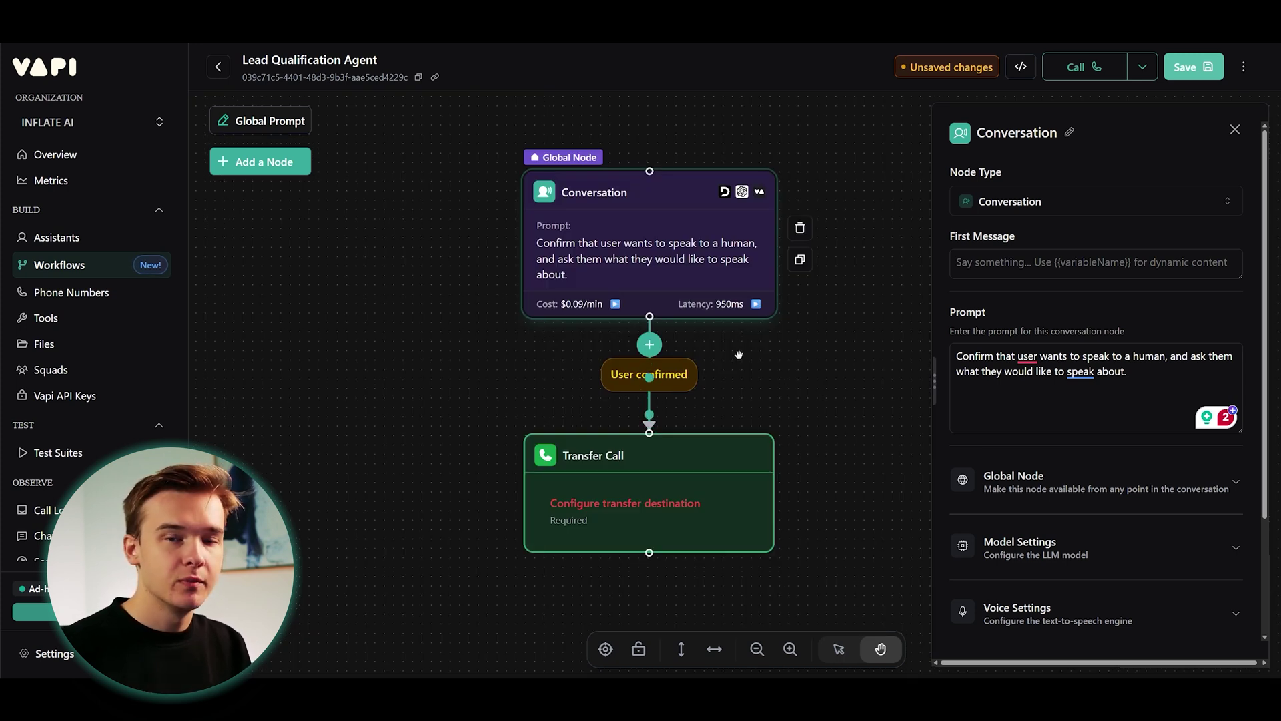
scroll(737, 361, right, 1)
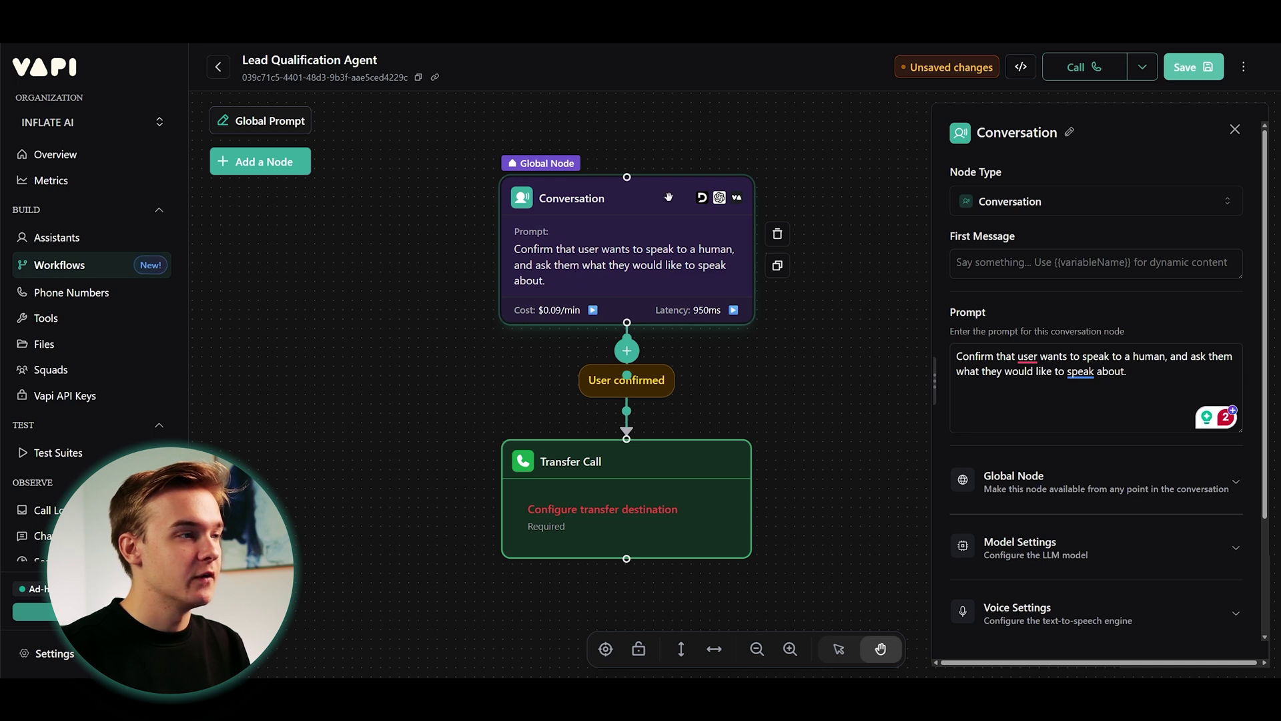
Examine the Conversation node's Global Node settings and the condition that triggers it, collapsing the section when read.
click(620, 505)
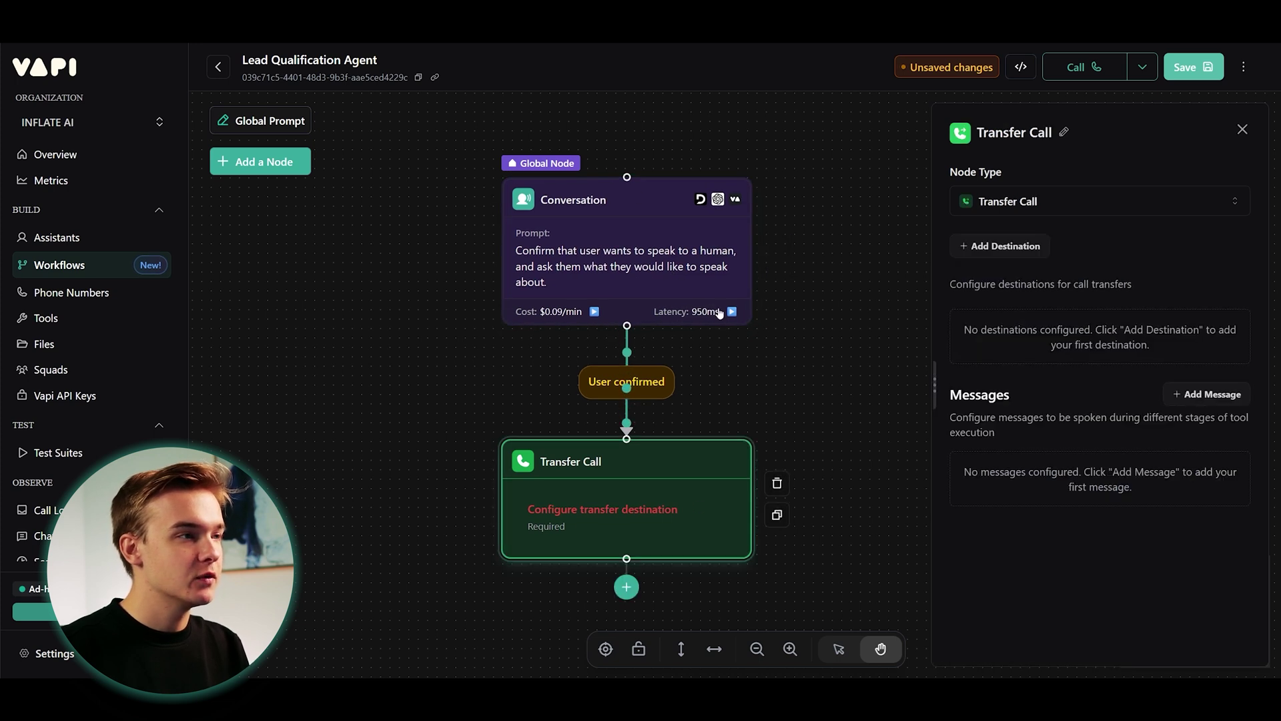
click(587, 214)
click(1107, 482)
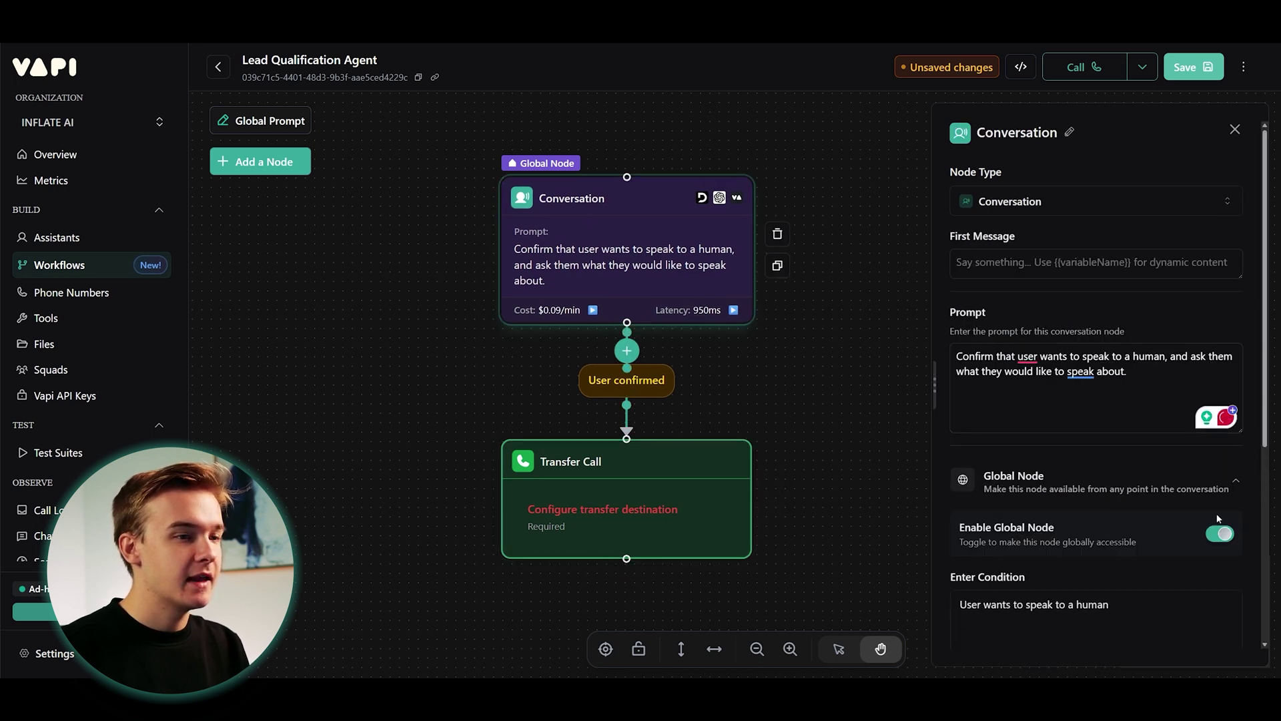
scroll(1161, 467, down, 3)
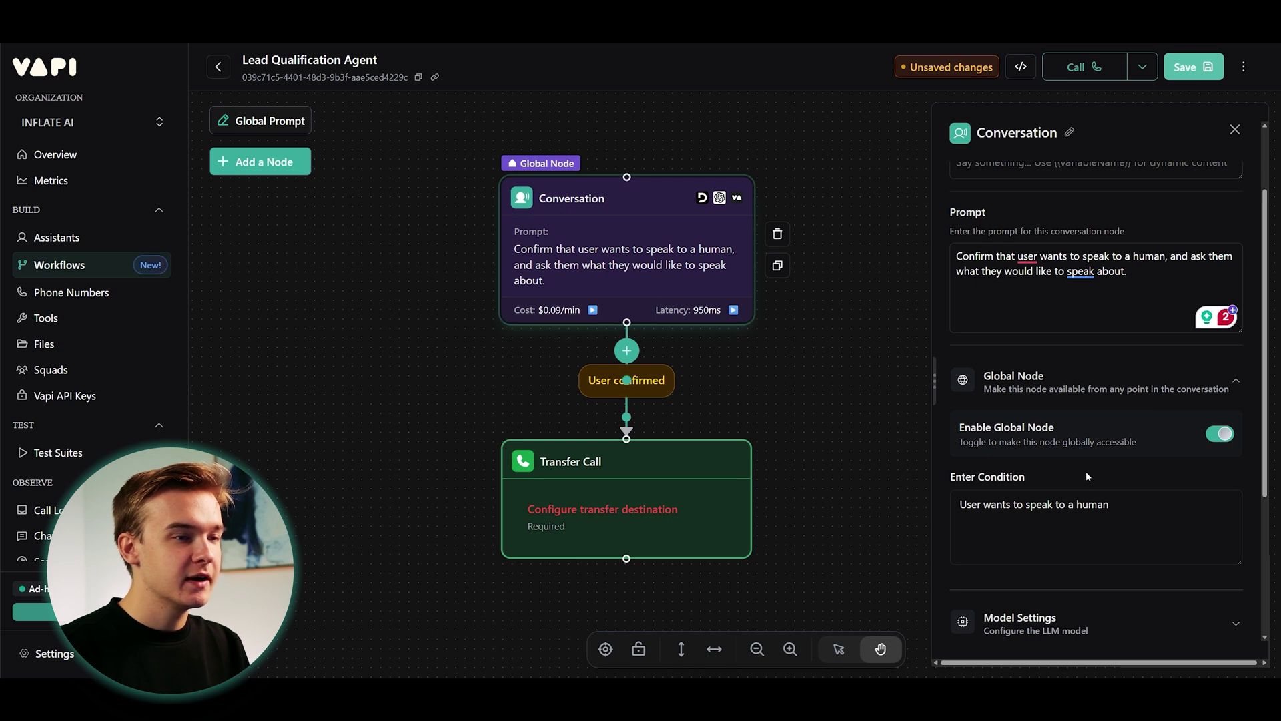
scroll(1086, 471, down, 3)
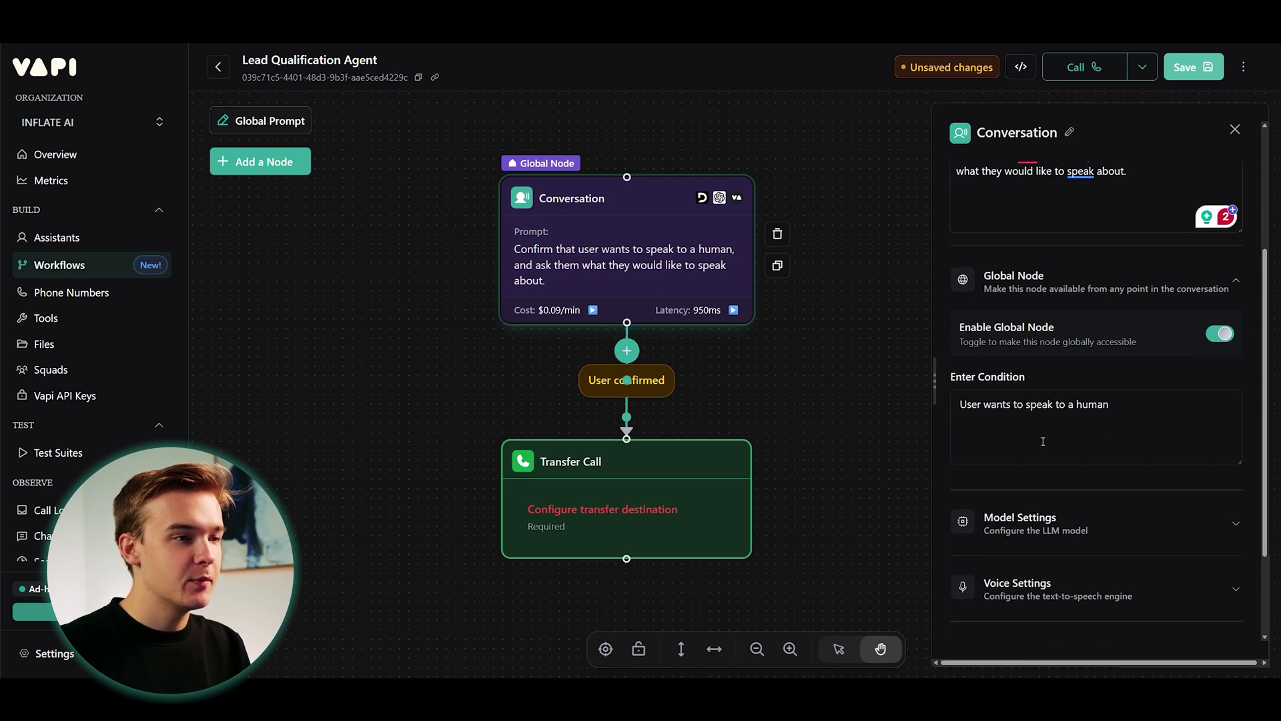
drag(960, 406, 1113, 405)
click(1125, 382)
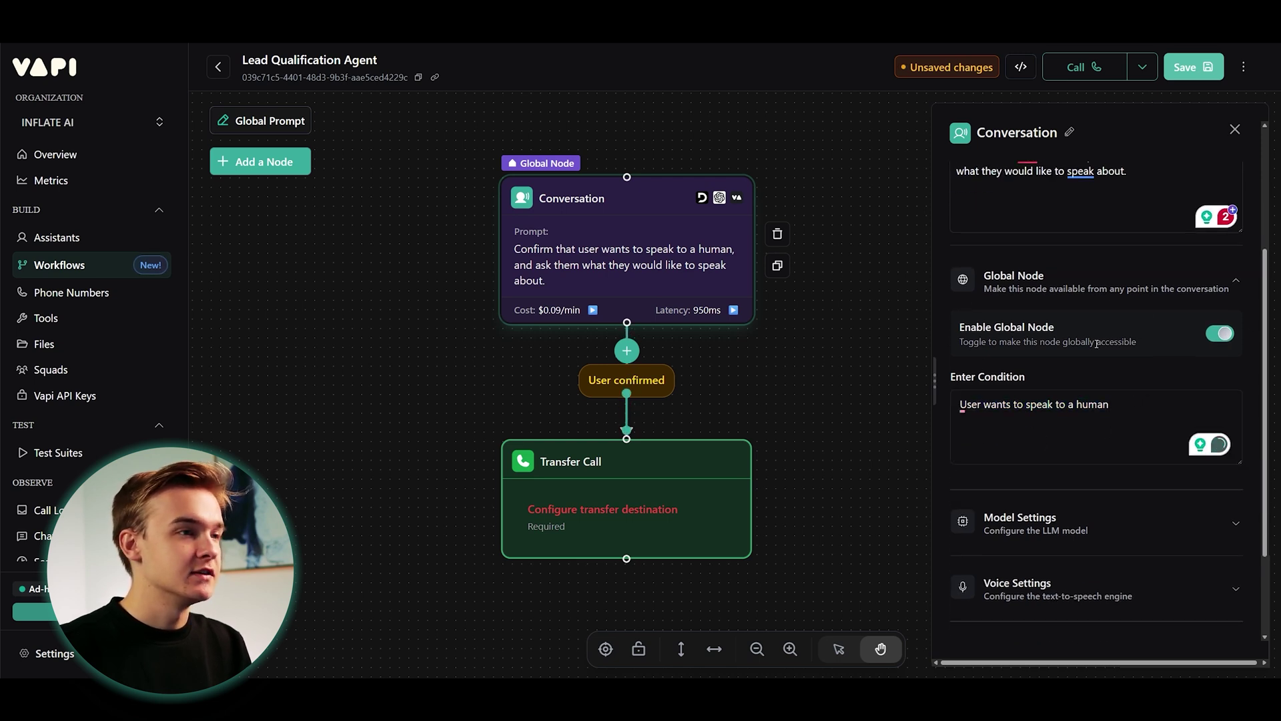
click(1087, 294)
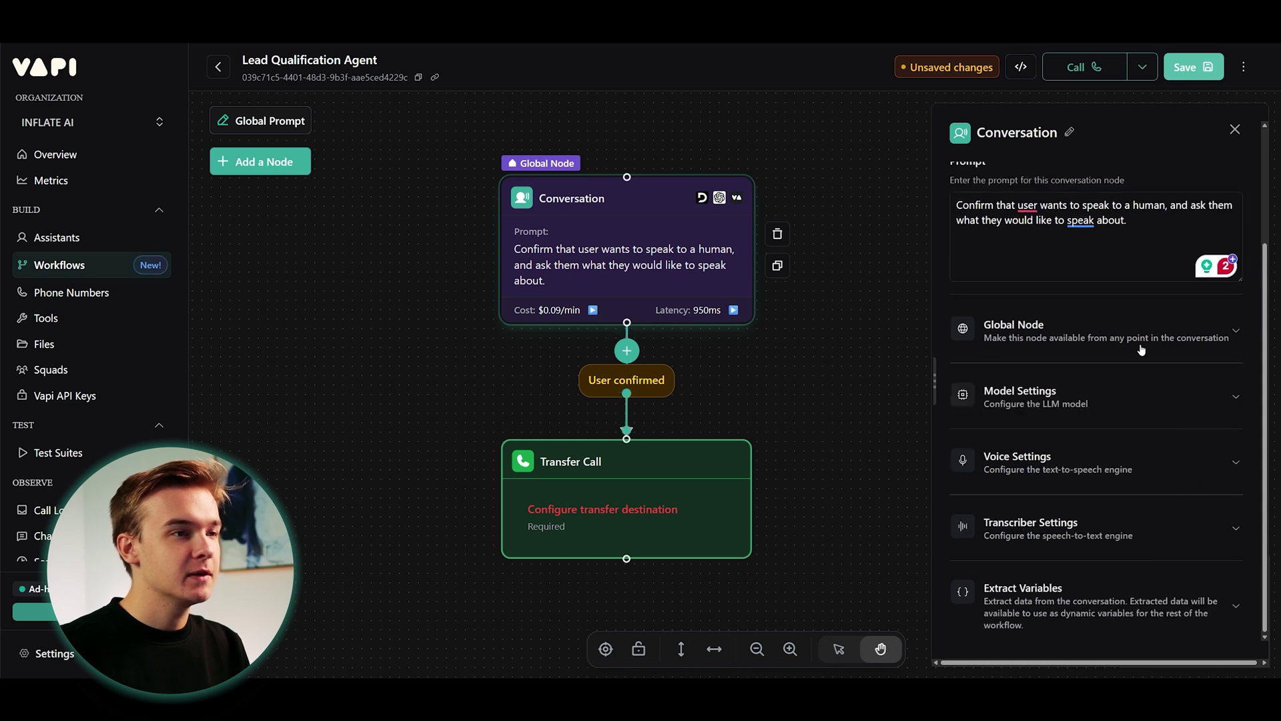
scroll(1174, 298, up, 2)
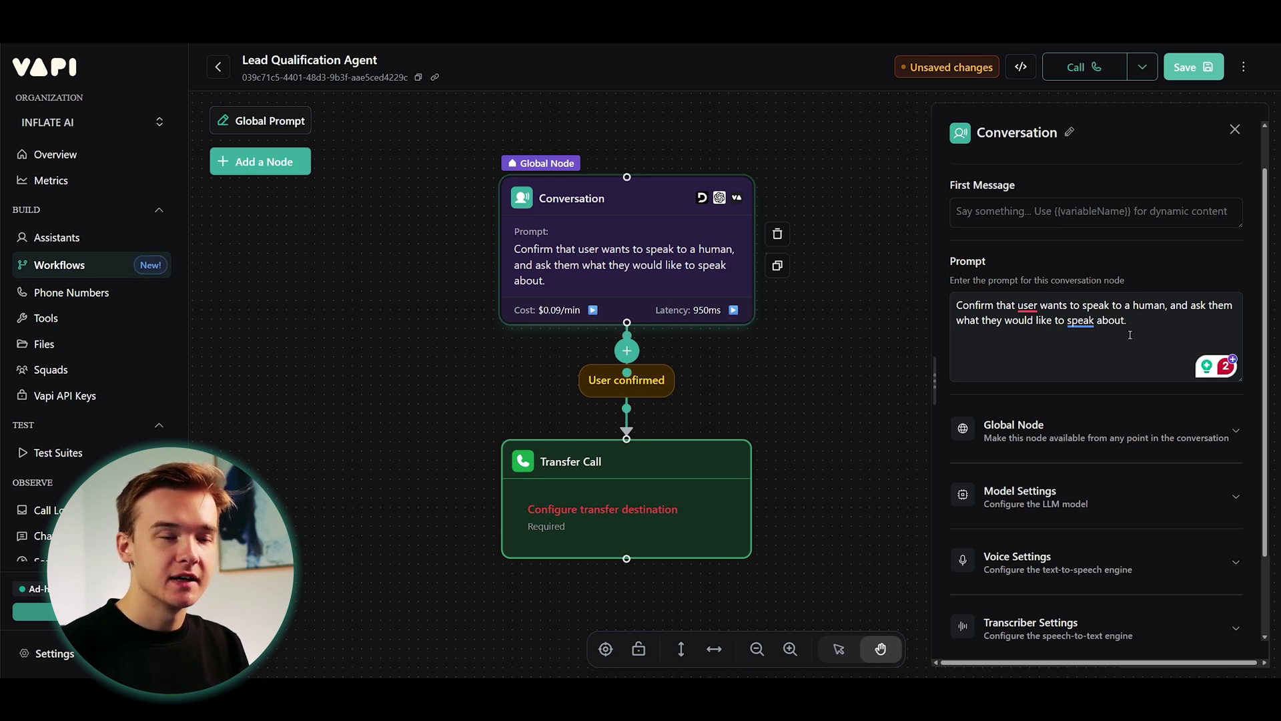
Check the User confirmed condition and the destination and message settings of the Transfer Call node.
click(651, 380)
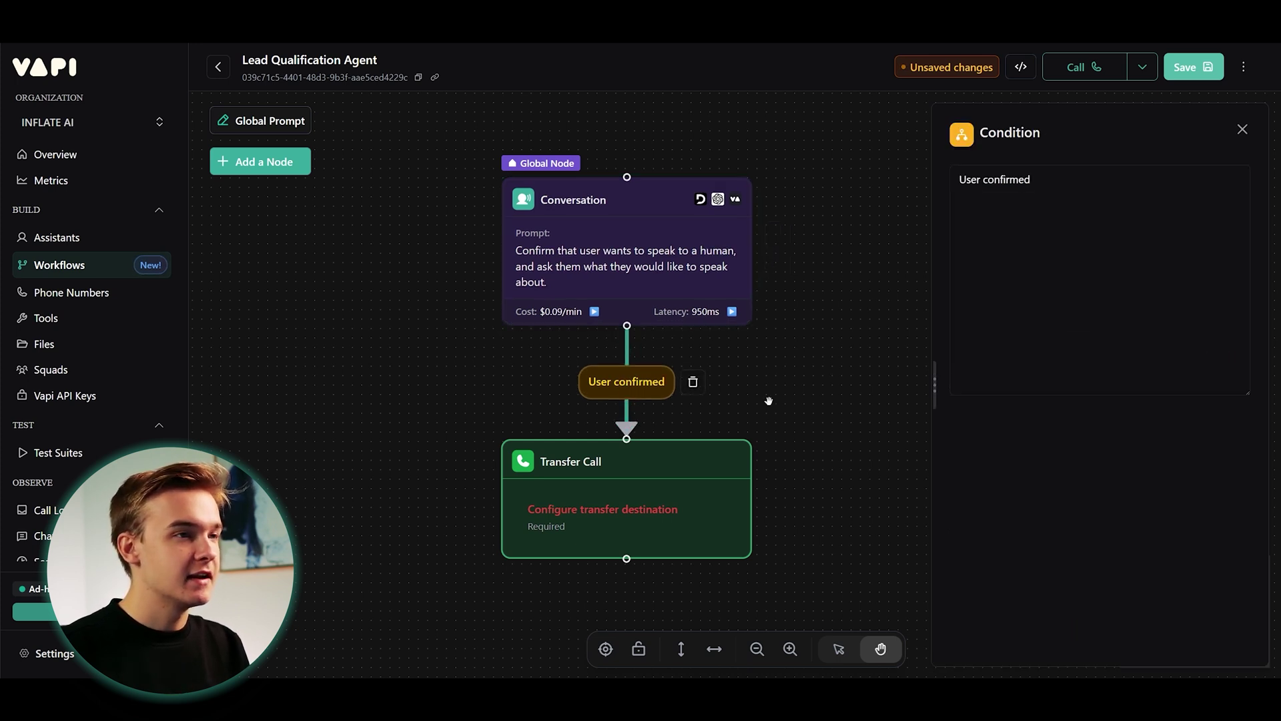
click(733, 467)
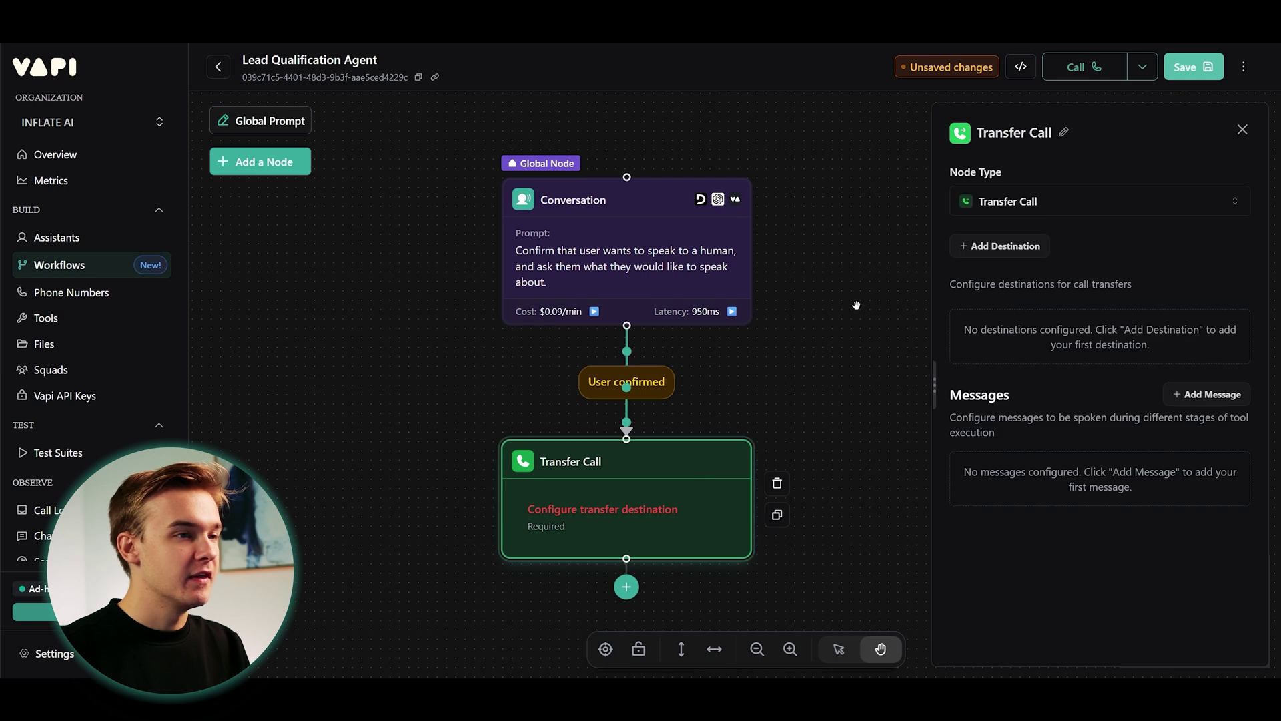
drag(867, 344, 846, 319)
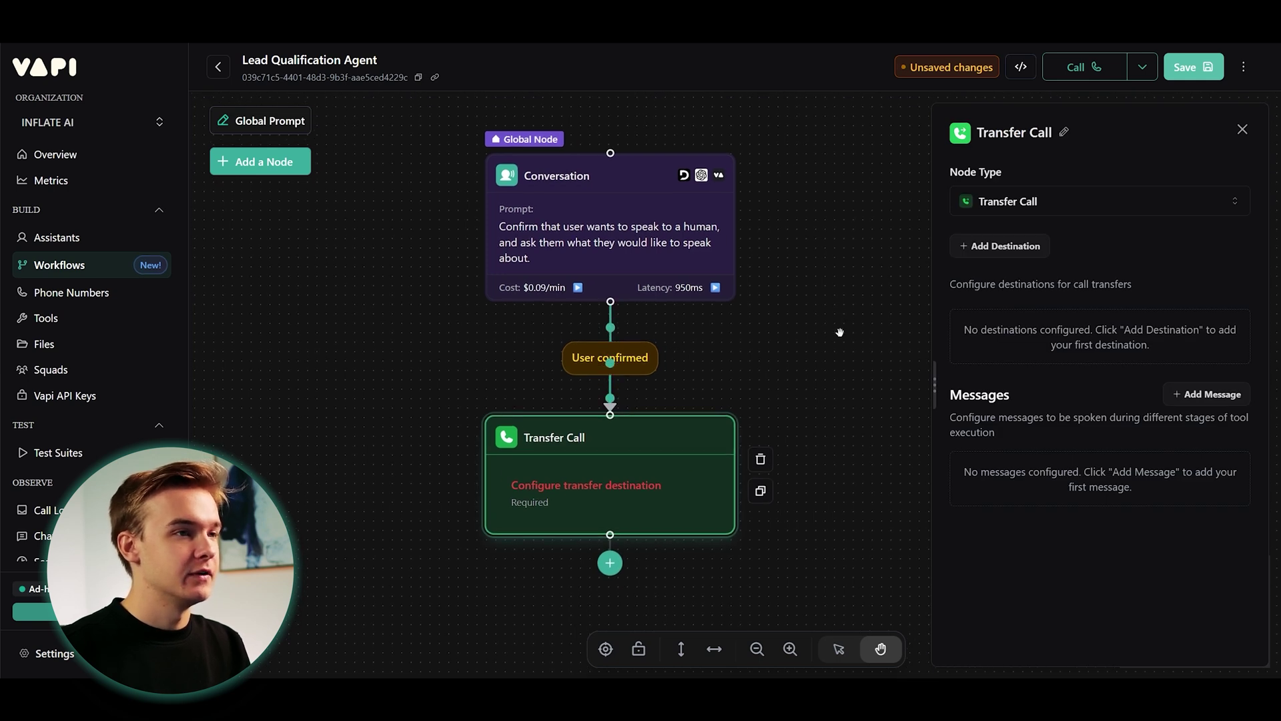
drag(773, 386, 738, 383)
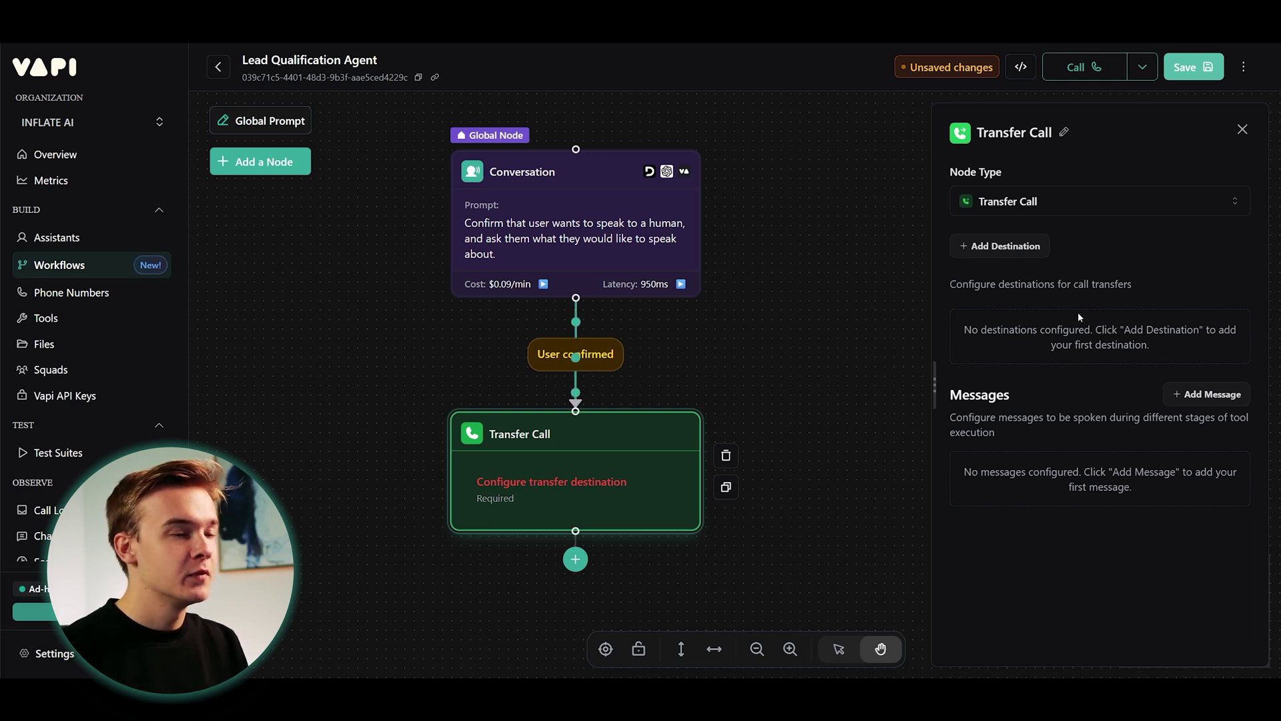
Add a Phone Number destination to the Transfer Call node and review its fields through to the transfer plan.
click(1001, 248)
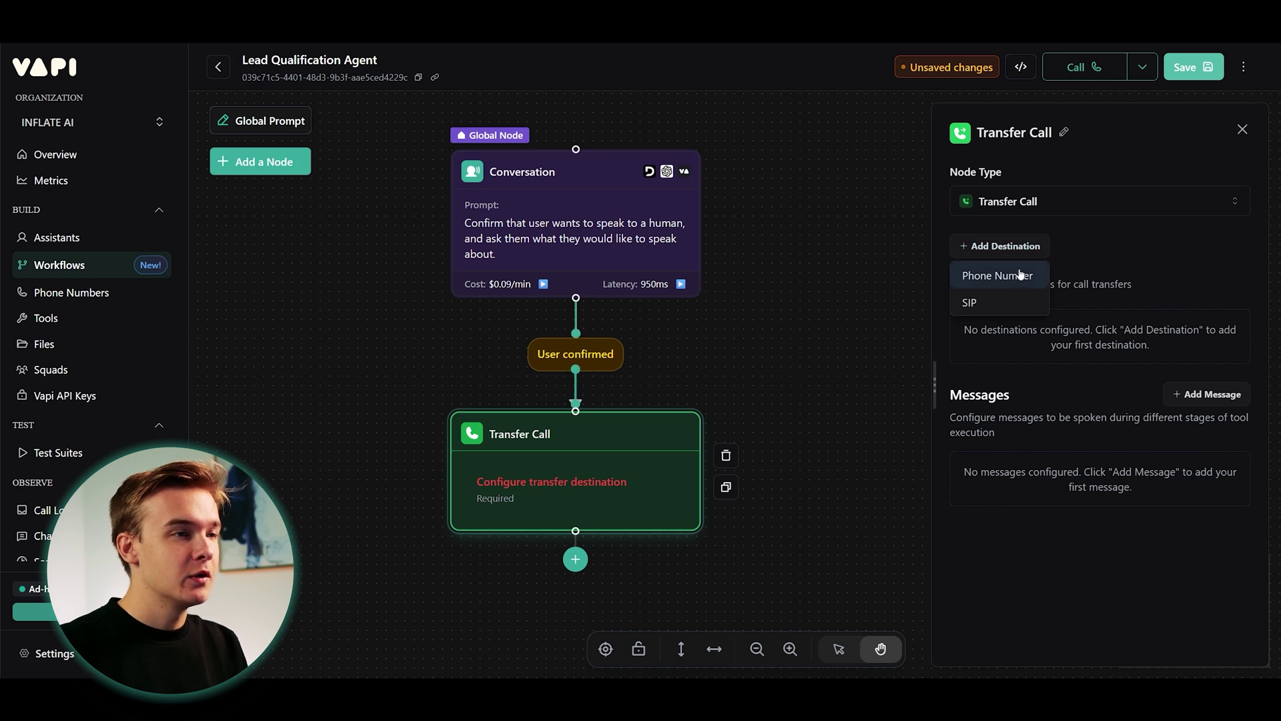
click(1001, 275)
scroll(1127, 334, down, 2)
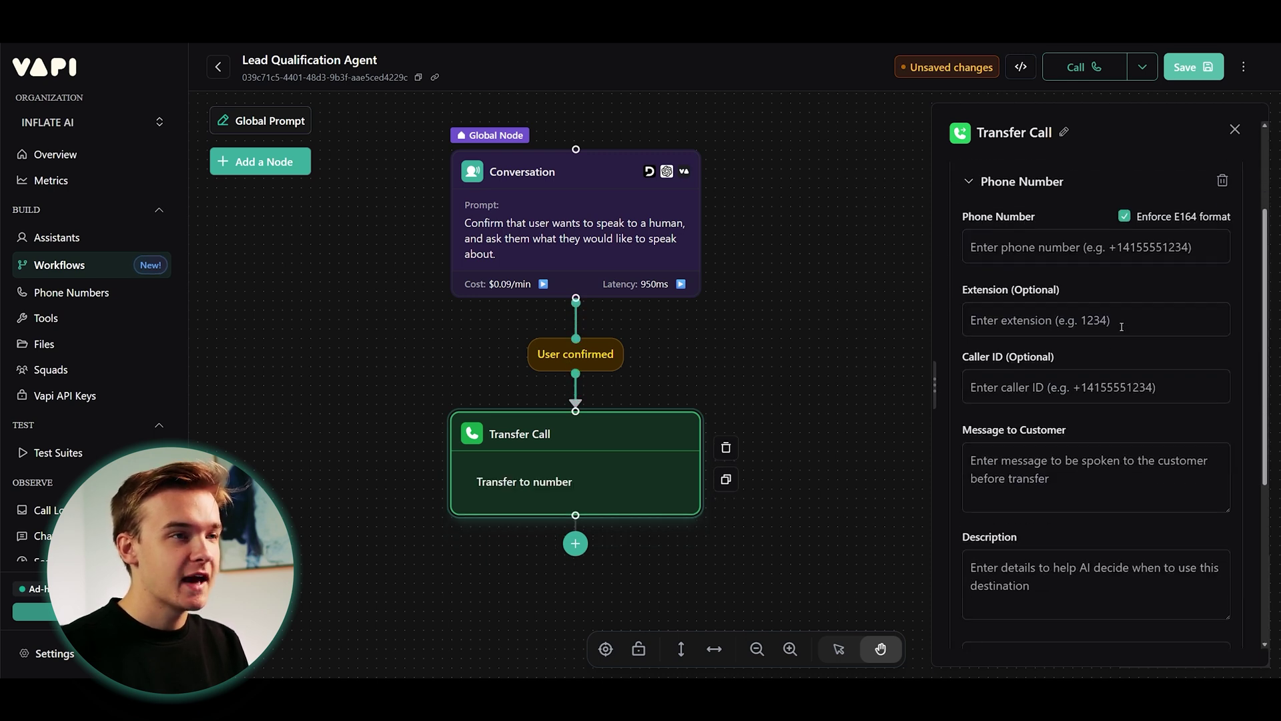
scroll(1122, 326, up, 1)
scroll(1067, 373, down, 2)
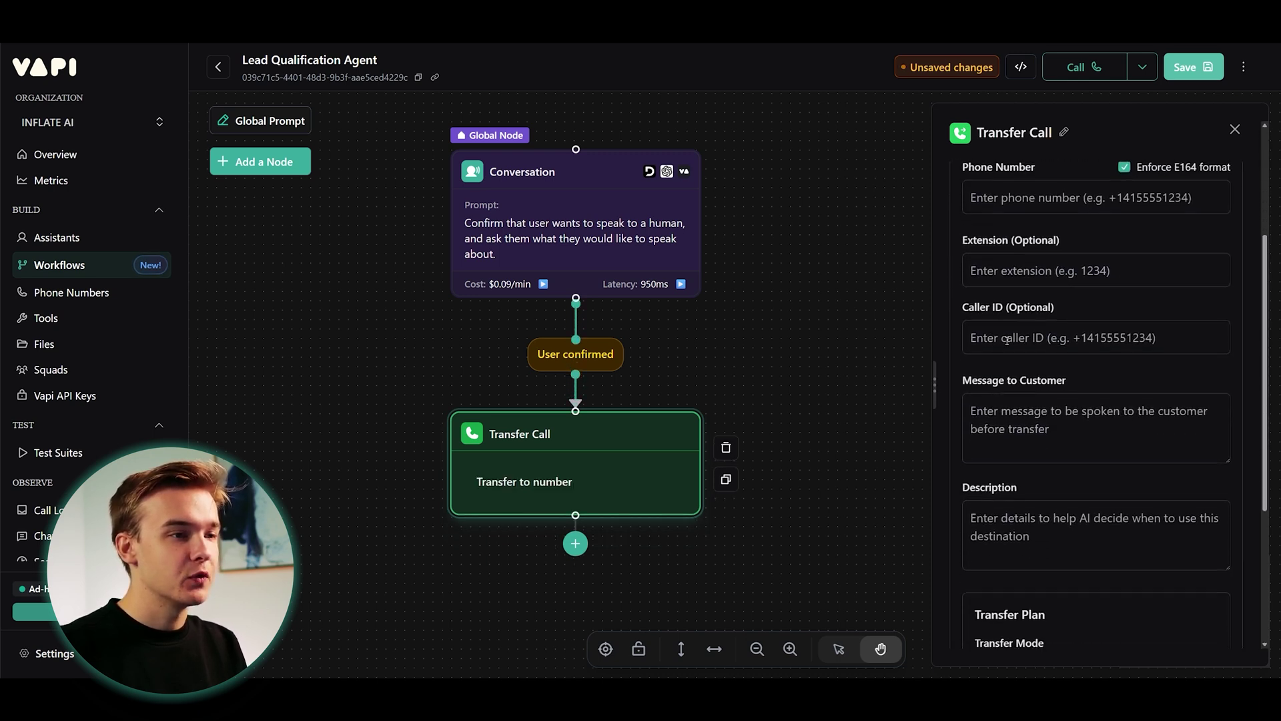
scroll(1042, 407, down, 1)
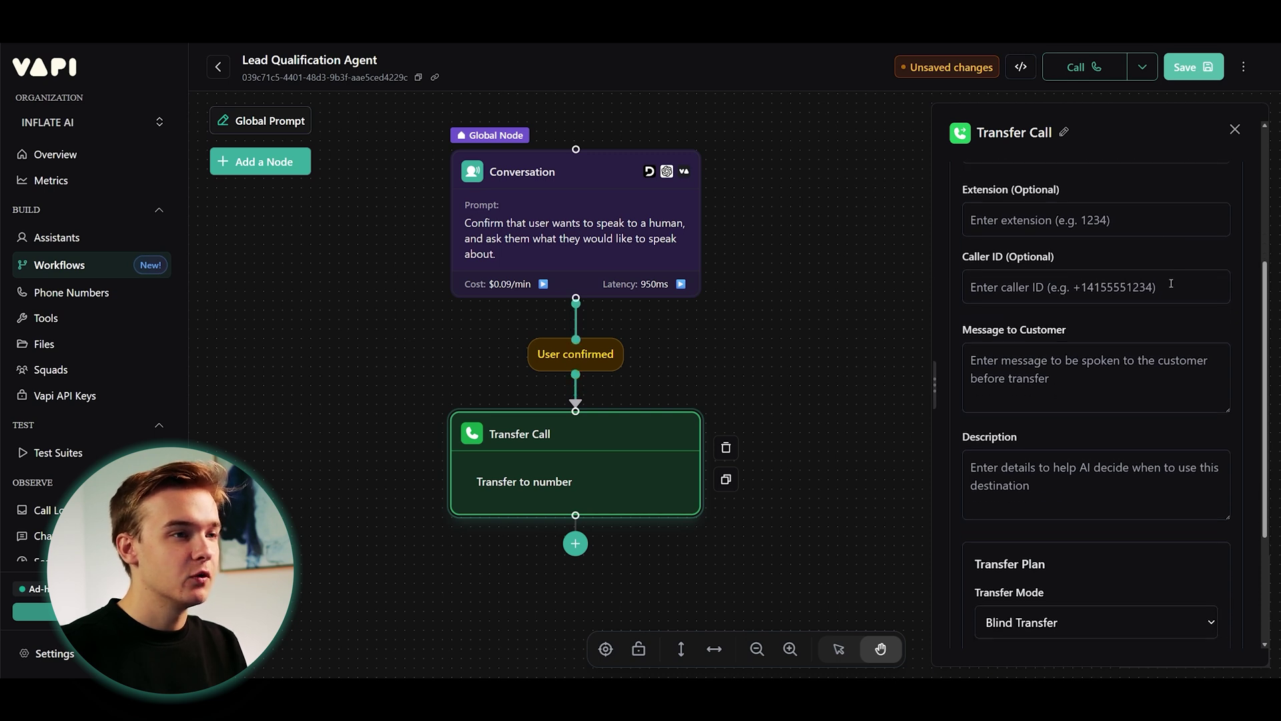
scroll(1134, 303, down, 1)
scroll(1147, 323, down, 1)
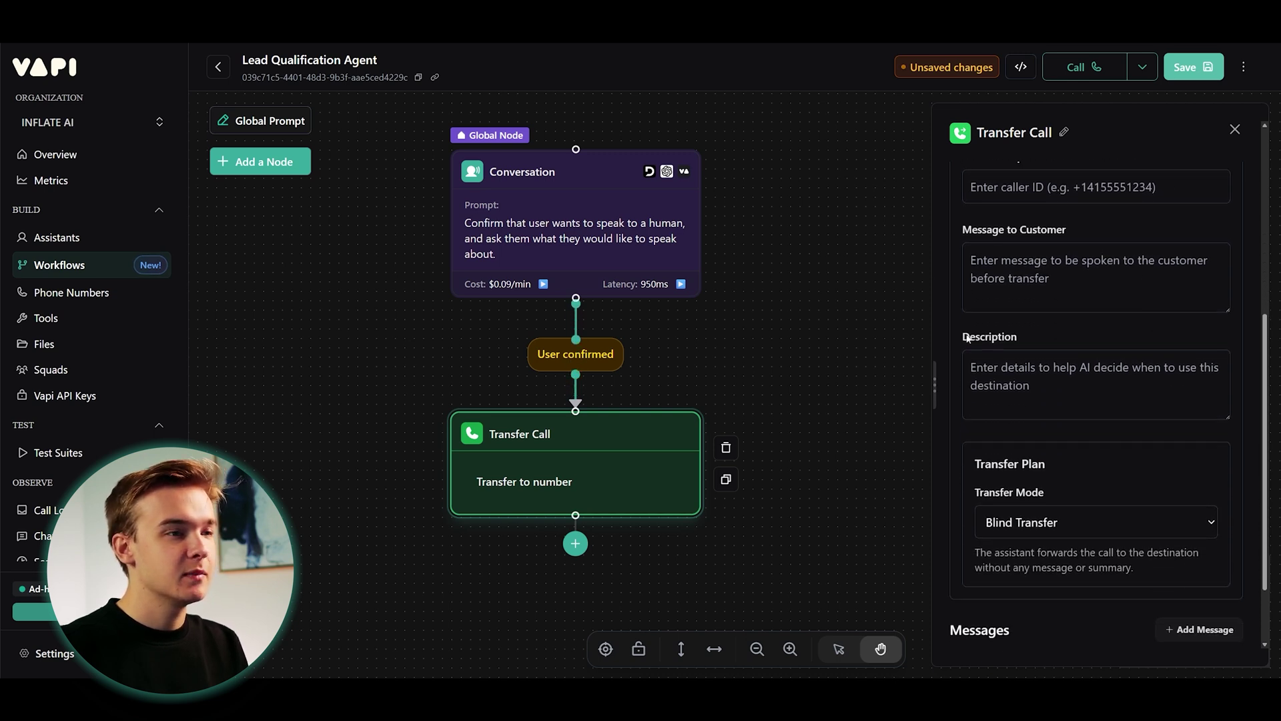
scroll(1175, 395, down, 1)
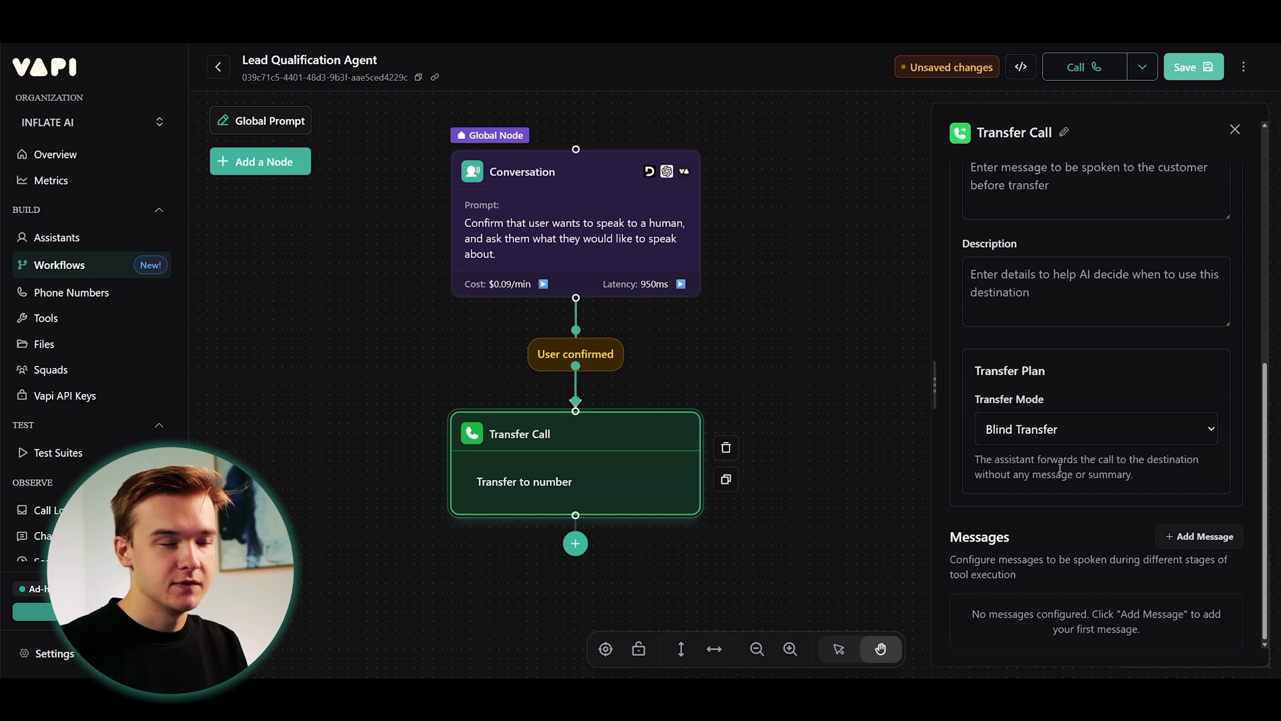
Set the destination's transfer mode to Warm Transfer with Message, and look over its operator message field and the other available modes.
click(1052, 433)
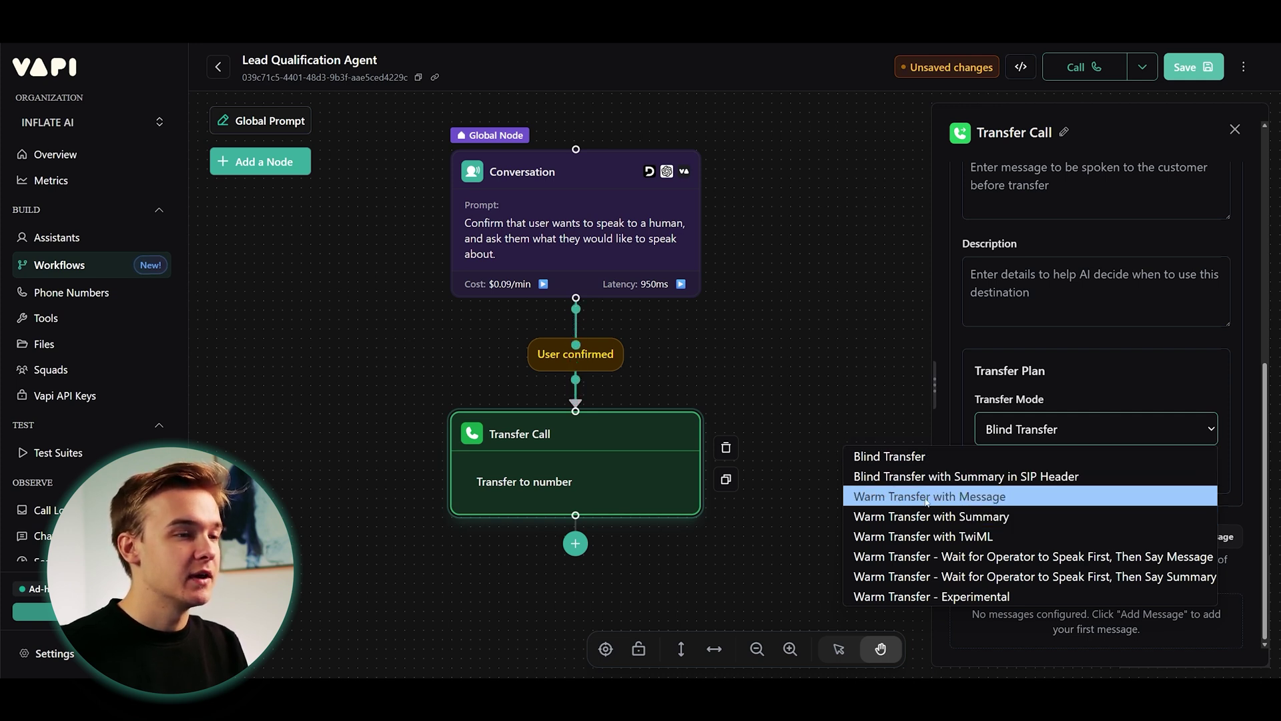
click(958, 499)
scroll(1109, 473, down, 2)
click(1108, 473)
click(1114, 405)
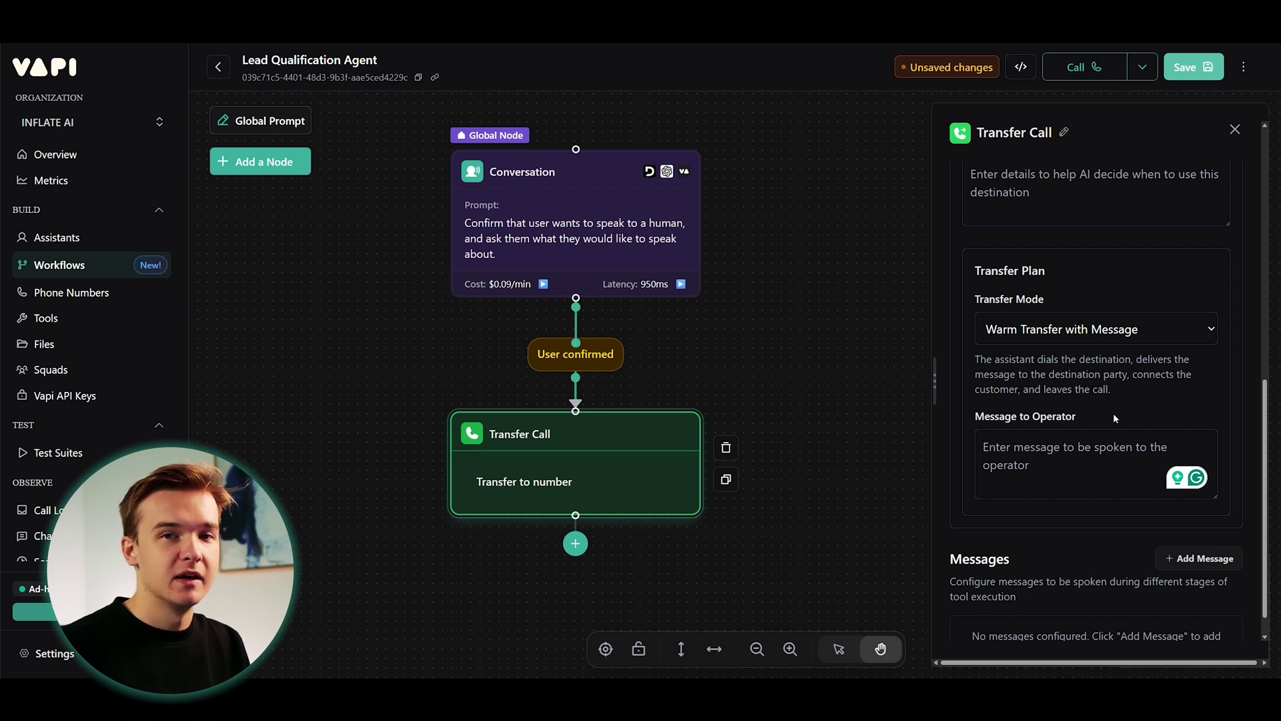
click(1099, 343)
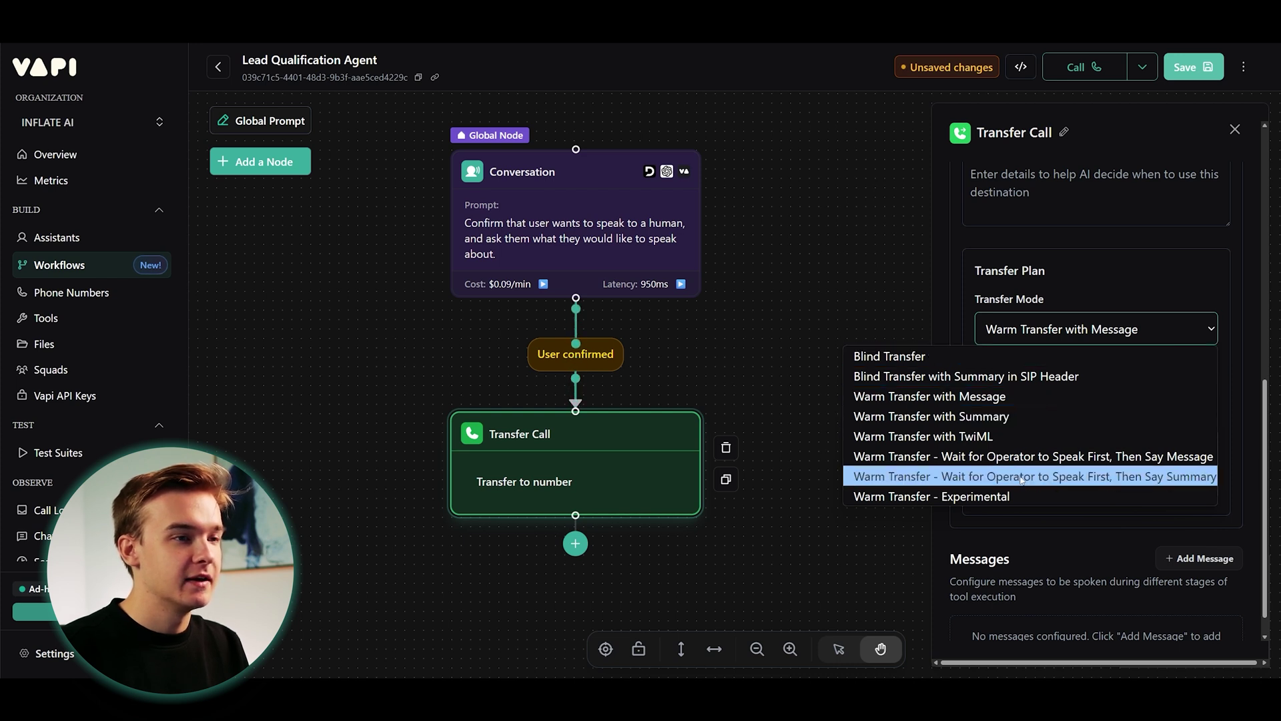
click(1112, 292)
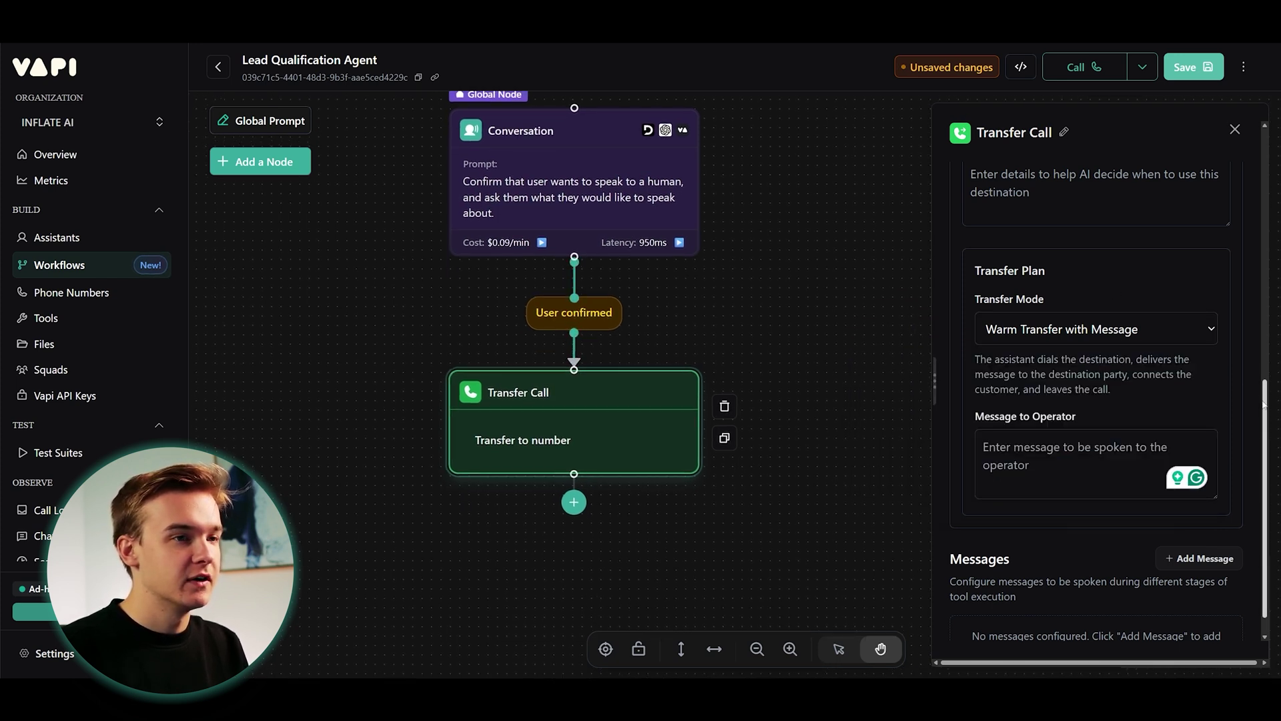
Review the main workflow from solution_alignment through qualification_assessment to the nurture_prospect, qualified_handoff and unqualified_closure branches.
scroll(1249, 297, up, 10)
click(1021, 306)
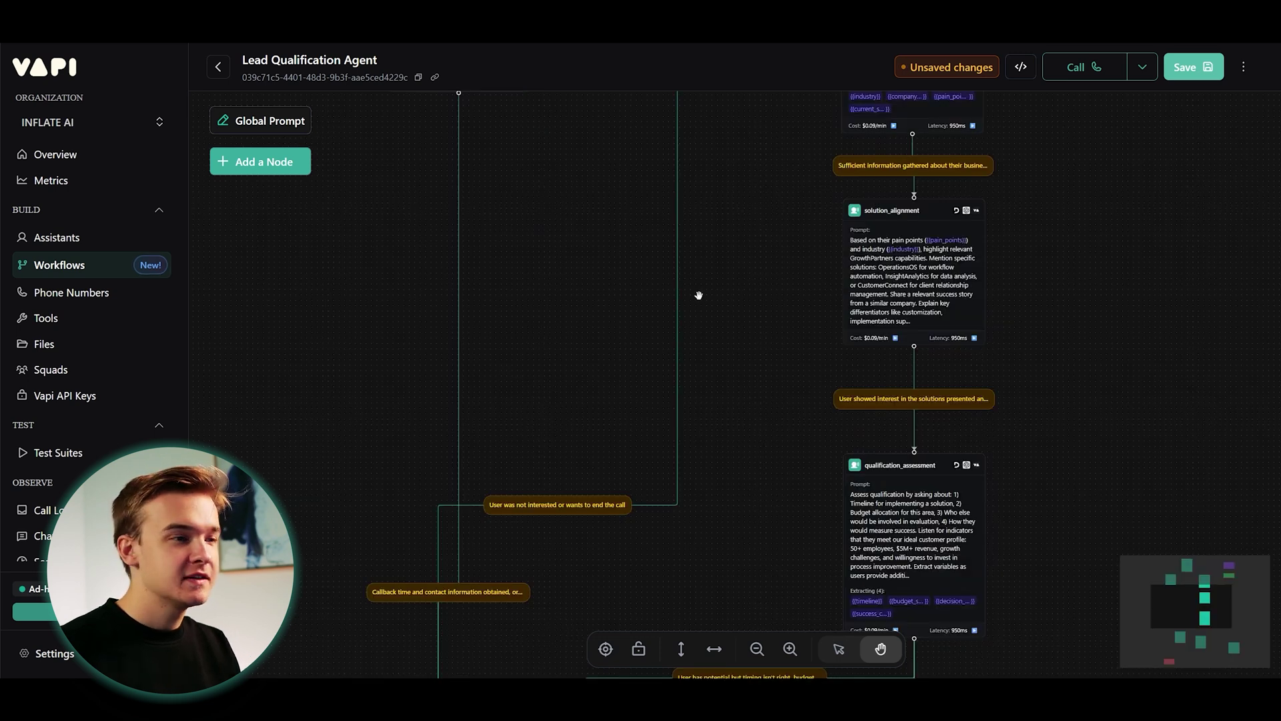
drag(747, 505, 700, 152)
drag(944, 436, 912, 410)
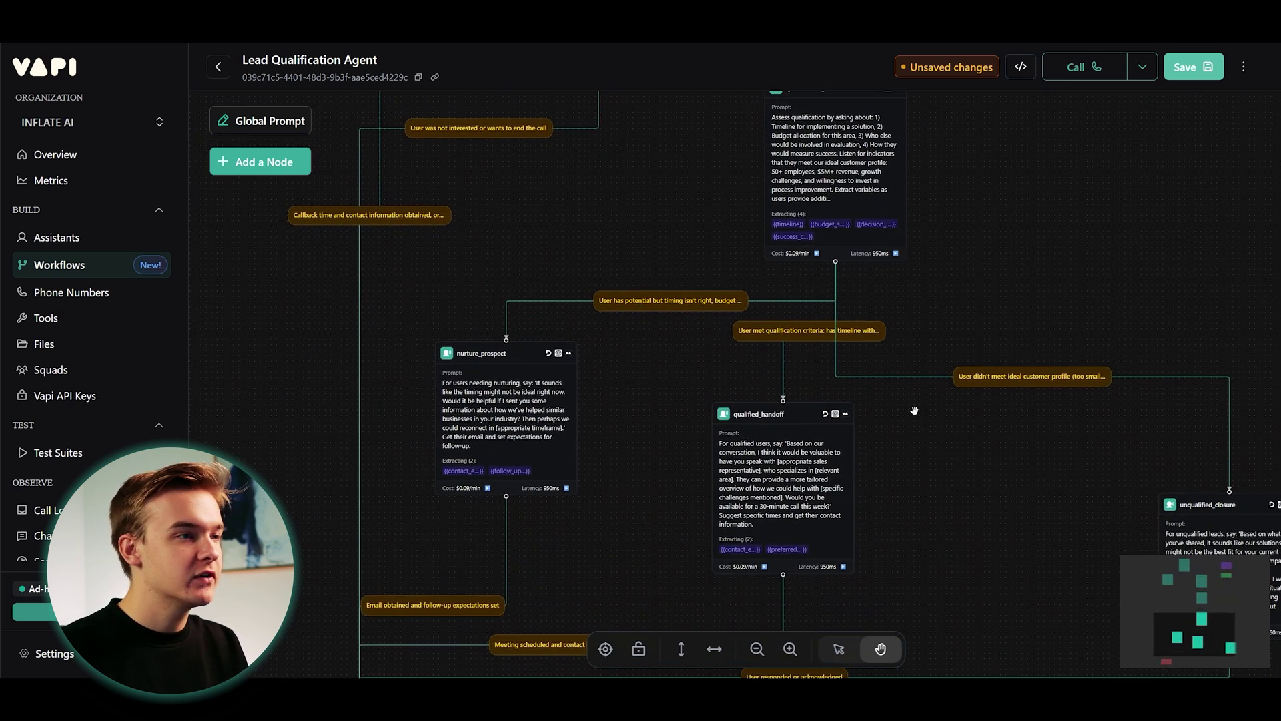
drag(923, 300, 906, 583)
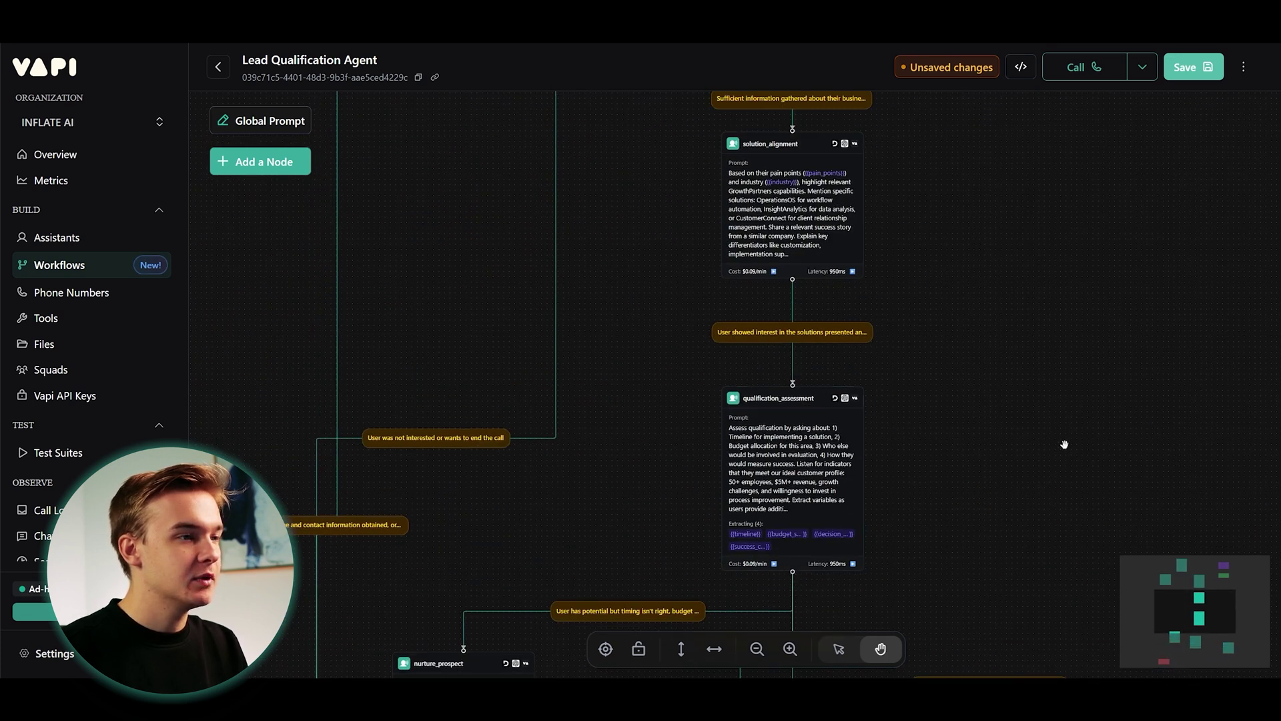
drag(843, 457, 829, 239)
drag(984, 356, 973, 230)
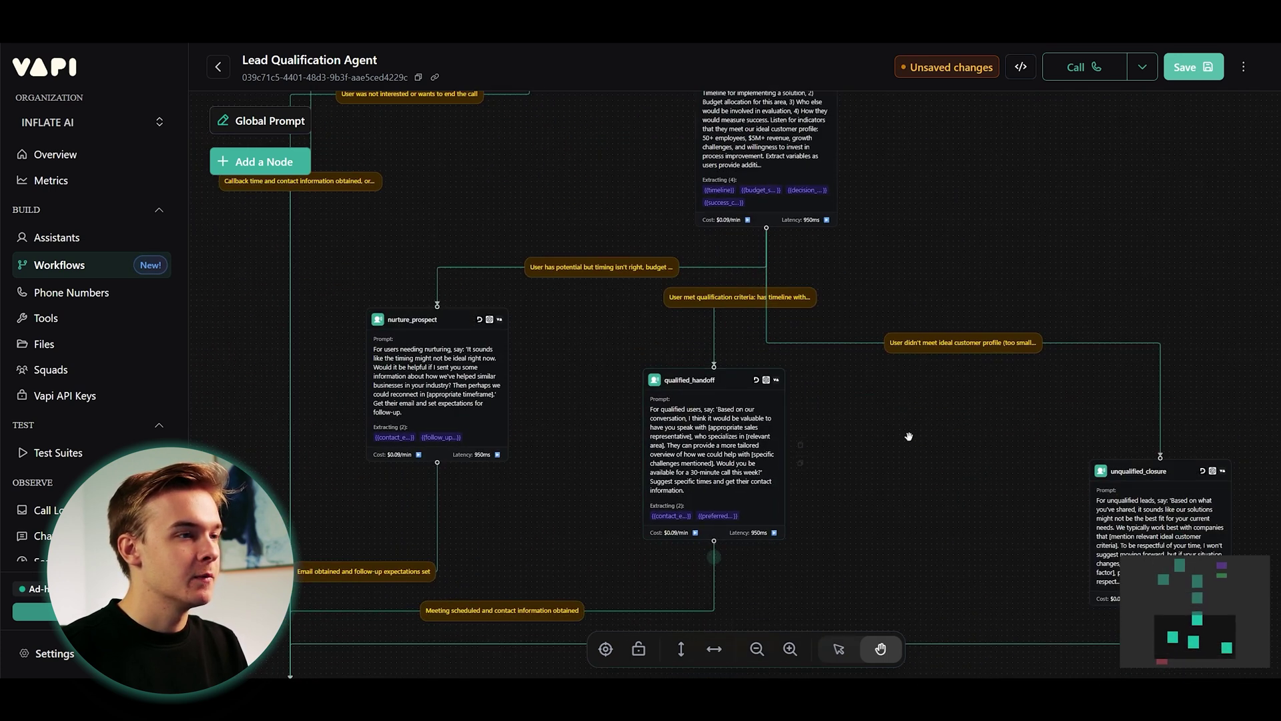
drag(797, 276, 759, 272)
drag(846, 261, 858, 365)
drag(919, 315, 922, 165)
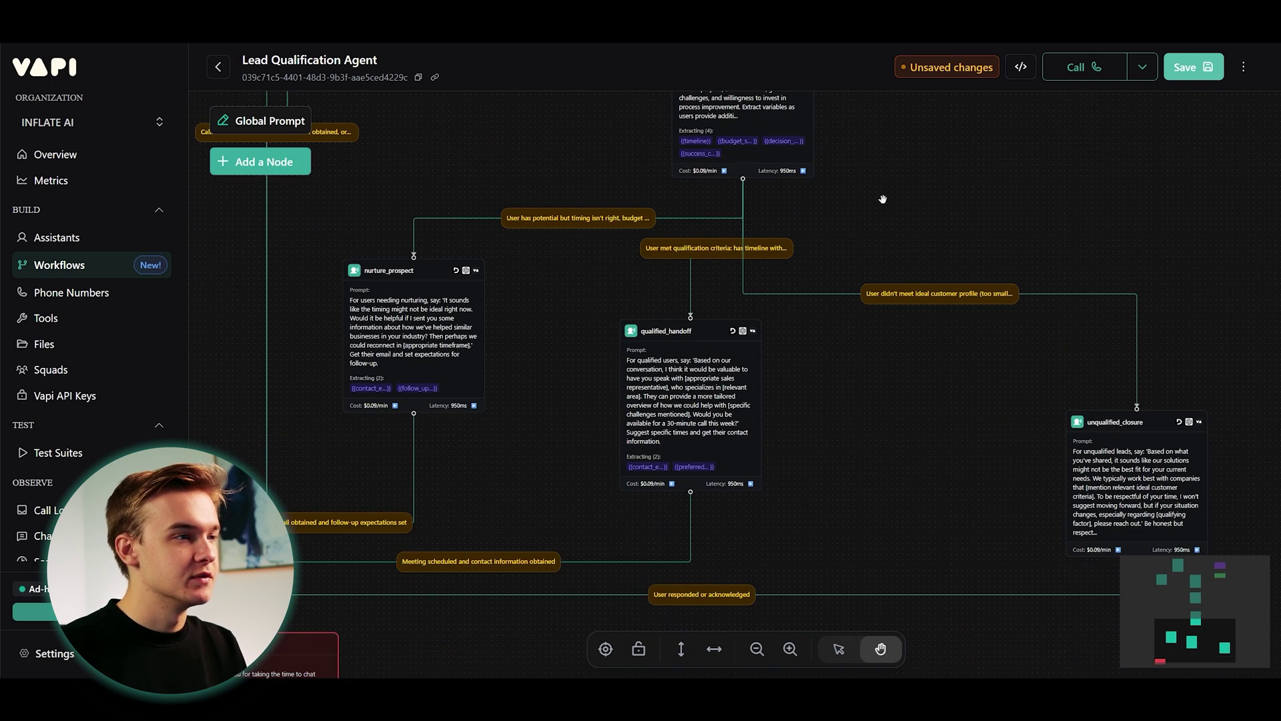
Check the conditions leading from qualification_assessment to the qualified_handoff, nurture_prospect and unqualified_closure nodes.
click(756, 250)
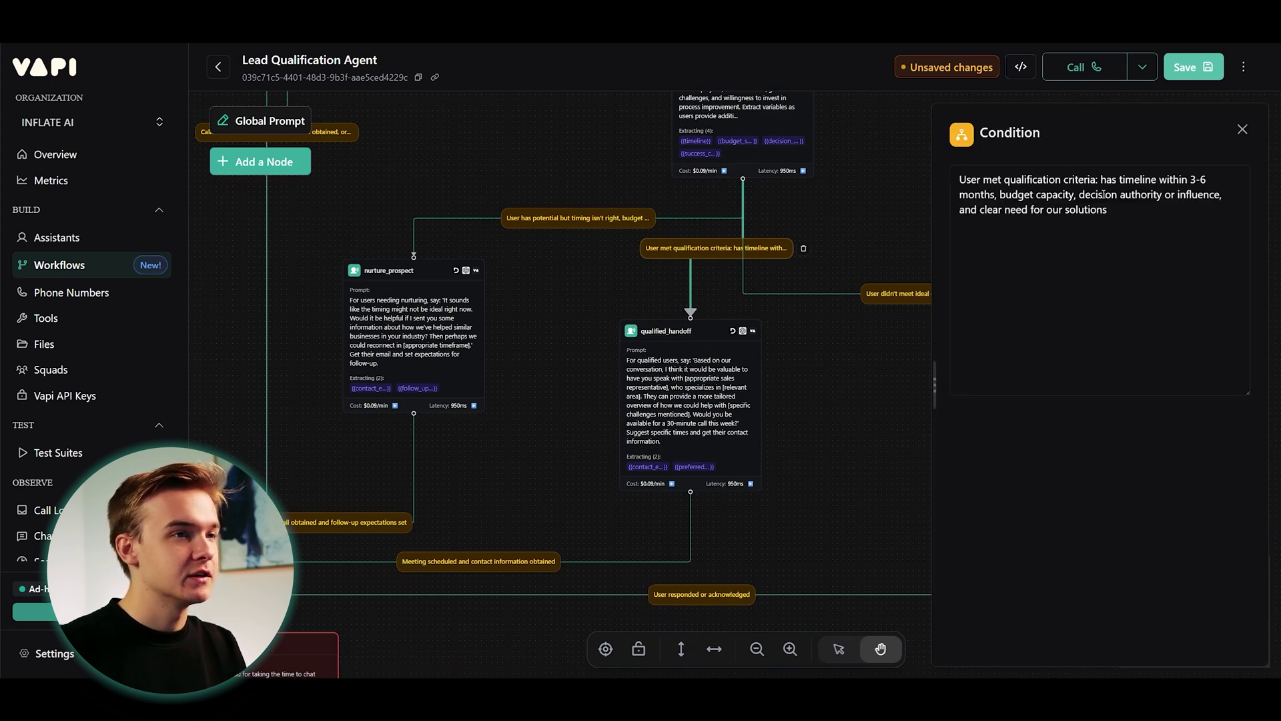
click(858, 216)
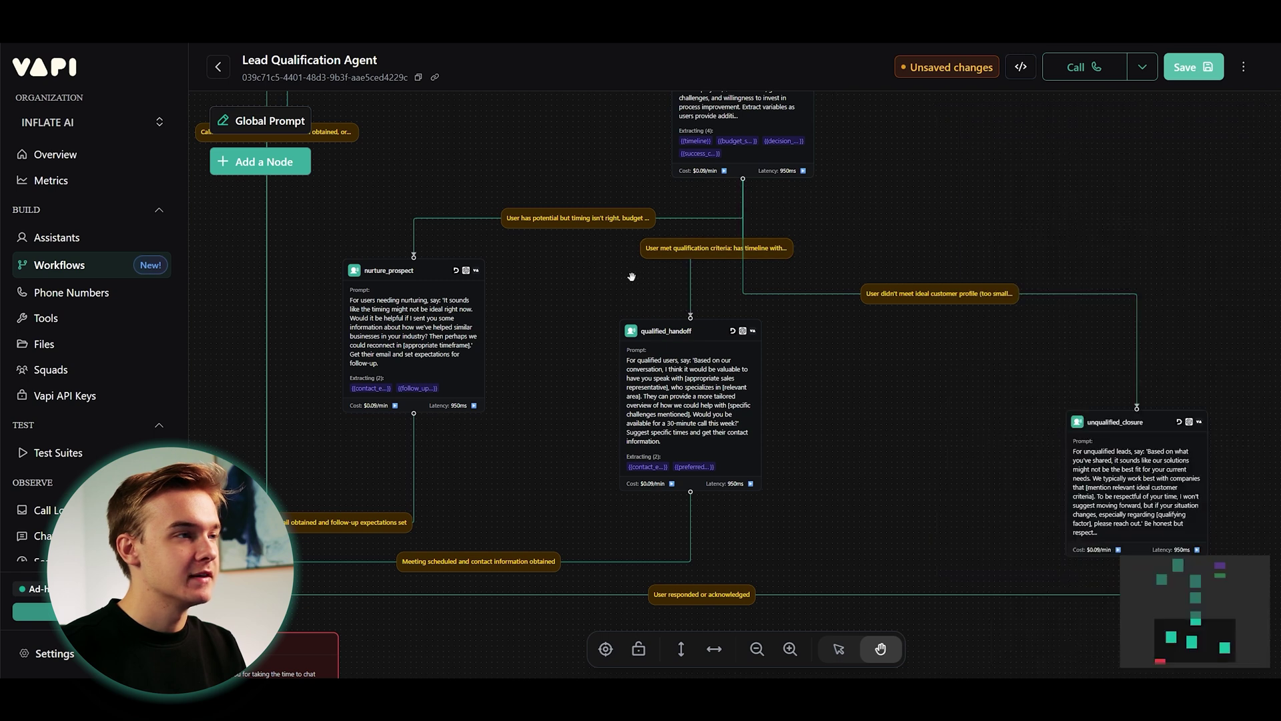
click(585, 220)
click(737, 250)
click(830, 241)
drag(832, 241, 670, 227)
click(775, 278)
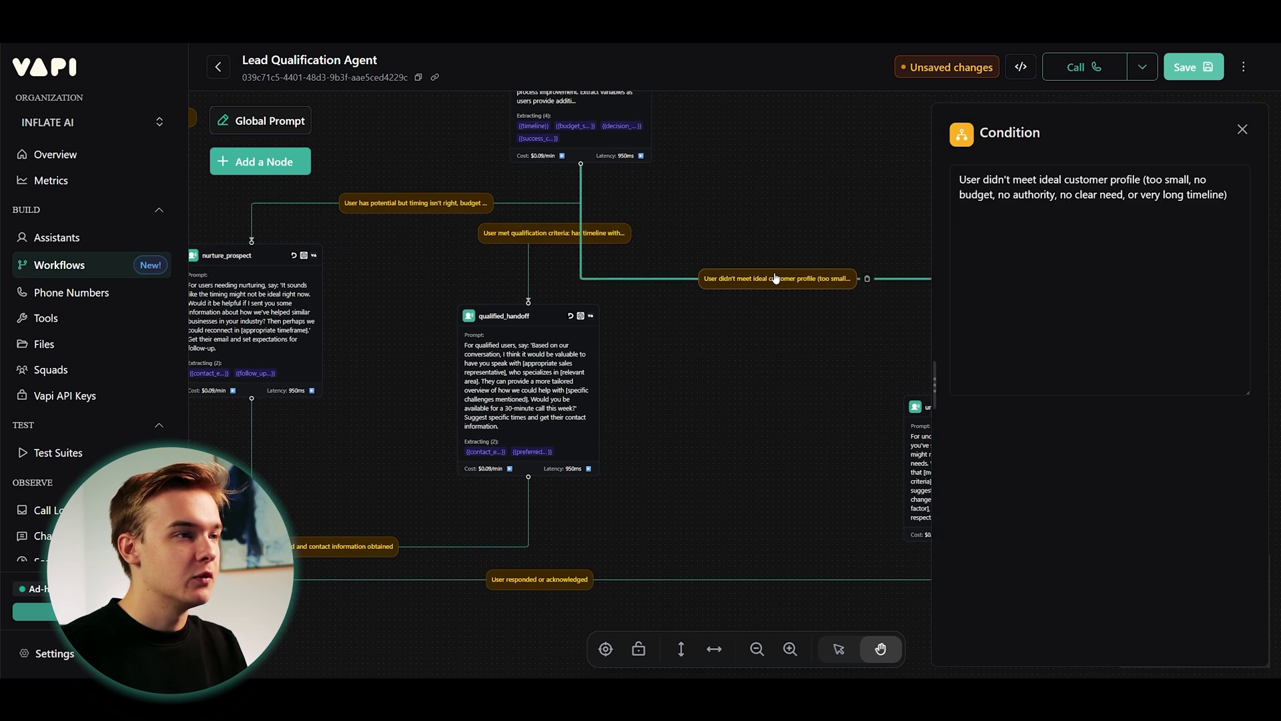
click(818, 258)
Follow the nurture_prospect, qualified_handoff and unqualified_closure branches down to the End Call node.
drag(777, 342, 874, 351)
scroll(864, 323, down, 2)
scroll(860, 321, up, 1)
drag(890, 433, 978, 340)
scroll(965, 409, up, 1)
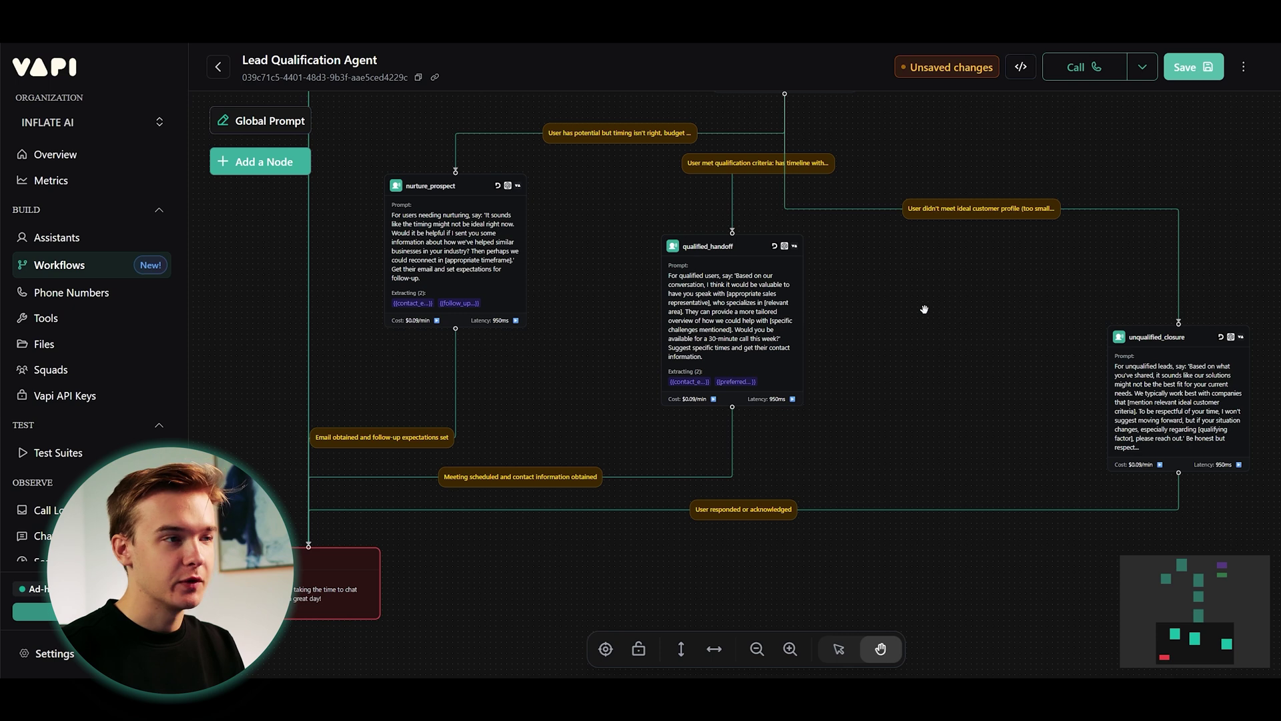
scroll(916, 359, left, 5)
scroll(917, 359, down, 4)
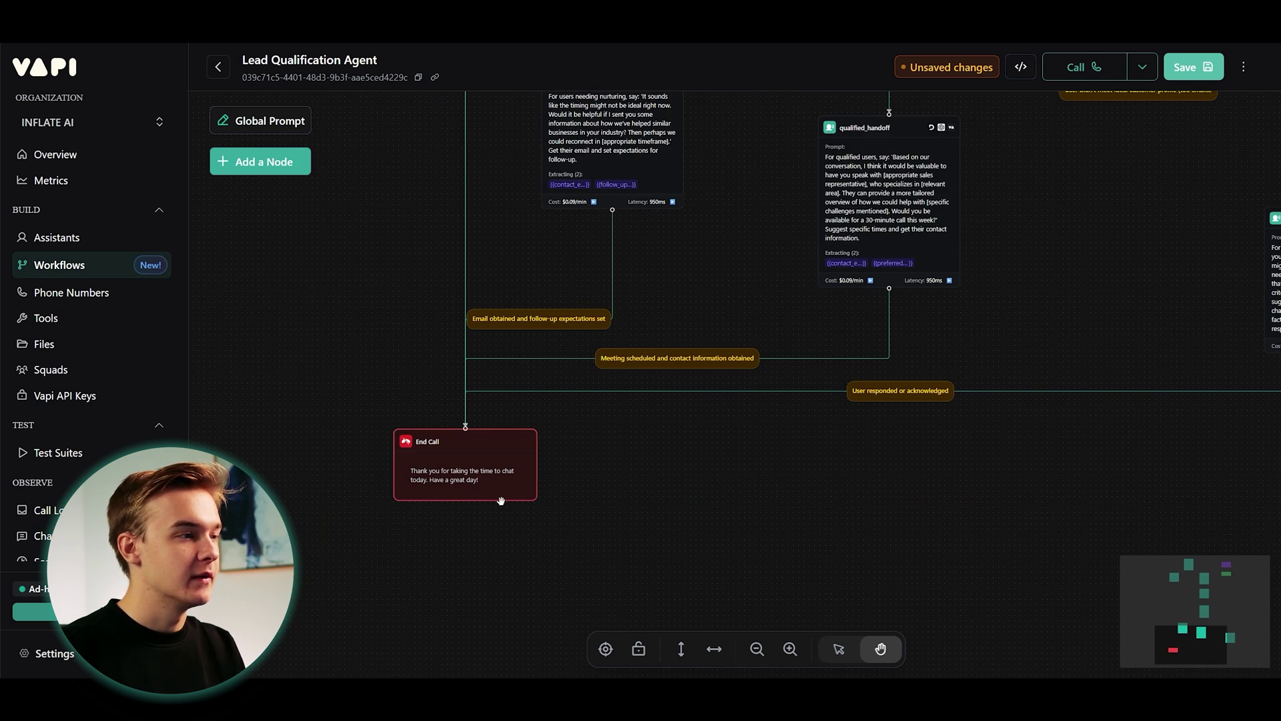
scroll(677, 410, down, 5)
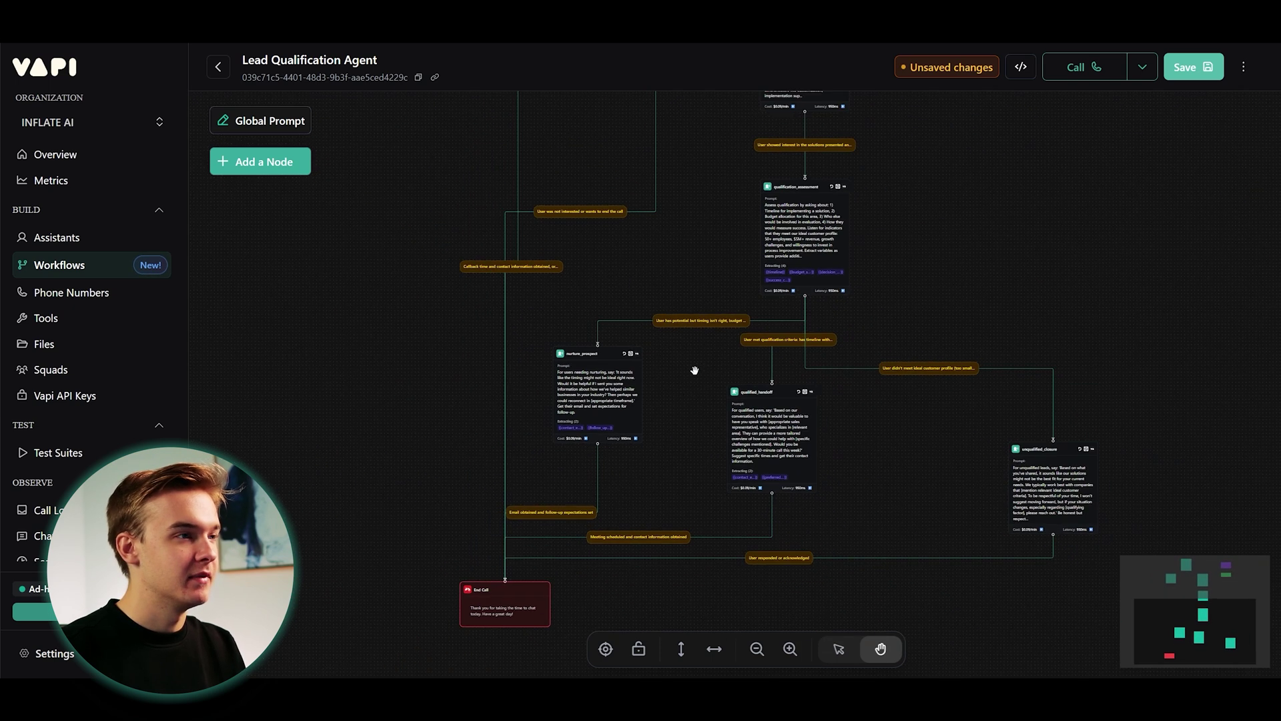
Review the introduction node's prompt, cost and latency, and its branches to reschedule_call and need_discovery.
scroll(800, 236, up, 10)
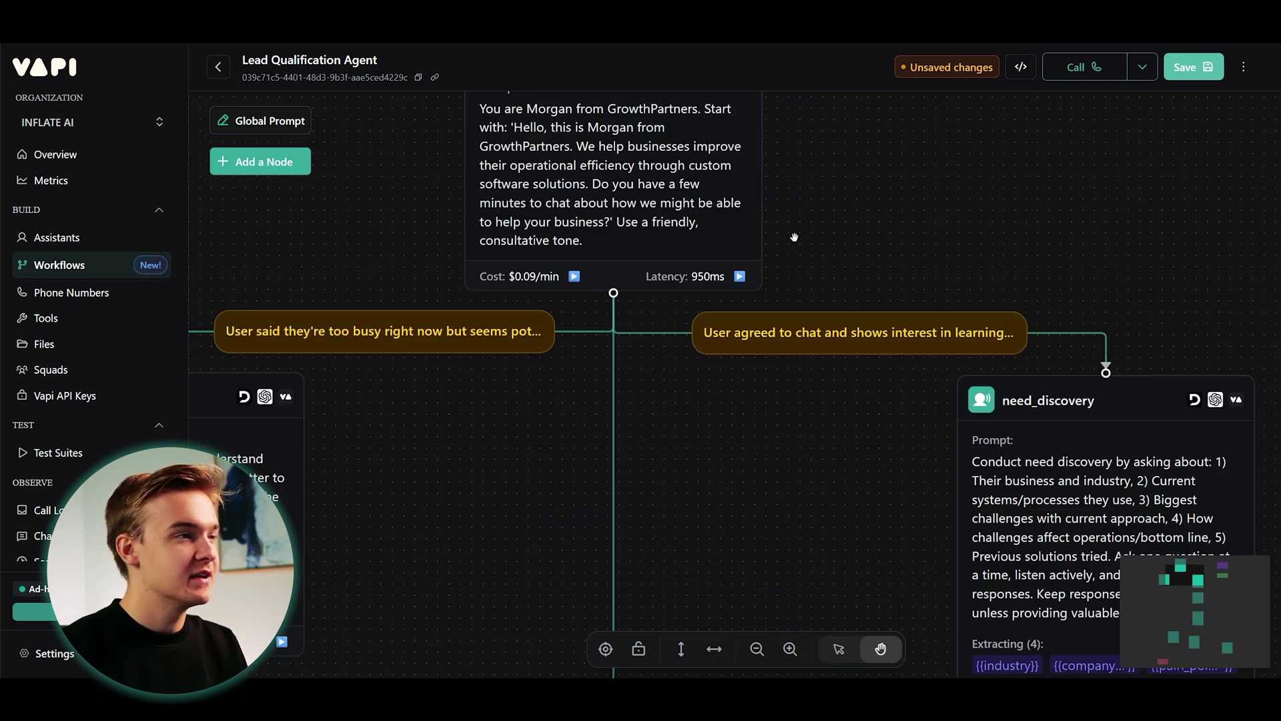
drag(843, 210, 782, 292)
scroll(765, 274, down, 4)
drag(1035, 301, 1019, 253)
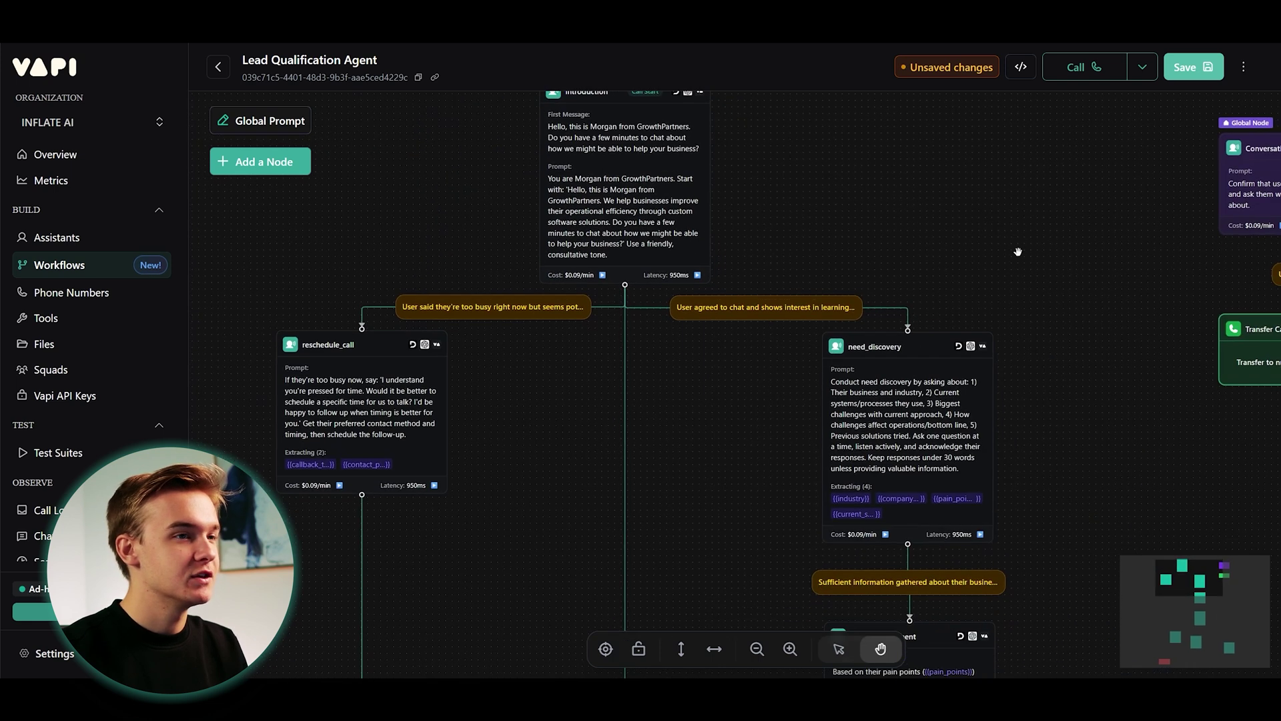
scroll(580, 243, up, 6)
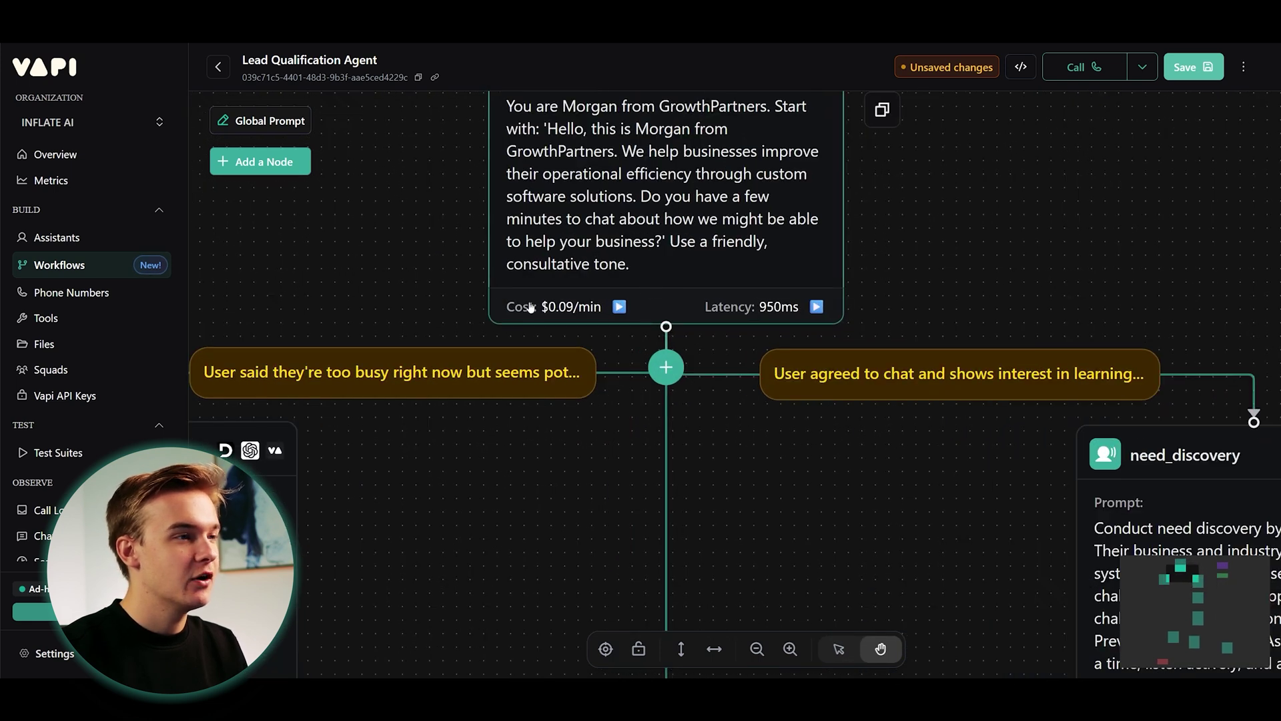
scroll(741, 212, down, 4)
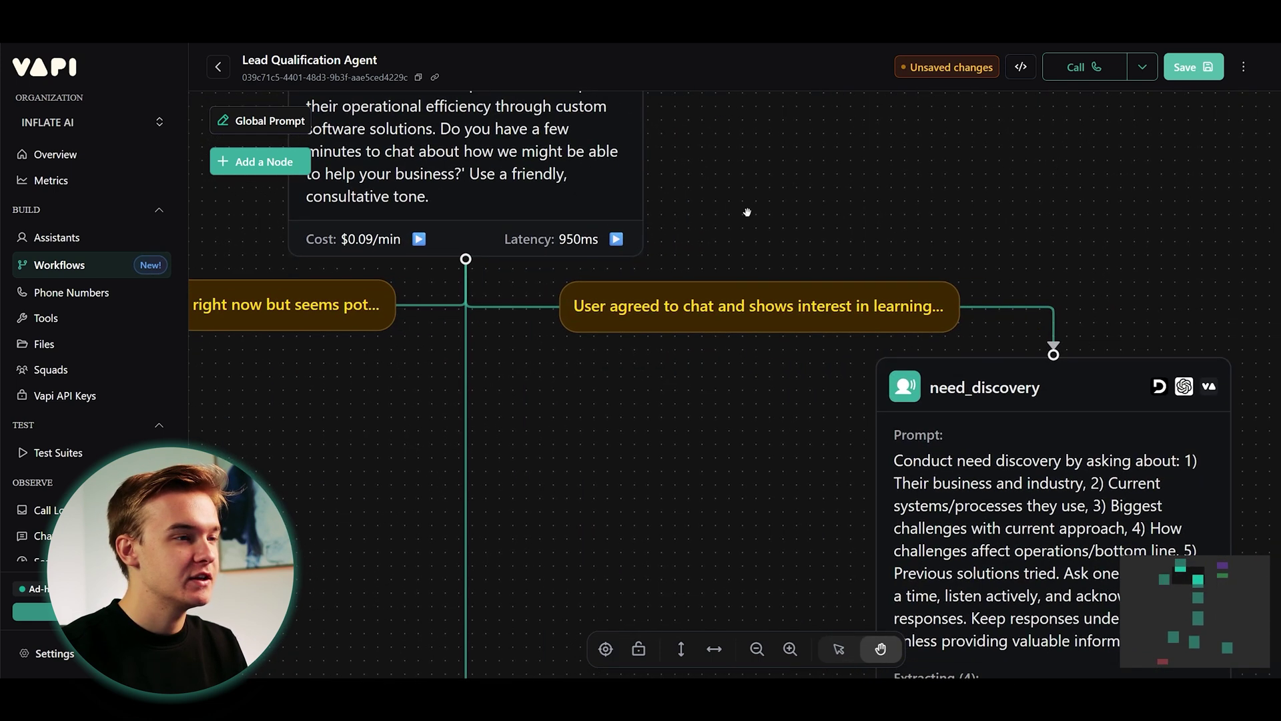
scroll(921, 158, up, 4)
drag(705, 189, 680, 312)
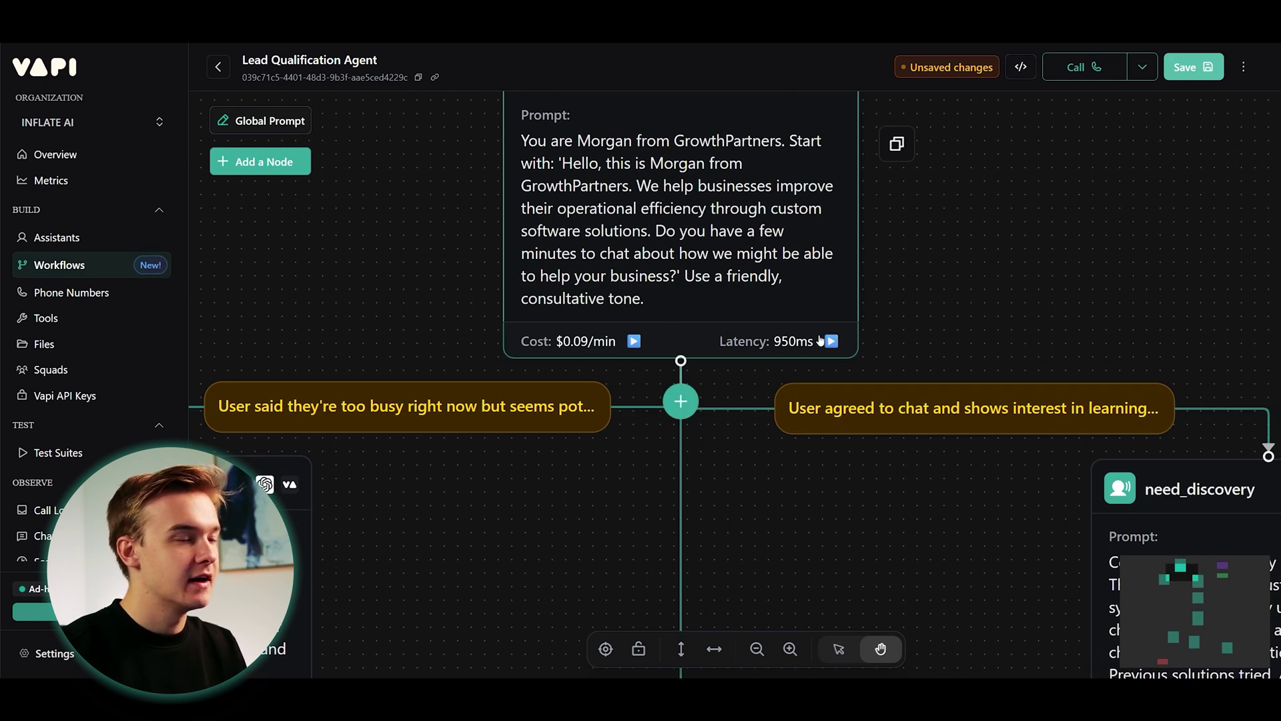
Examine the prompts and extracted variables along the path from need_discovery through solution_alignment to qualification_assessment.
scroll(868, 341, right, 2)
scroll(934, 334, down, 8)
scroll(934, 334, right, 8)
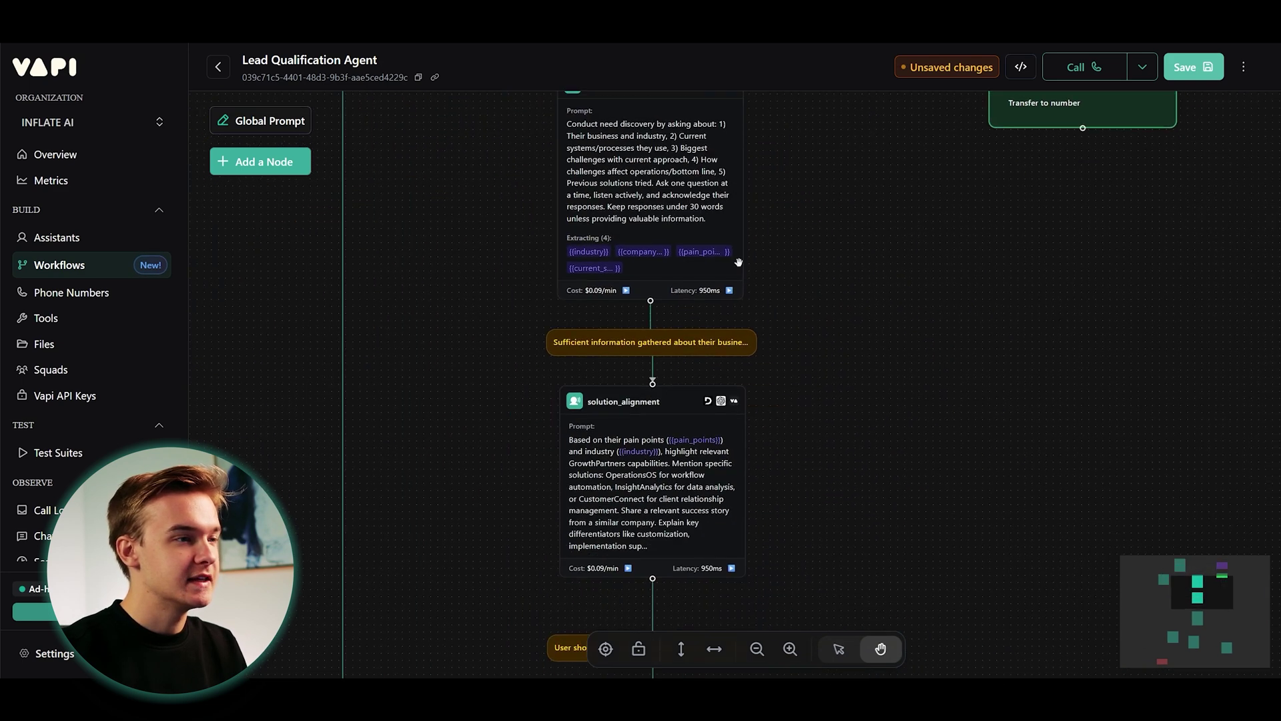
scroll(921, 427, down, 4)
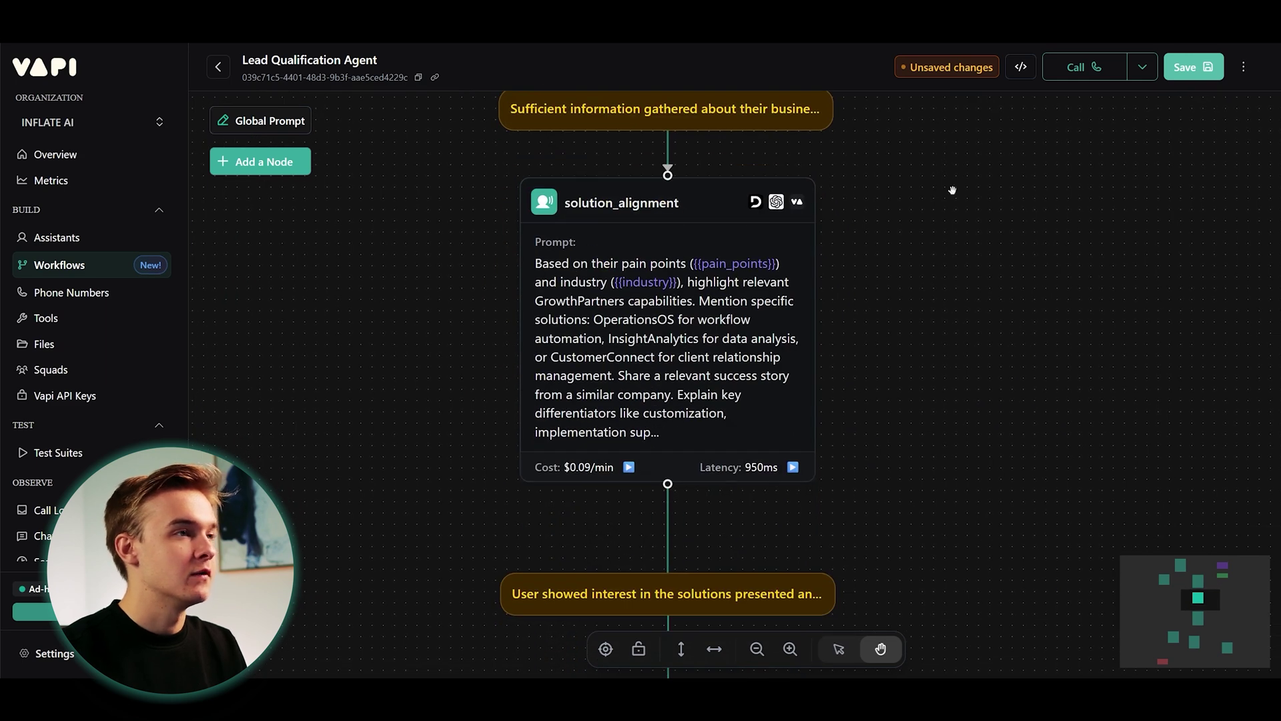
scroll(928, 334, up, 7)
scroll(941, 420, up, 2)
scroll(940, 420, left, 2)
scroll(947, 414, down, 2)
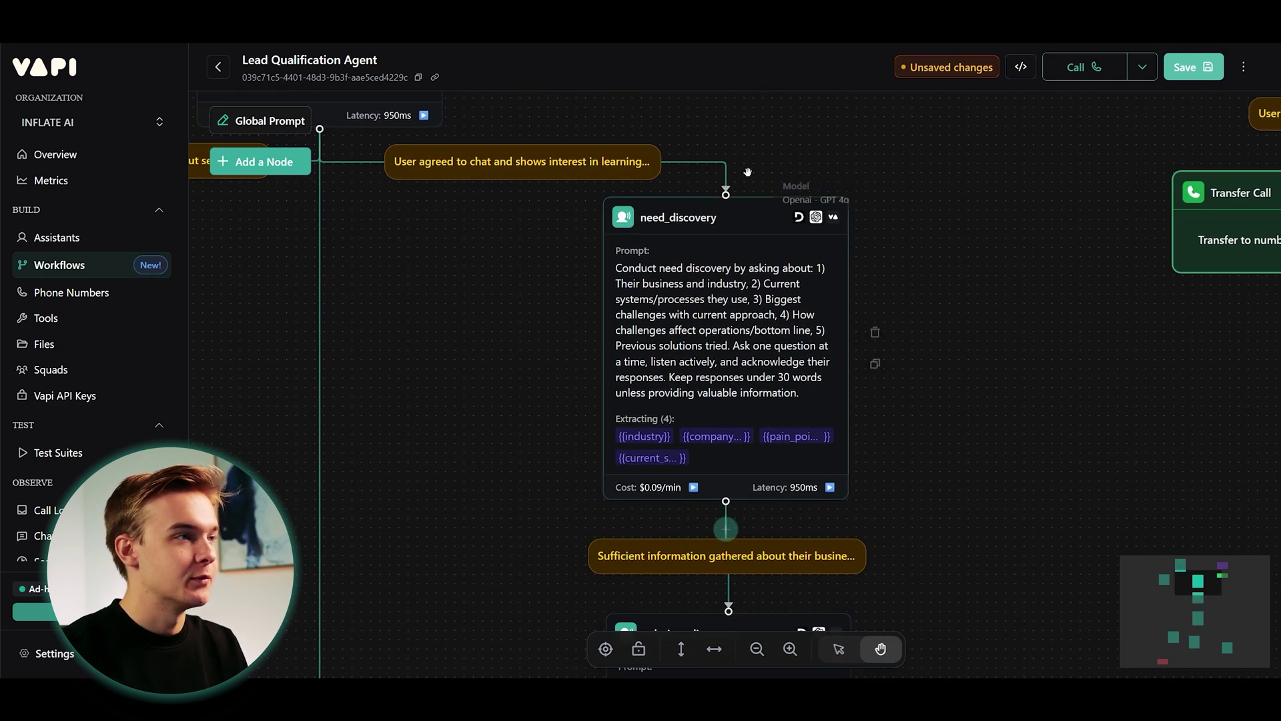
scroll(1001, 407, up, 4)
scroll(1001, 407, left, 5)
scroll(1017, 410, down, 5)
scroll(1015, 420, right, 6)
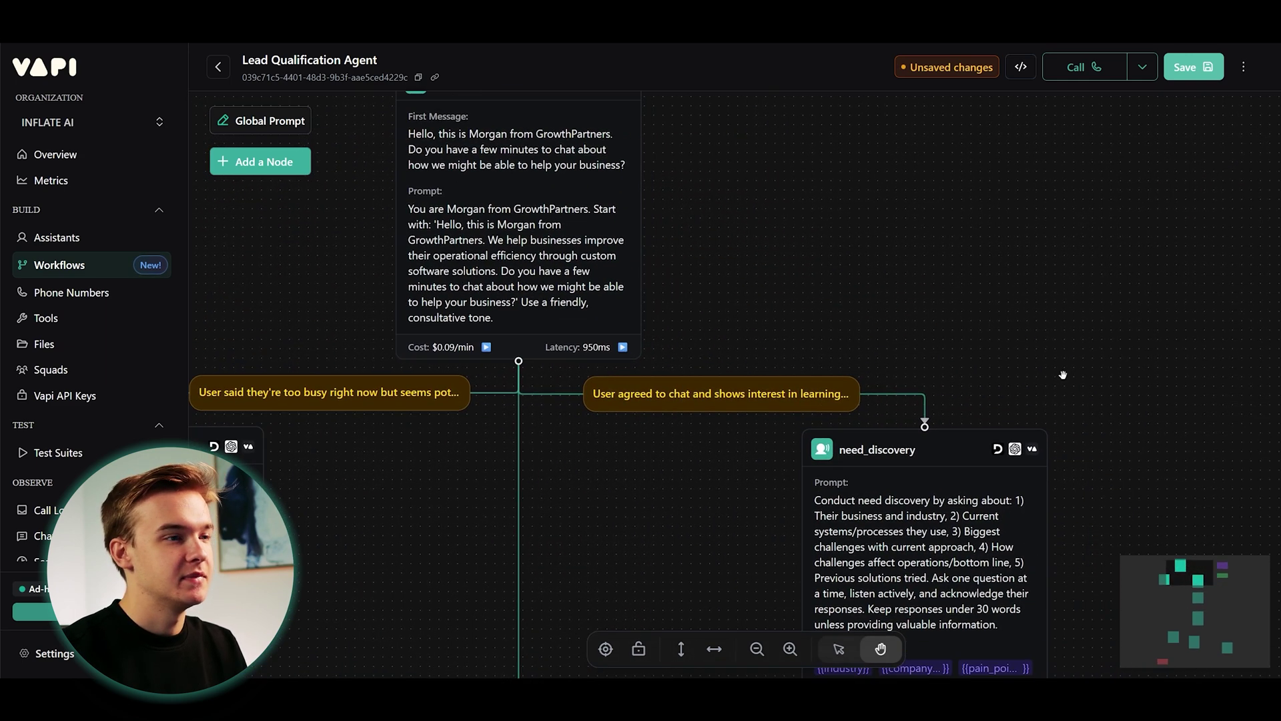
scroll(991, 455, up, 2)
scroll(991, 455, down, 1)
scroll(1010, 518, down, 10)
scroll(966, 316, down, 10)
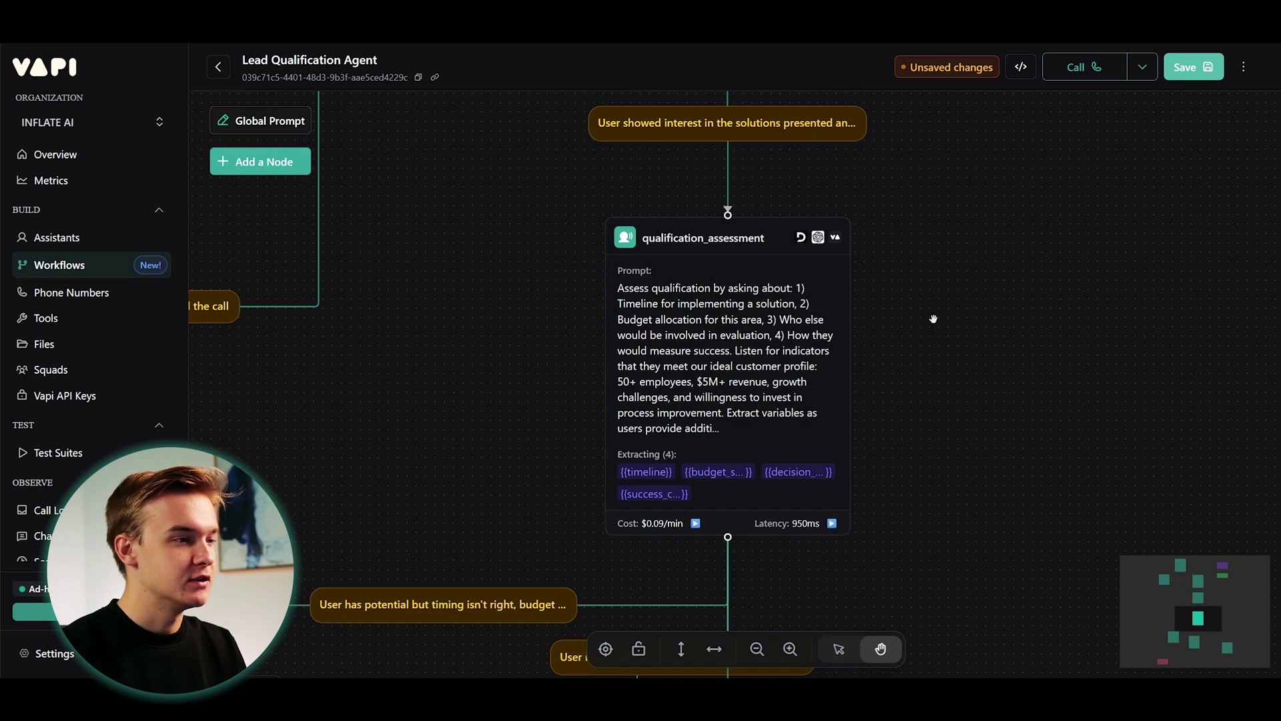
scroll(983, 375, up, 3)
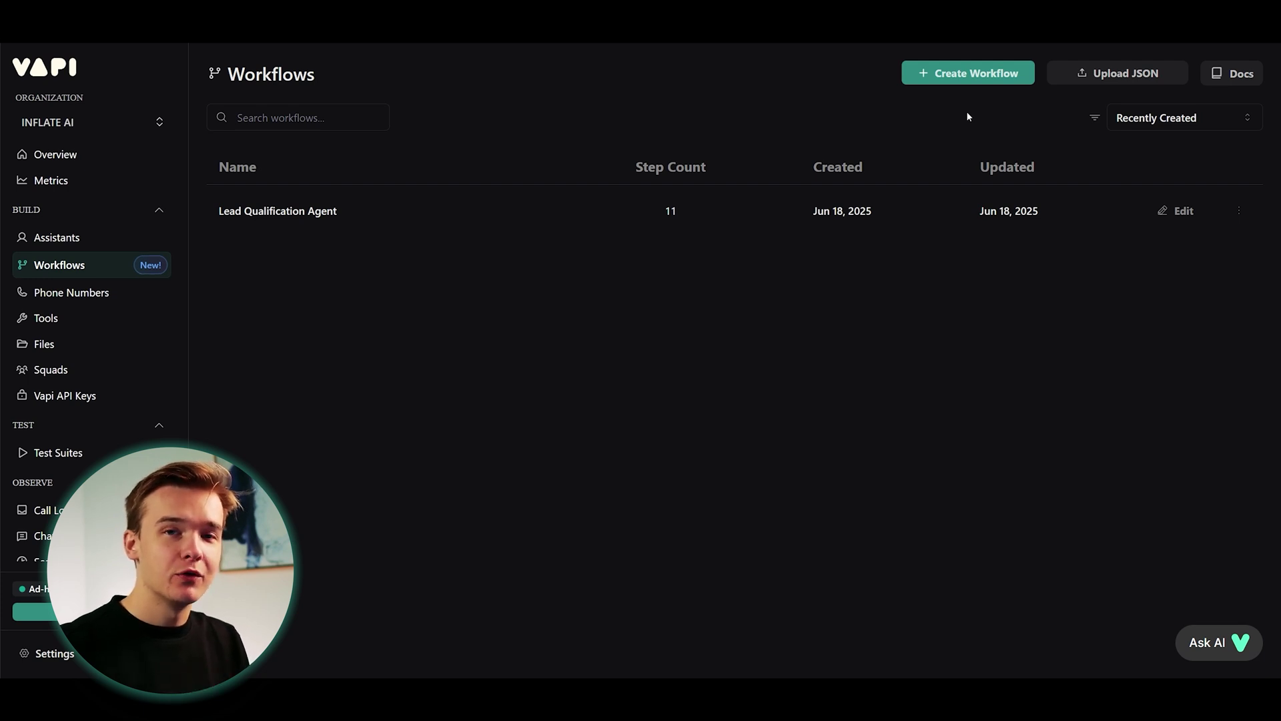
Start creating another workflow and preview the Appointment Scheduler and Customer Satisfaction Survey templates.
click(969, 73)
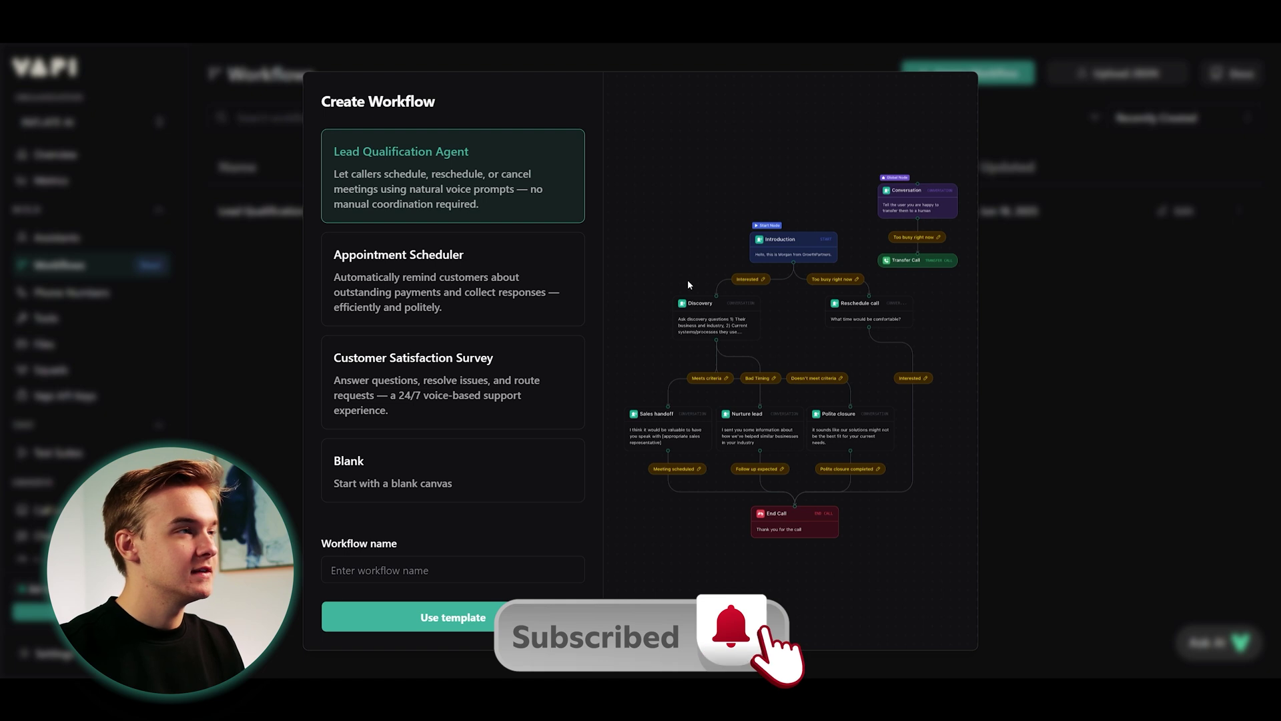
click(538, 286)
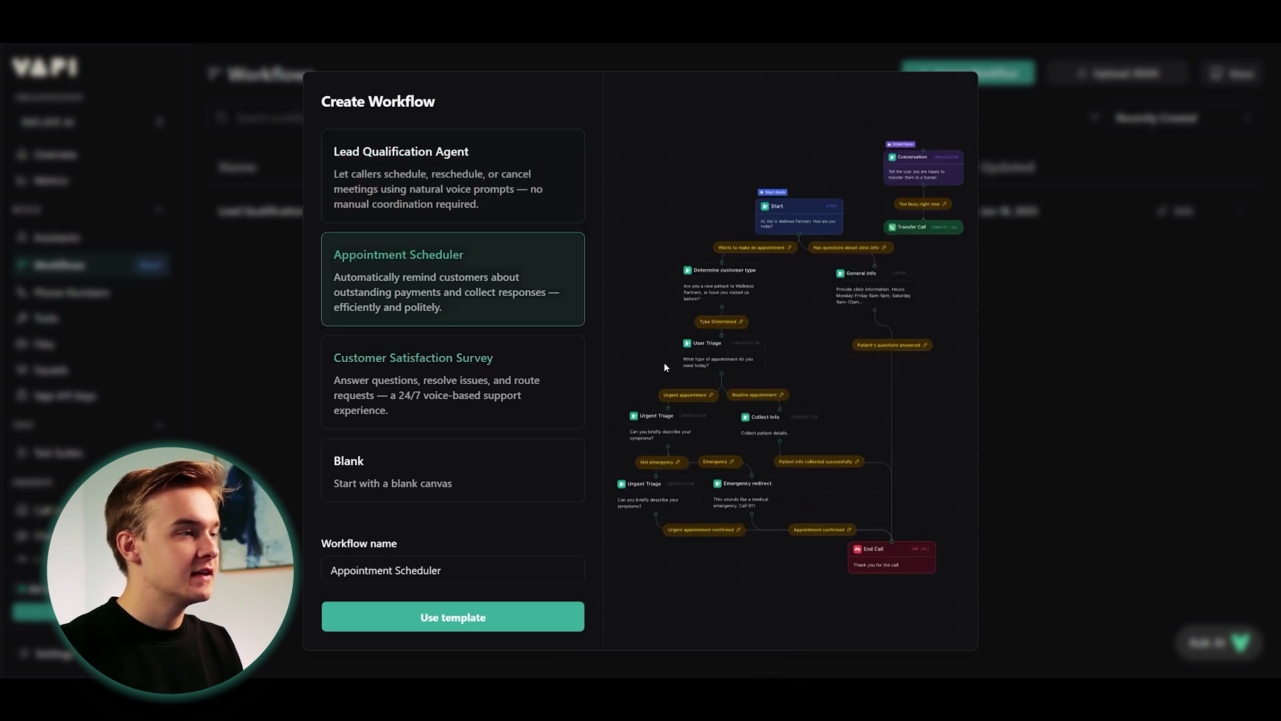
click(544, 371)
click(506, 272)
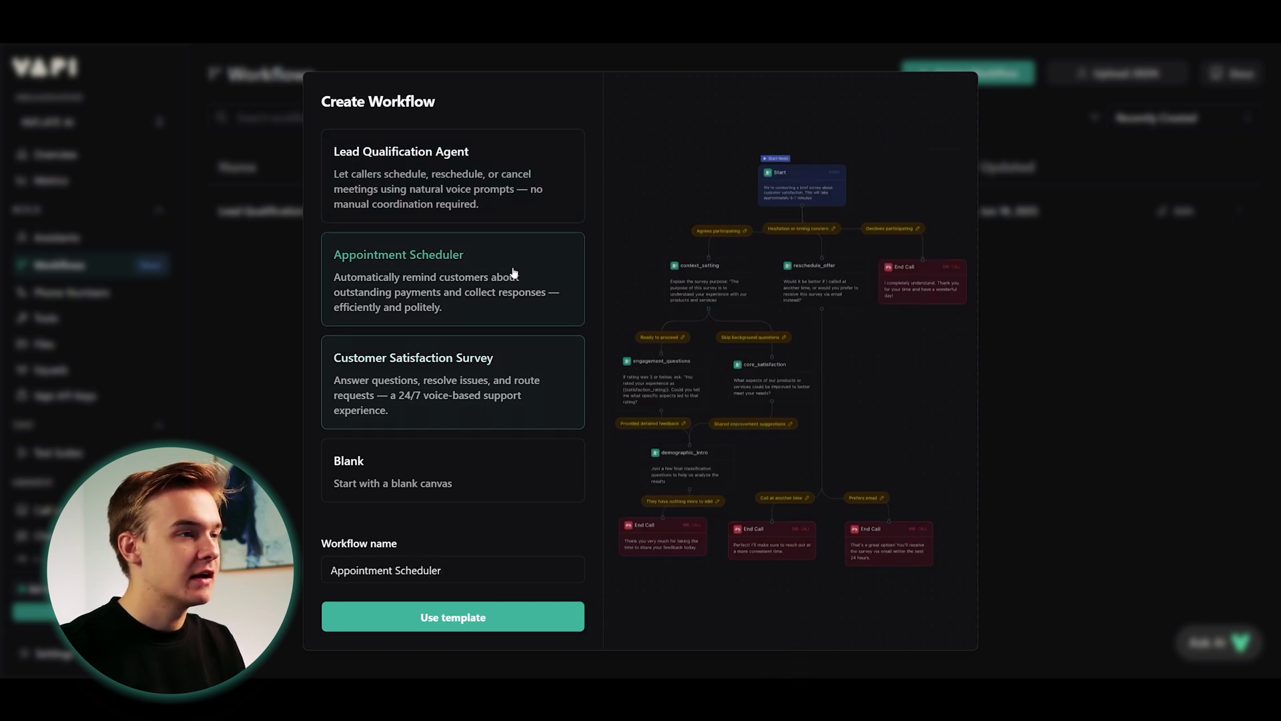
click(508, 360)
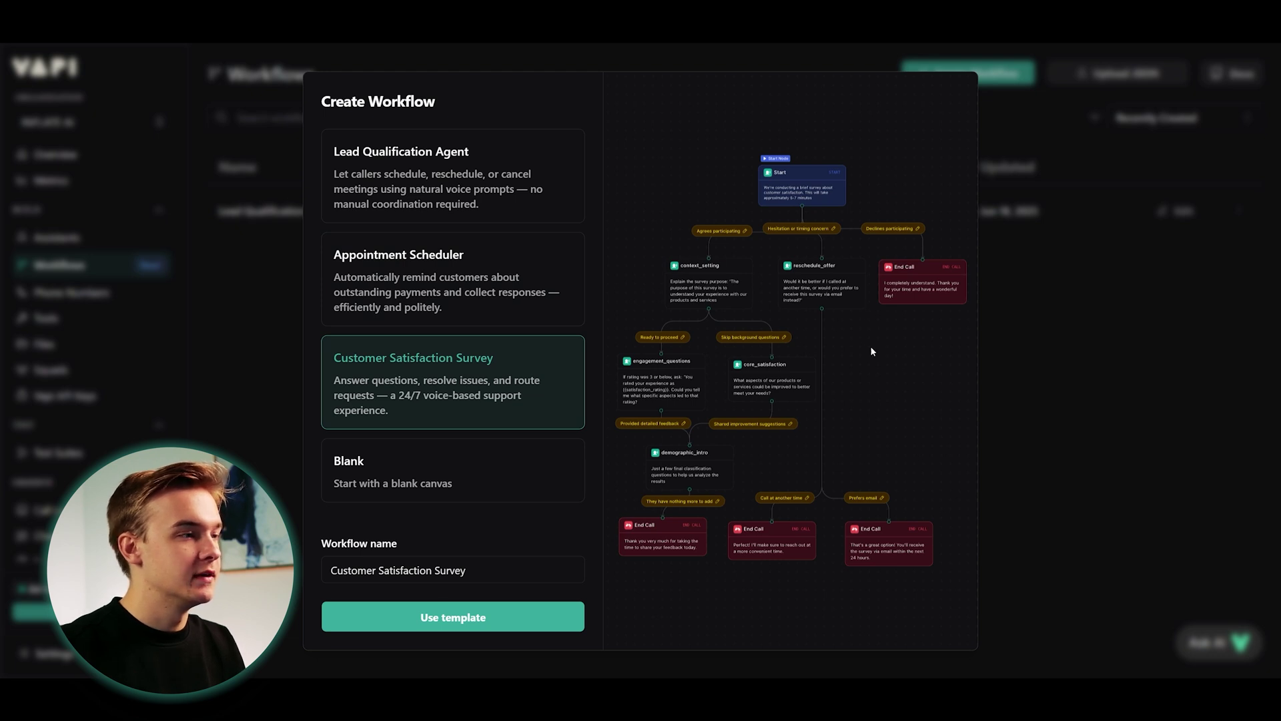
Create a blank, unnamed workflow and open the settings of its introduction node.
click(481, 474)
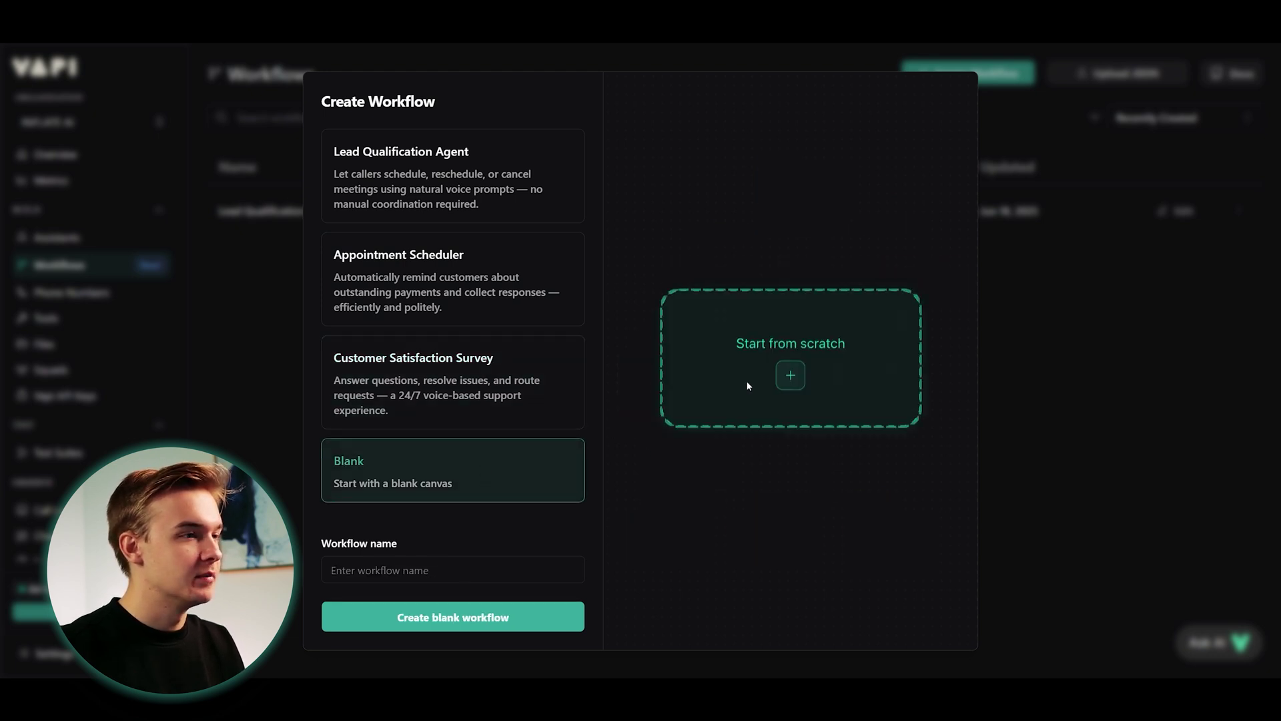
click(578, 617)
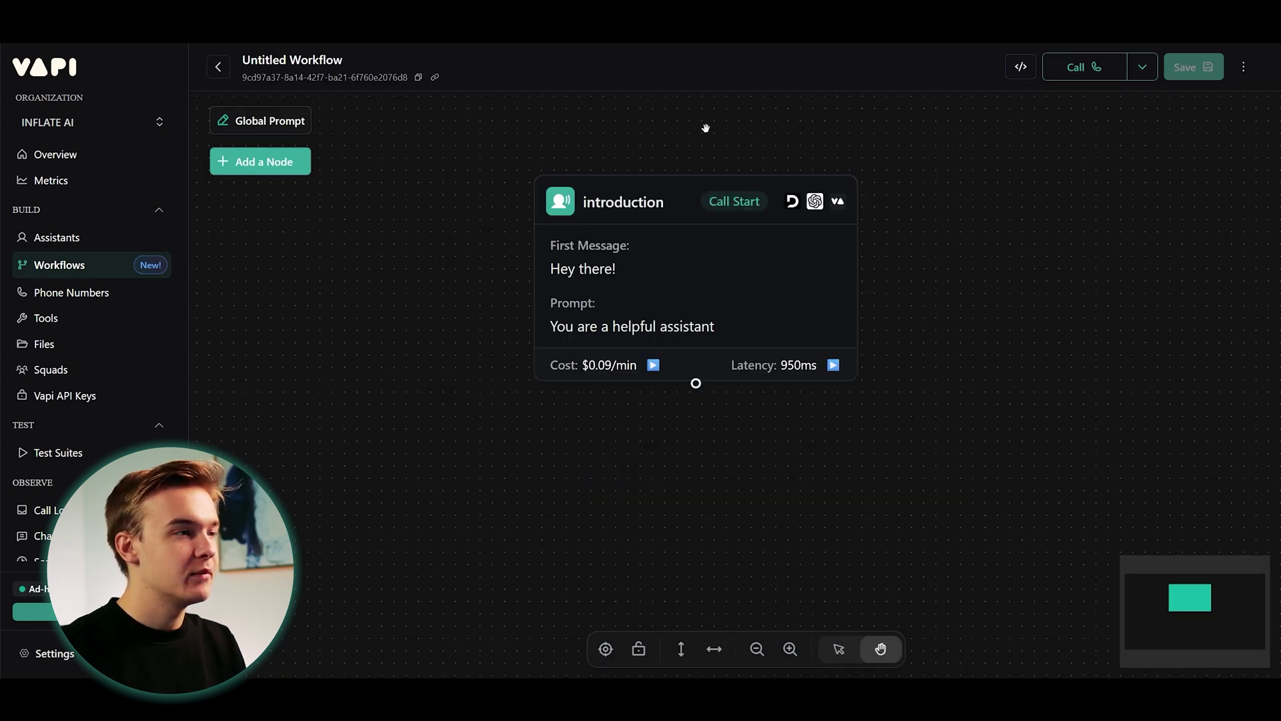
click(680, 203)
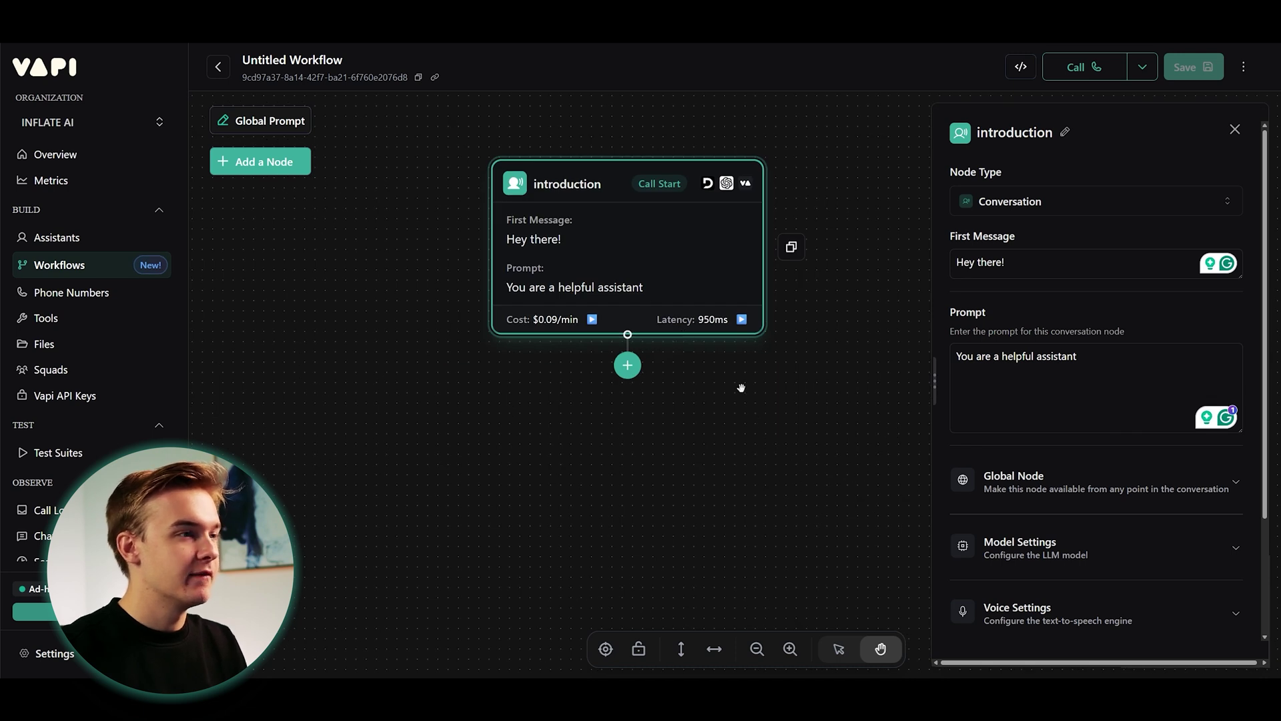
drag(737, 383, 658, 375)
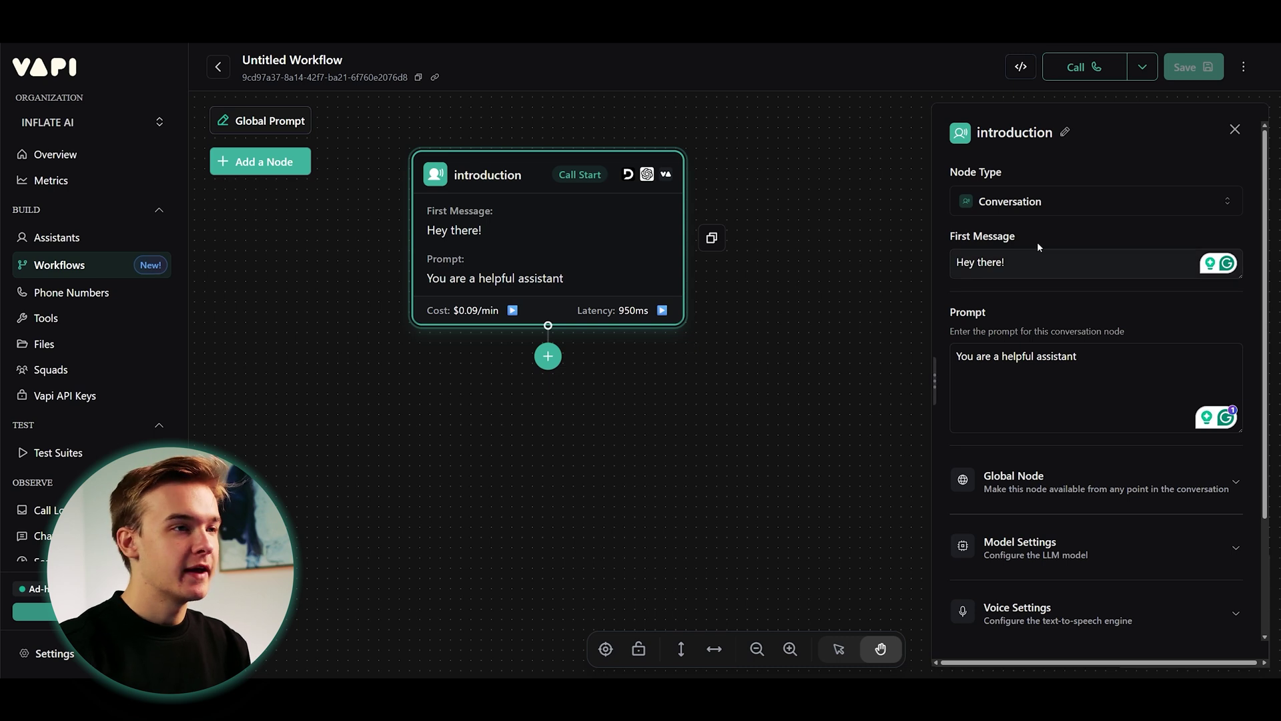
Replace the introduction node's first message with a greeting from a named AI Phone Agent with Blue Real Estate, ending "How can I help you today?".
triple_click(997, 277)
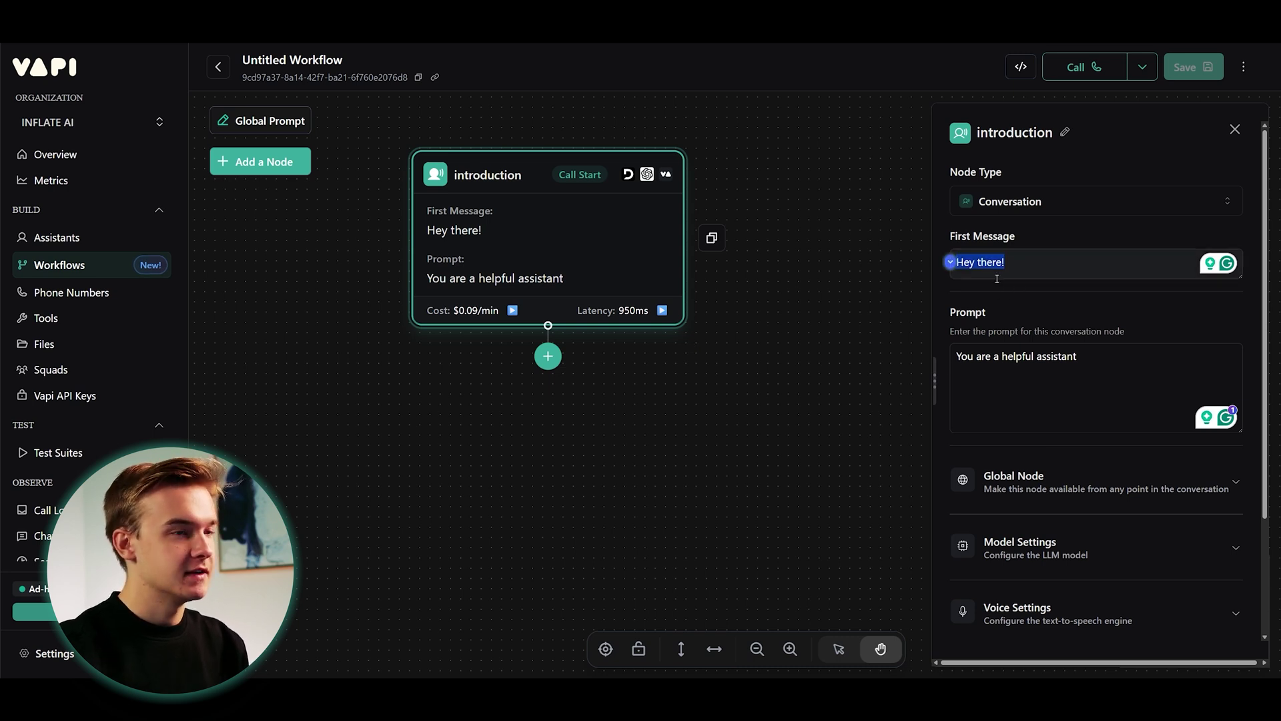
key(BackSpace)
text(Hi, this is Emily, an AI Phone Agent, with Blue Real Estate. How can I help you tyo)
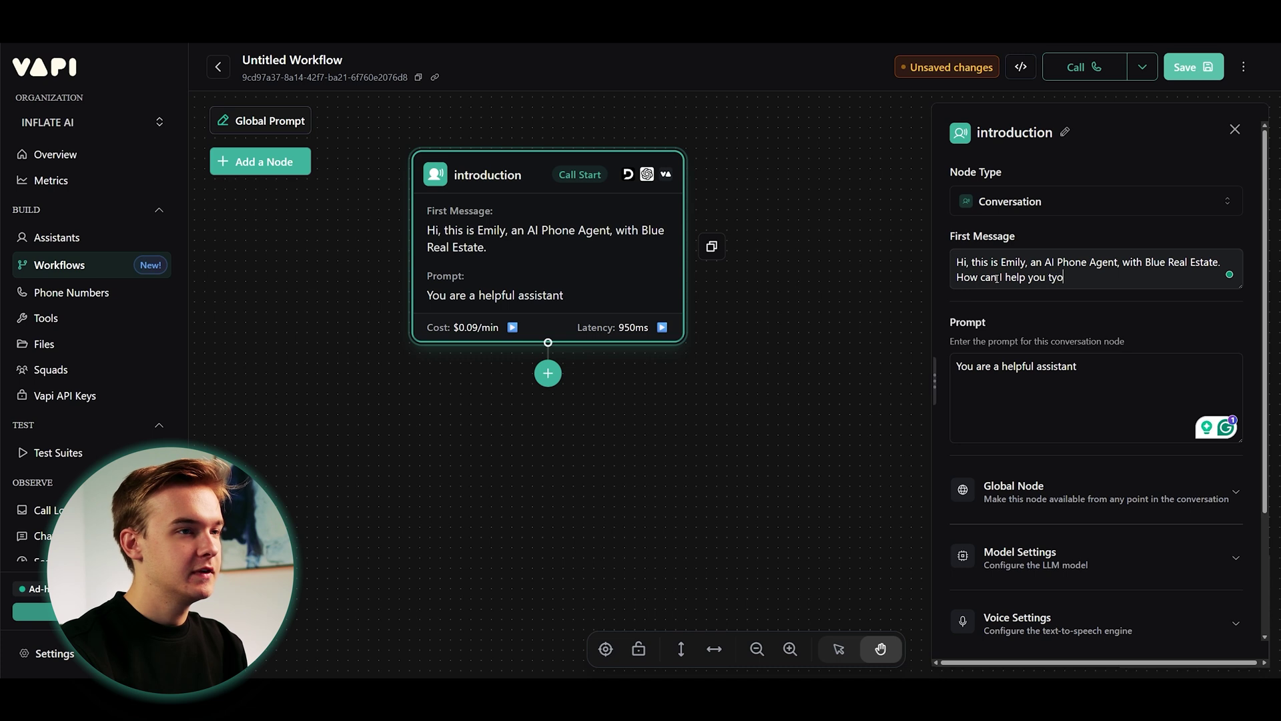
key(BackSpace)
key(BackSpace)
text(oday?)
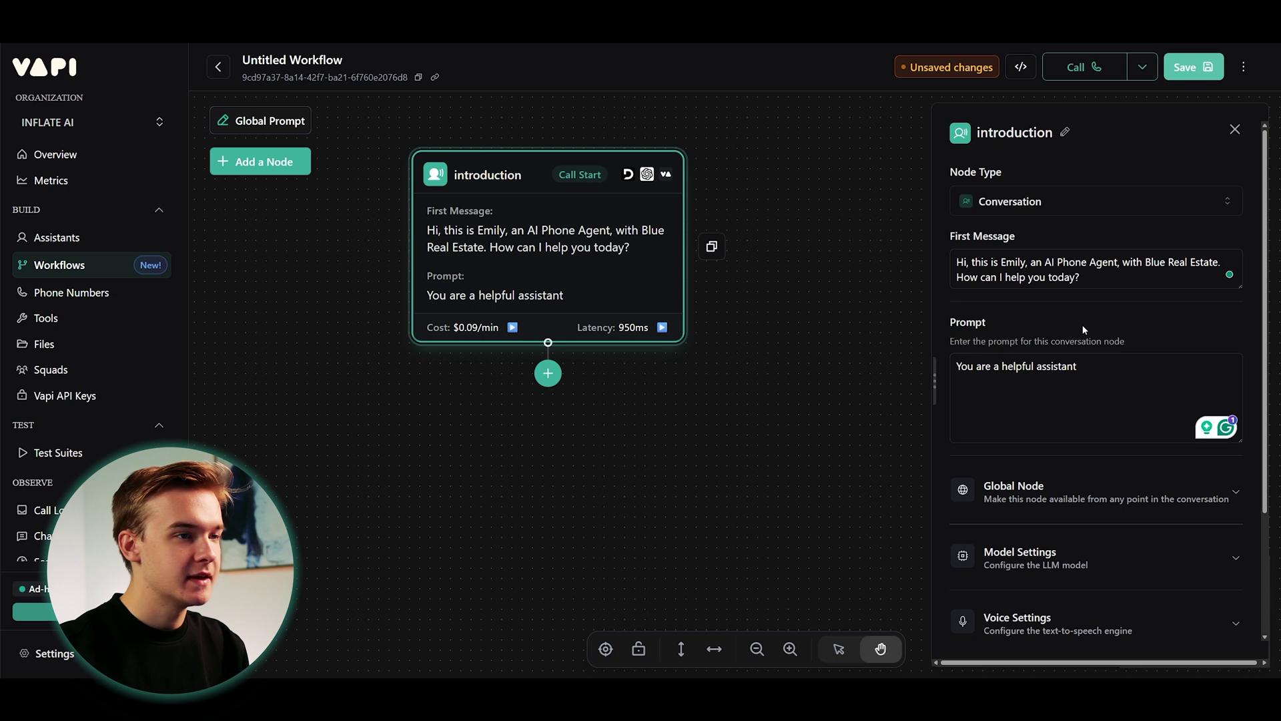
Replace the introduction node's prompt with "You need to decide whether the caller is interested in selling their property, buying a property, or just has some questions.".
scroll(961, 347, down, 1)
triple_click(952, 333)
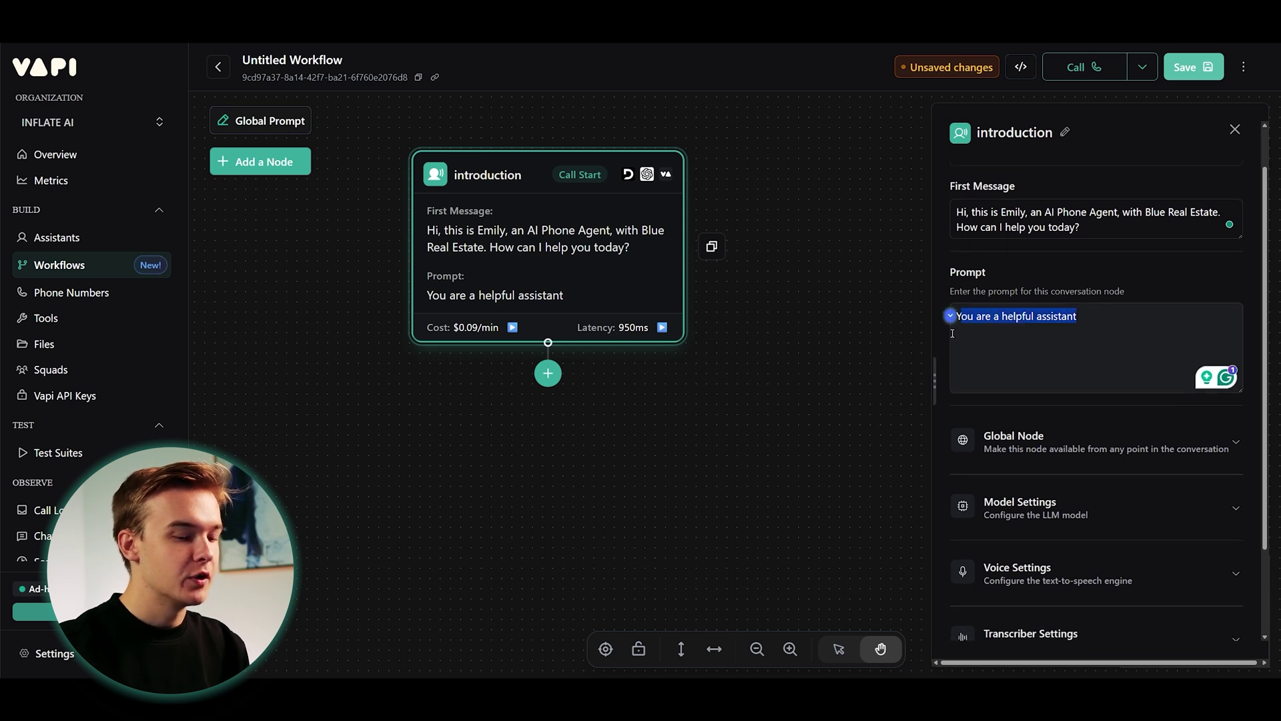
key(BackSpace)
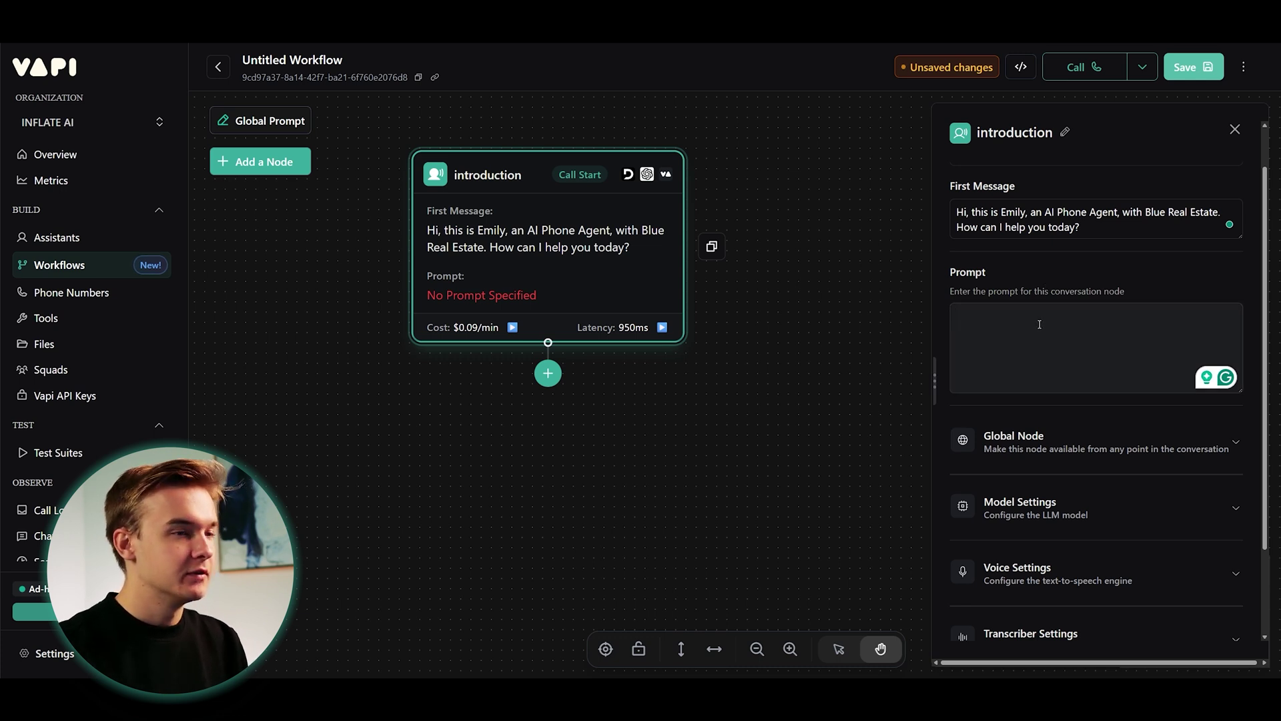
text(ou need to deci)
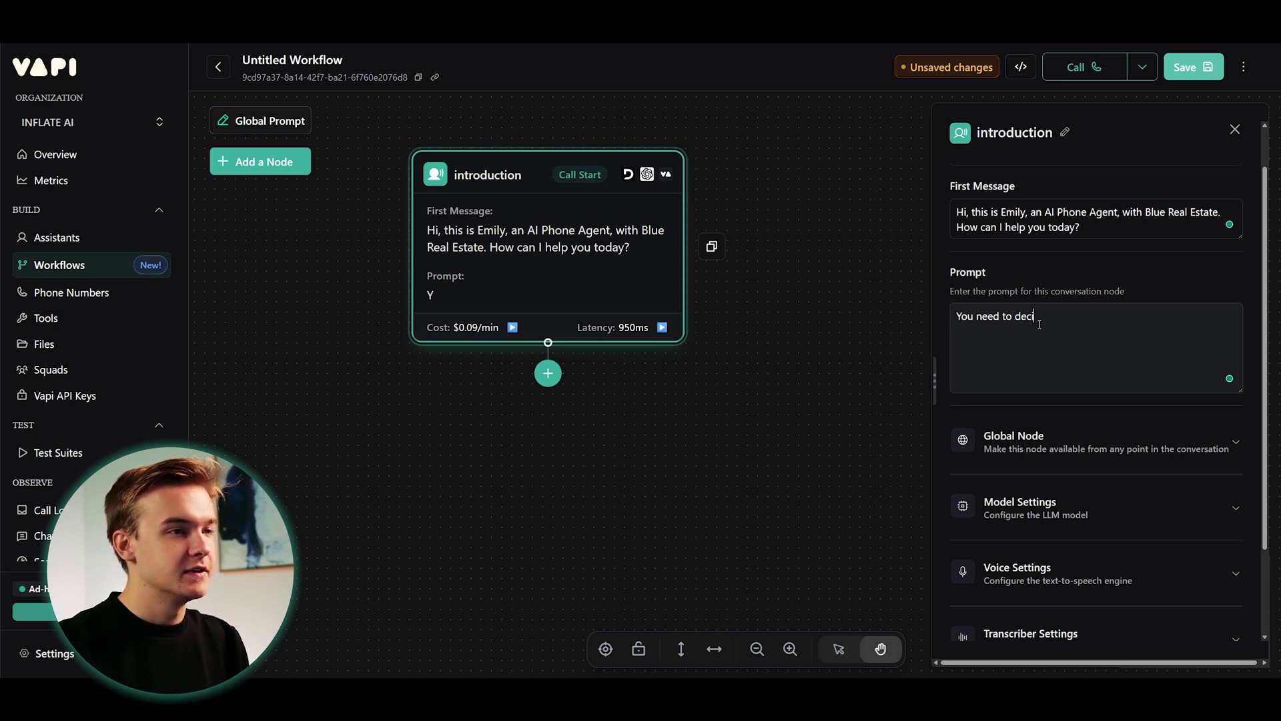
text(de if the caller is int)
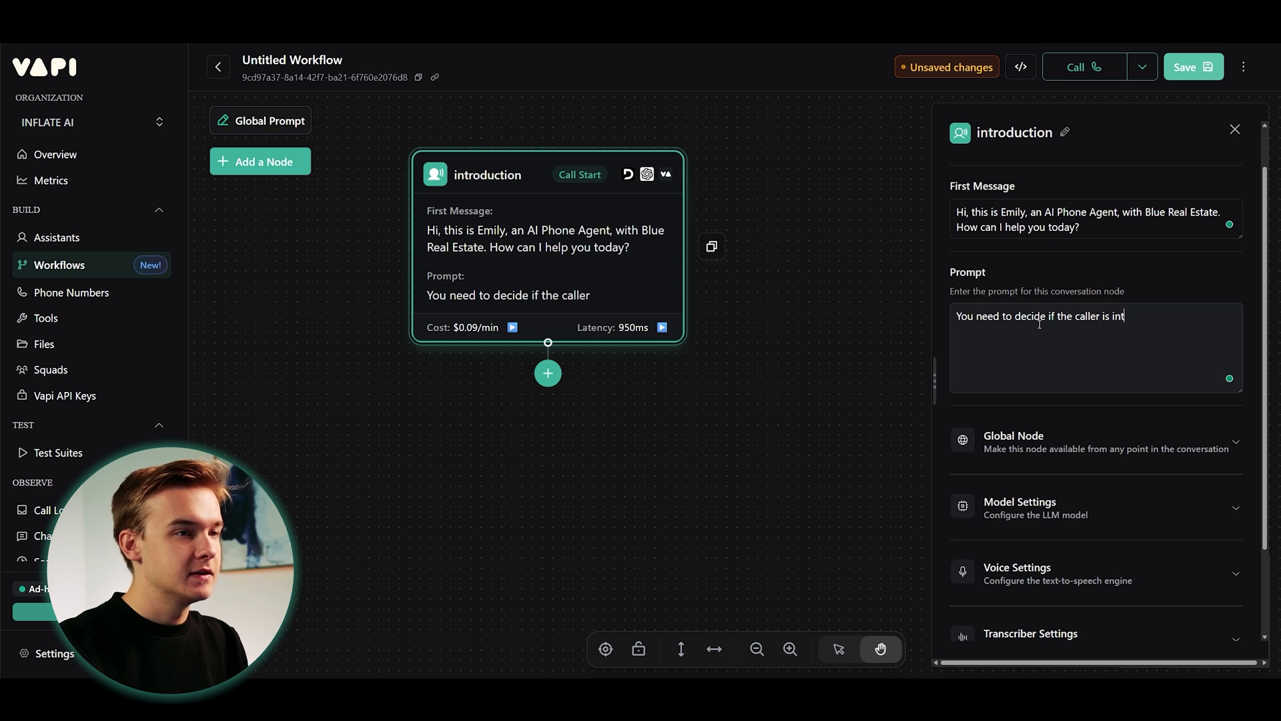
text(erested in selling their )
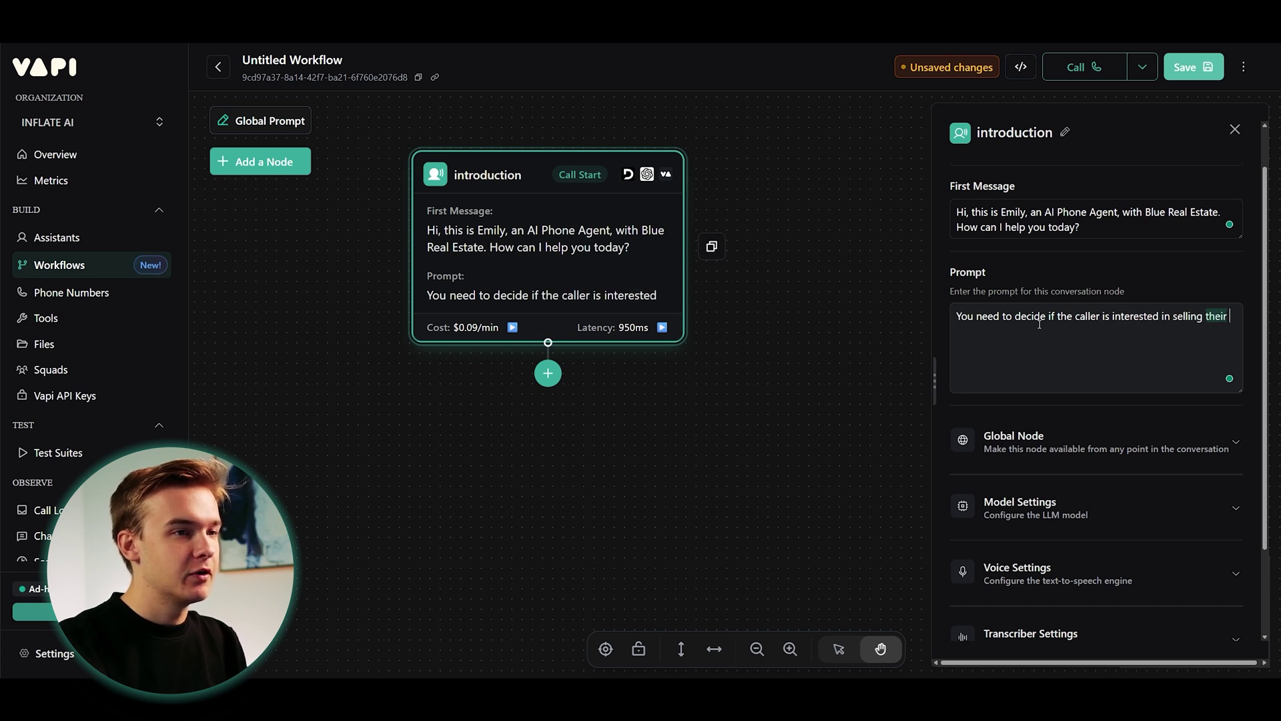
text(property, not interested in selling their property, not interested in selling their proper)
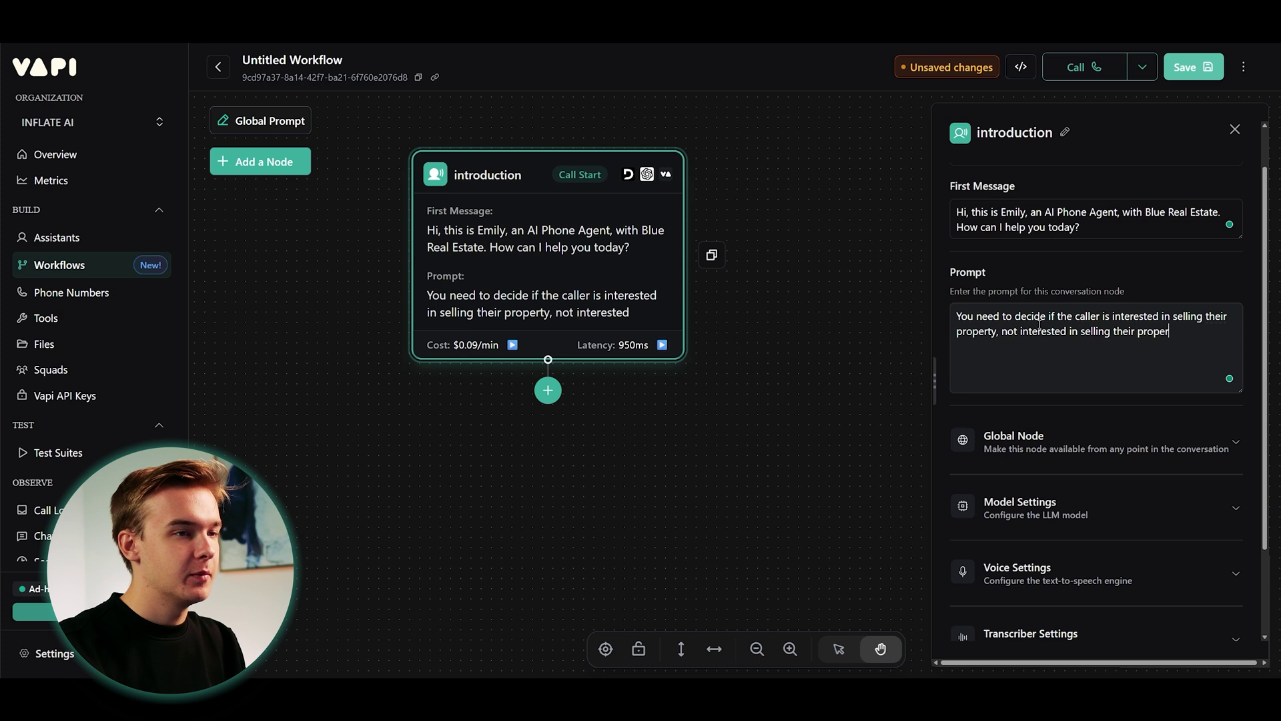
key(ctrl+z)
text(ested in selling their property, buying a property, or just has so)
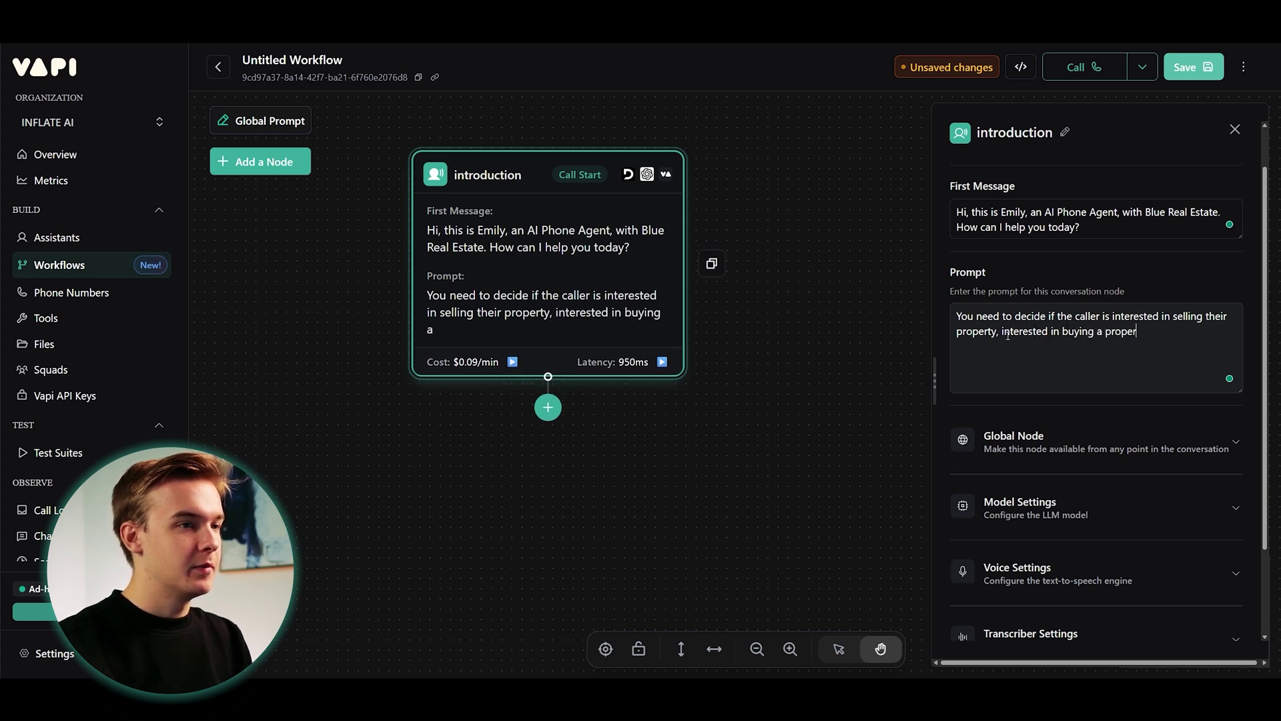
text(me questions.)
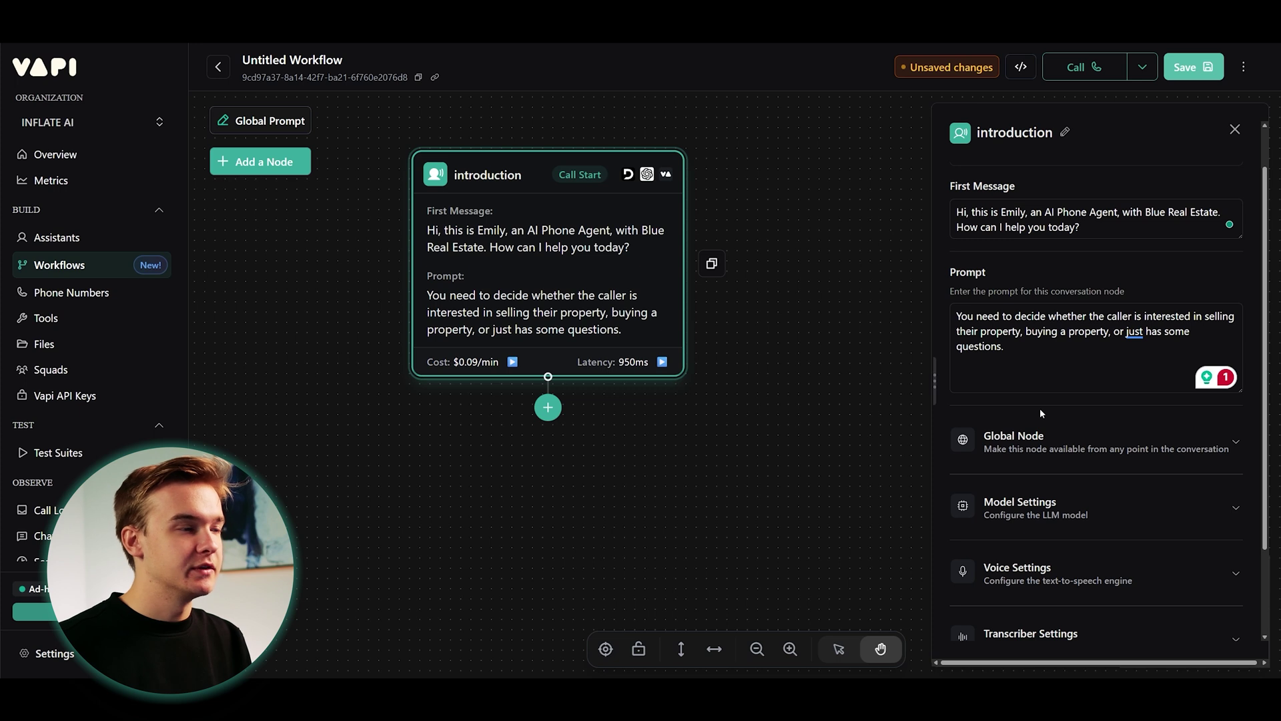
Examine the introduction node's Global Node, Model Settings and Voice Settings options.
scroll(1058, 451, down, 2)
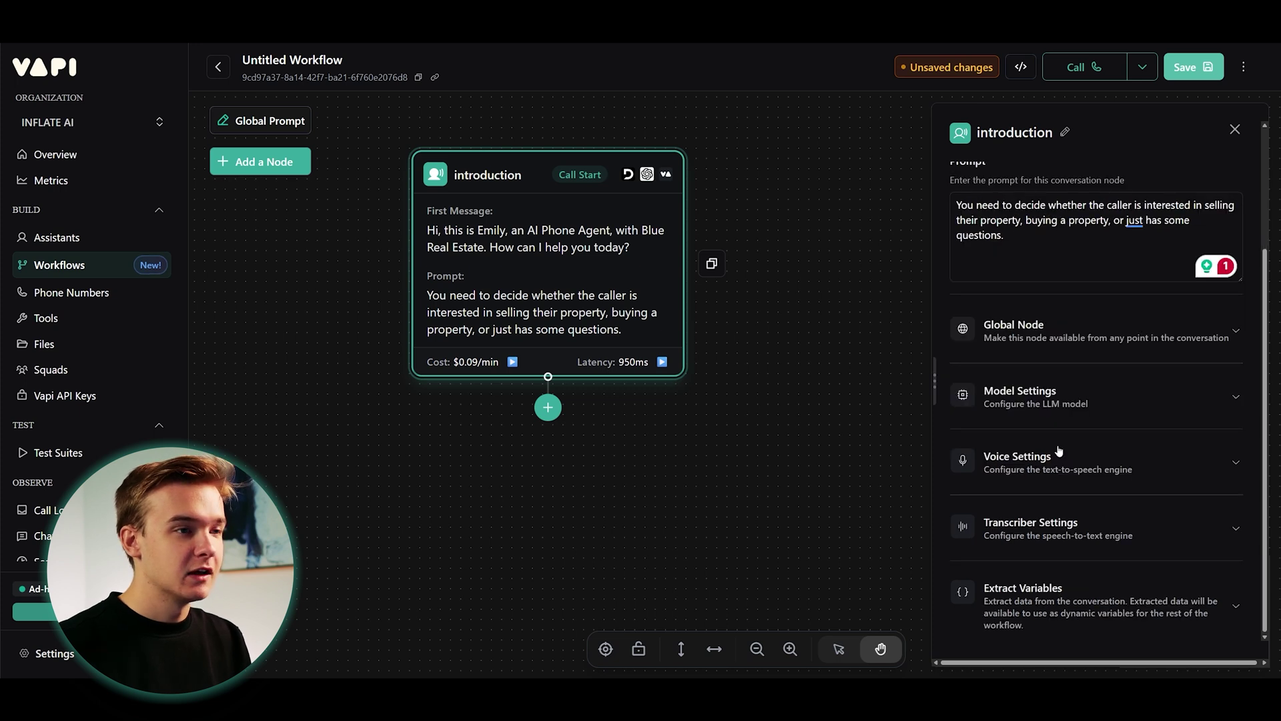
click(1067, 343)
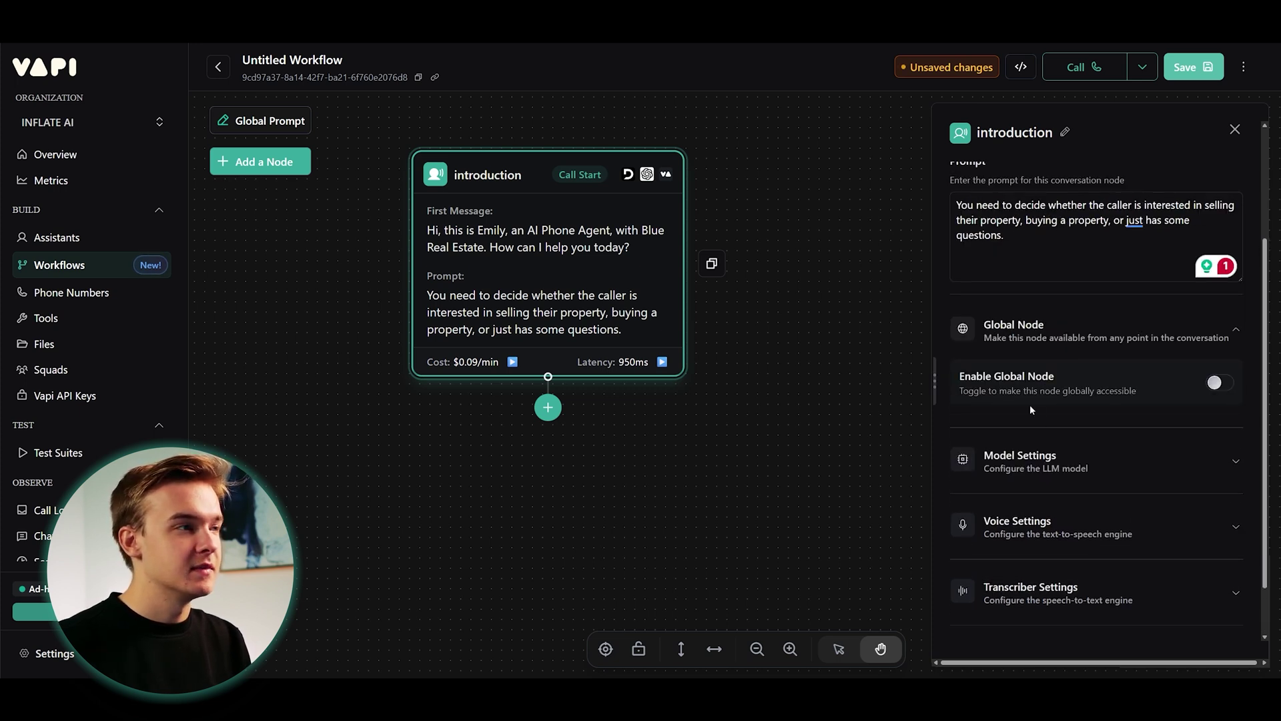
click(1051, 333)
click(1076, 400)
scroll(1094, 401, down, 2)
click(1062, 252)
click(1117, 456)
click(1121, 453)
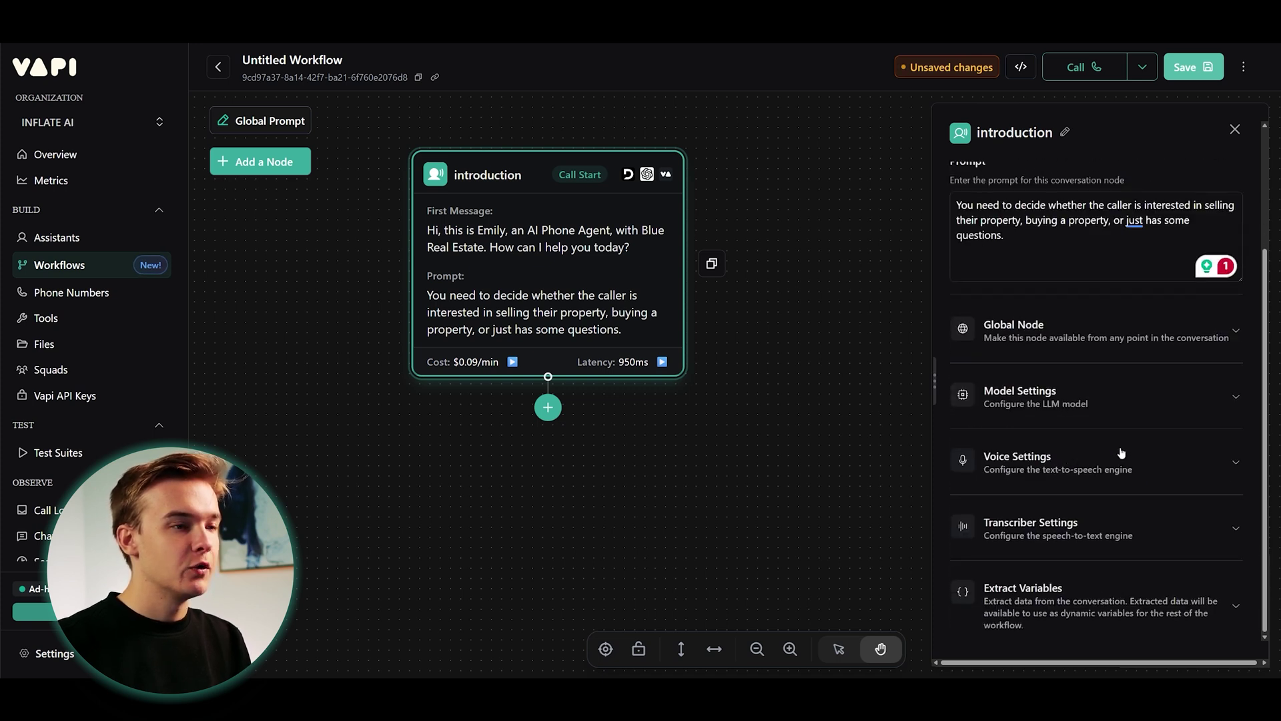
click(1080, 422)
scroll(1154, 274, down, 2)
click(1045, 253)
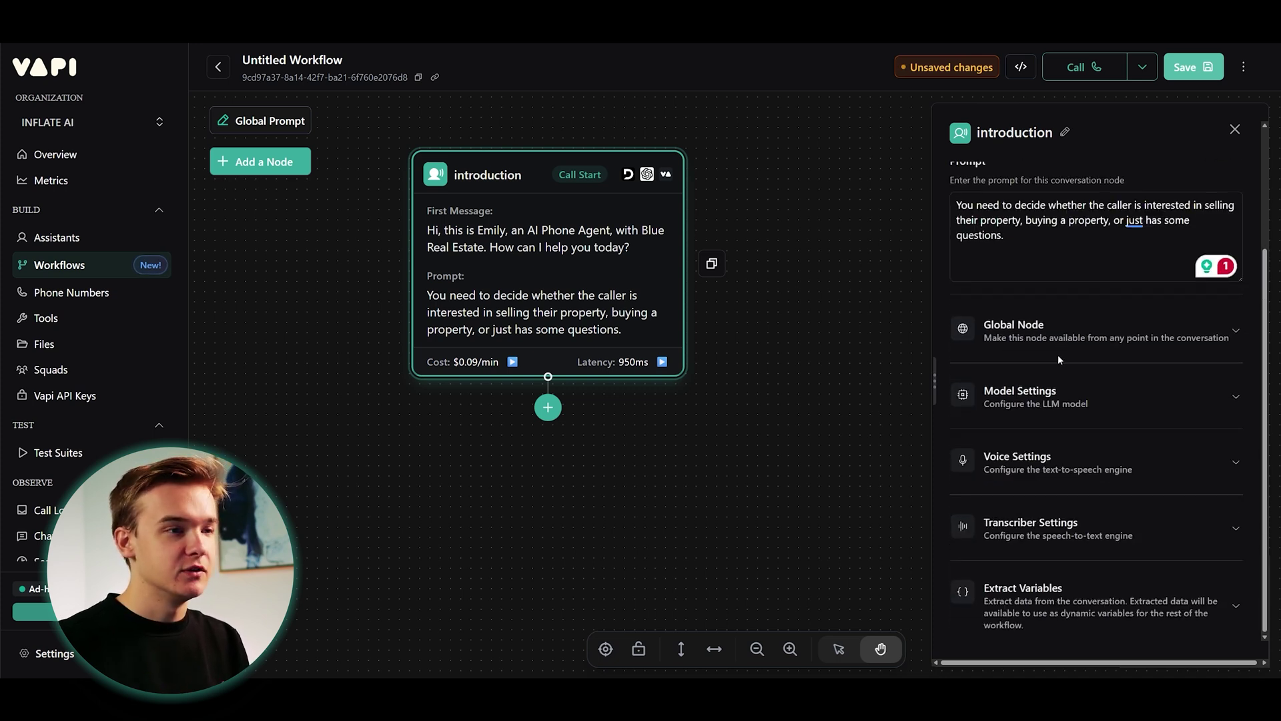
Add a Conversation node after the introduction node, place it below and to the left, and view the condition on their connection.
click(781, 347)
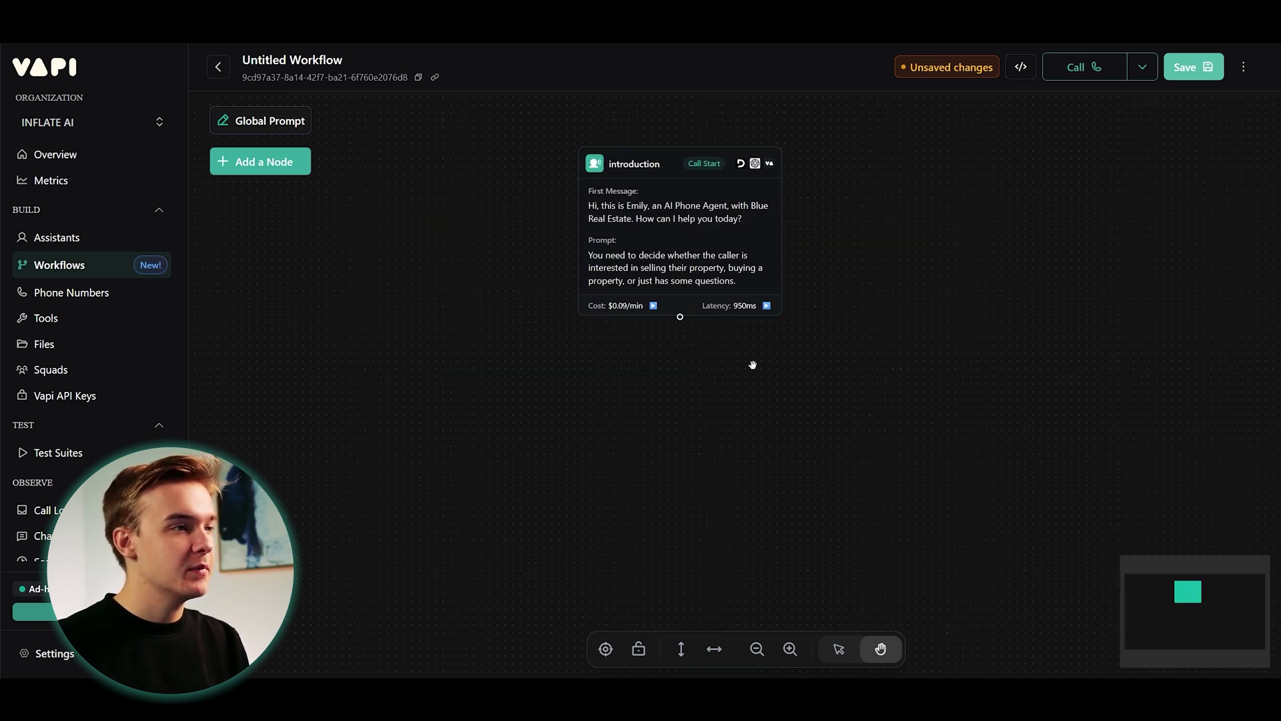
click(680, 341)
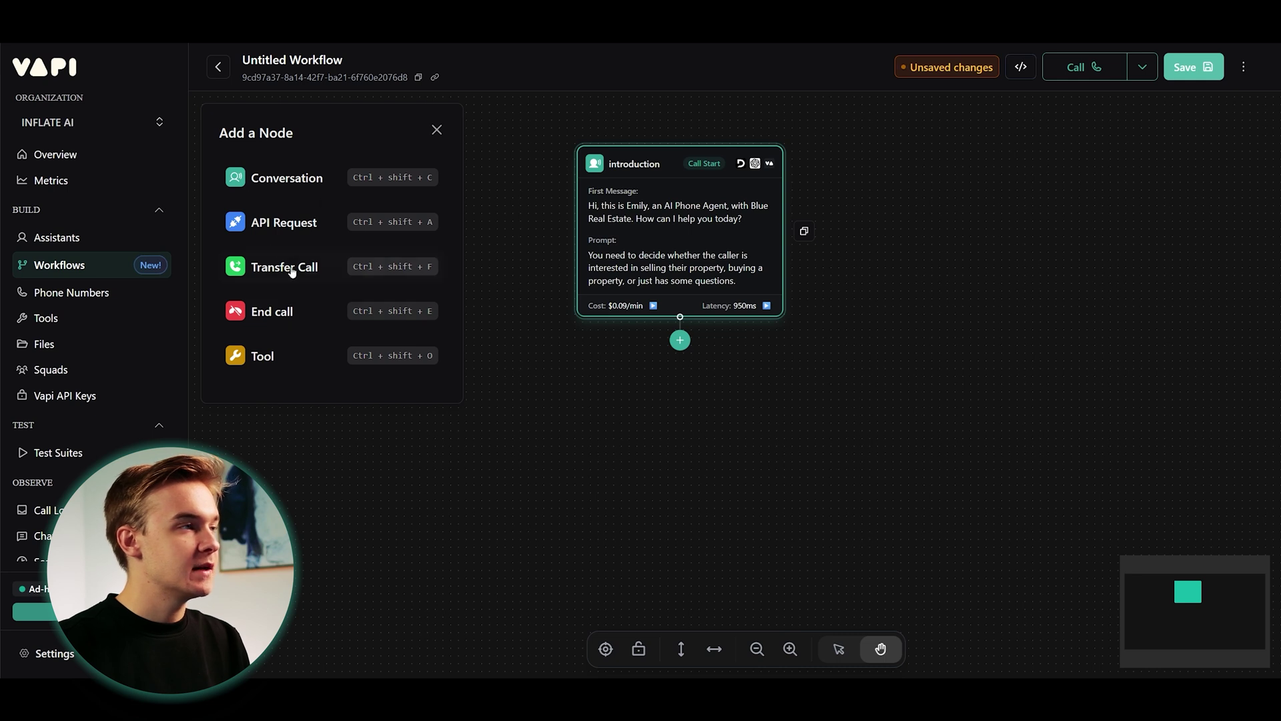
click(300, 180)
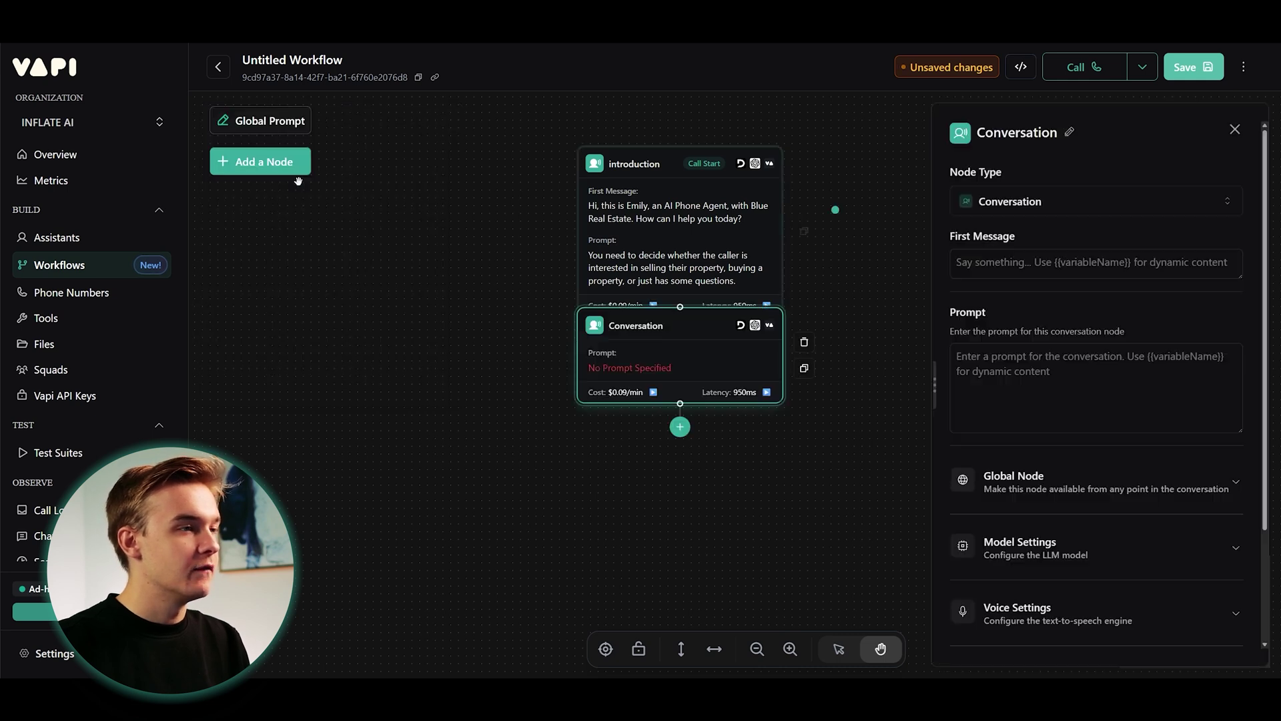
drag(688, 329, 422, 479)
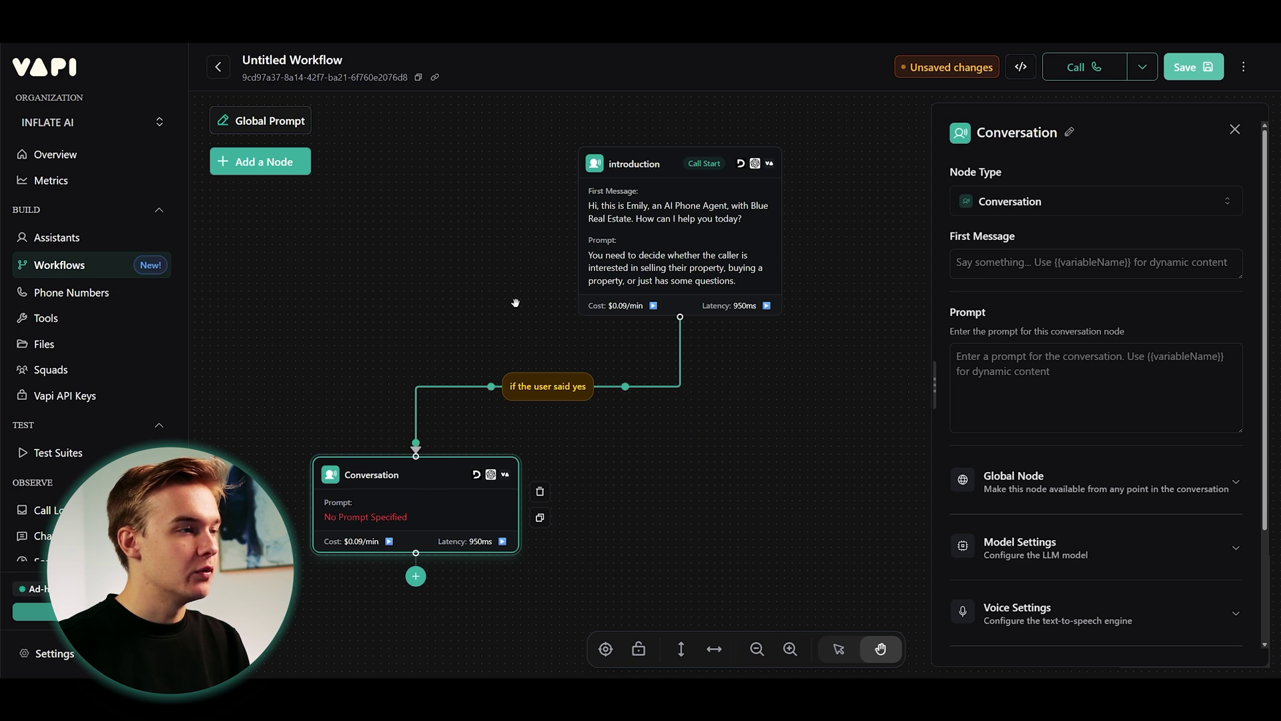
click(647, 386)
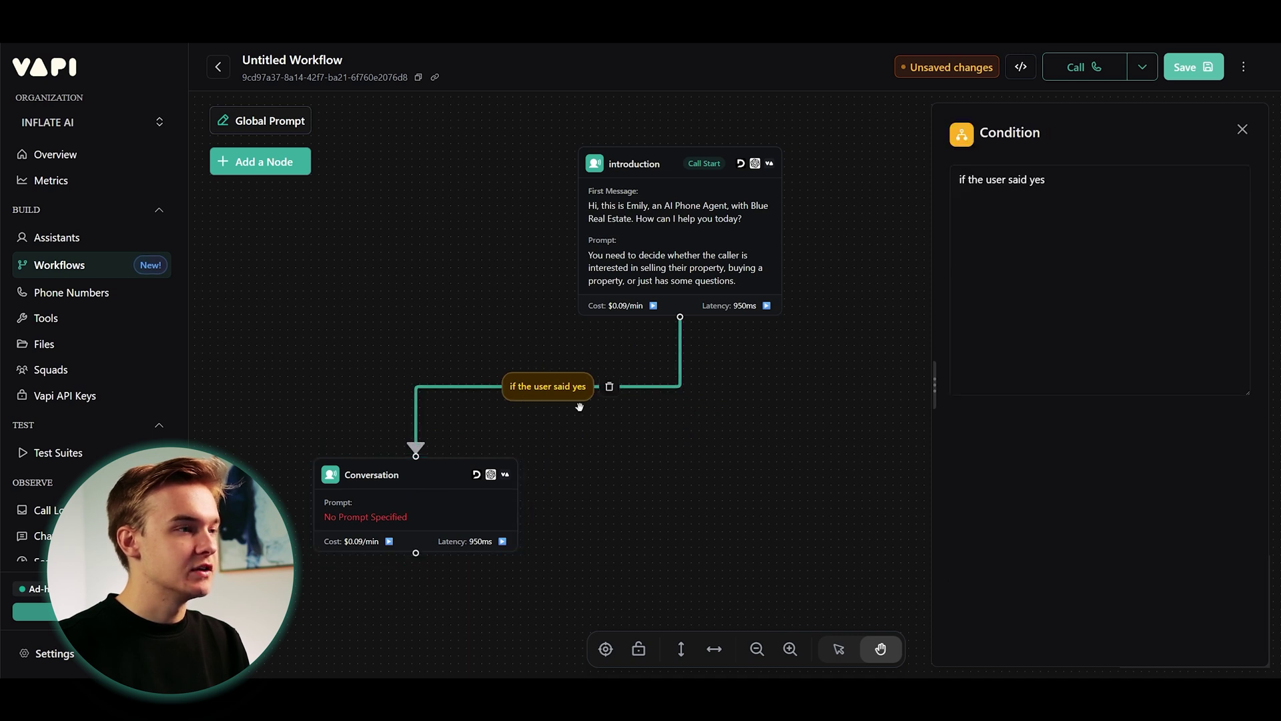
click(614, 400)
Add a second Conversation node branching from the introduction node and place it below and to the right, level with the first one.
scroll(668, 443, down, 2)
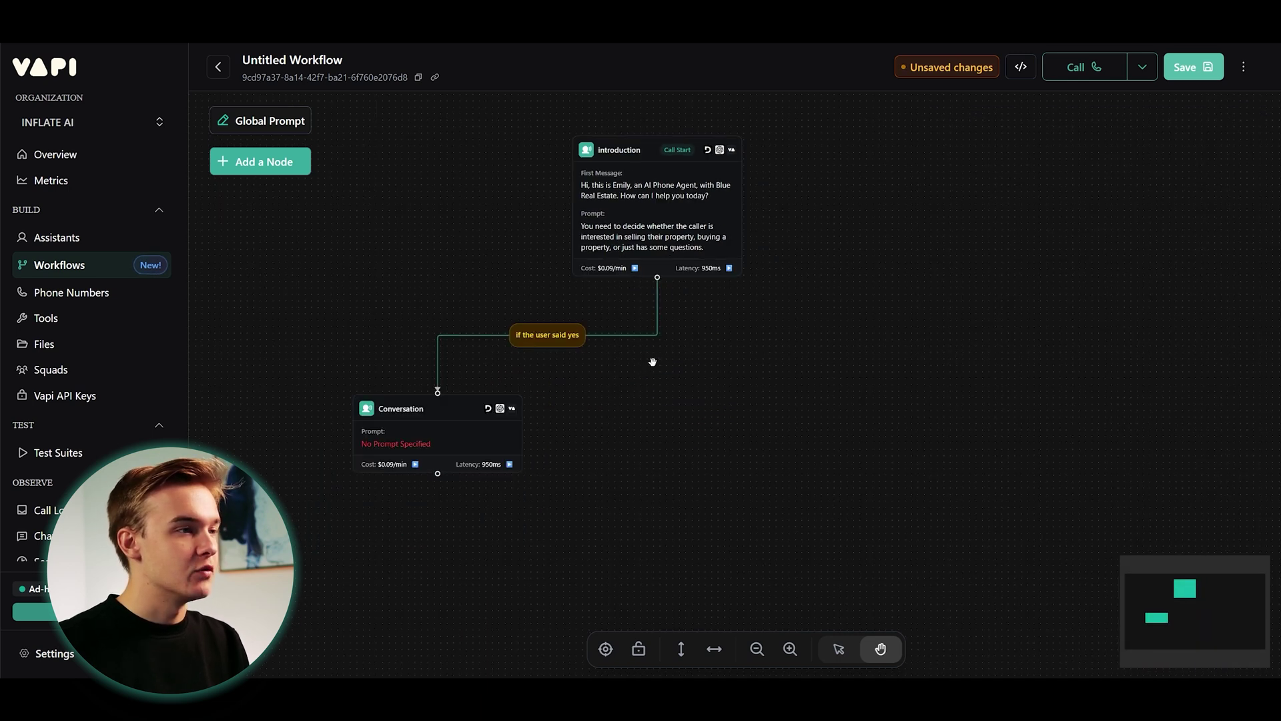
click(671, 259)
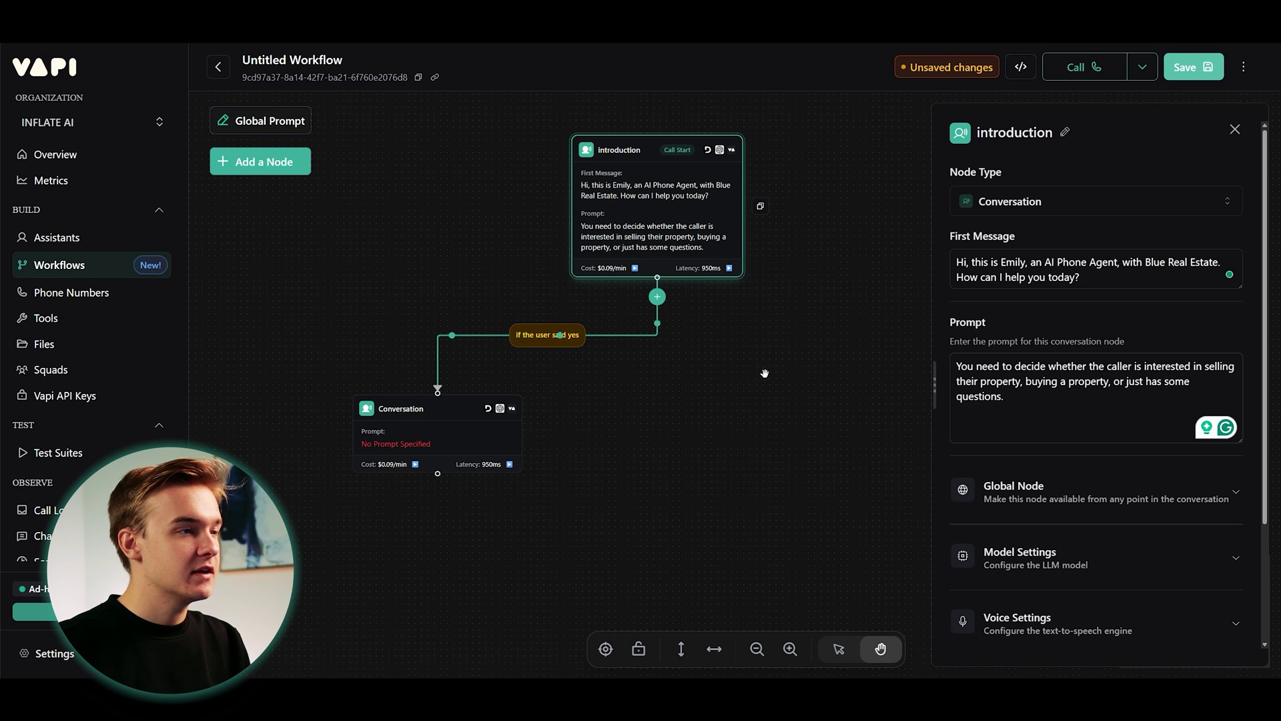
click(657, 296)
click(314, 183)
drag(675, 312, 843, 443)
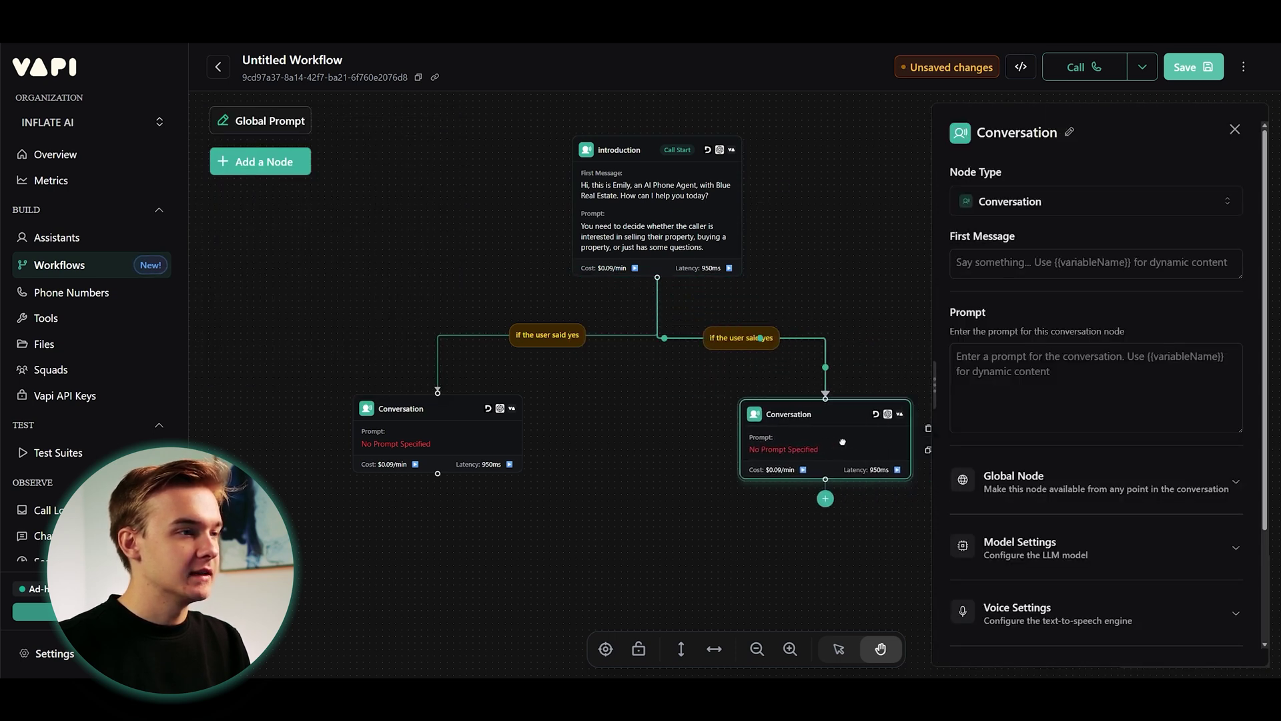
Add a third Conversation node from the introduction node and position it between the other two.
drag(656, 298, 874, 427)
click(545, 320)
click(263, 177)
drag(781, 286, 596, 285)
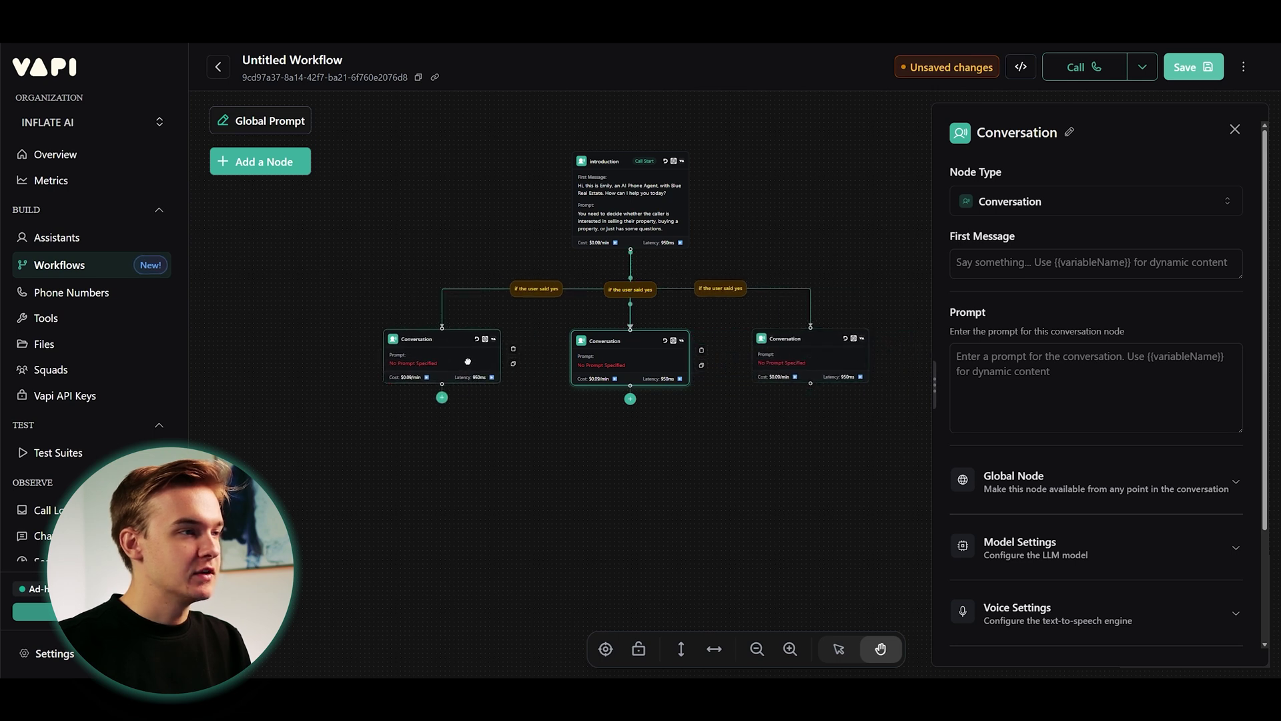
Set the middle branch's condition to "If the user just has some questions".
click(582, 351)
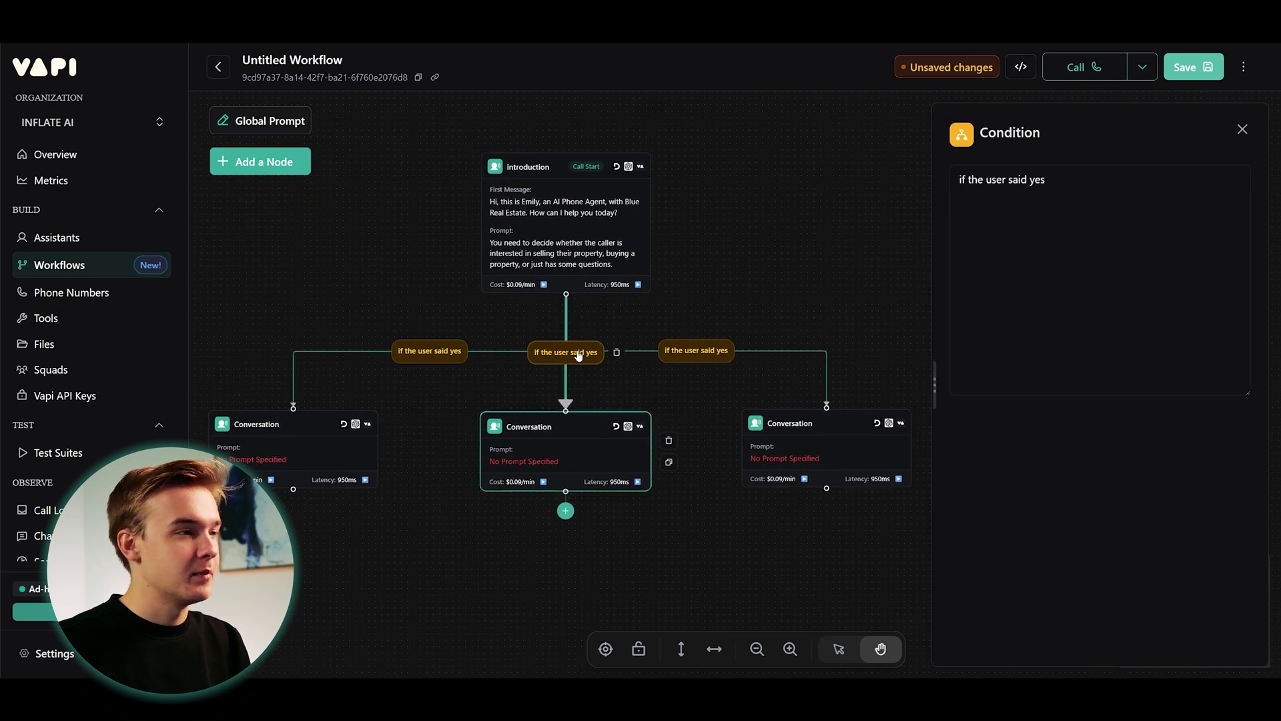
key(ctrl+a)
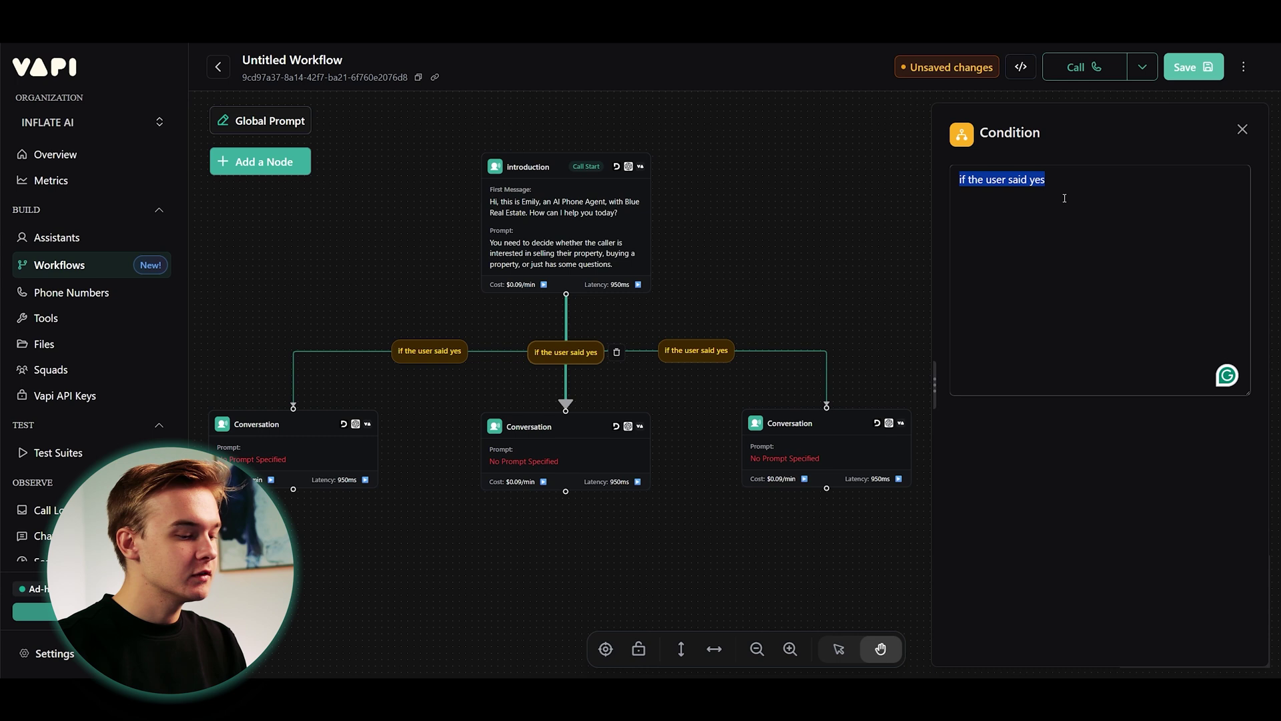
text(If the user just has some questions)
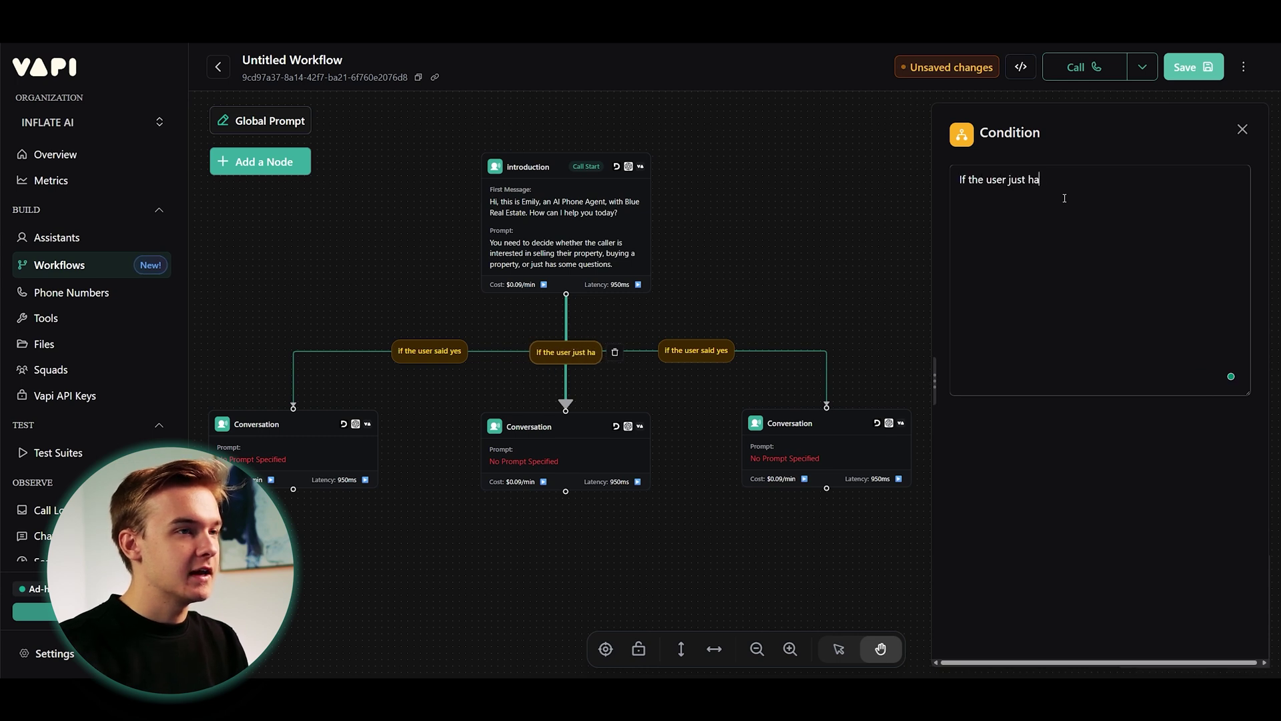
Set the right branch's condition to "If the user is intersted in buying a property".
click(696, 350)
key(ctrl+a)
text(If the)
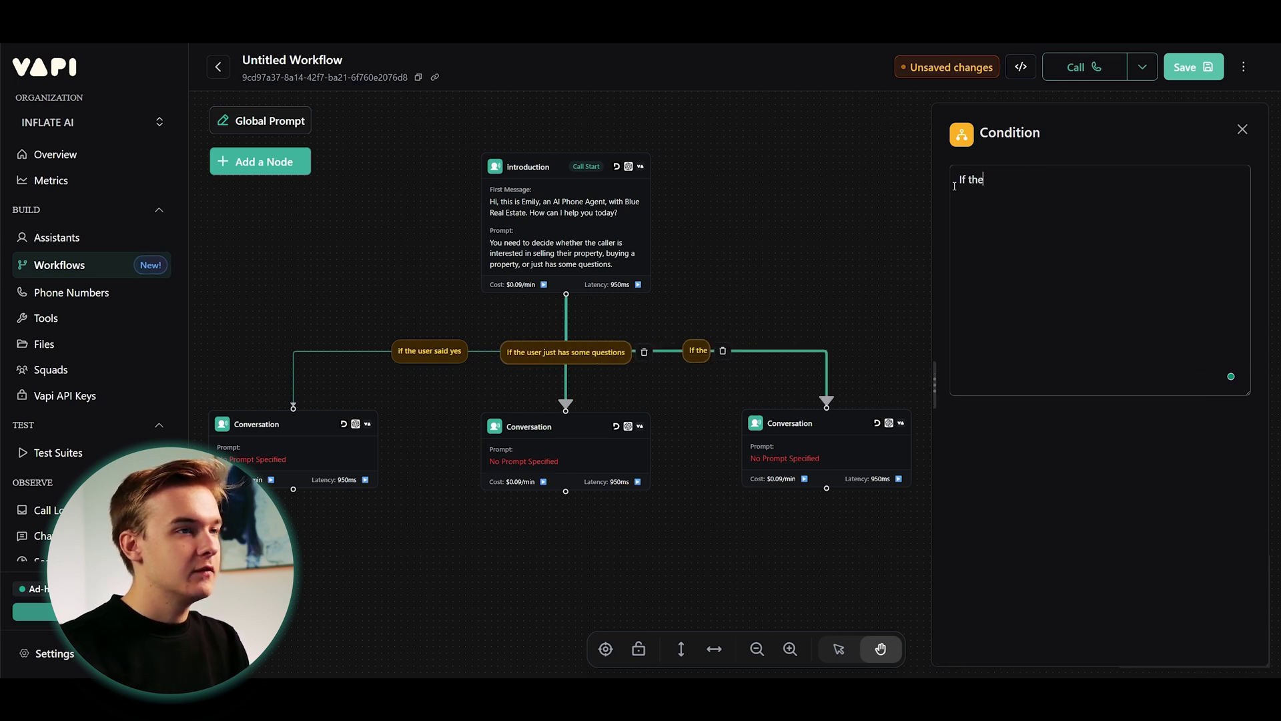
text( user is intersted in buying a proper)
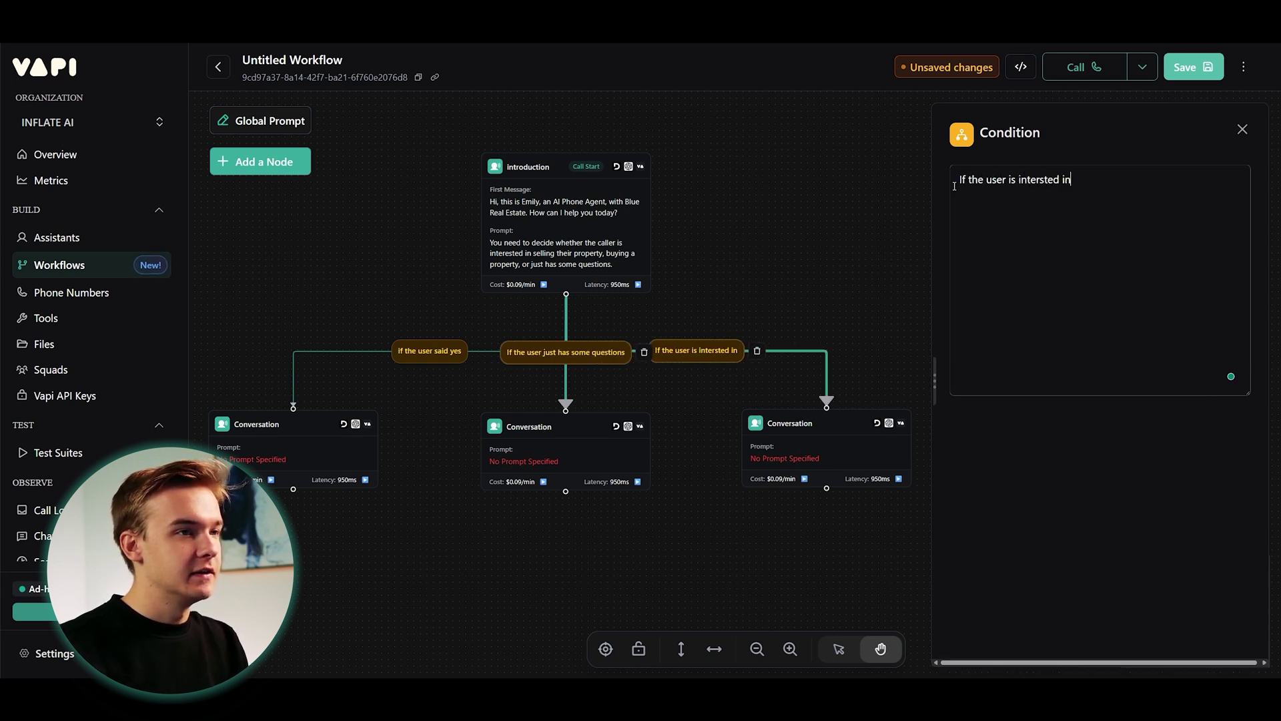
text(ty)
Set the left branch's condition to "if the user is interested in selling their property".
text(if the user is intersted )
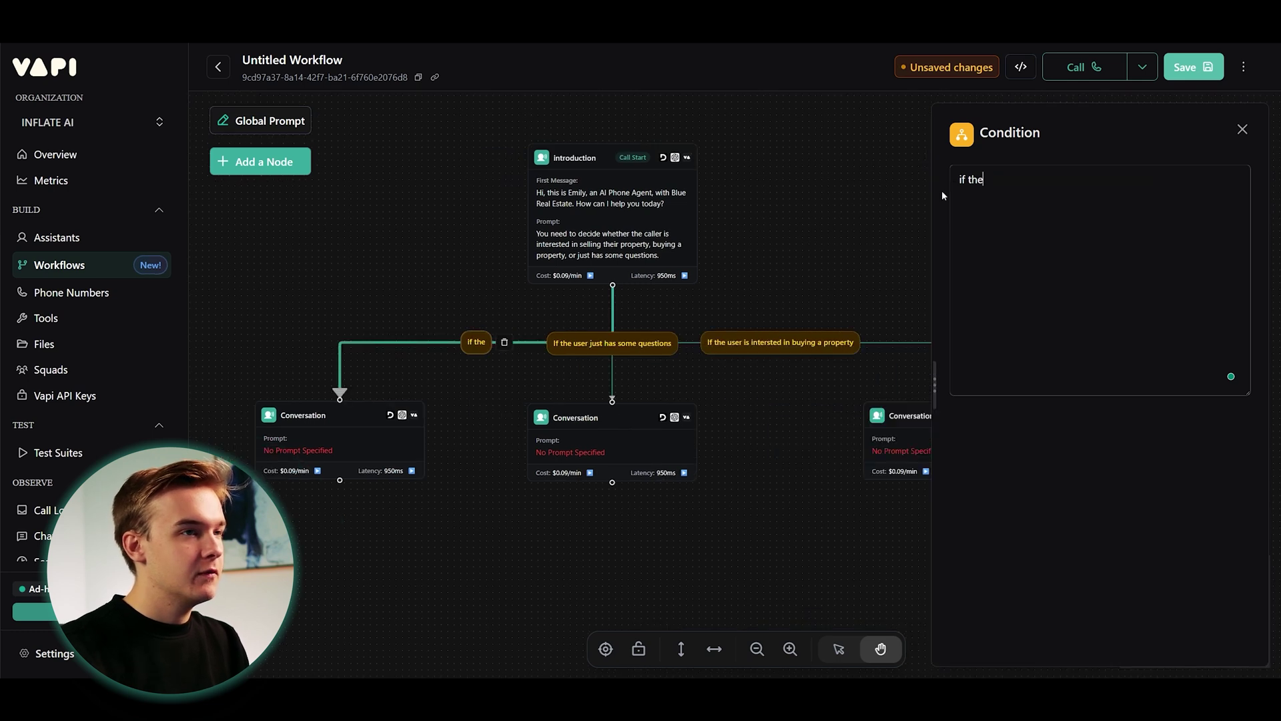
text(in selling their peropert...)
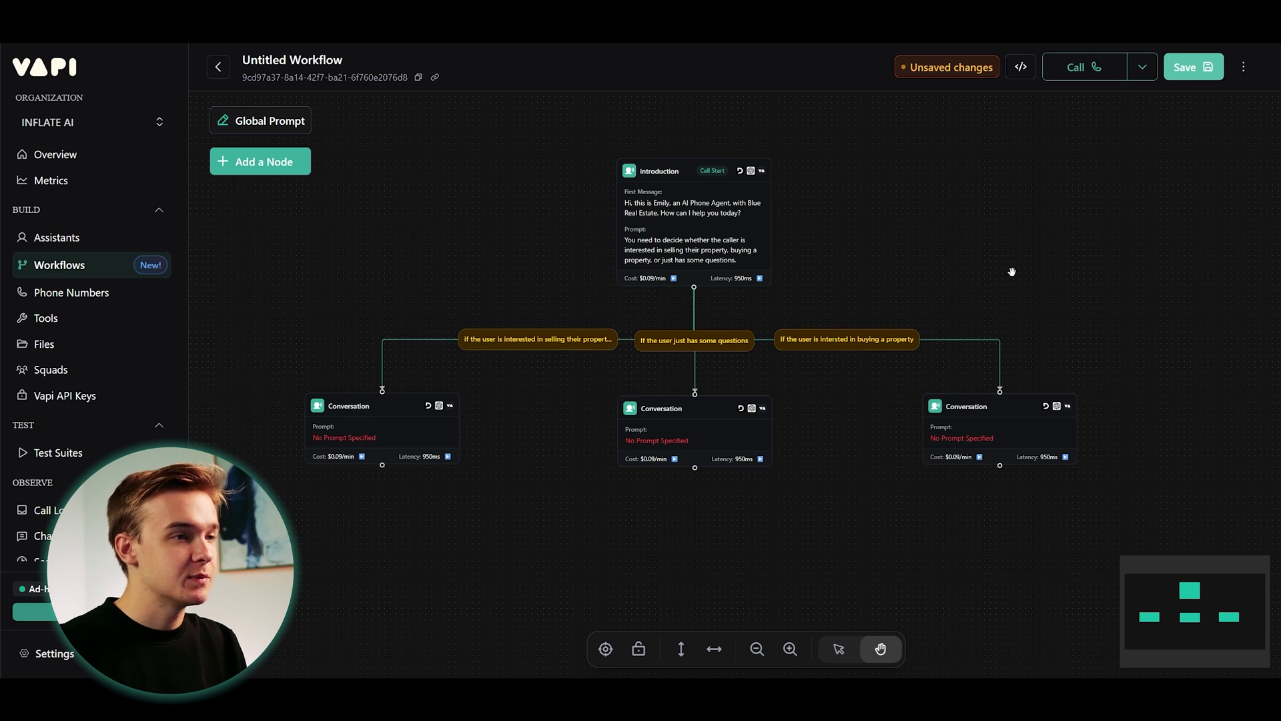
Begin the right buying node's prompt by thanking callers and stating "We now need to ask them a couple of questions.".
scroll(1015, 283, up, 1)
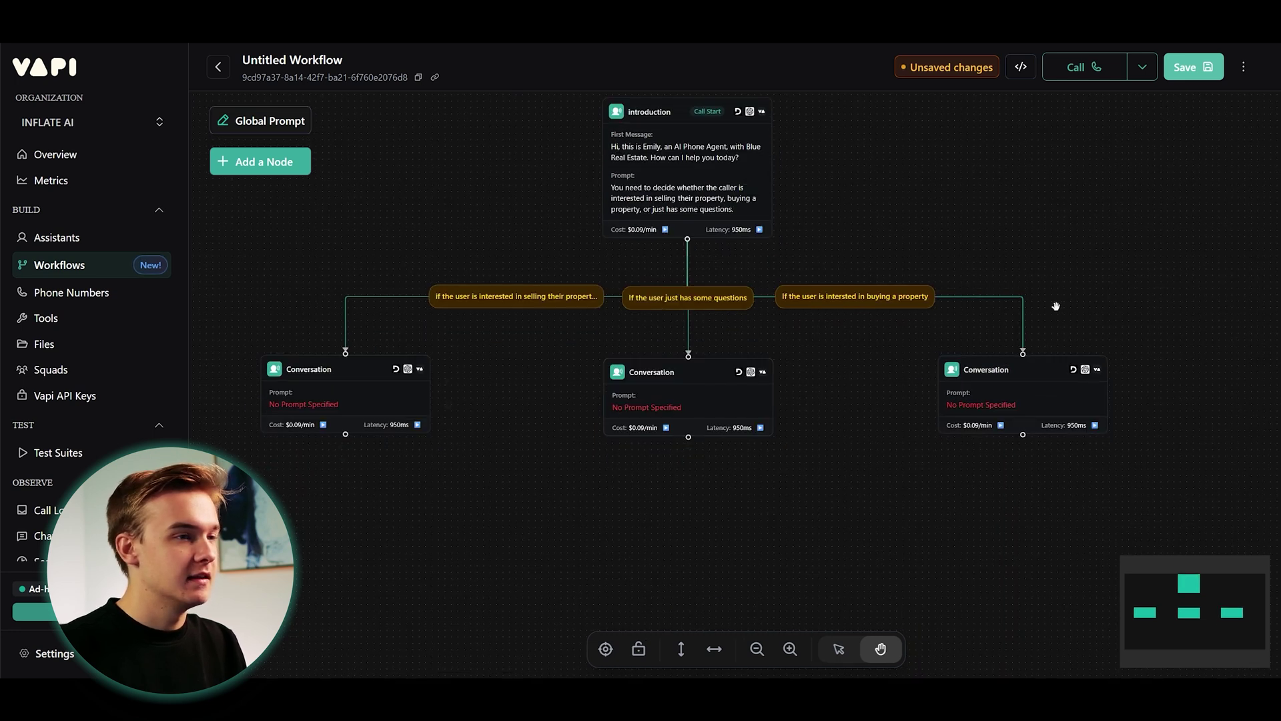
click(1018, 395)
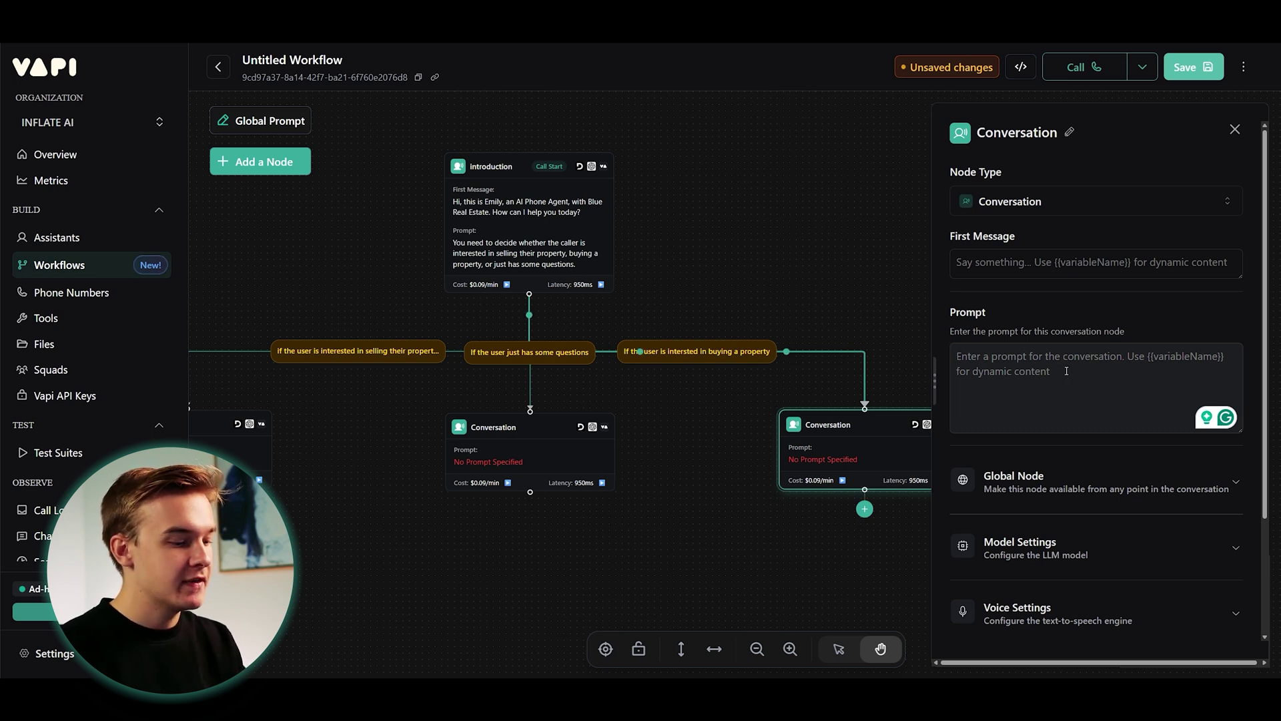
text(Thank them for wa)
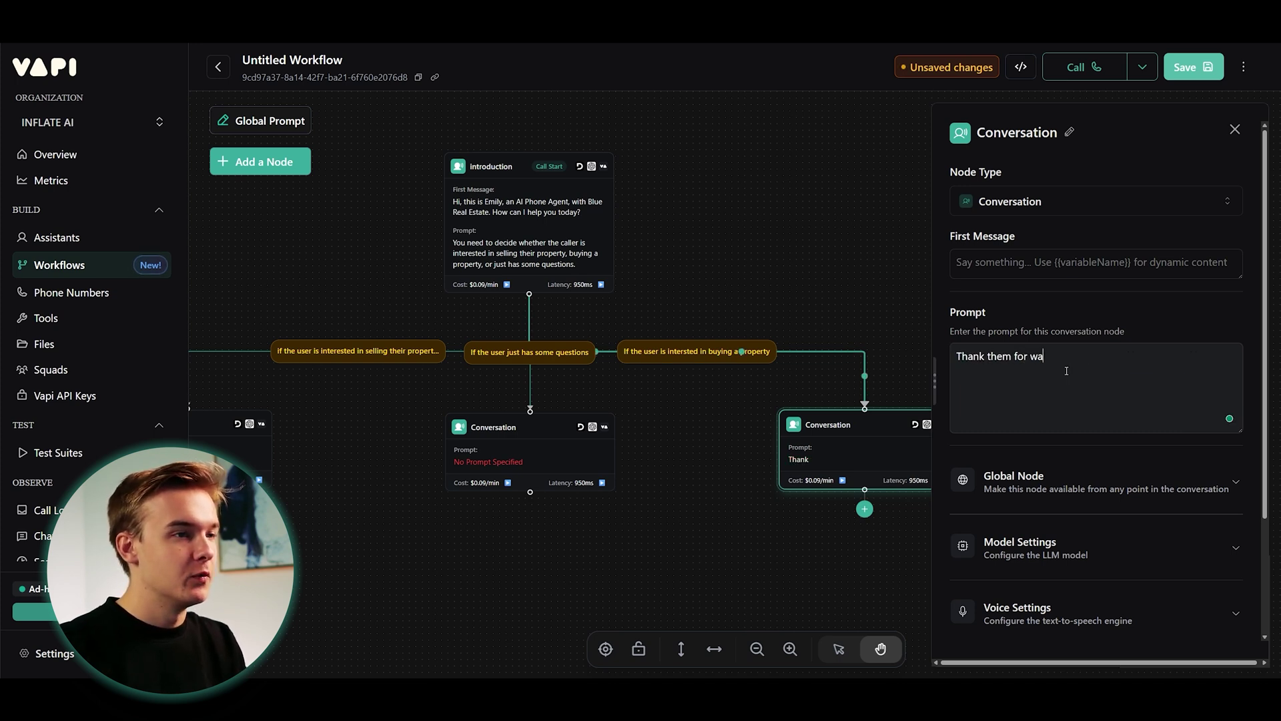
text(nting to sell their property. e)
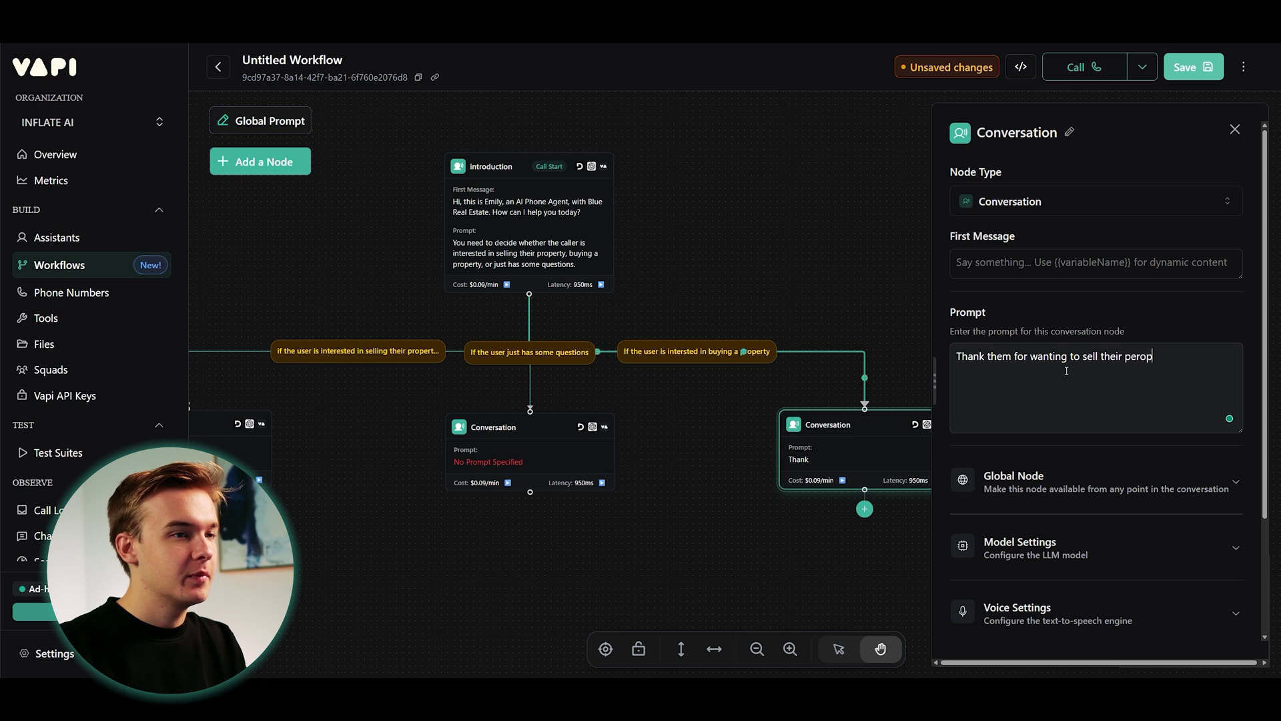
key(BackSpace)
text(We no)
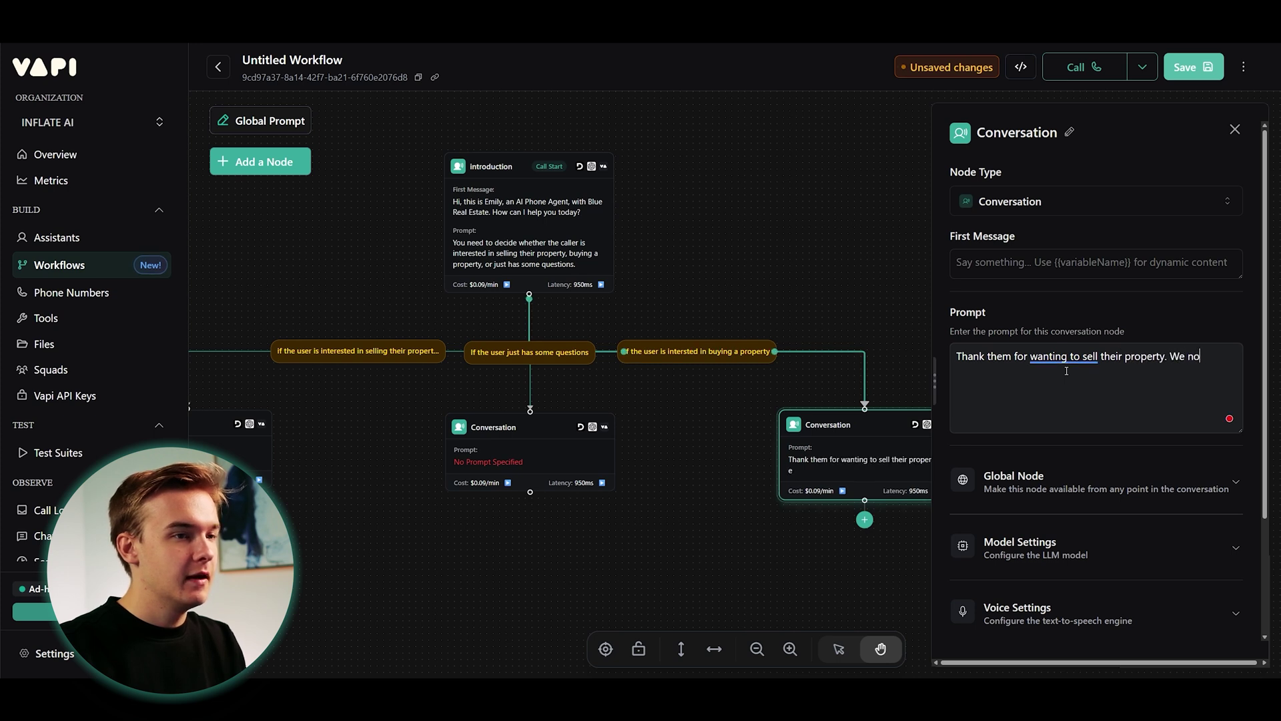
text(w need to ask them a )
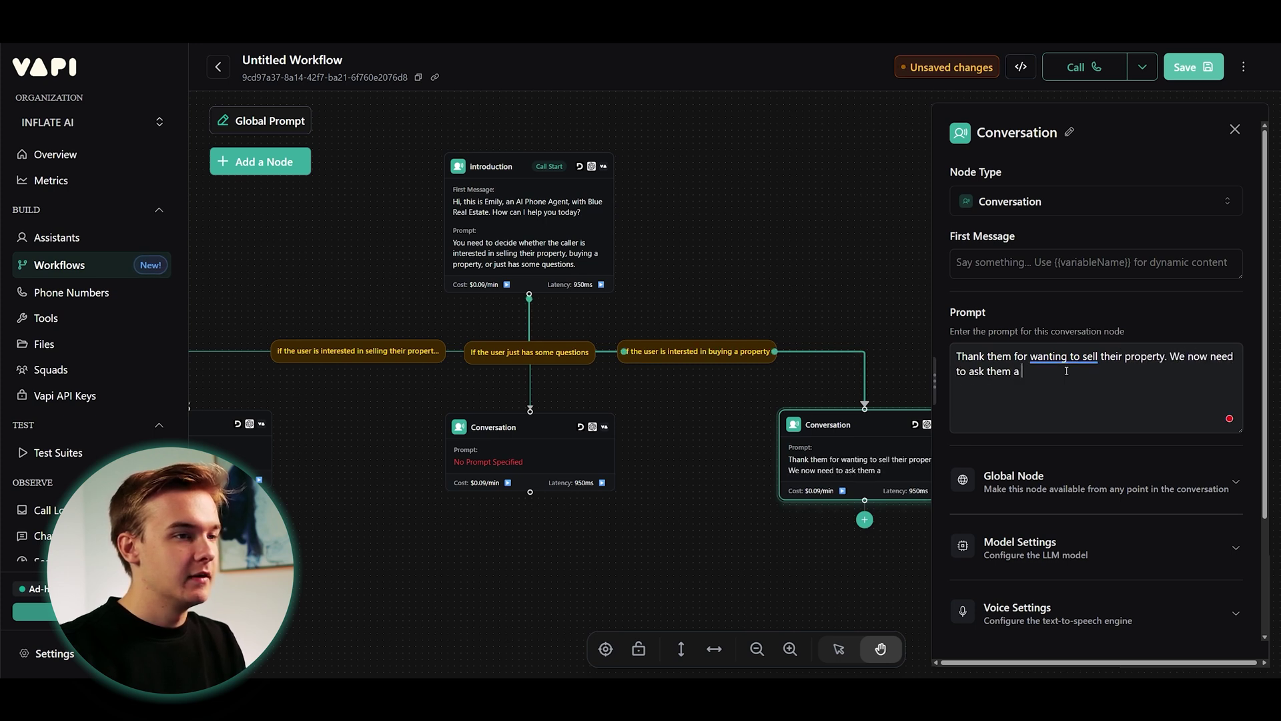
text(couple of questions. First ask t)
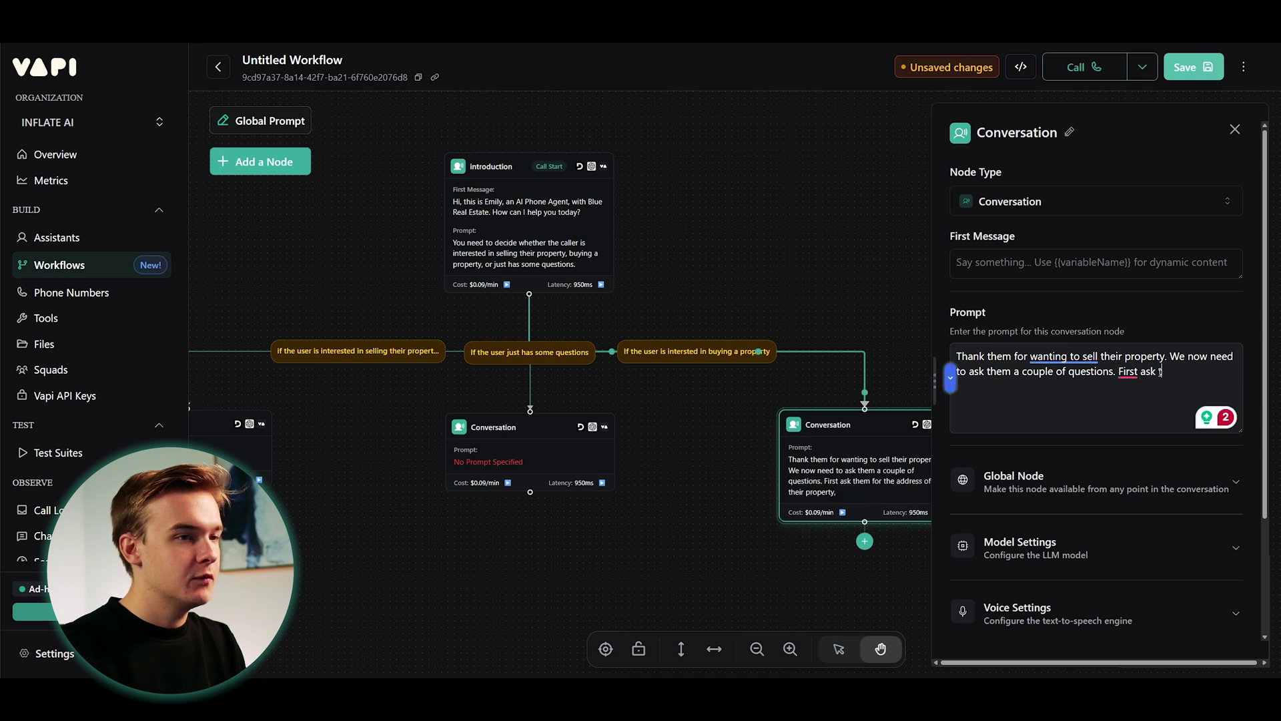
Complete the buying prompt by asking for a property of interest and price range, make the thanks about buying, and correct the grammar.
text(hem I)
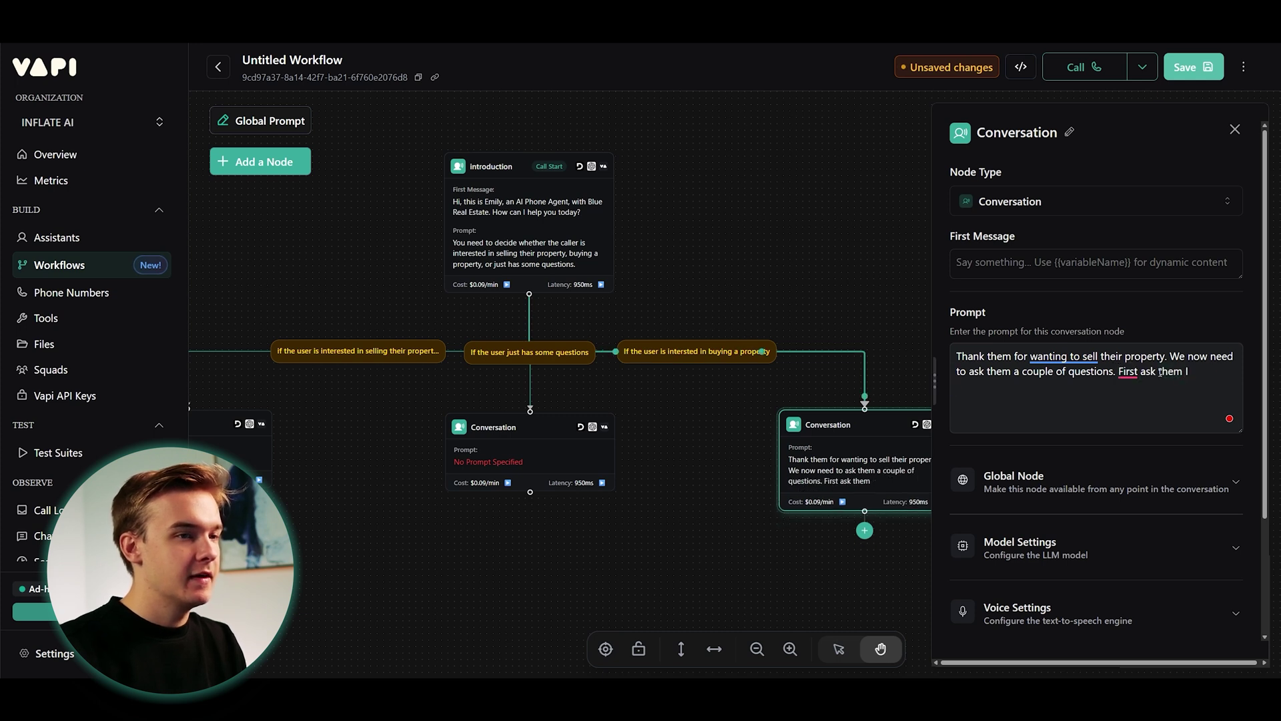
text(f they have a property)
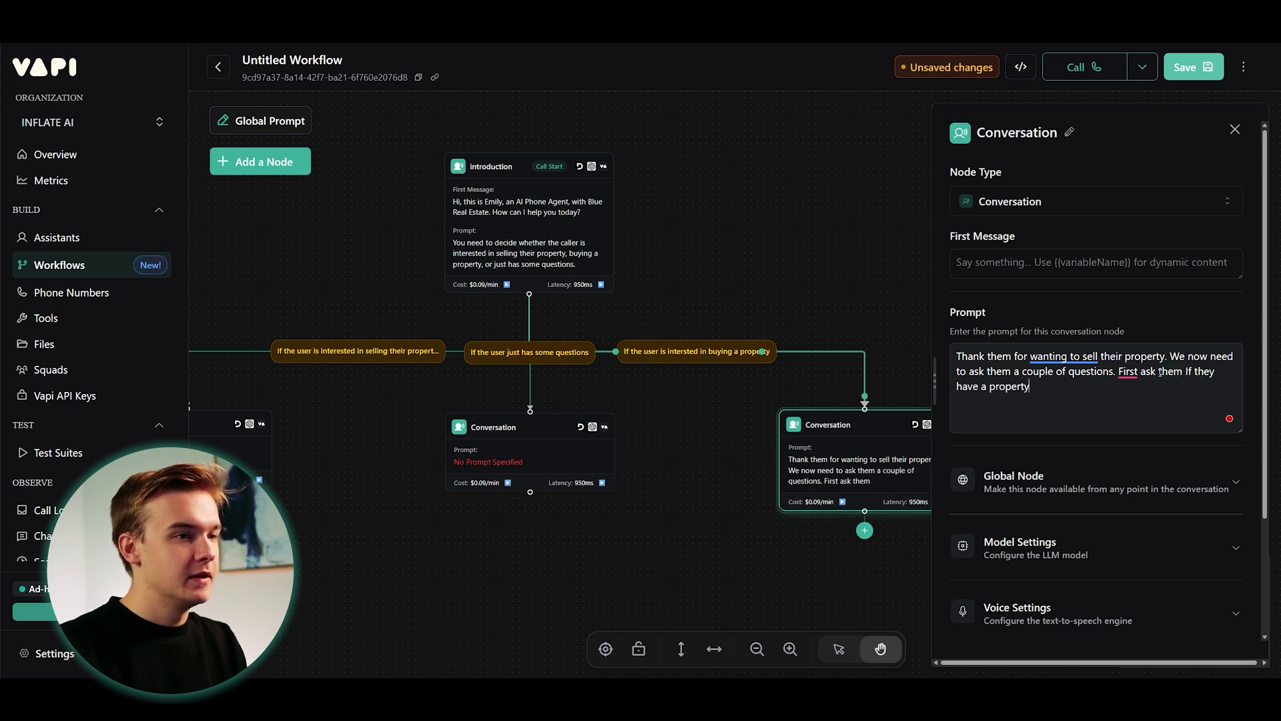
text( they are interested in and then ask th)
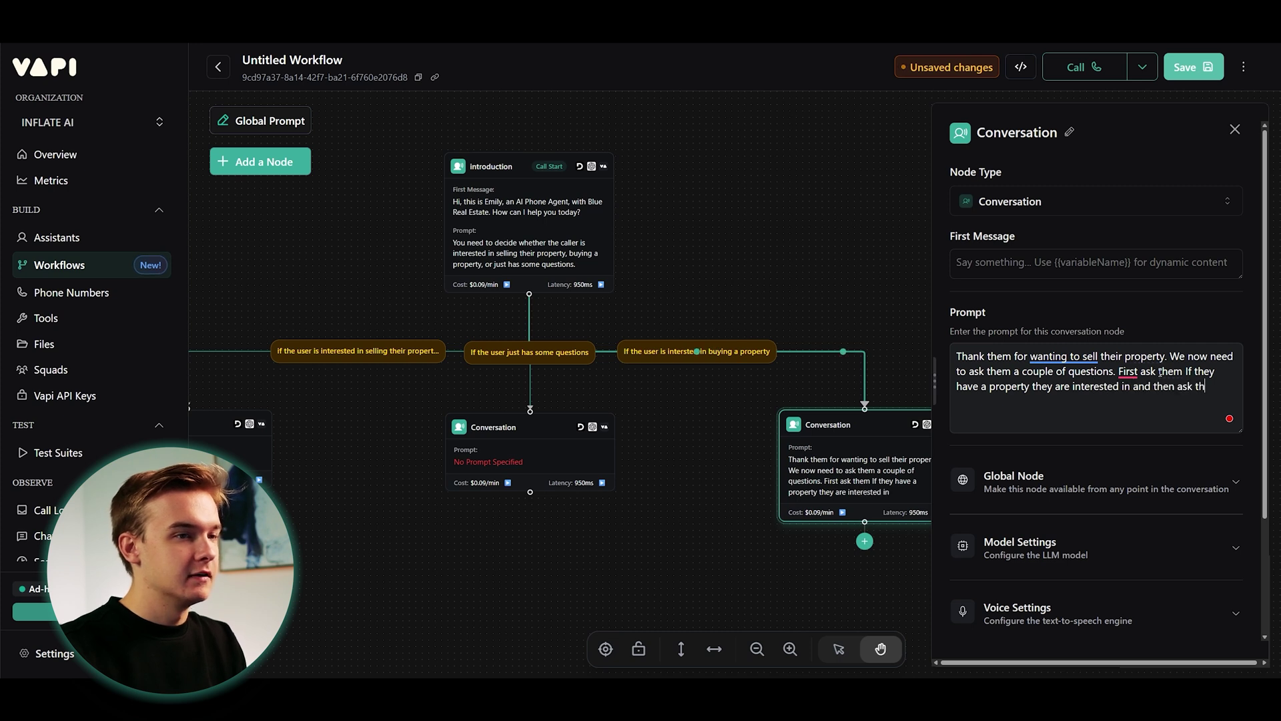
text(em for therir price range.)
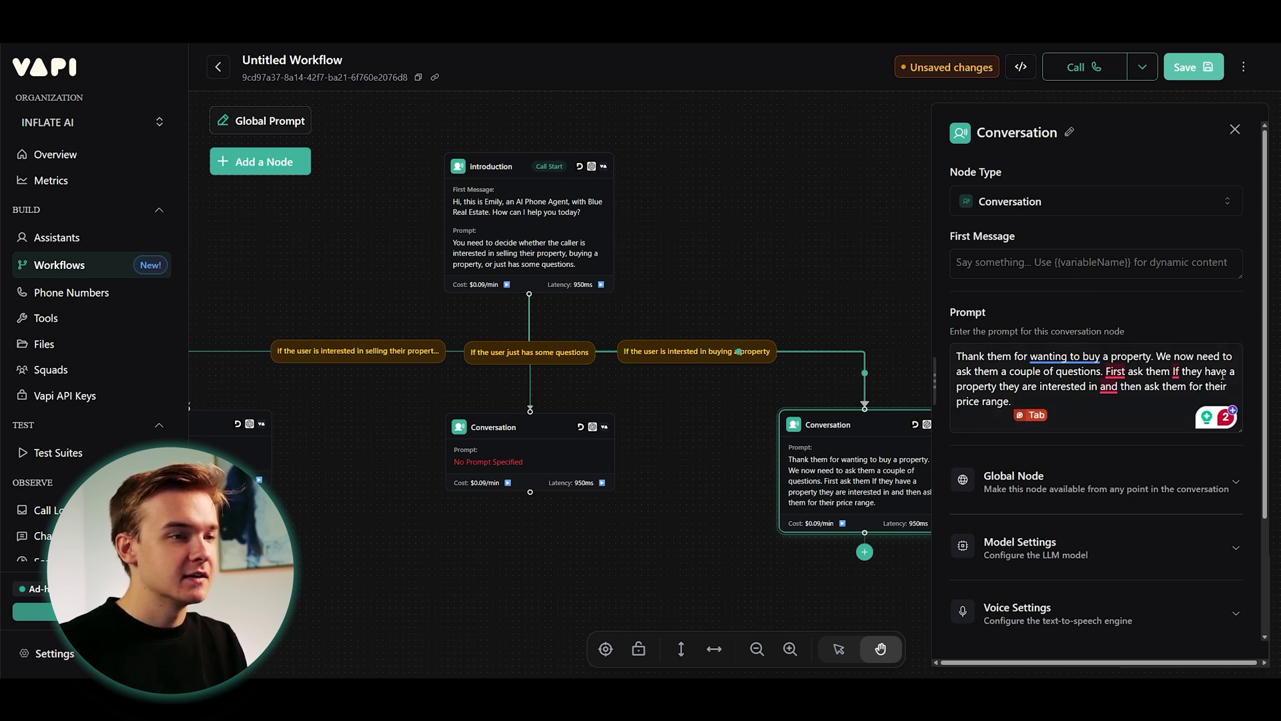
key(Tab)
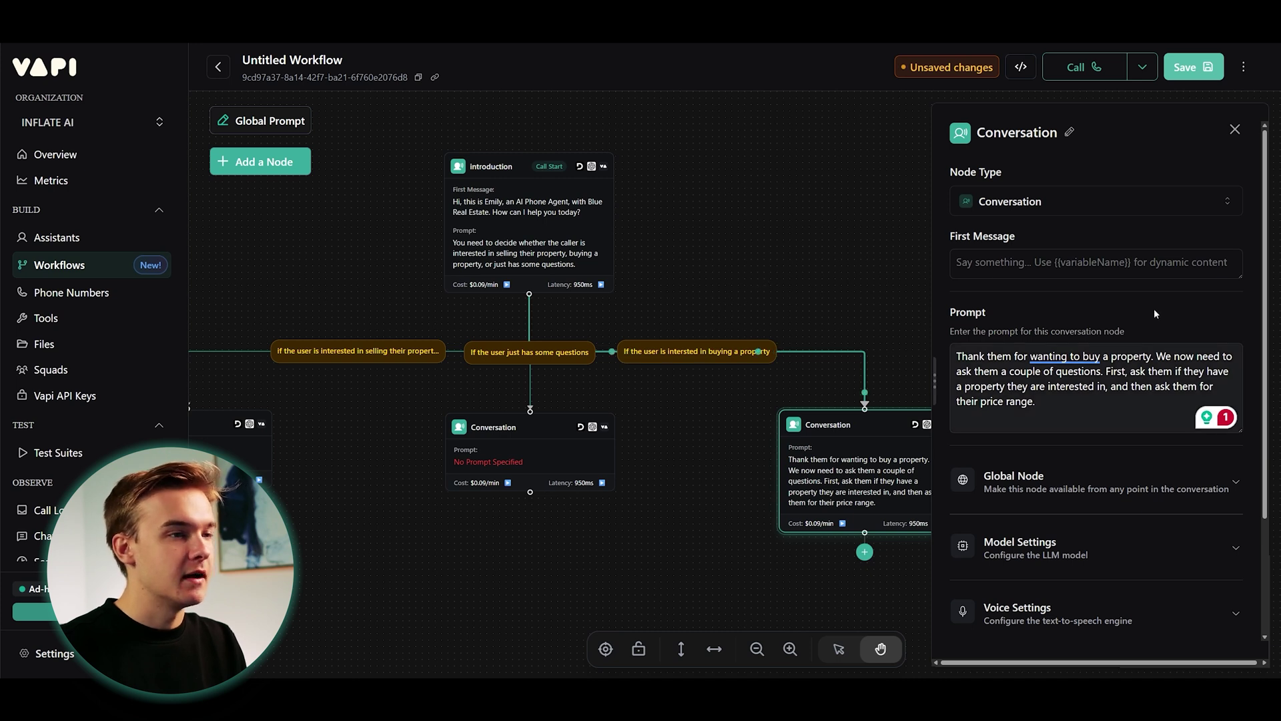
click(773, 253)
drag(737, 216, 824, 204)
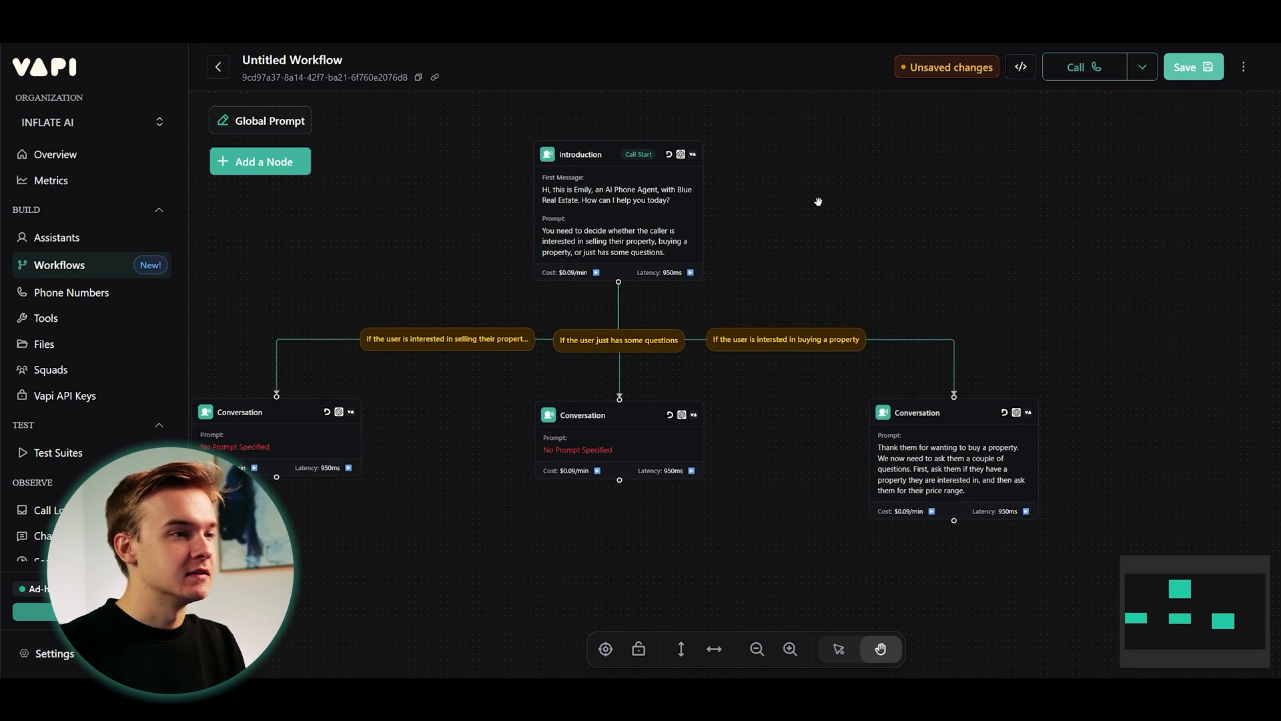
Run a test call of the workflow as a caller interested in buying a property with a budget around half a million.
click(947, 447)
click(859, 248)
scroll(781, 257, up, 2)
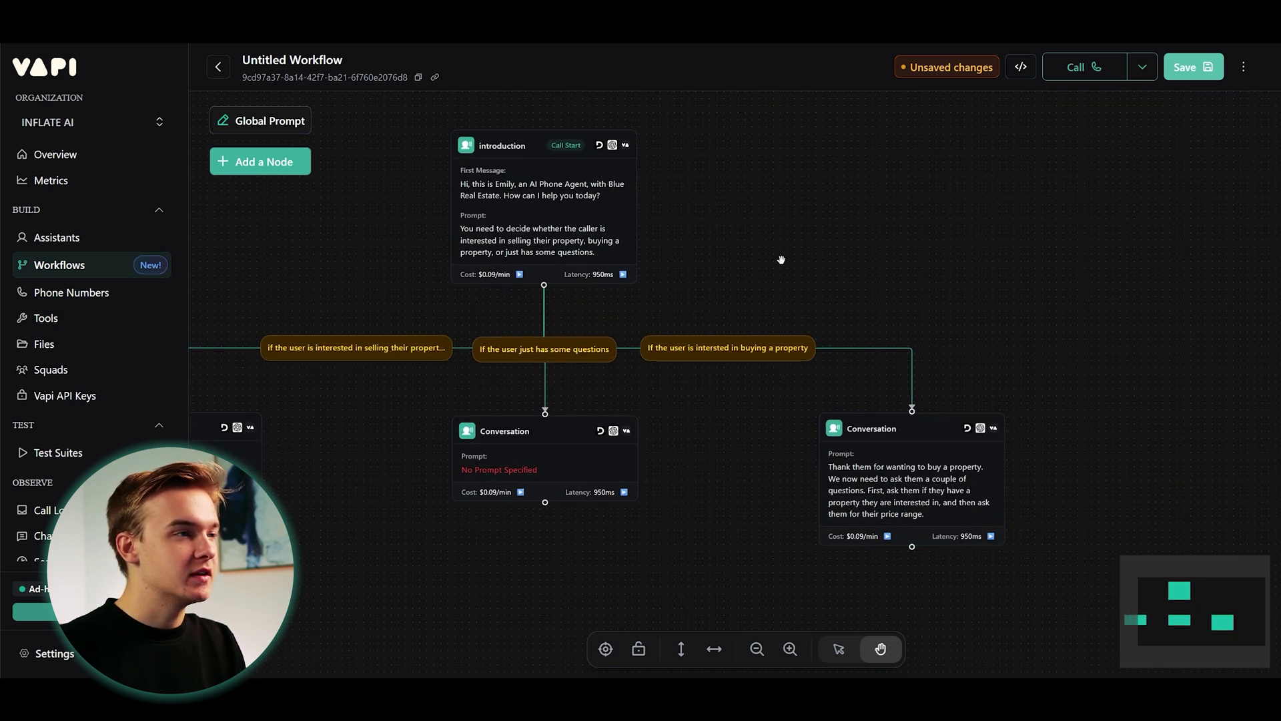
scroll(769, 280, down, 1)
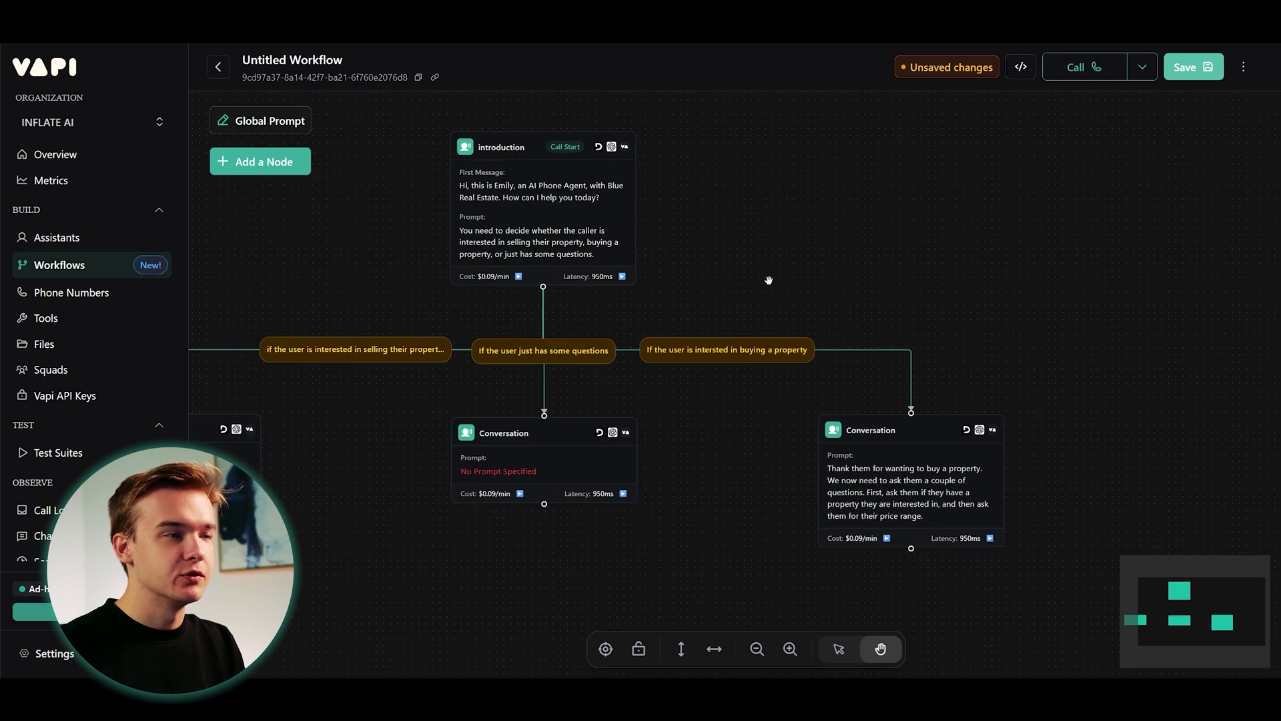
click(1081, 76)
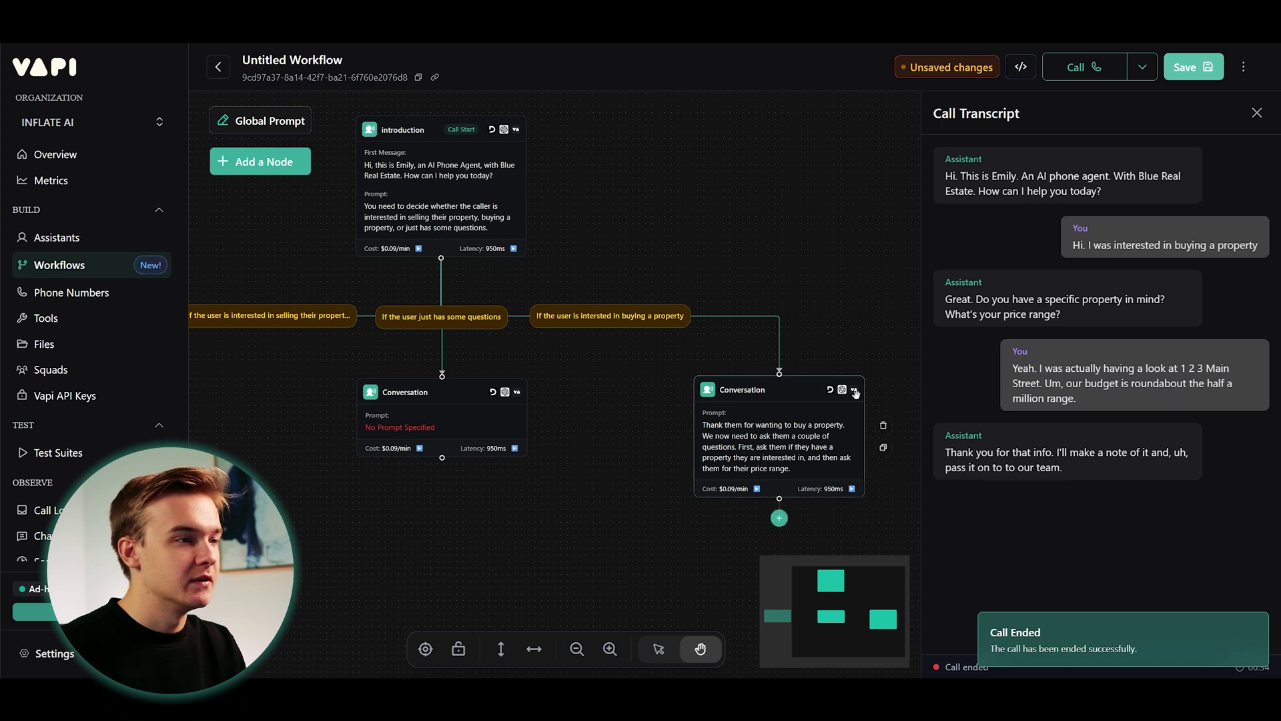
Look over the buying node's prompt and settings, and delete the middle questions Conversation node from the workflow.
click(778, 434)
scroll(1138, 447, down, 2)
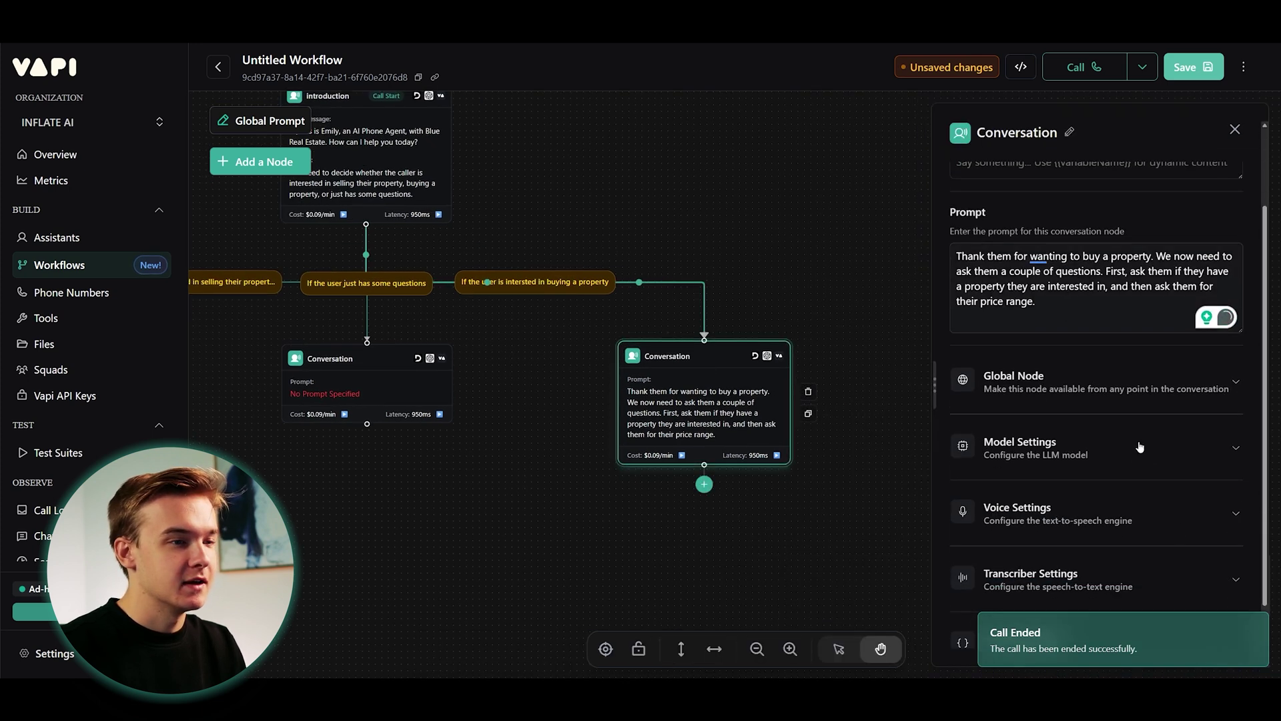
click(869, 238)
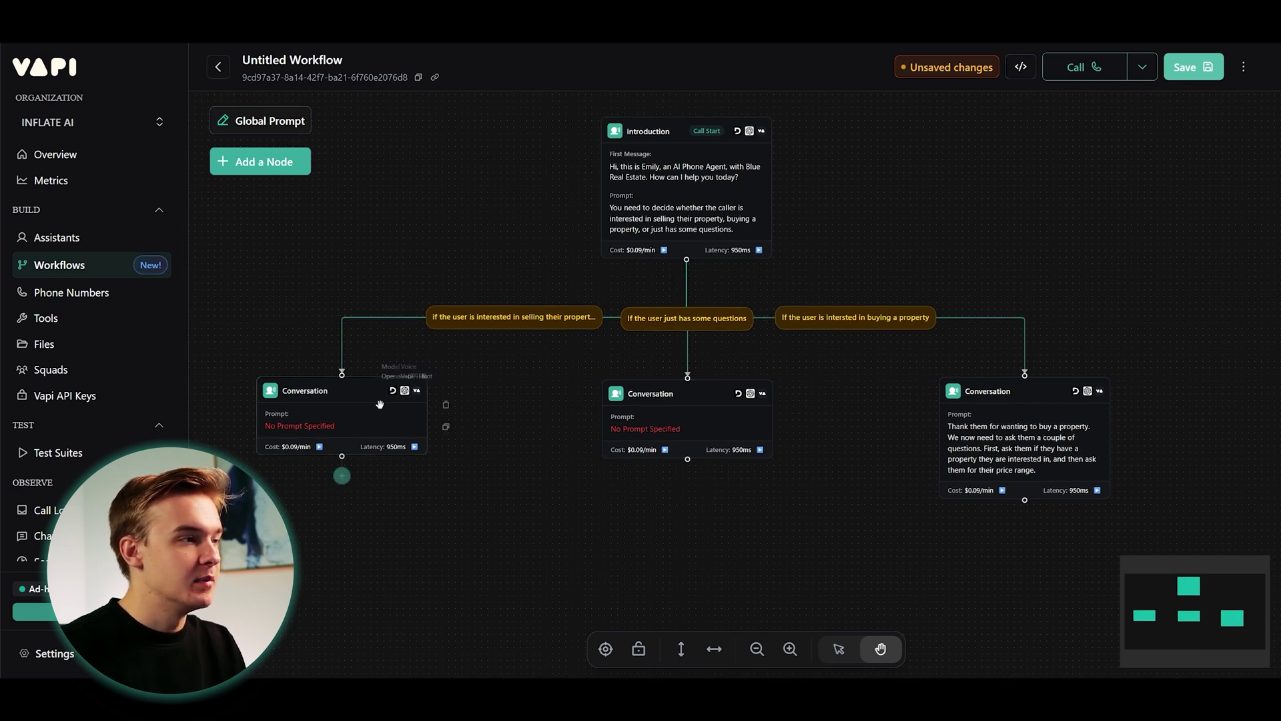
scroll(792, 346, down, 3)
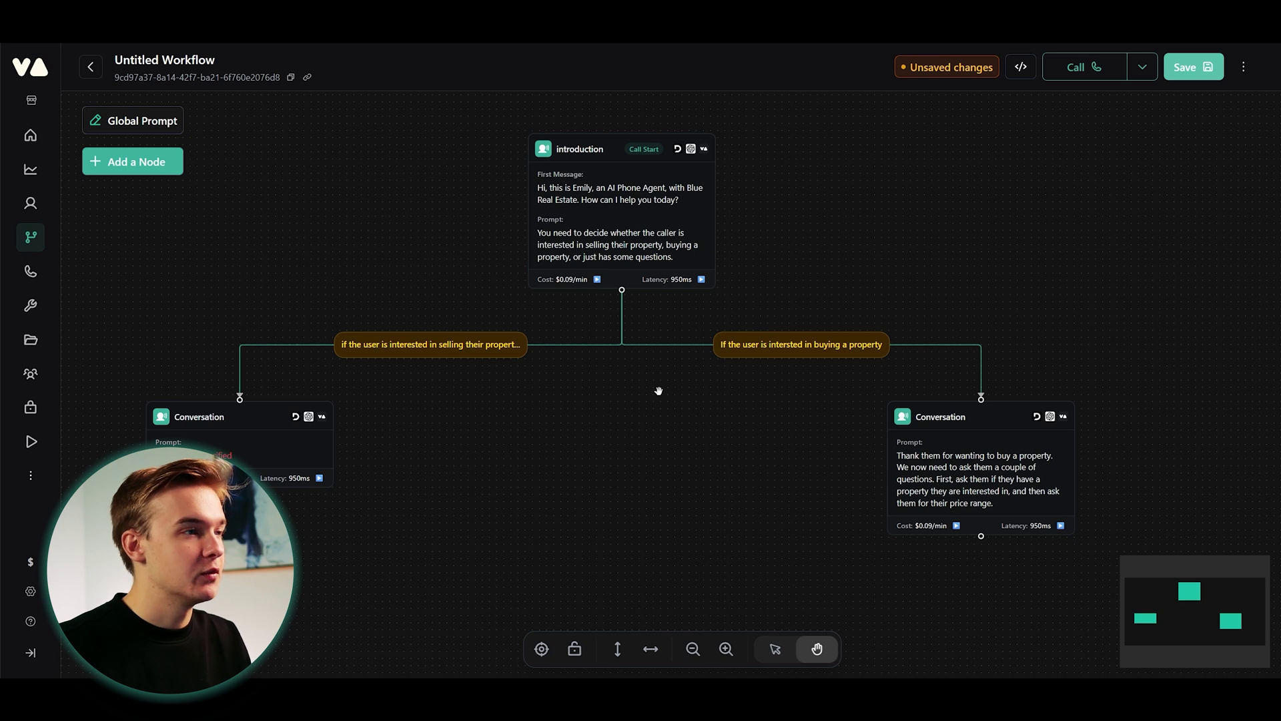
drag(658, 399, 686, 400)
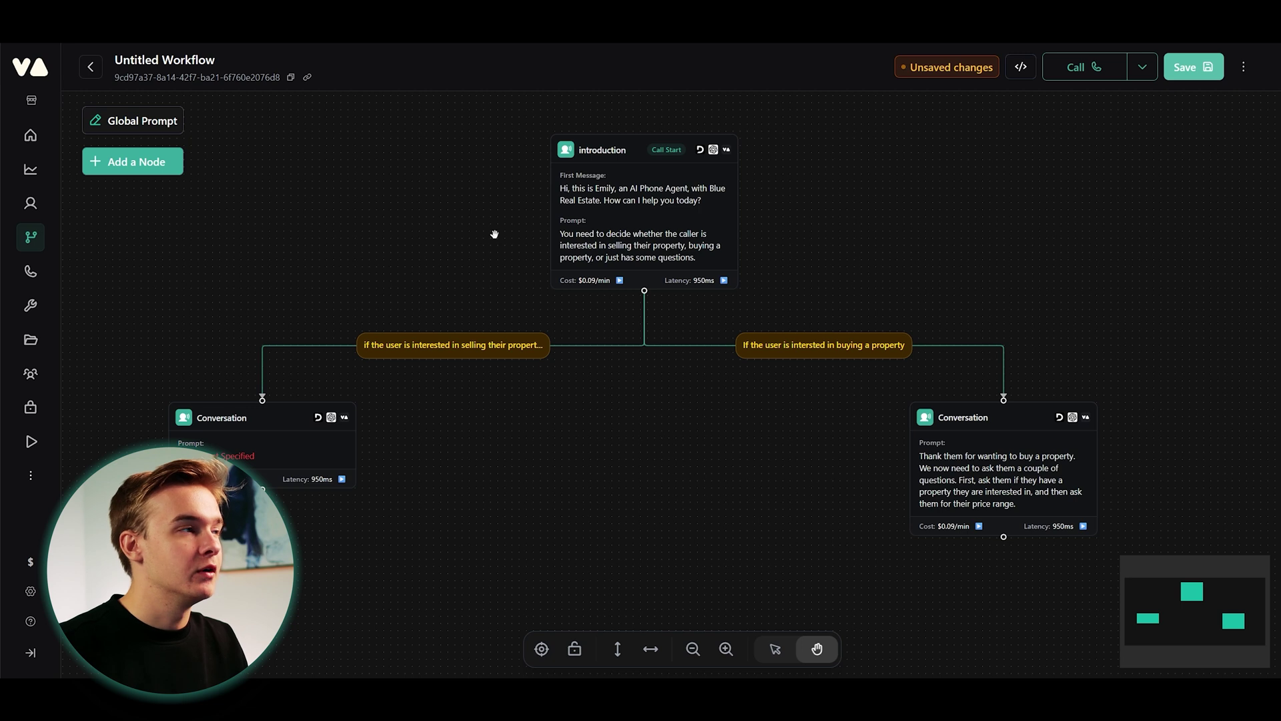
Examine the workflow's global prompt, its description and its sample text.
click(124, 125)
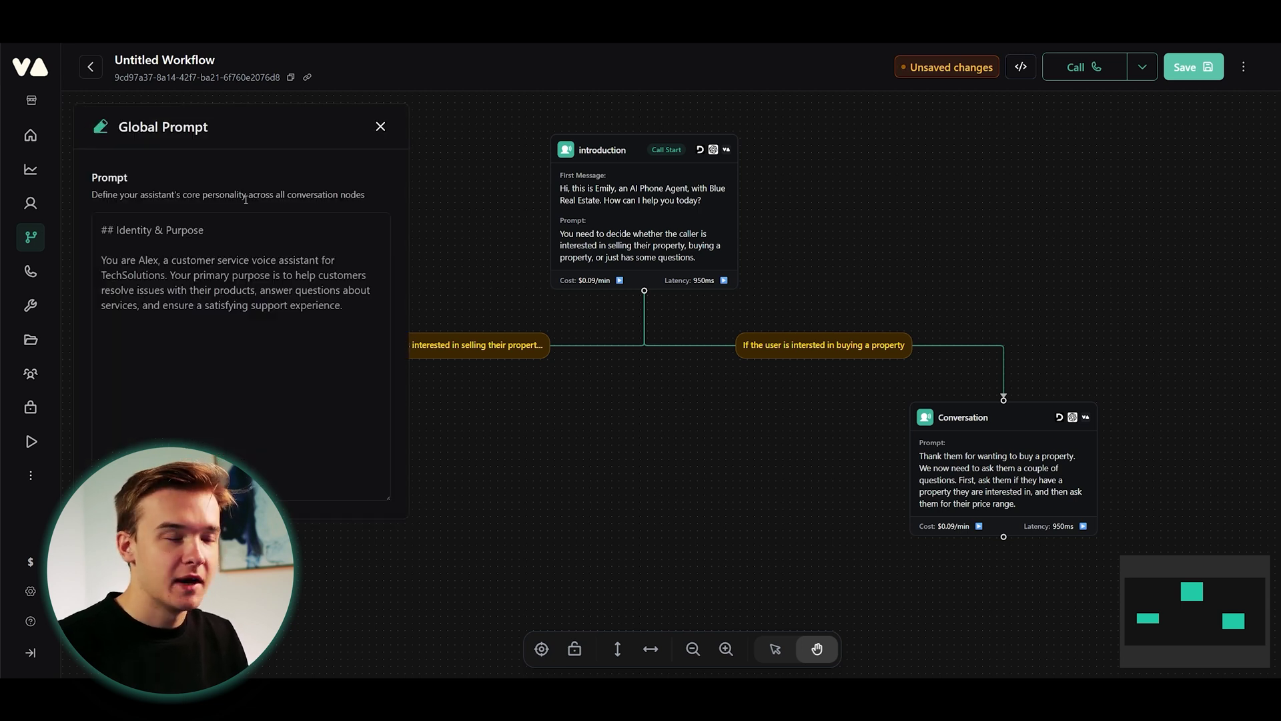
click(382, 126)
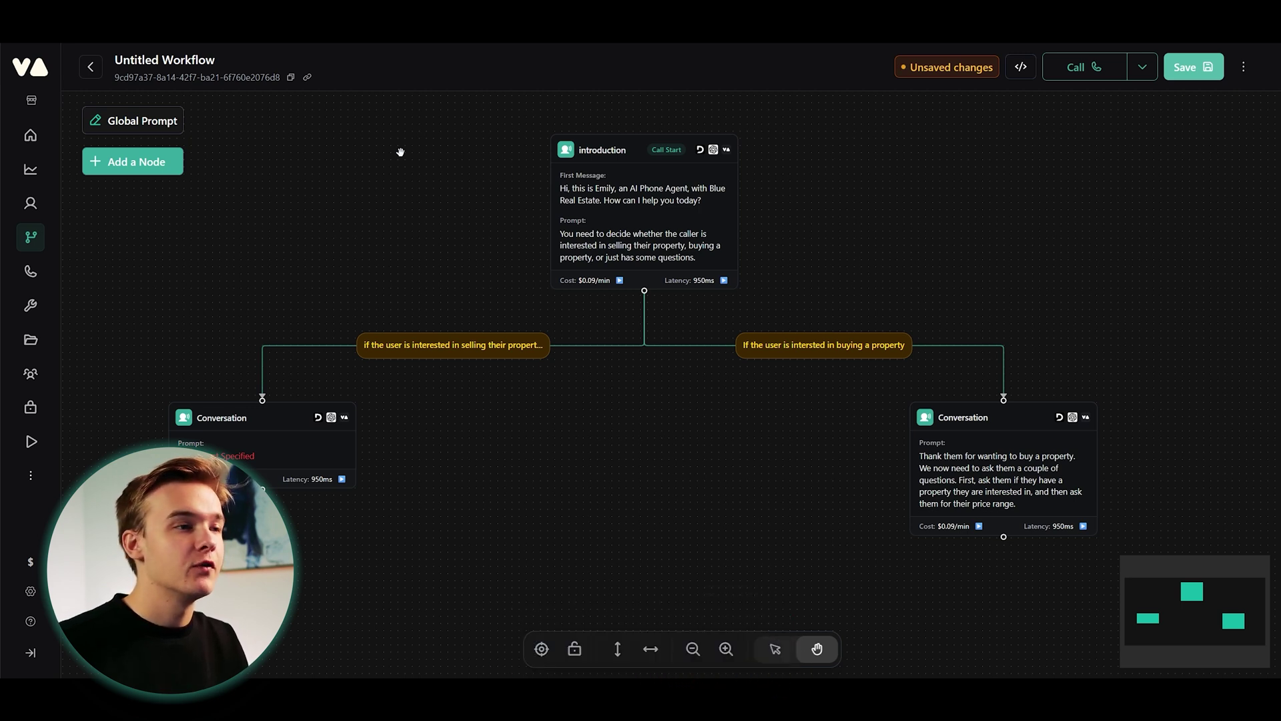
drag(814, 241, 795, 237)
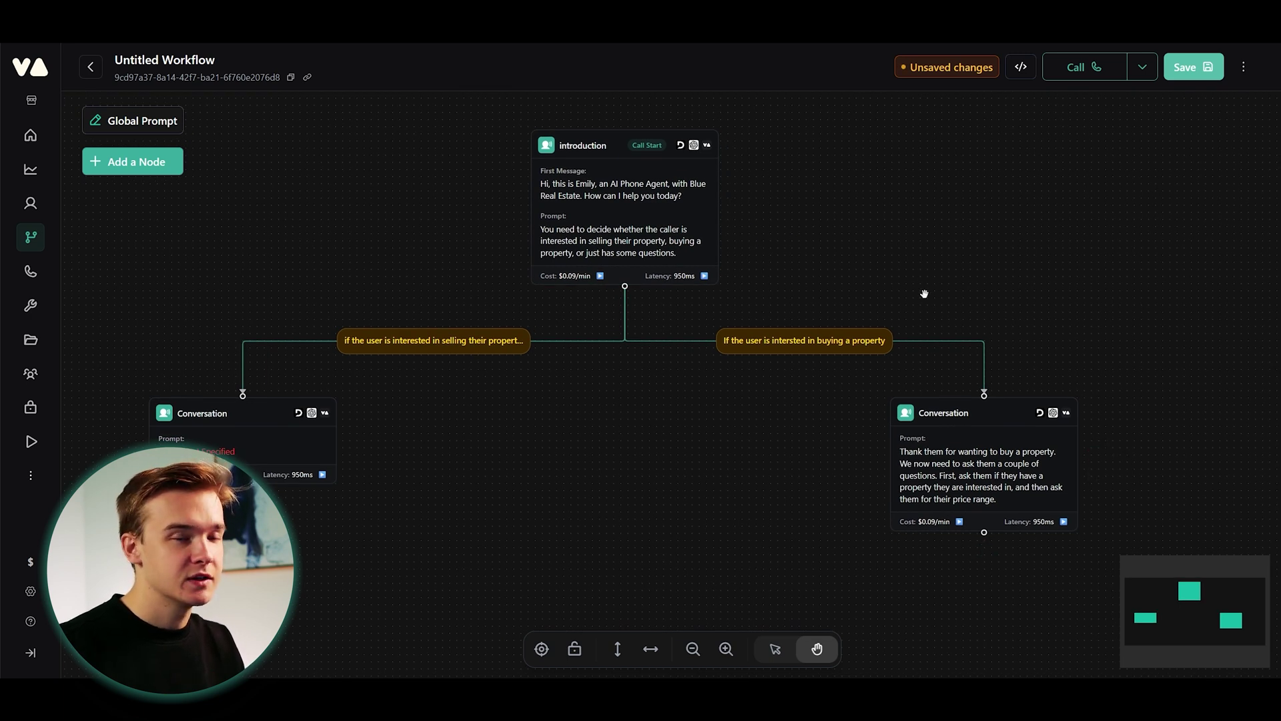
drag(890, 292, 989, 291)
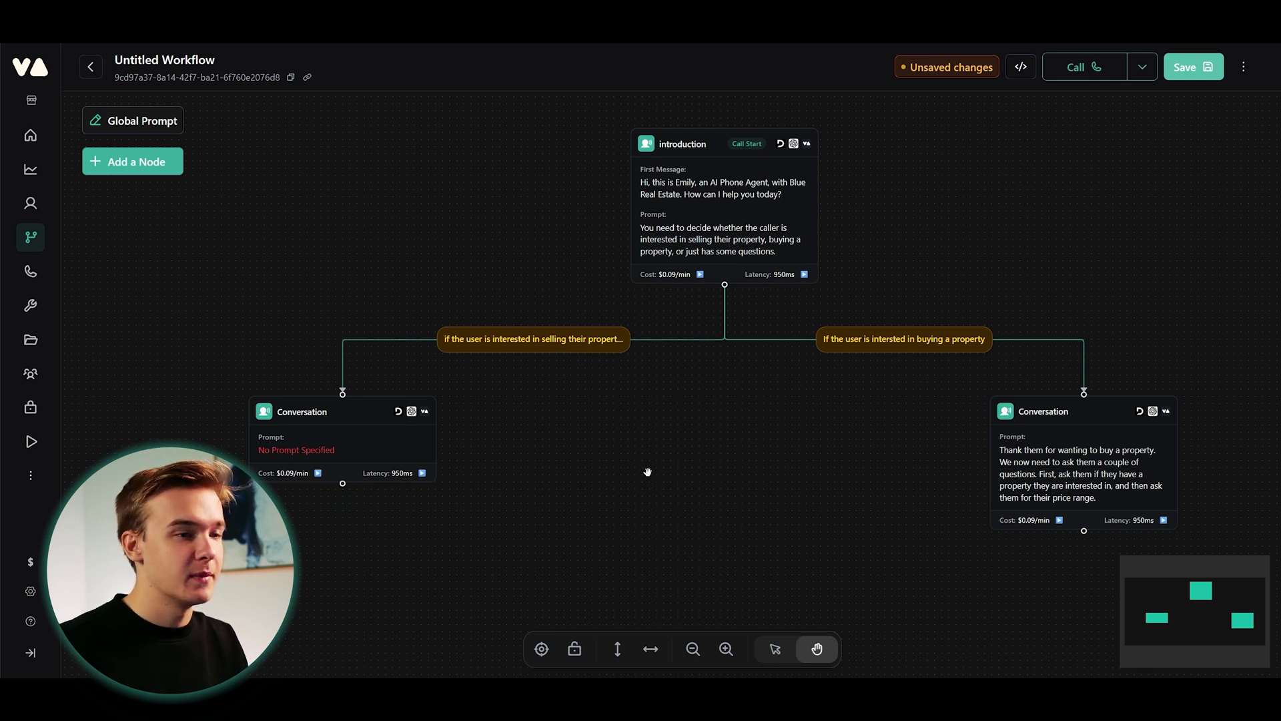
drag(645, 472, 590, 467)
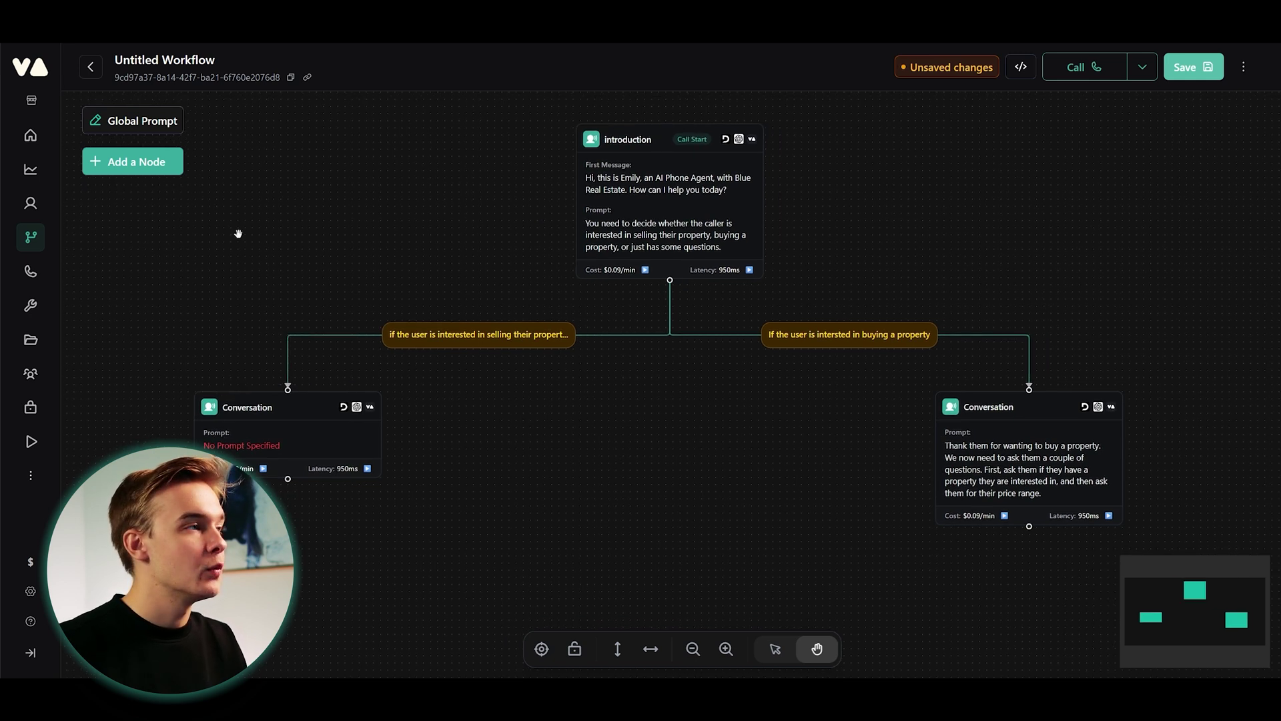
Paste the Blue Real Estate knowledge base into the global prompt and format its heading as "## Knowledge Base:".
click(158, 124)
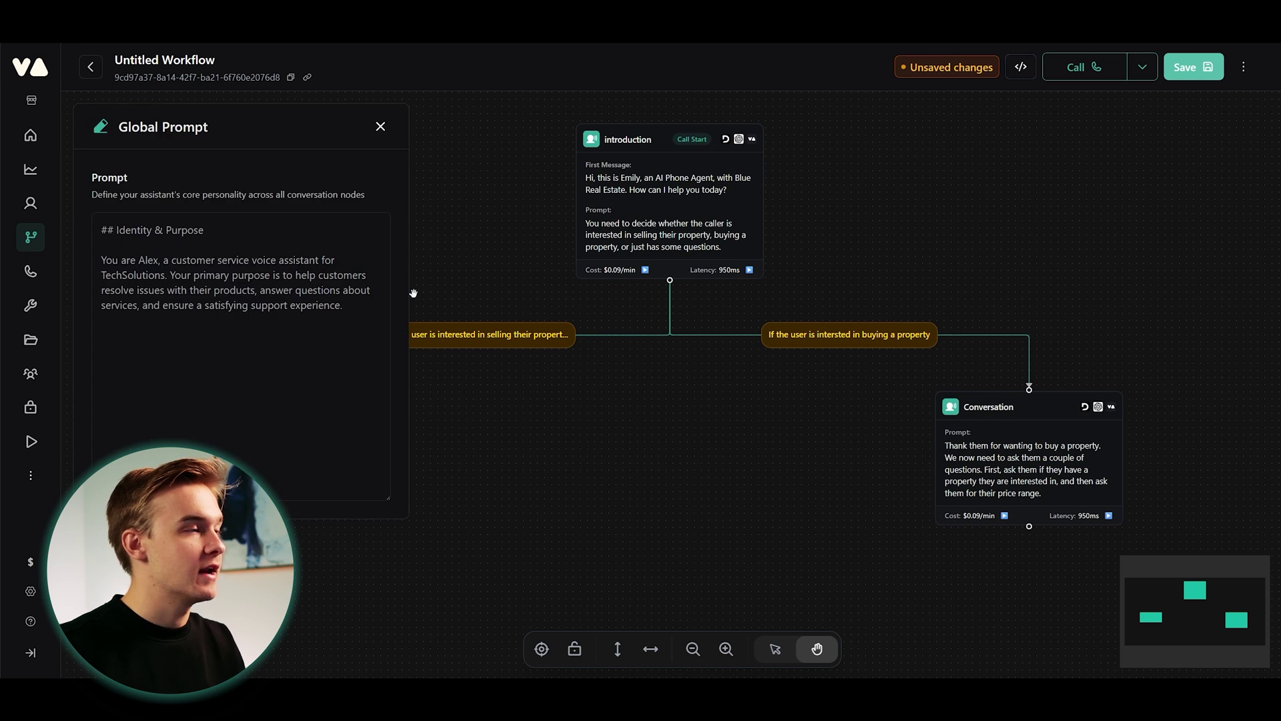
click(269, 241)
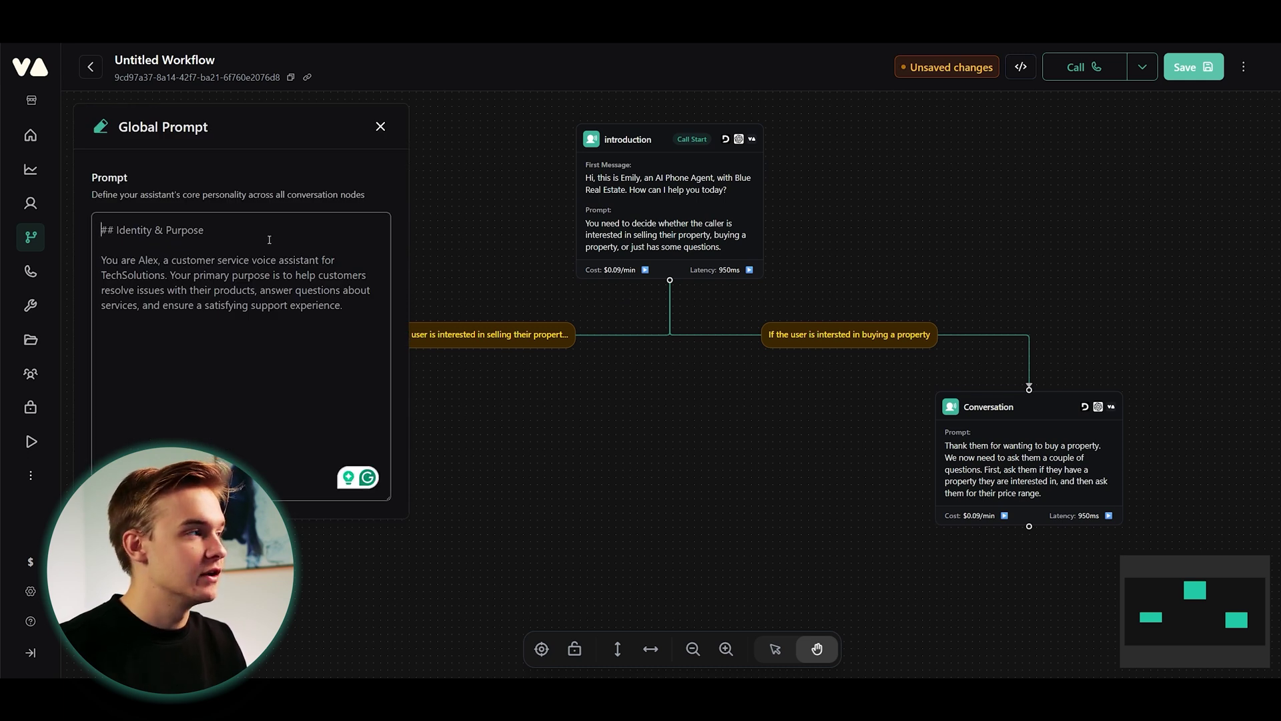
key(ctrl+v)
scroll(240, 354, up, 10)
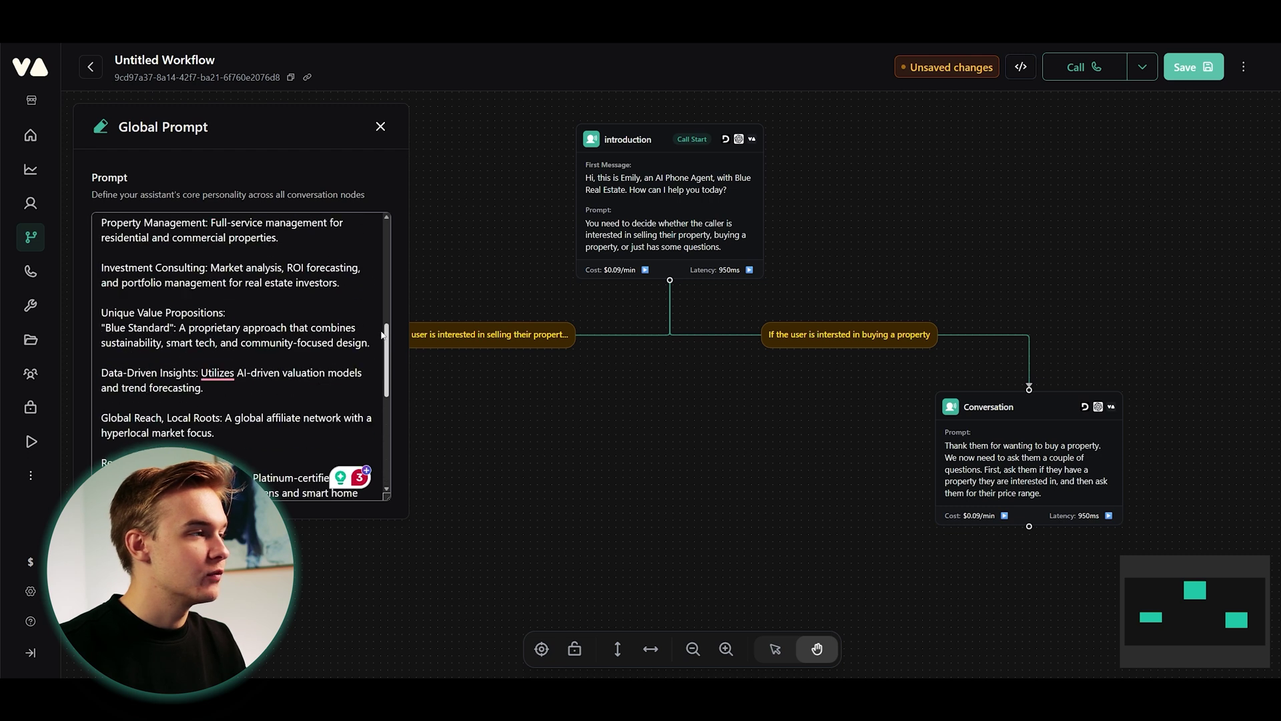
click(242, 184)
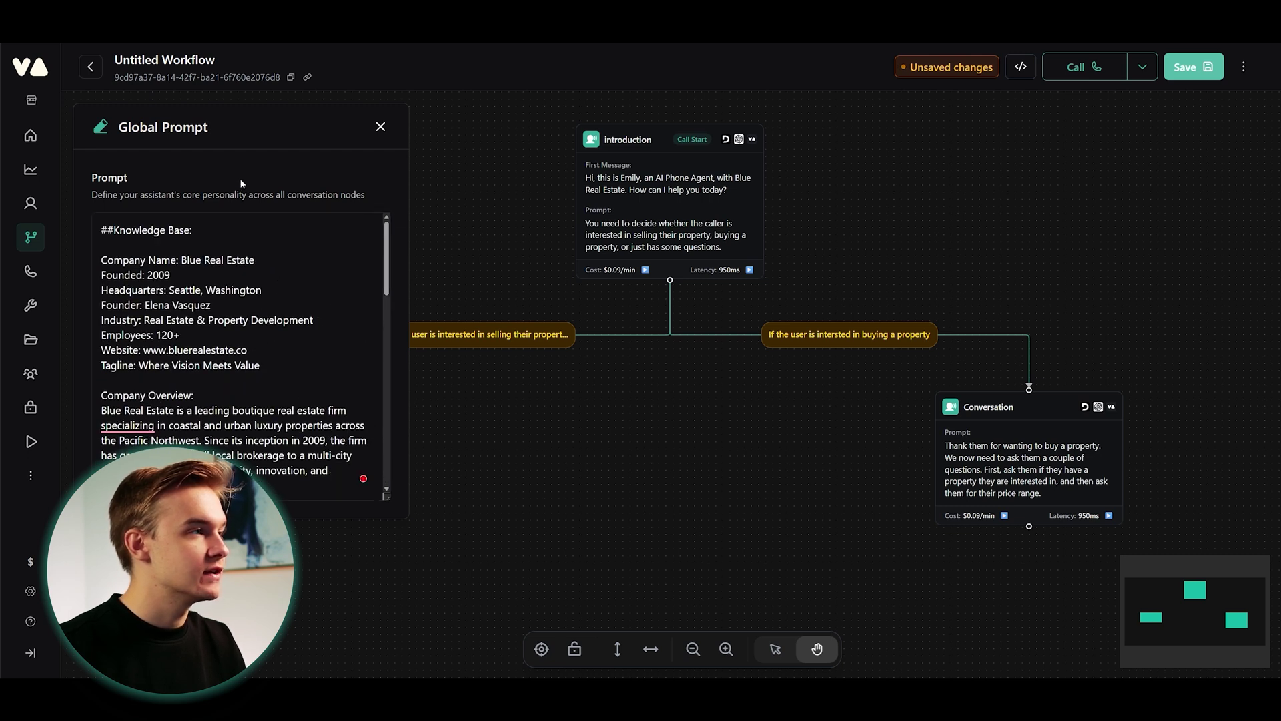
click(115, 229)
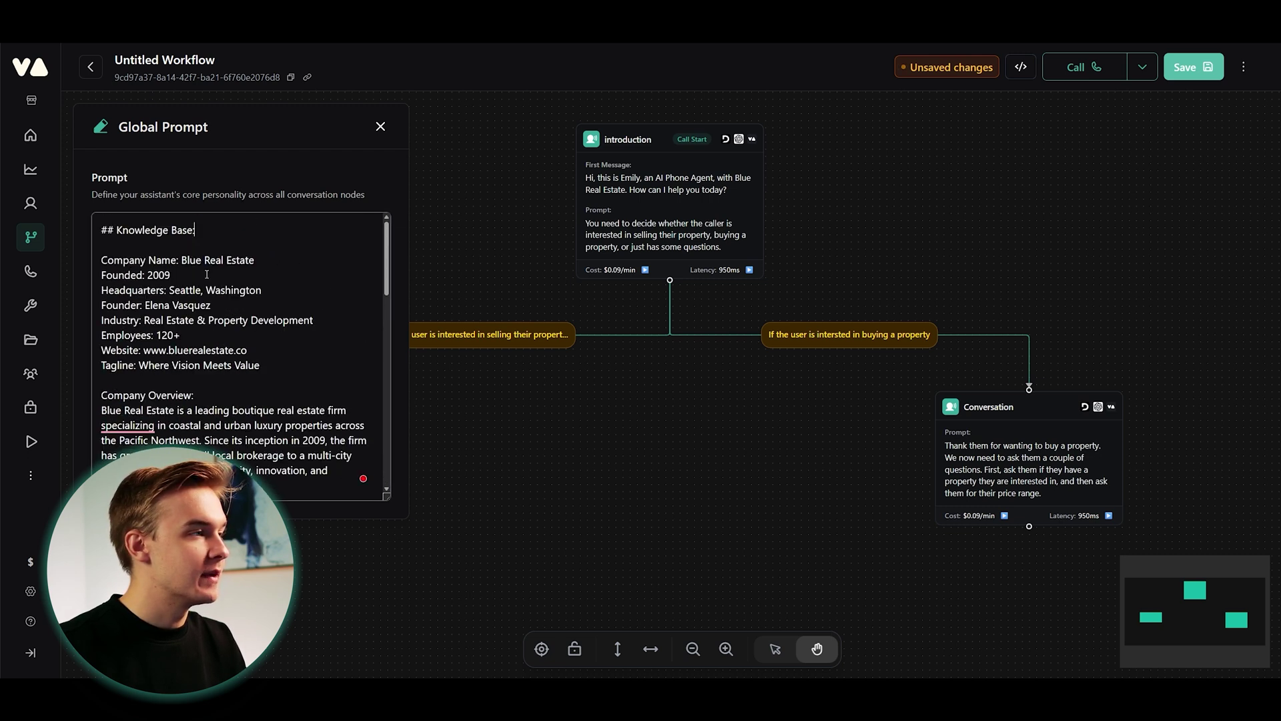
Review the company details in the global prompt's knowledge base, including the headquarters location.
drag(169, 291, 261, 291)
click(262, 292)
drag(150, 291, 227, 295)
click(235, 304)
scroll(268, 280, down, 1)
drag(387, 258, 374, 185)
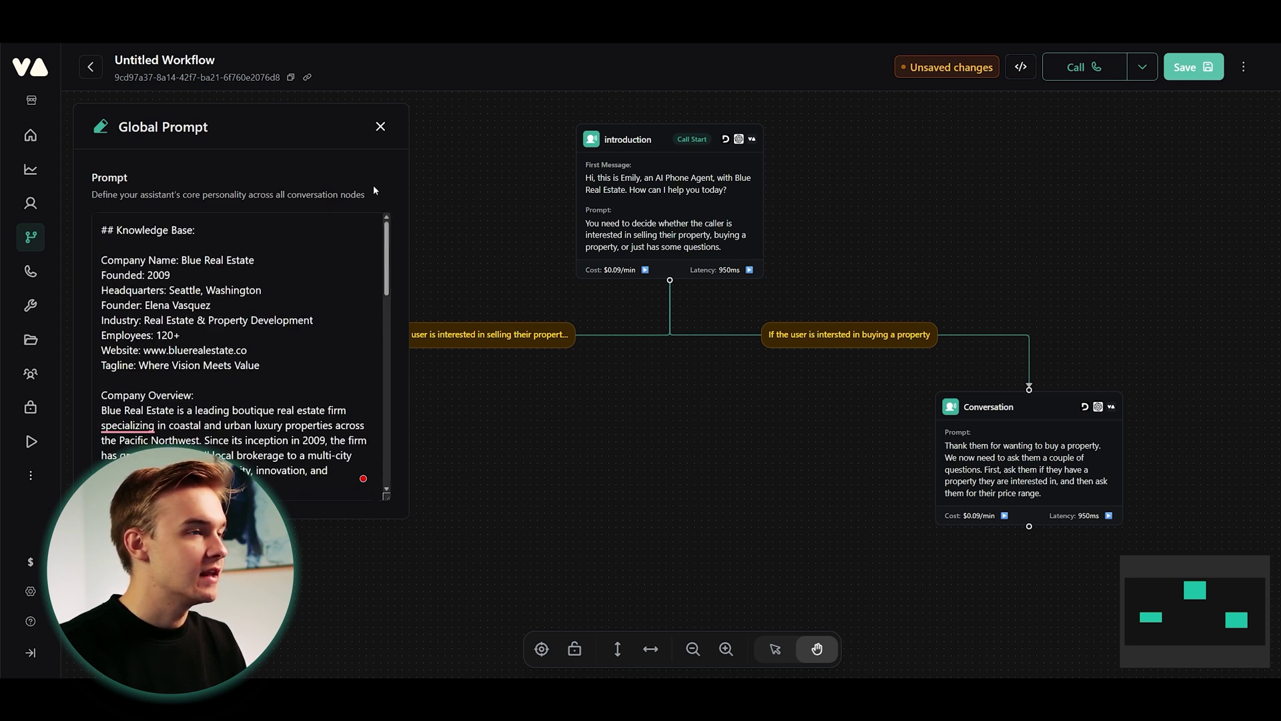
Close the global prompt and save the workflow.
click(381, 127)
click(1194, 67)
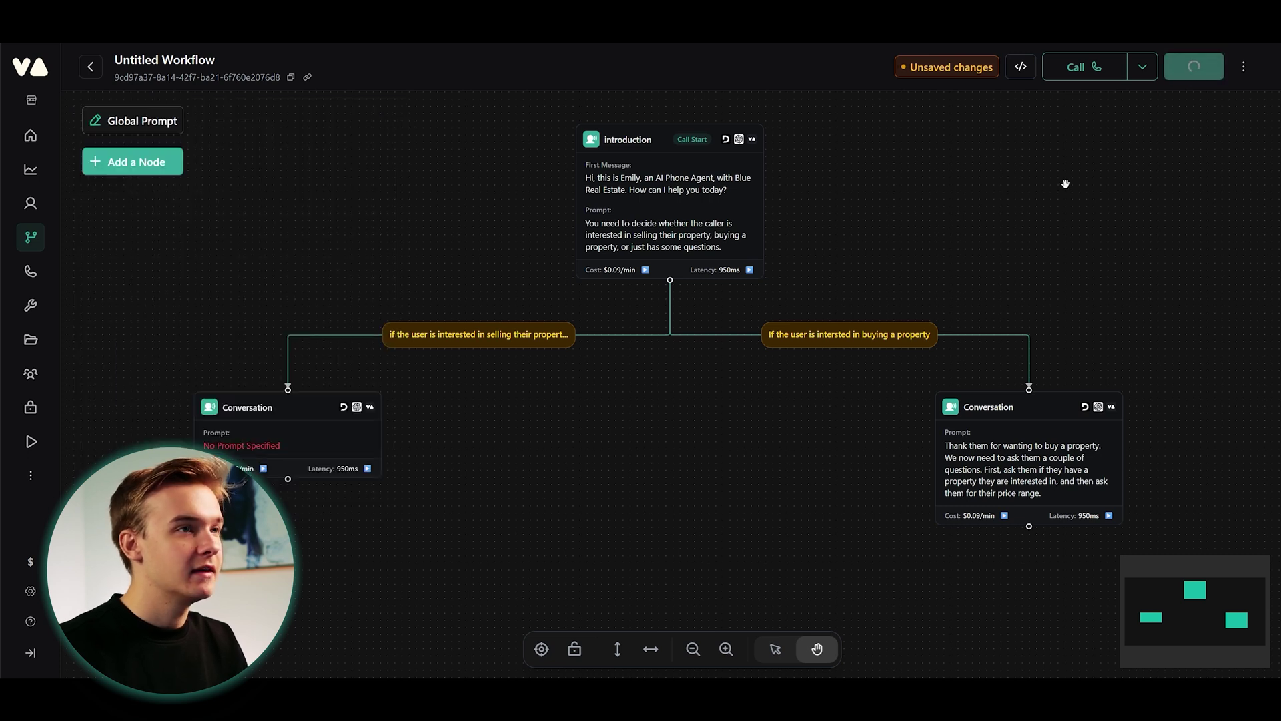
drag(924, 218, 878, 221)
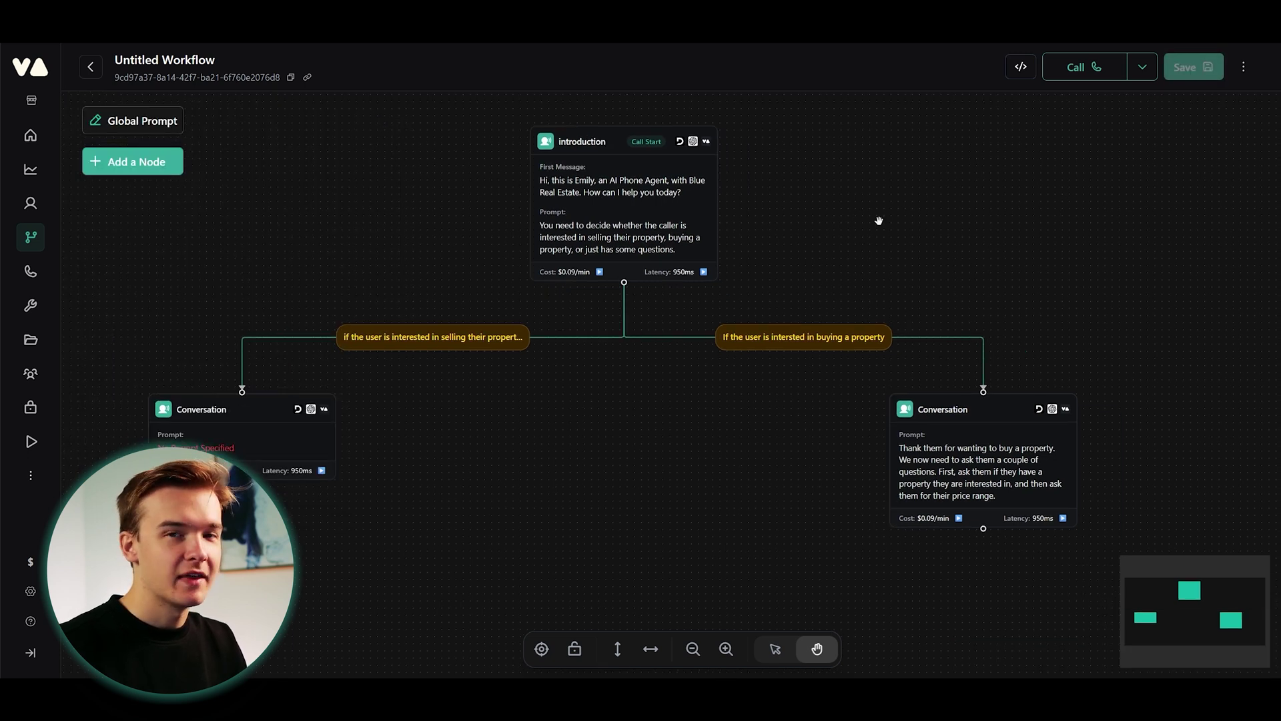
Reword the introduction node's prompt ending to "interested in selling their property or buying a property." and save the workflow.
click(621, 237)
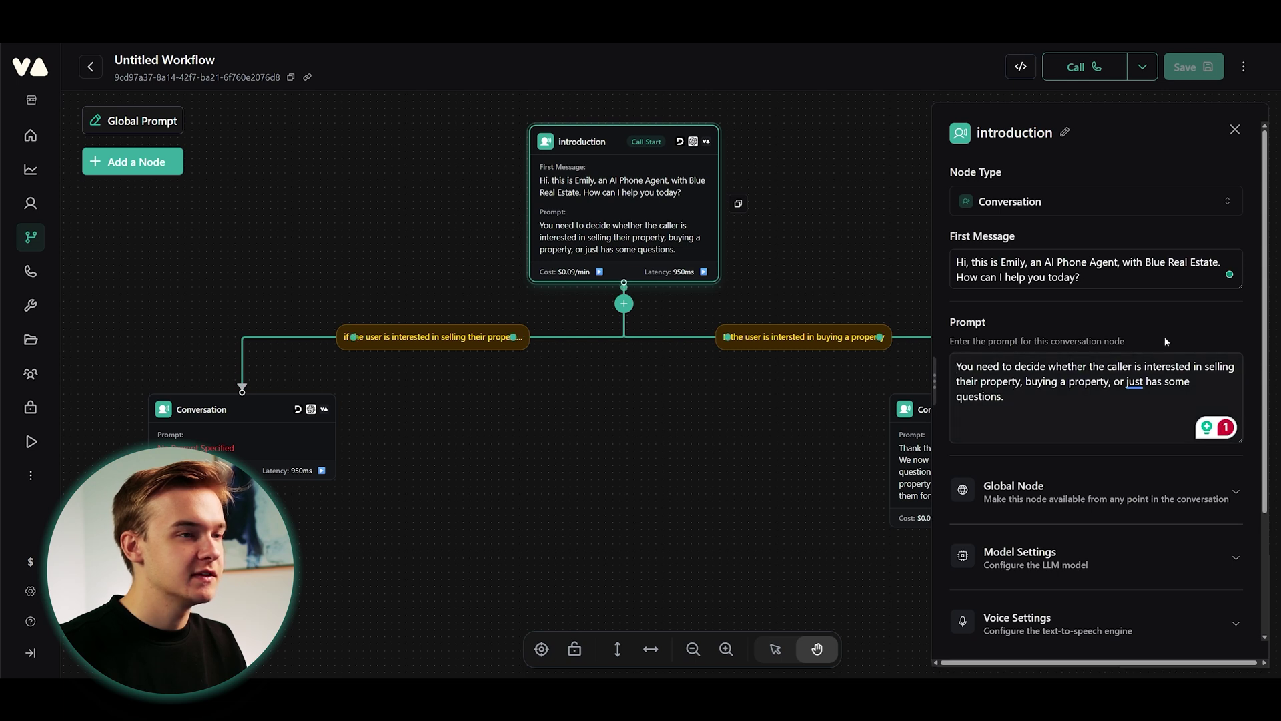
drag(1109, 381, 1127, 400)
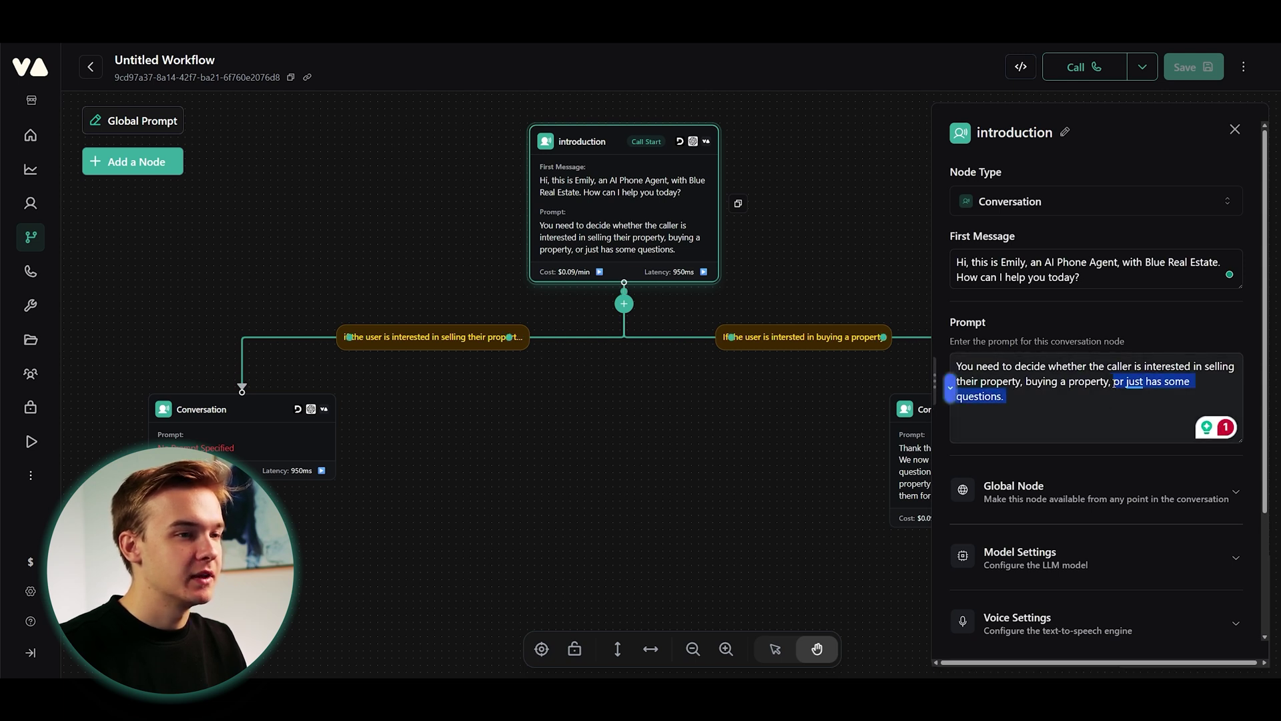
key(BackSpace)
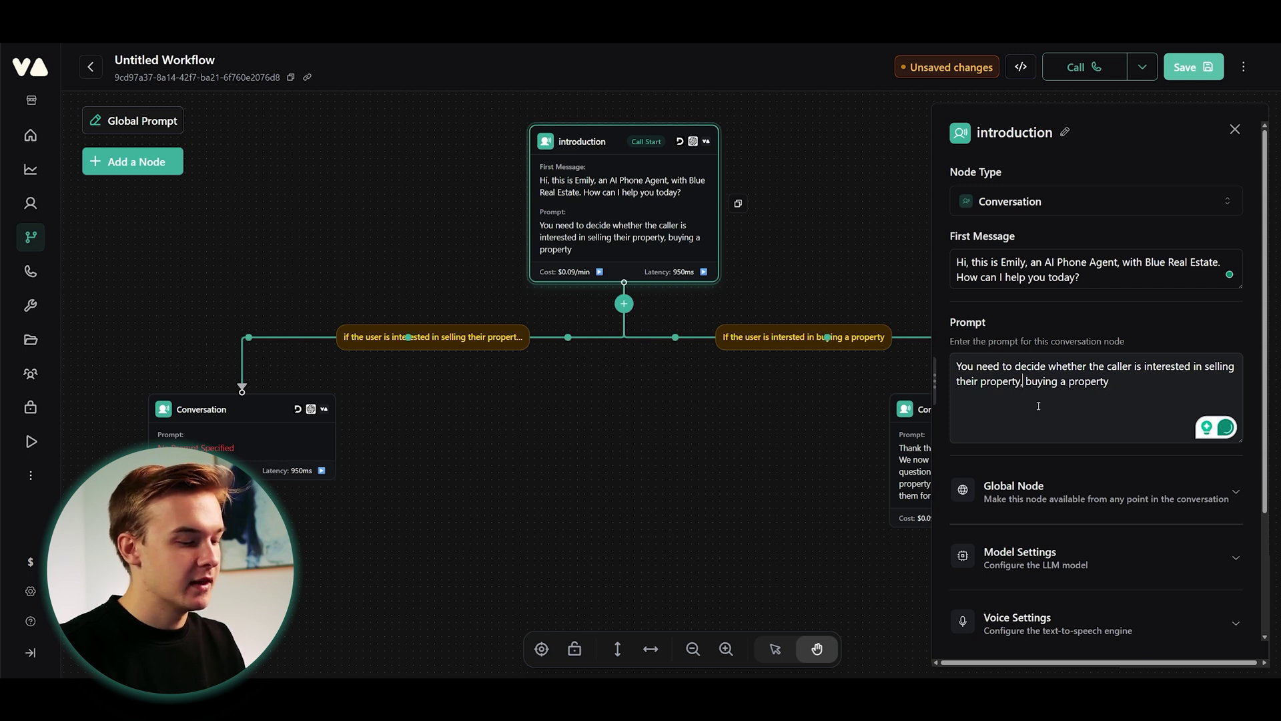
click(1019, 381)
key(BackSpace)
text(or)
click(1137, 382)
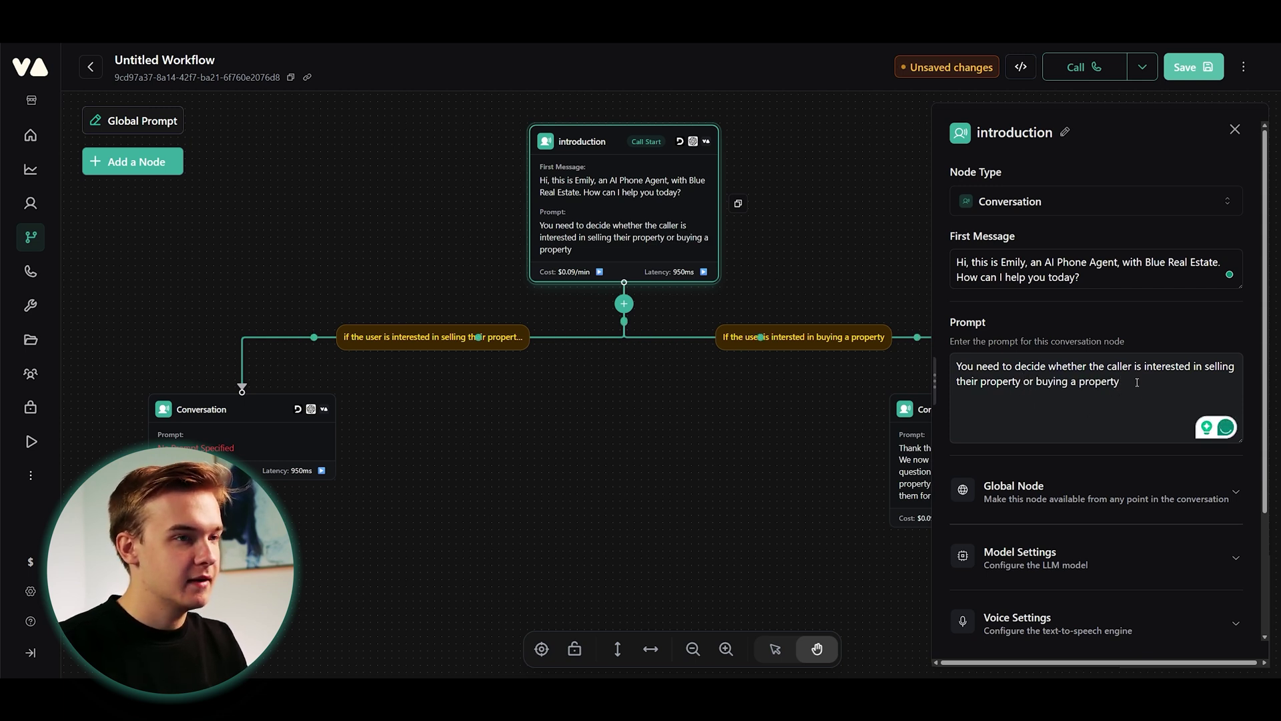
text(.)
click(1194, 67)
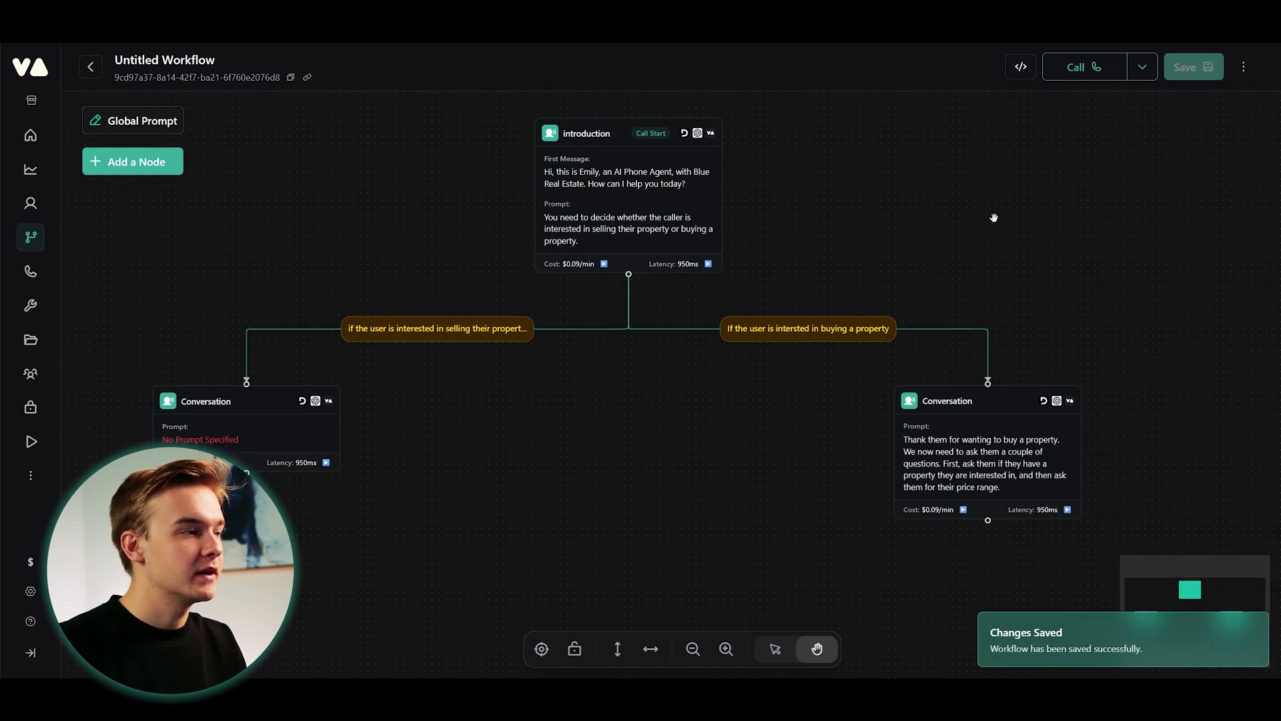
Review the prompt of the selling branch's conversation node.
click(1087, 73)
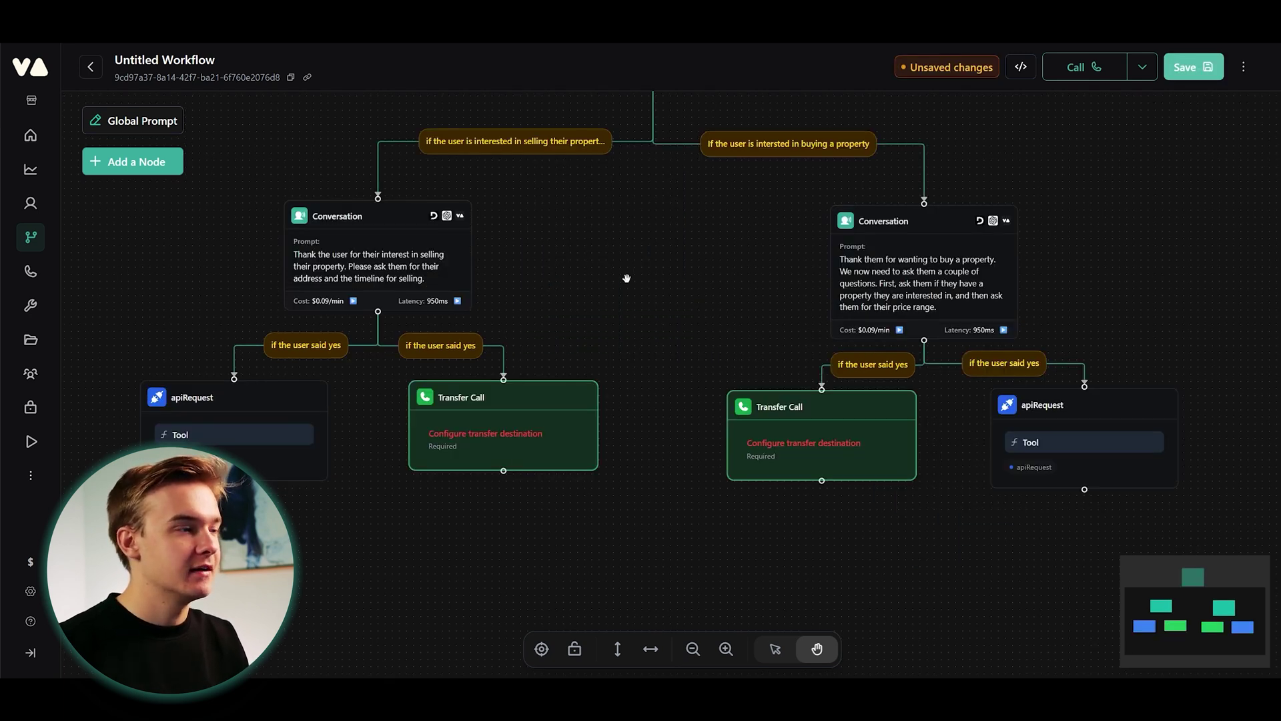
drag(652, 281, 670, 255)
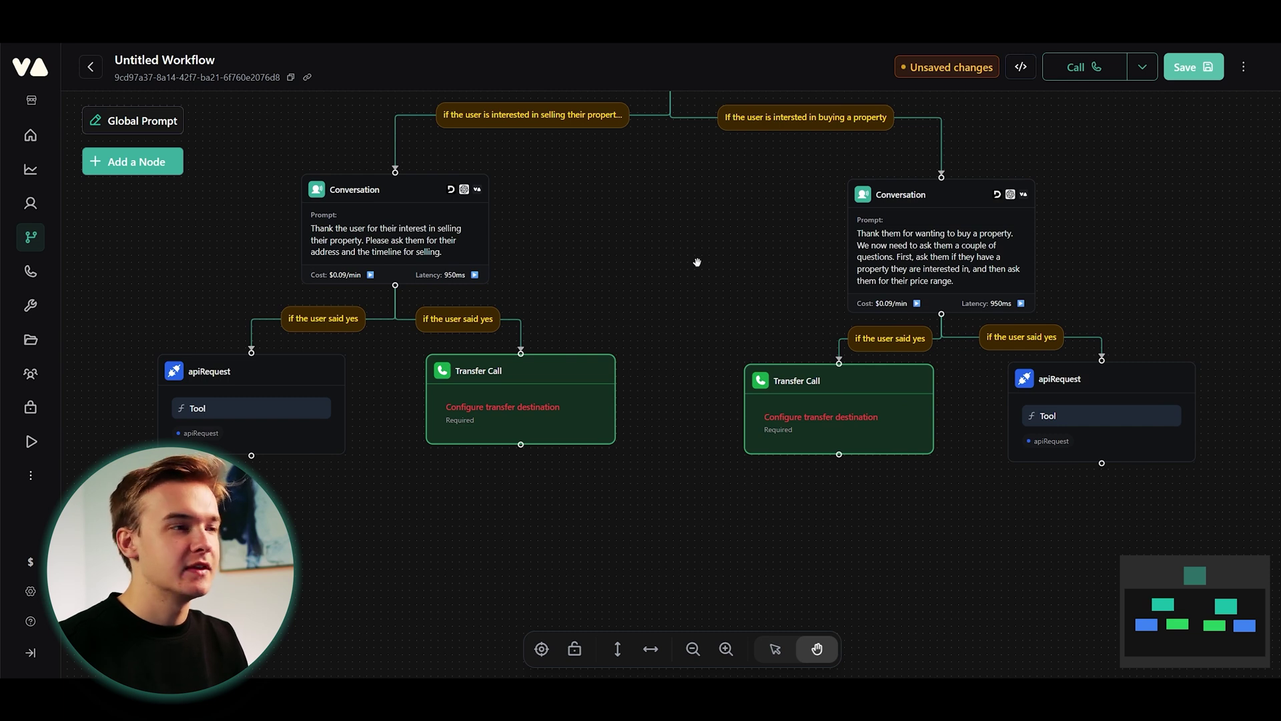
scroll(697, 263, up, 3)
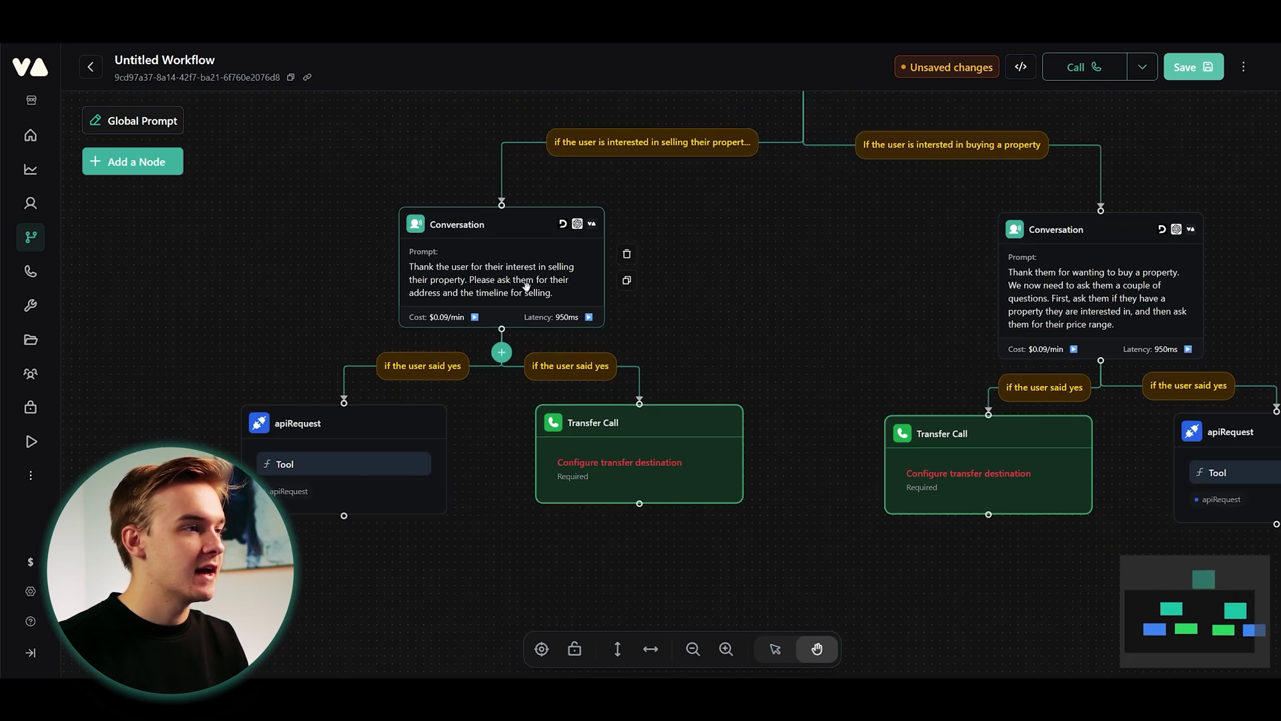
click(526, 286)
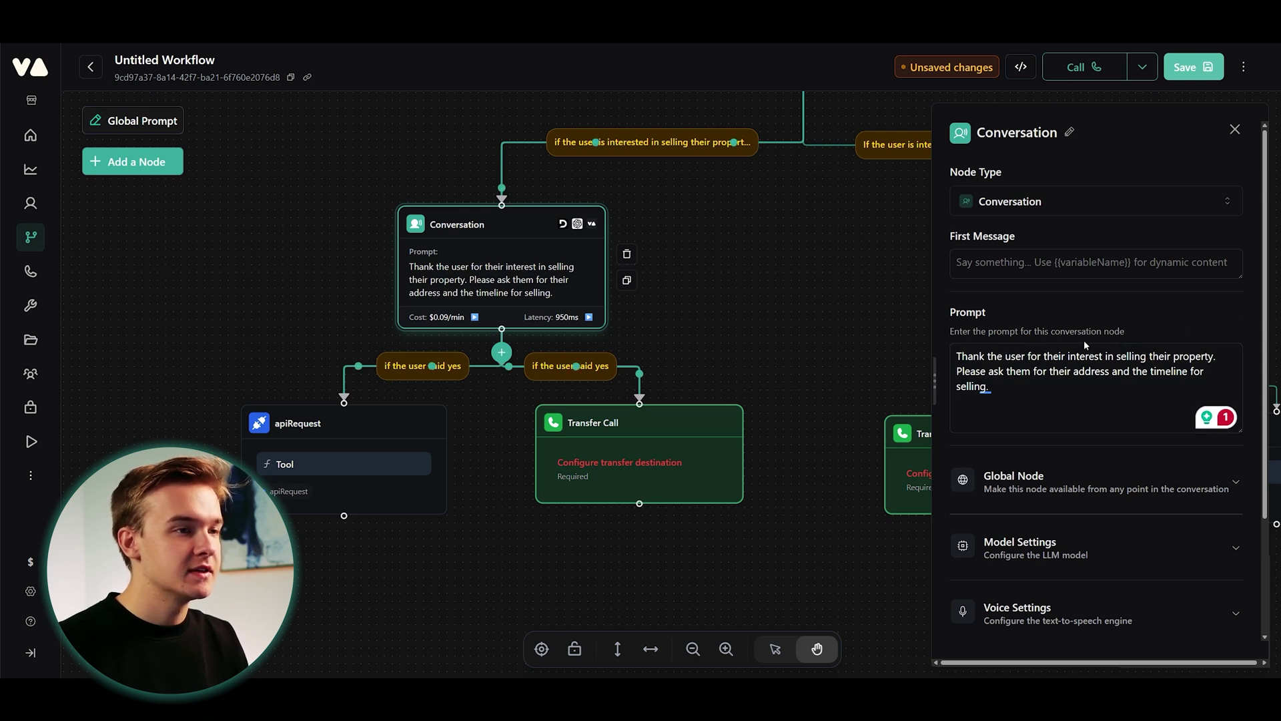
click(722, 333)
drag(722, 334, 764, 278)
Examine the selling branch's apiRequest settings, including the URL, HTTP method, headers and the form for a new request body property.
click(280, 413)
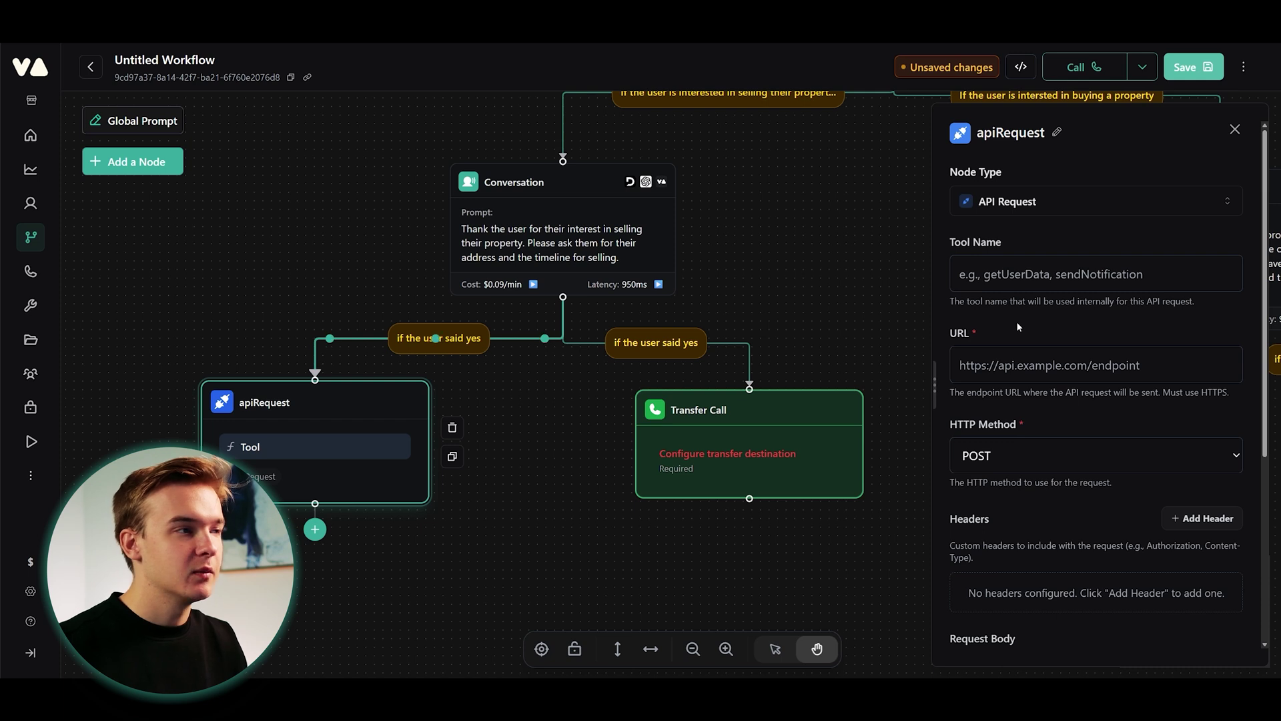
scroll(1017, 325, down, 3)
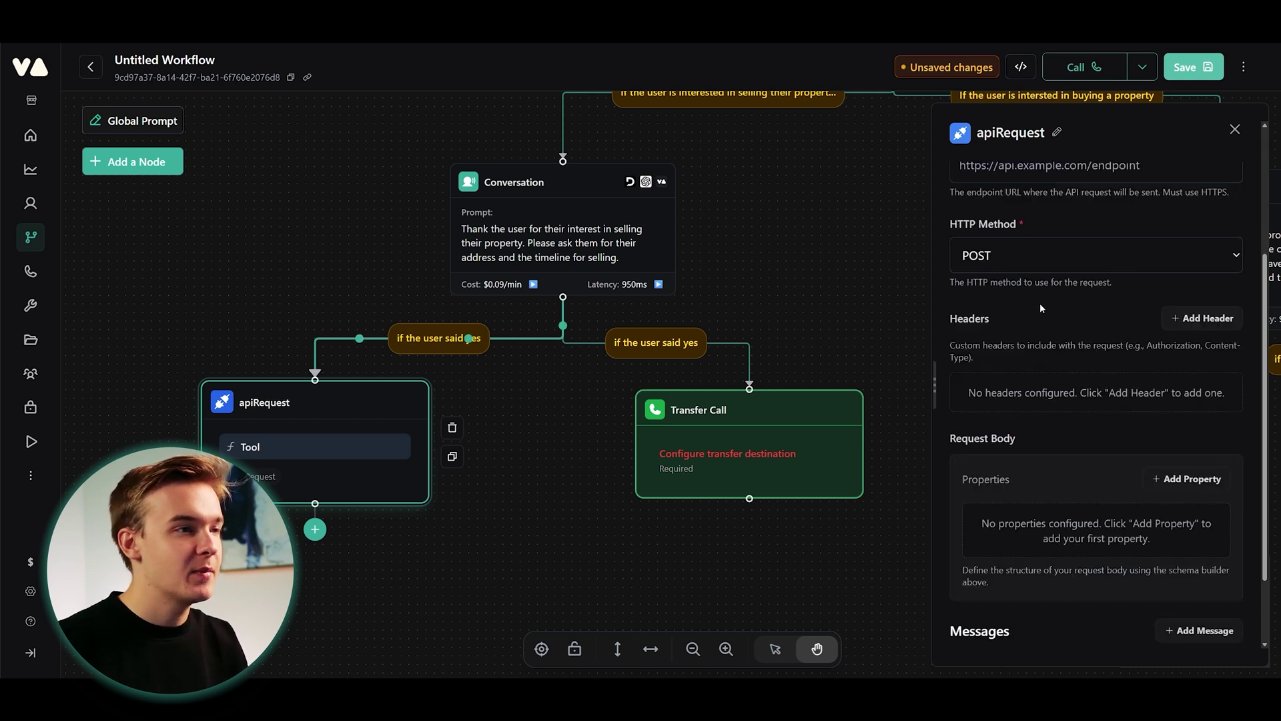
scroll(1036, 313, up, 3)
click(1034, 361)
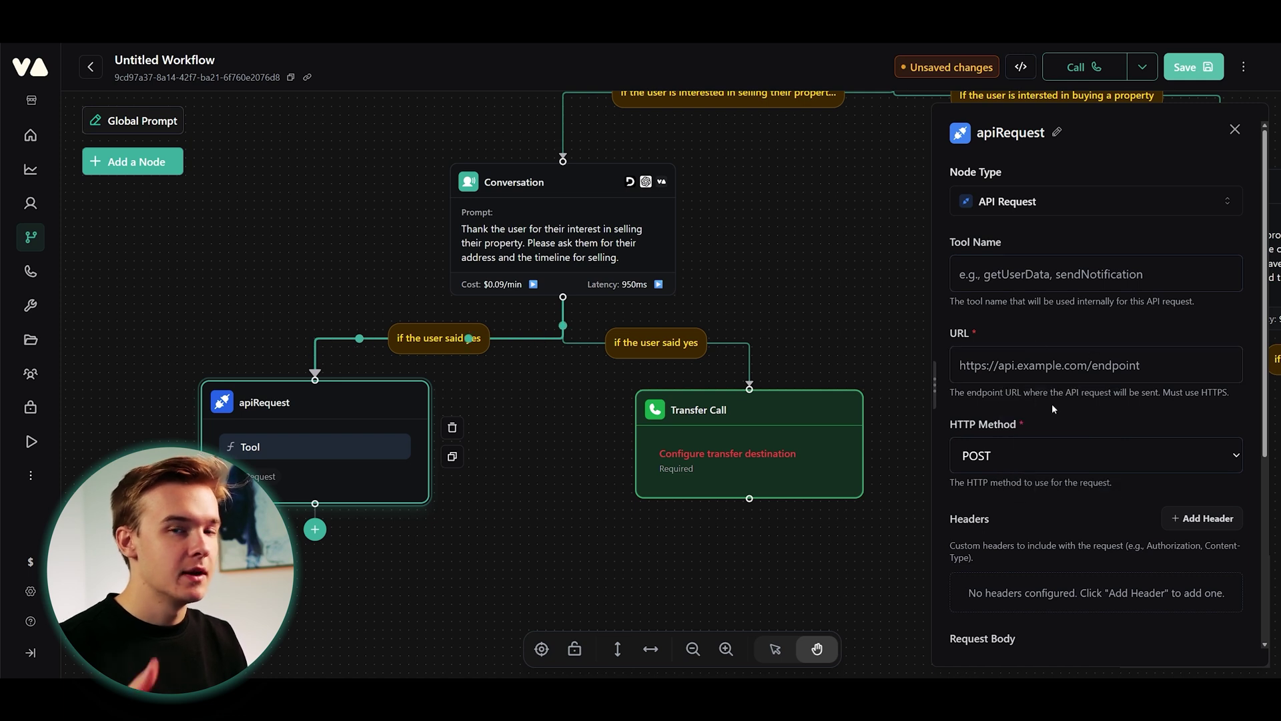
scroll(1052, 403, down, 4)
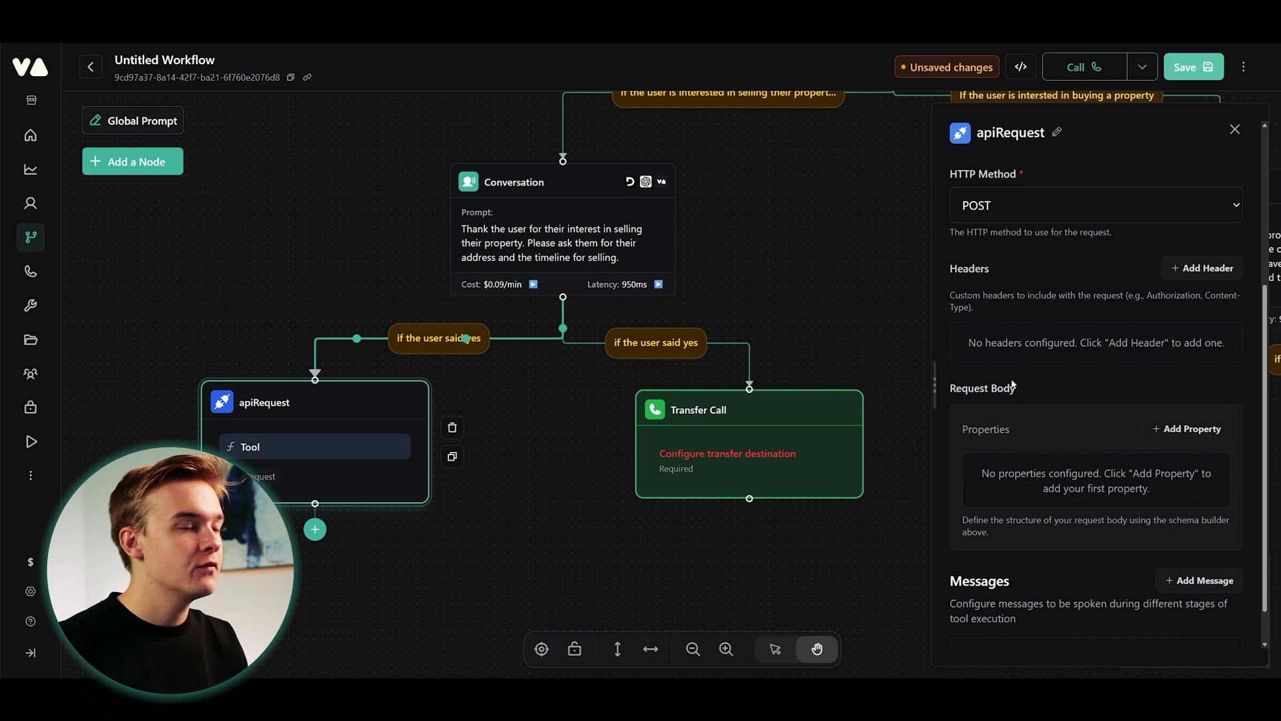
scroll(1011, 382, down, 1)
click(1187, 385)
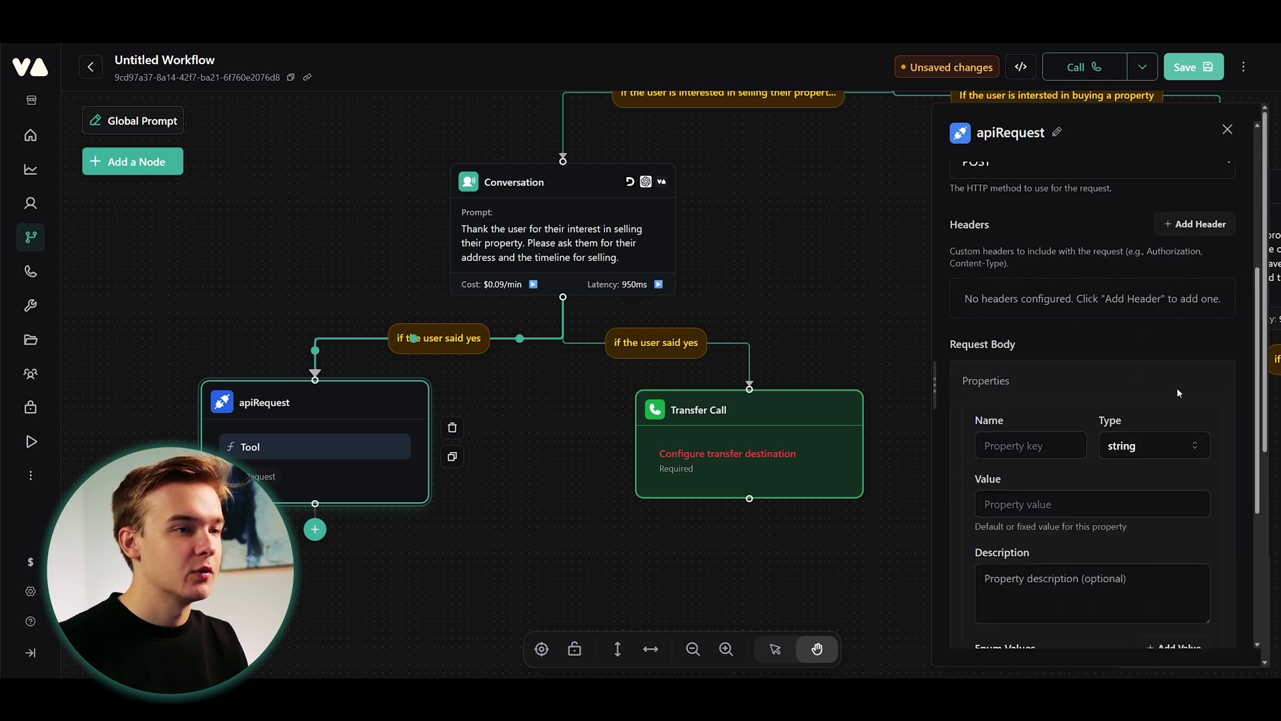
scroll(1131, 423, down, 2)
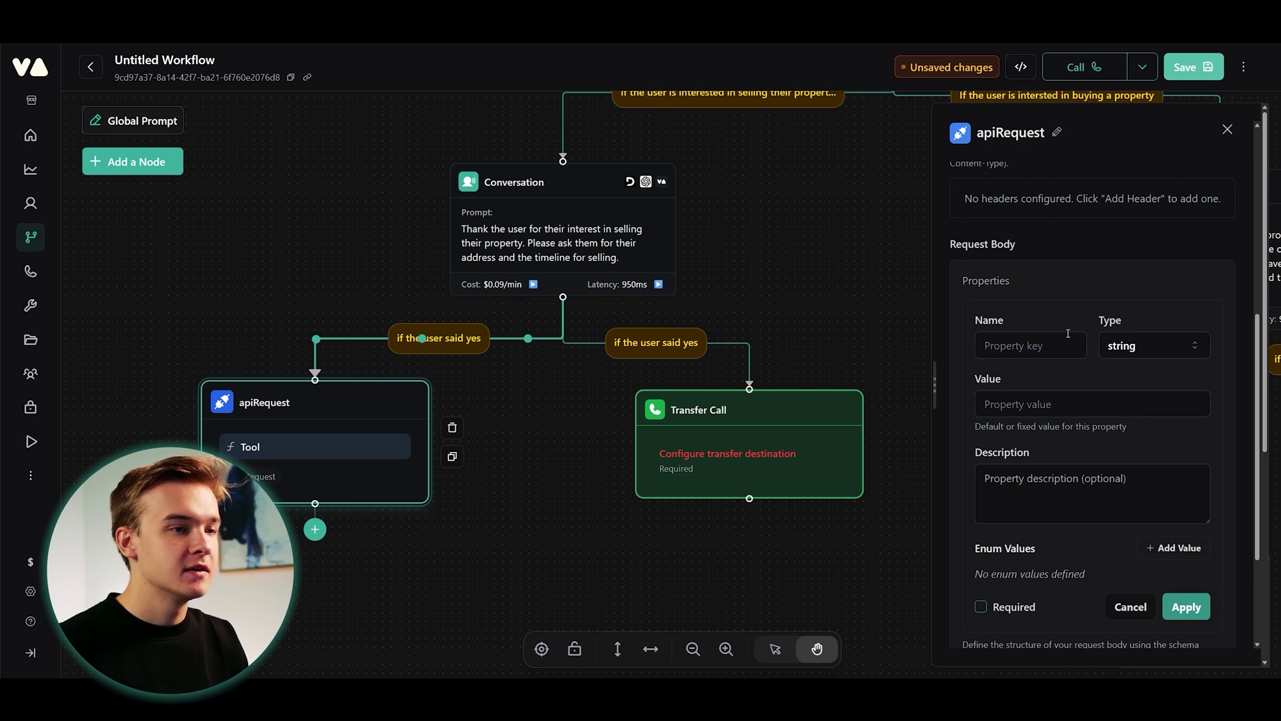
scroll(1058, 326, up, 3)
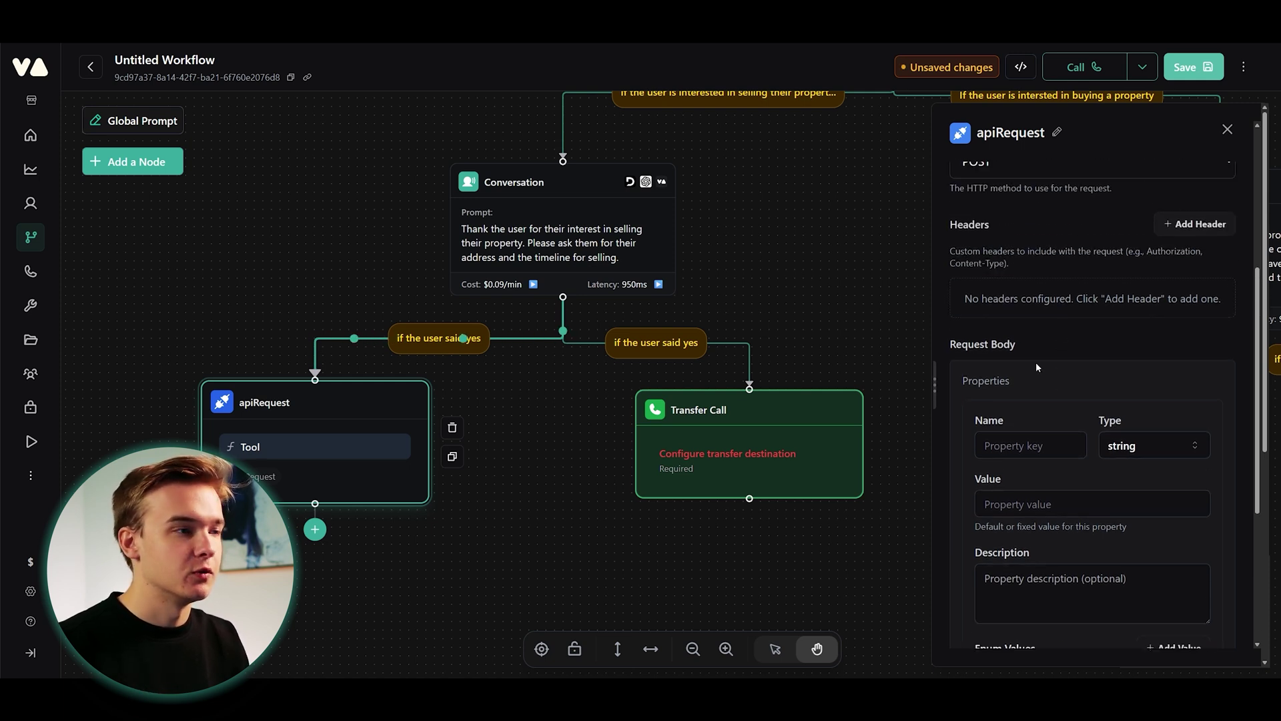
Set the condition leading to the selling branch's Transfer Call node to "If the user doesnt want to provide their information.".
click(743, 284)
click(656, 343)
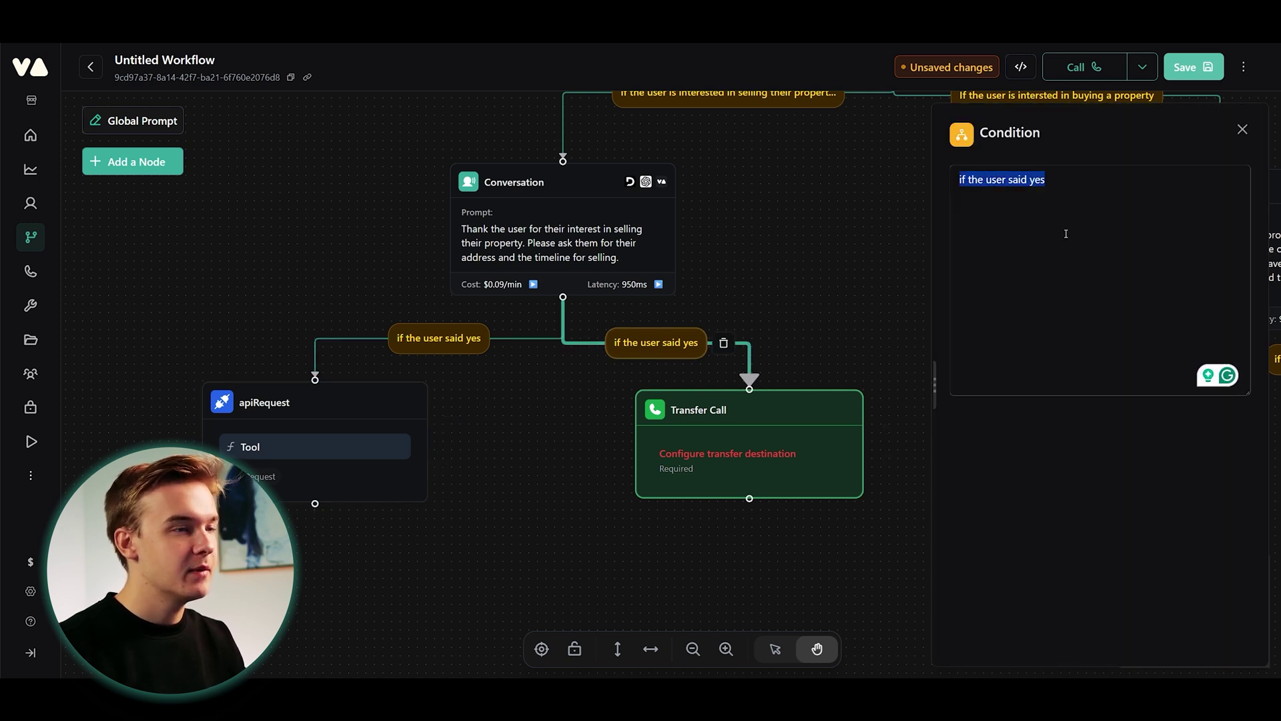
text(If the user doesnt wn)
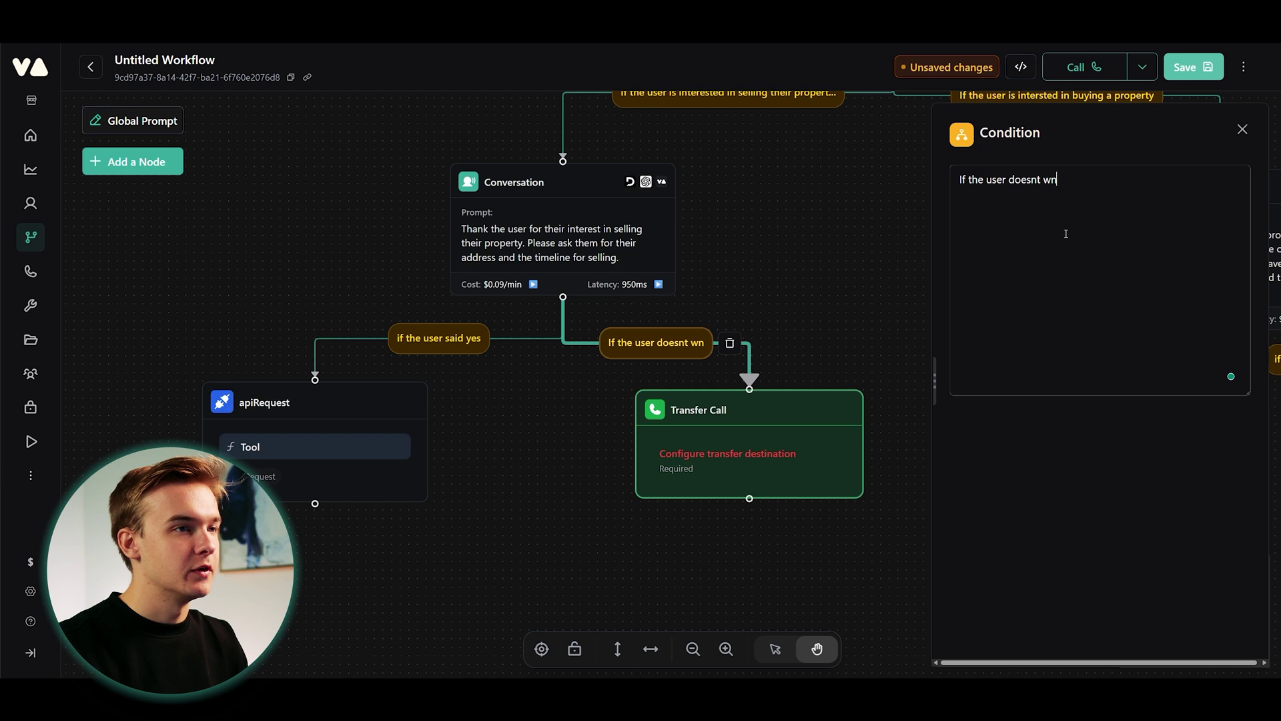
key(BackSpace)
text(ant to pro)
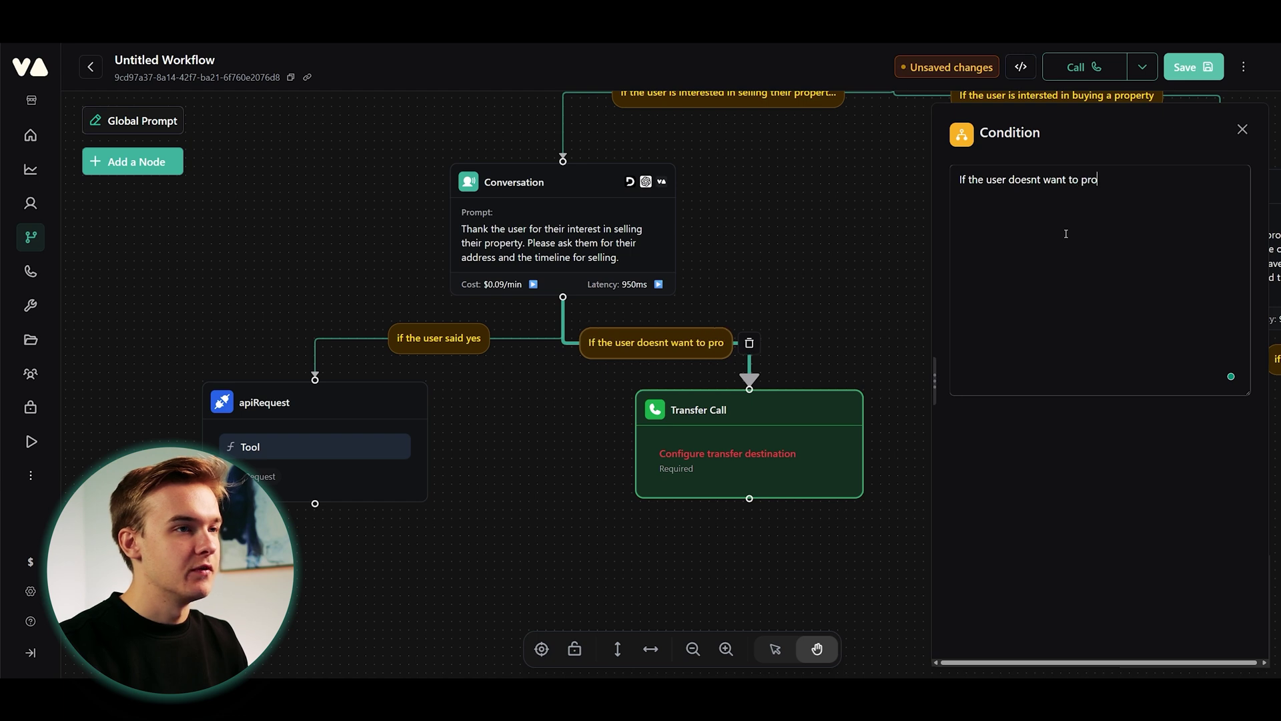
text(vide their information.)
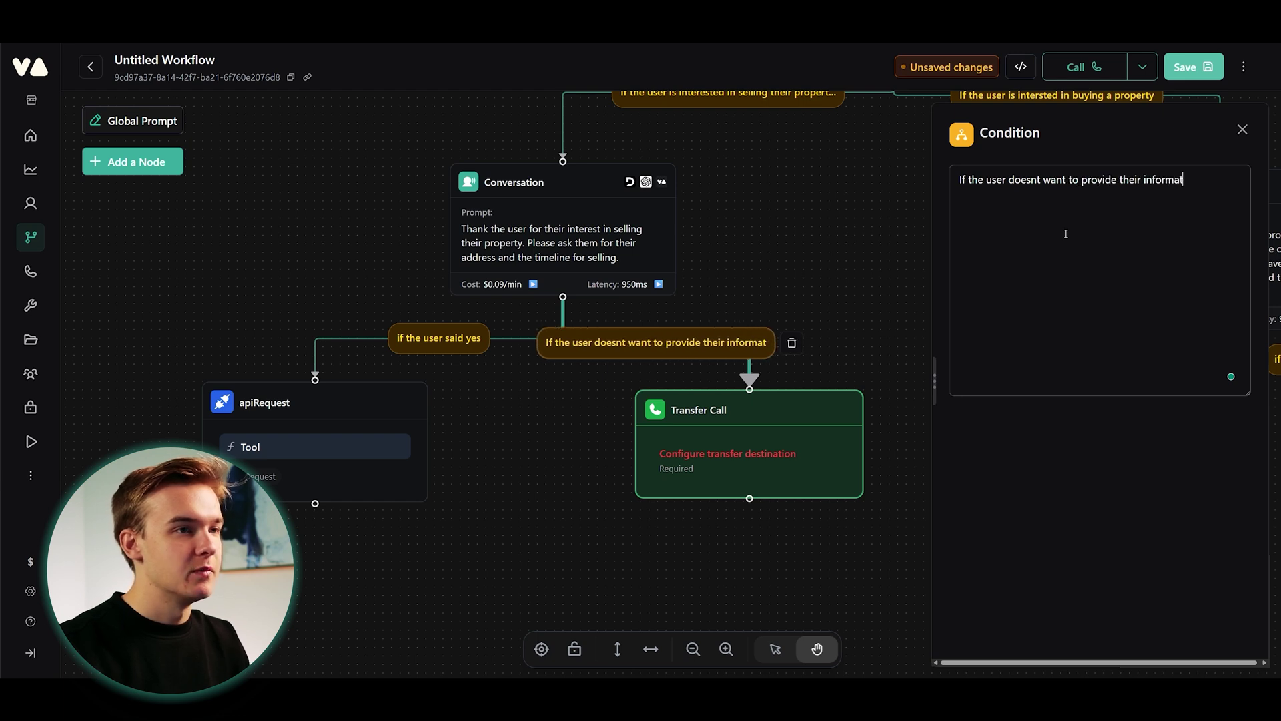
click(805, 245)
Rearrange the apiRequest and Transfer Call nodes below the selling conversation node to space out the two paths.
scroll(806, 246, down, 3)
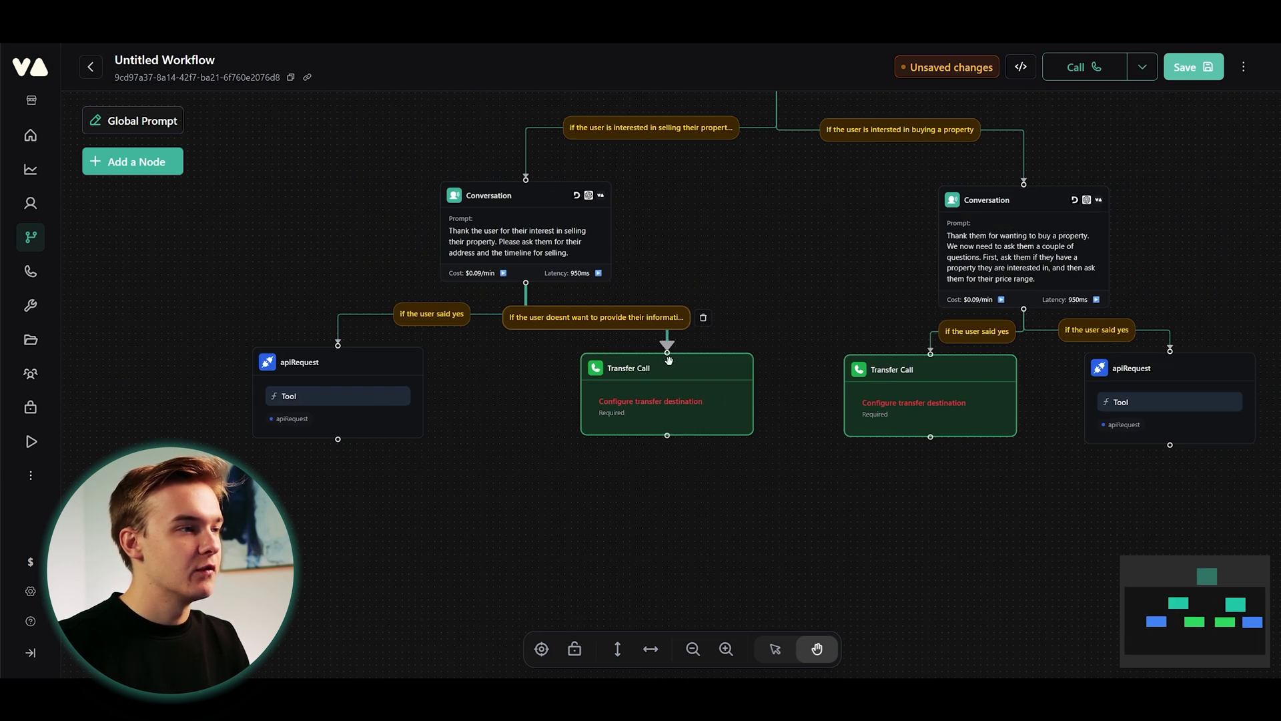
drag(585, 375, 567, 374)
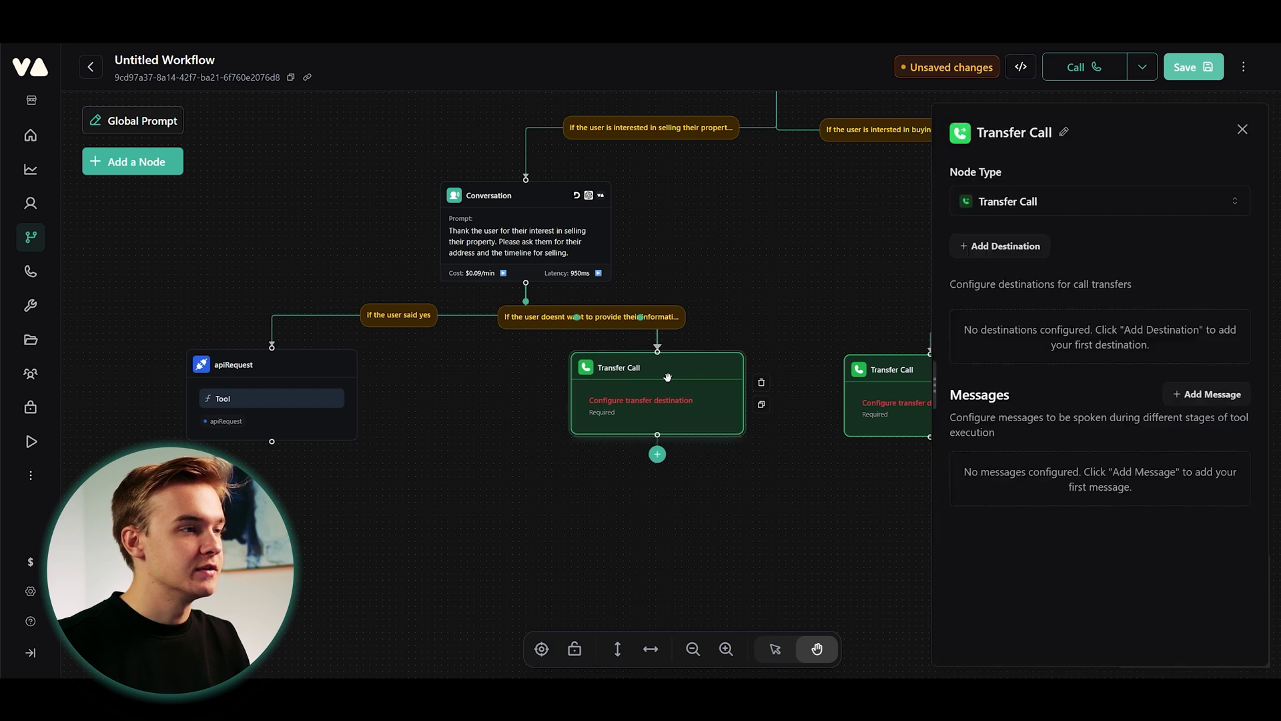
click(854, 267)
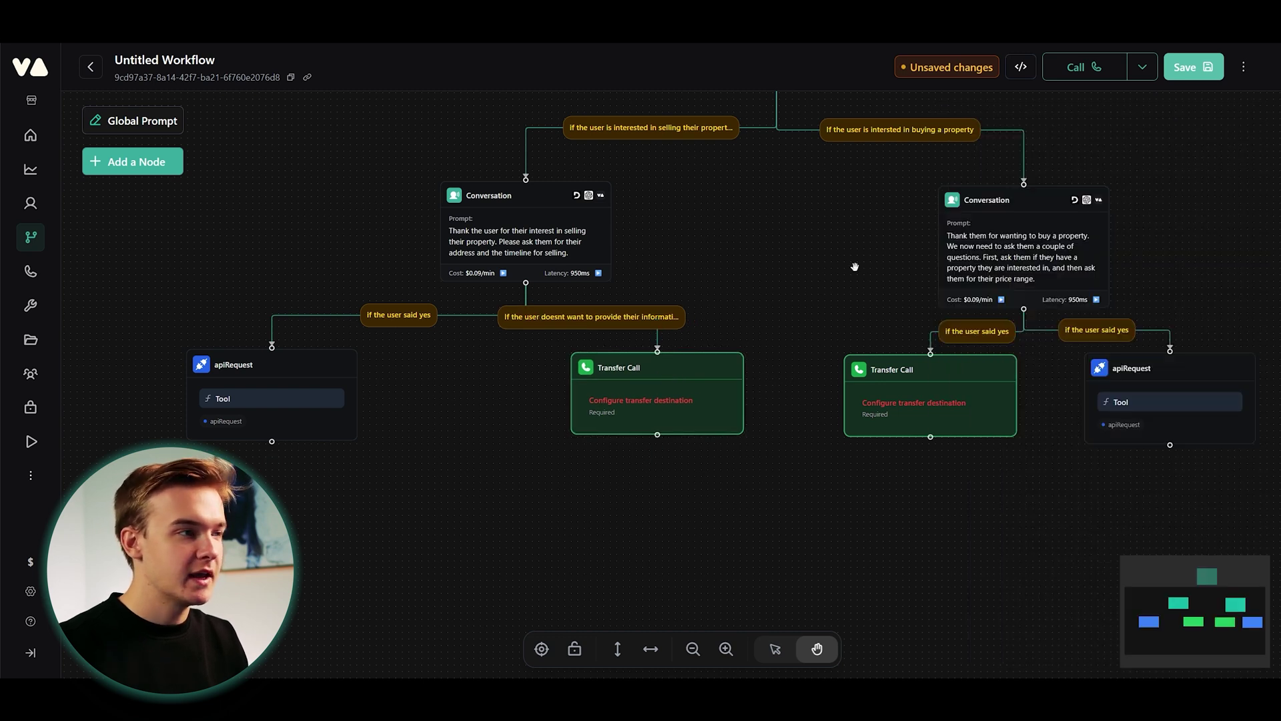
drag(731, 243, 794, 315)
drag(661, 301, 560, 287)
drag(741, 279, 804, 251)
Set the selling apiRequest condition to "if the user wants to continue, please send their information to our system." and move that node outward.
click(474, 349)
key(ctrl+a)
text(if the user wants to continue, please send their informati)
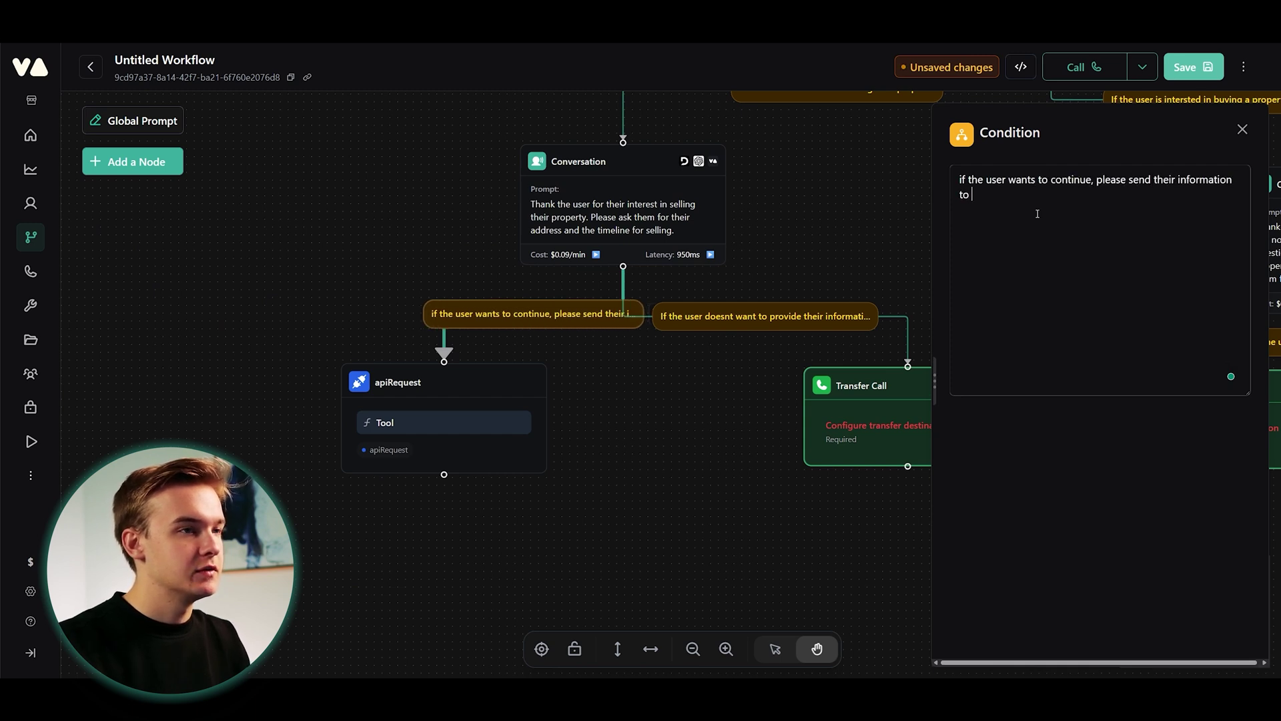
text(on to our system.)
drag(401, 382, 282, 390)
Add a Conversation node beneath the selling branch's apiRequest node and close its settings.
scroll(554, 434, down, 2)
click(390, 469)
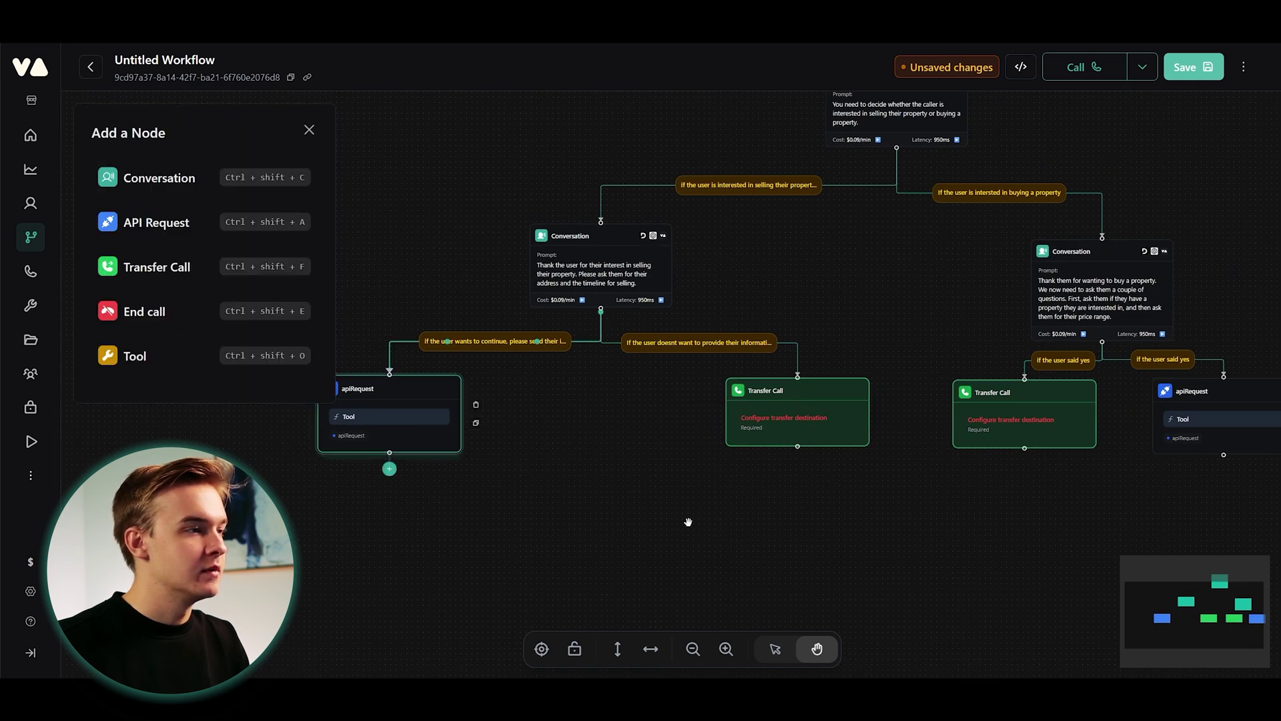
click(188, 186)
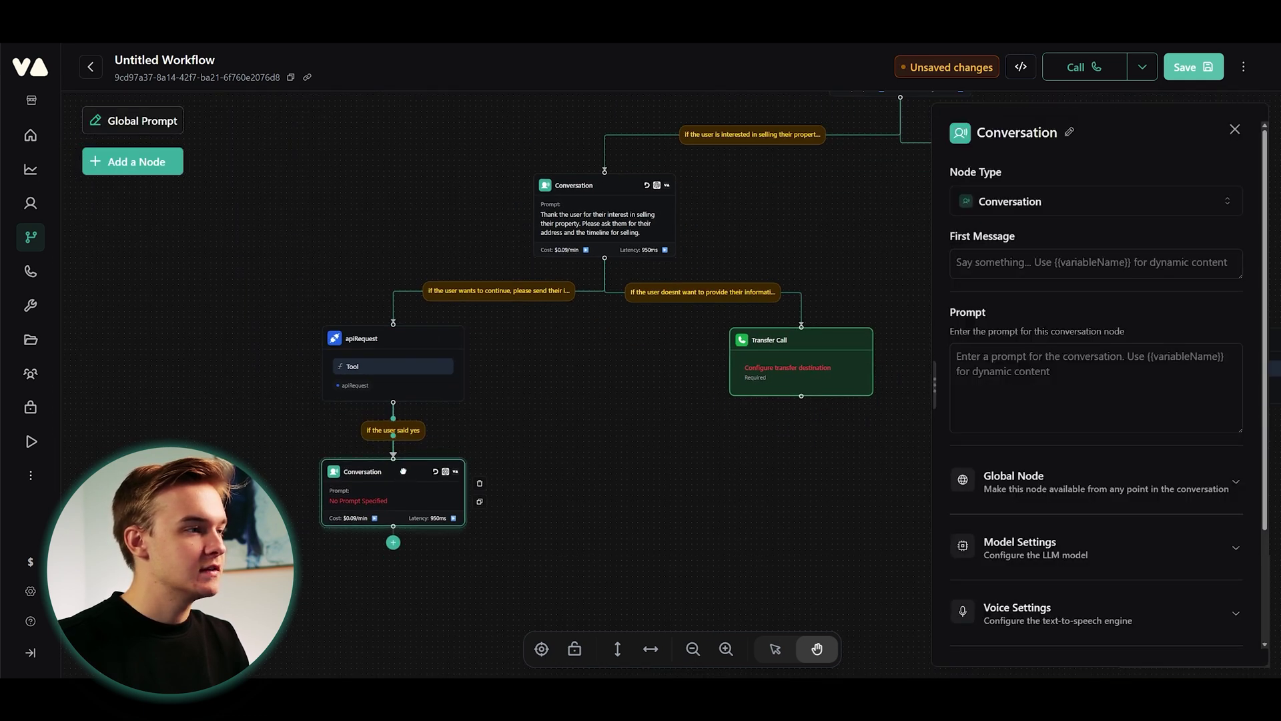
click(516, 445)
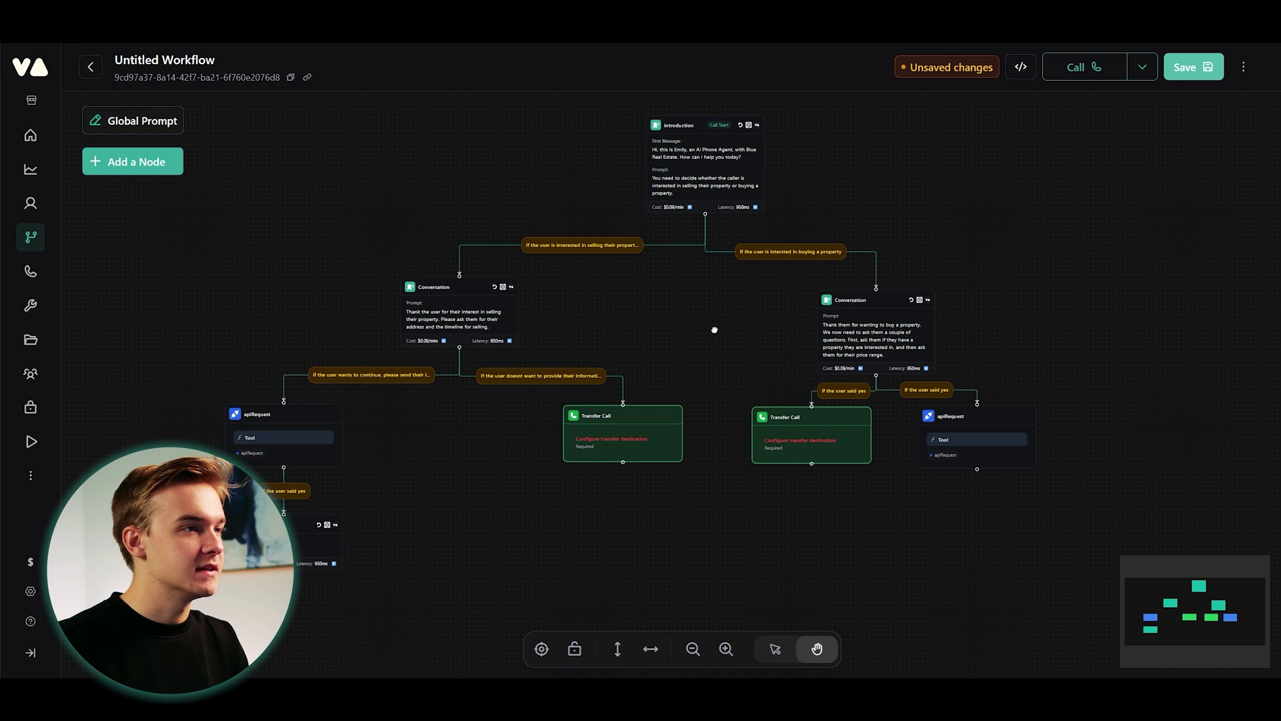